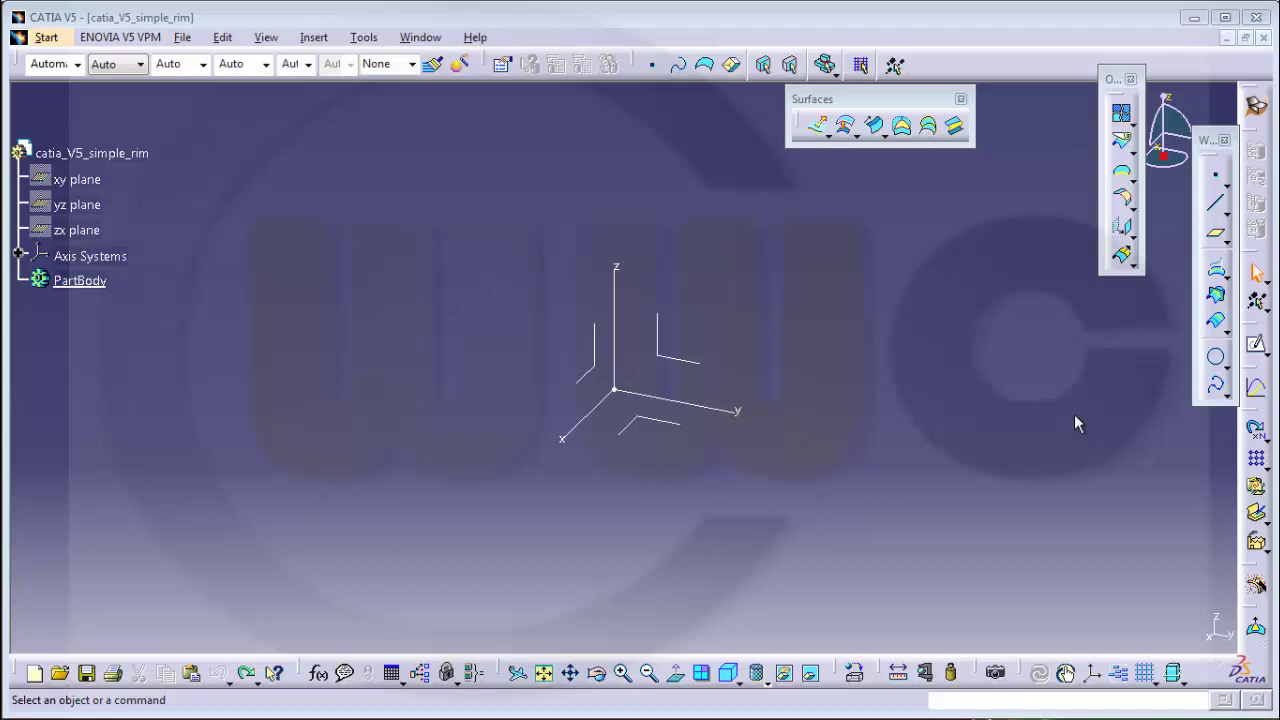
Create a new sketch on the yz plane and clear the axis selection.
{"action": "left_click", "coordinate": [1256, 344]}
{"action": "left_click", "coordinate": [693, 371]}
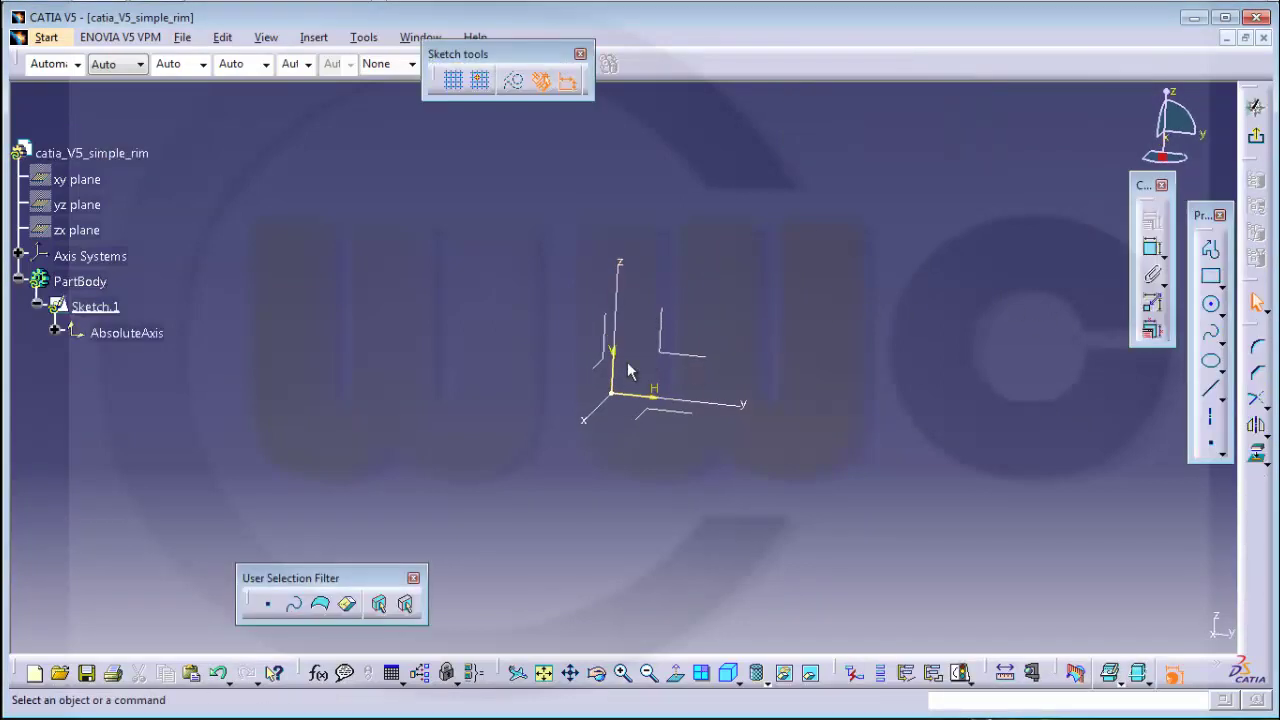
{"action": "left_click_drag", "start_coordinate": [571, 337], "coordinate": [697, 427]}
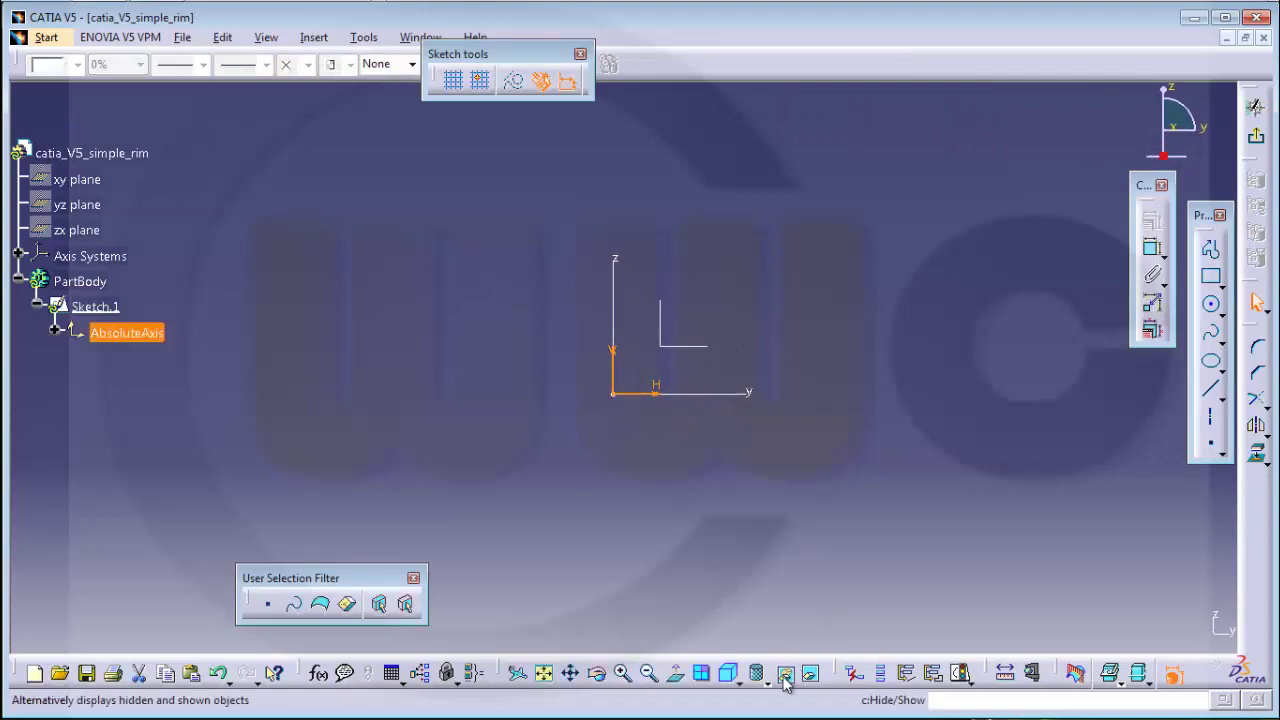
{"action": "left_click", "coordinate": [866, 580]}
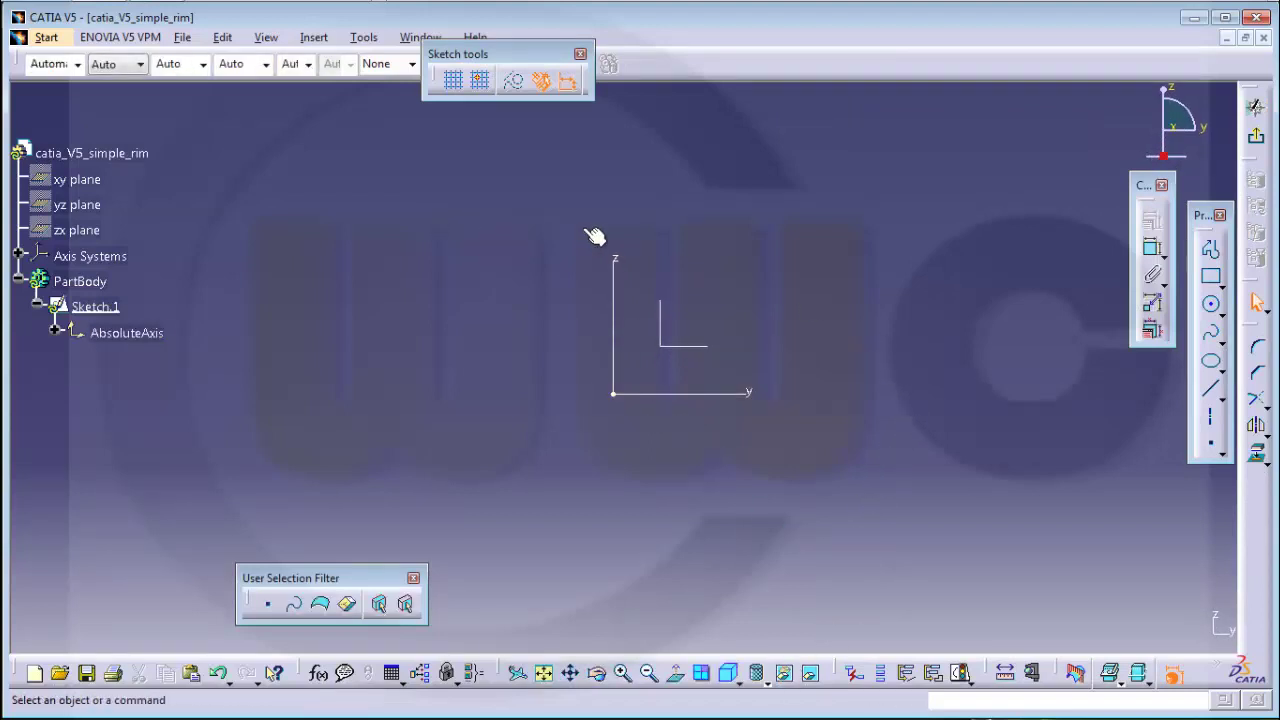
Draw the lower part of the stepped line profile beside the origin, including the diagonal segment.
{"action": "left_click", "coordinate": [1212, 251]}
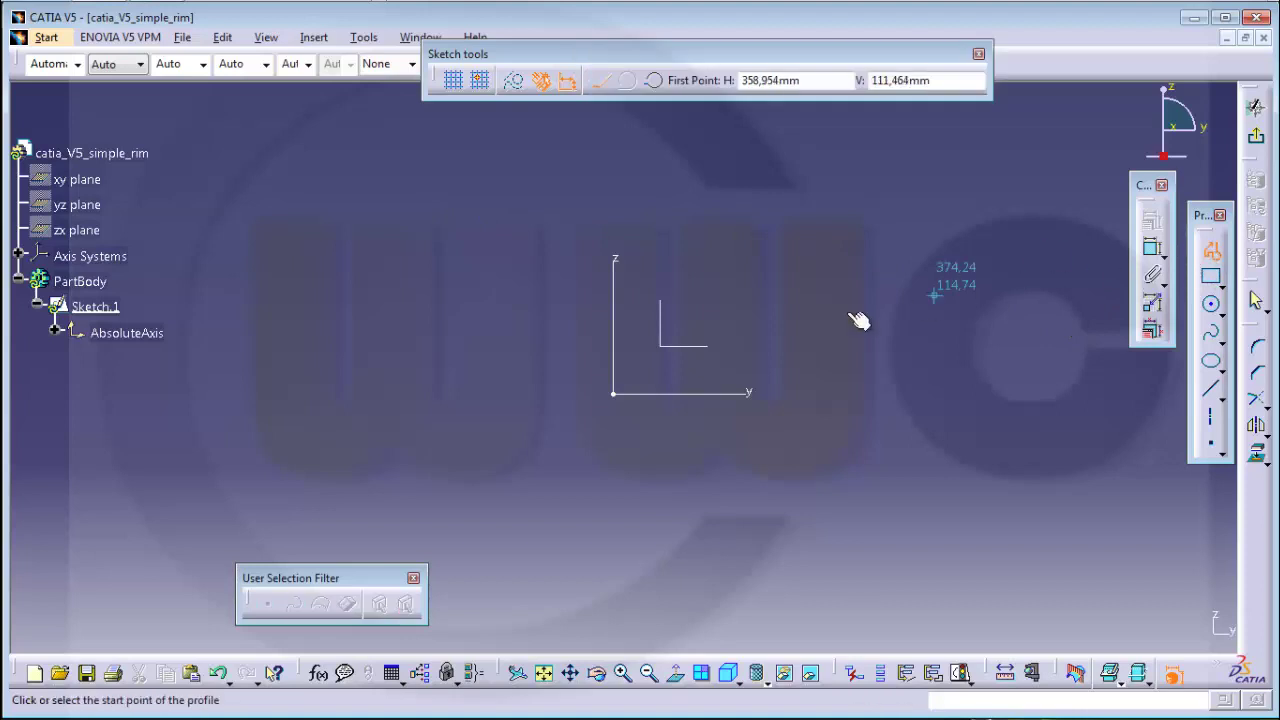
{"action": "left_click", "coordinate": [643, 375]}
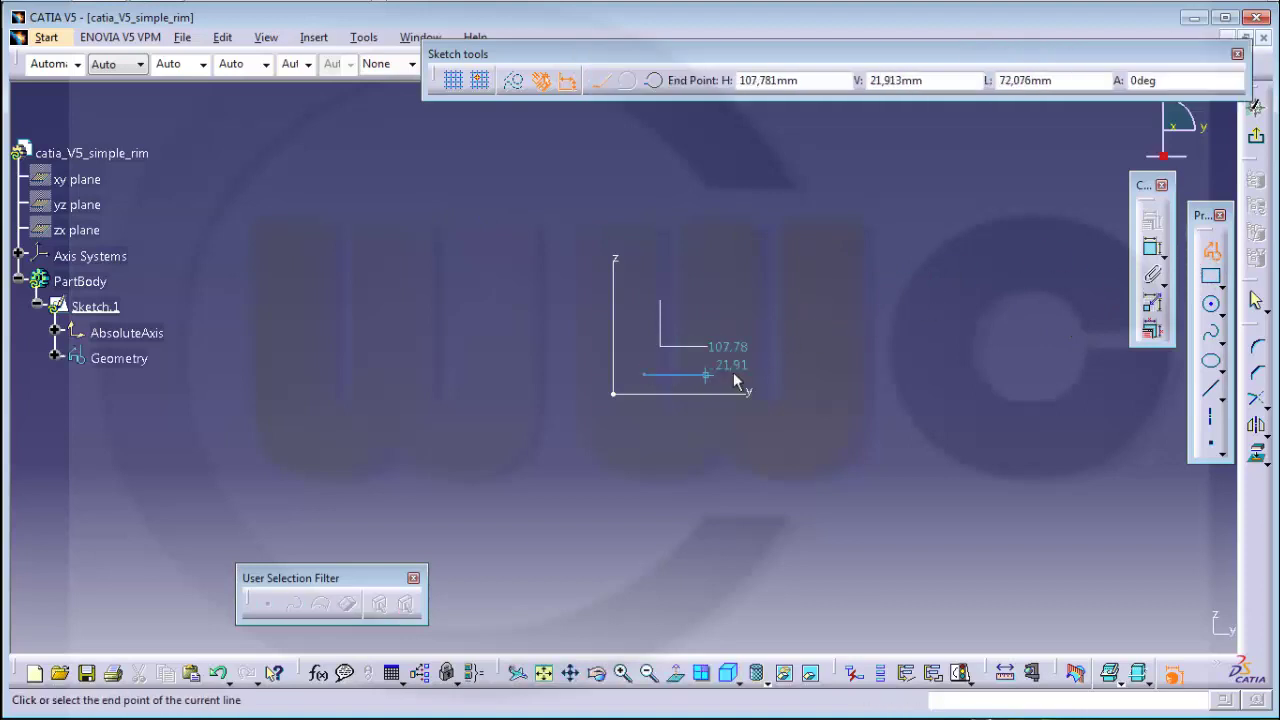
{"action": "left_click", "coordinate": [794, 375]}
{"action": "mouse_move", "coordinate": [794, 375]}
{"action": "left_mouse_down"}
{"action": "mouse_move", "coordinate": [797, 362]}
{"action": "mouse_move", "coordinate": [800, 377]}
{"action": "left_mouse_up"}
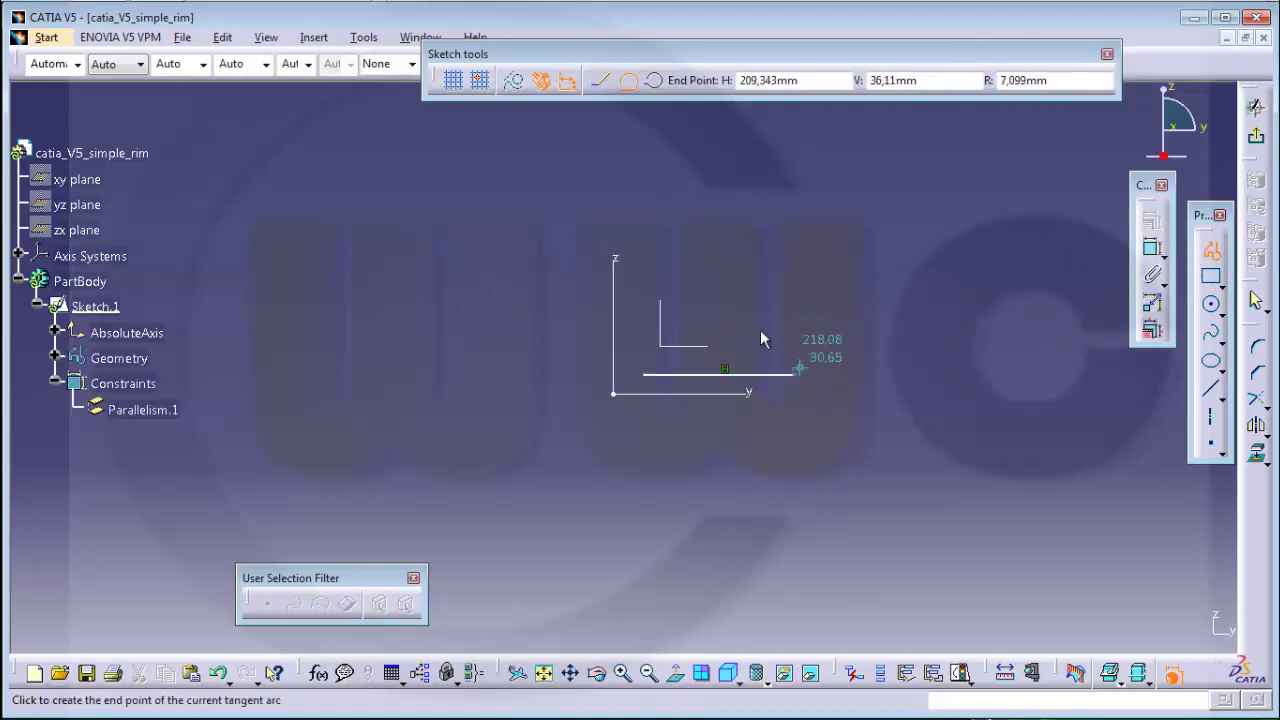
{"action": "left_click", "coordinate": [600, 80]}
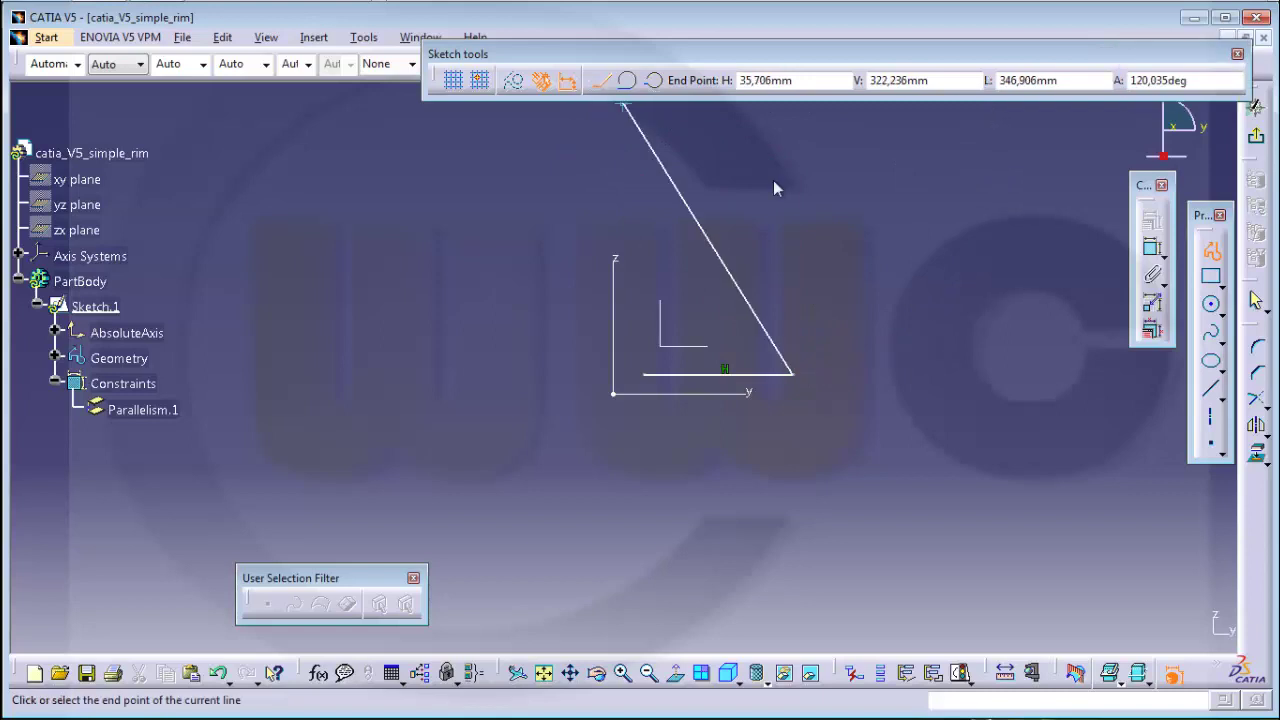
{"action": "left_click", "coordinate": [791, 352]}
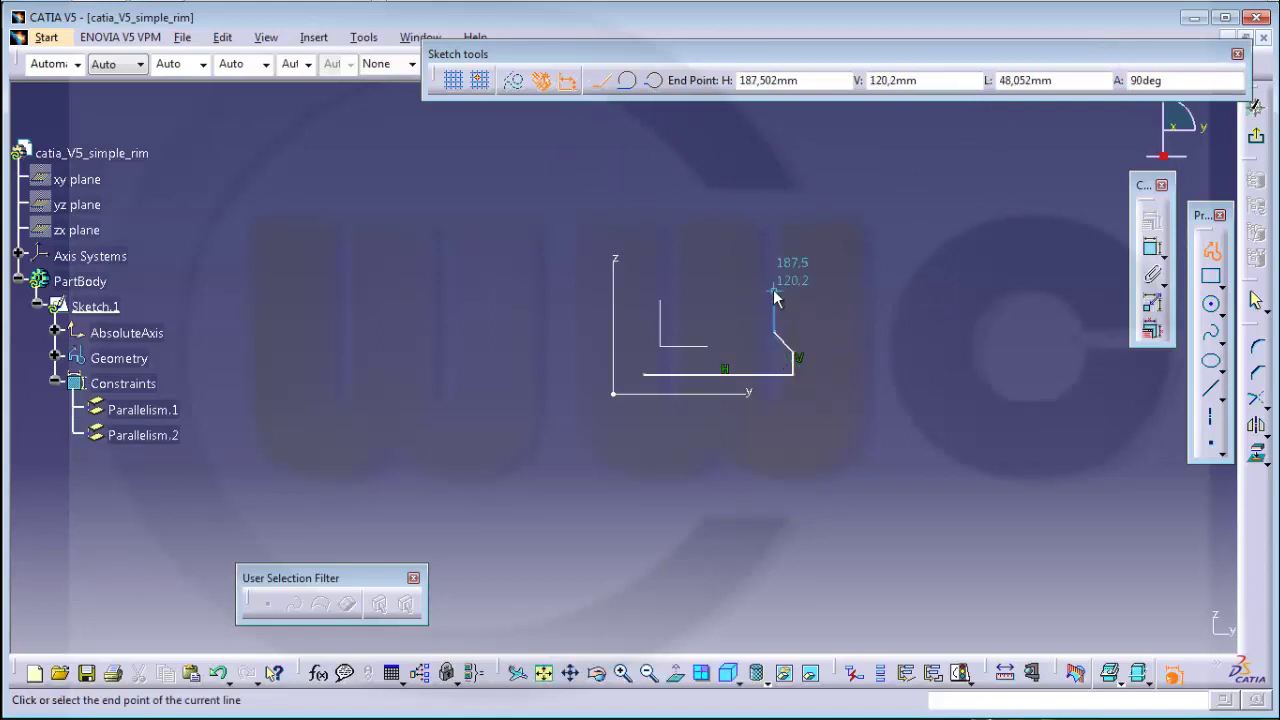
{"action": "left_click", "coordinate": [773, 290]}
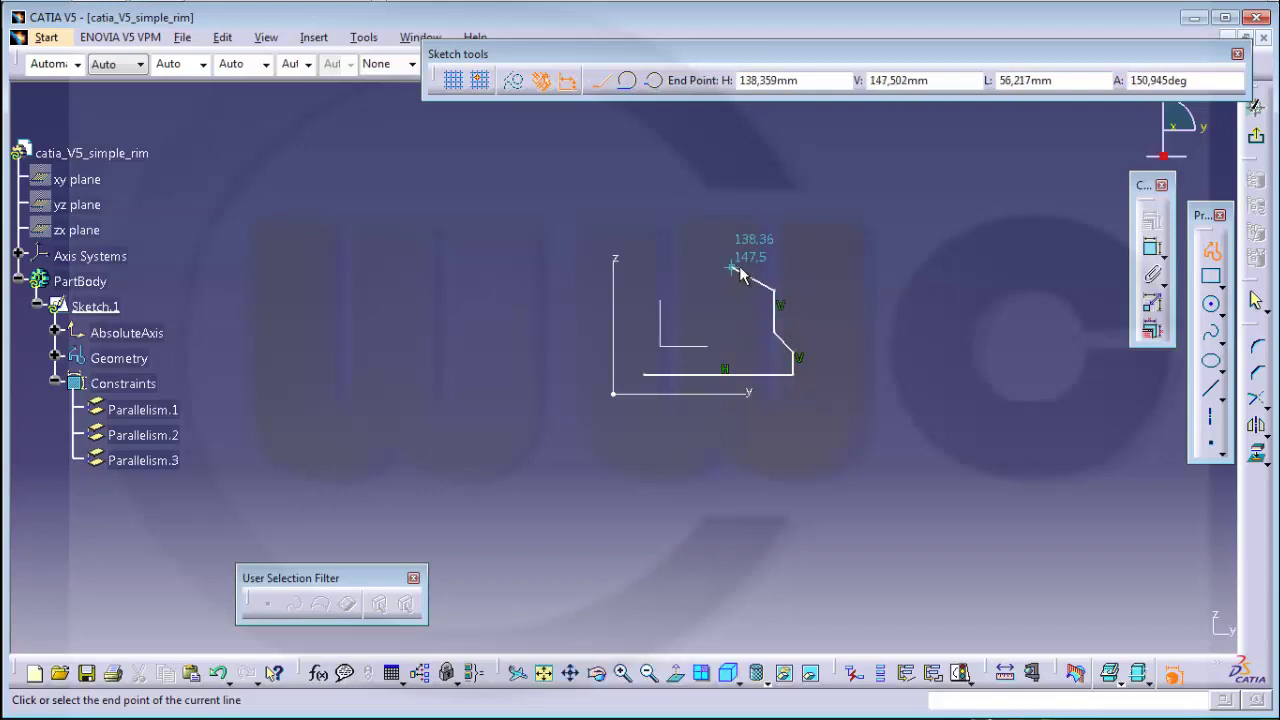
{"action": "left_click", "coordinate": [756, 268]}
{"action": "left_click", "coordinate": [748, 268]}
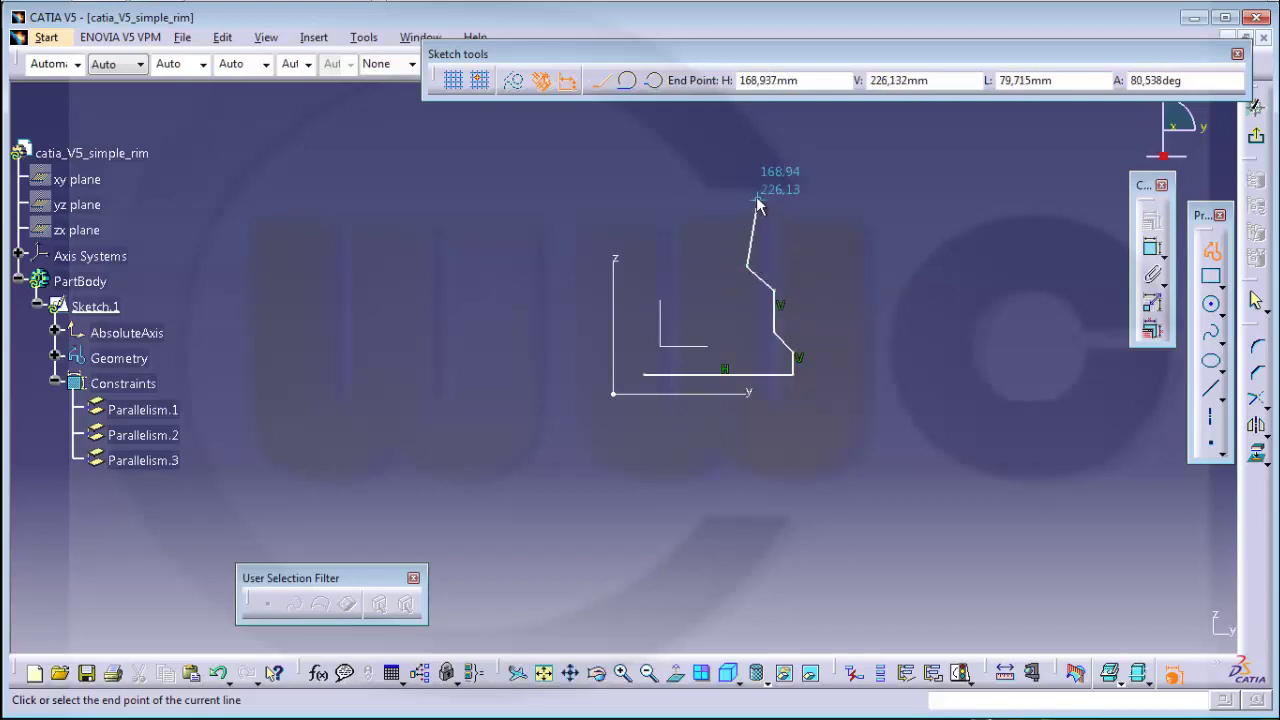
{"action": "left_click", "coordinate": [746, 191]}
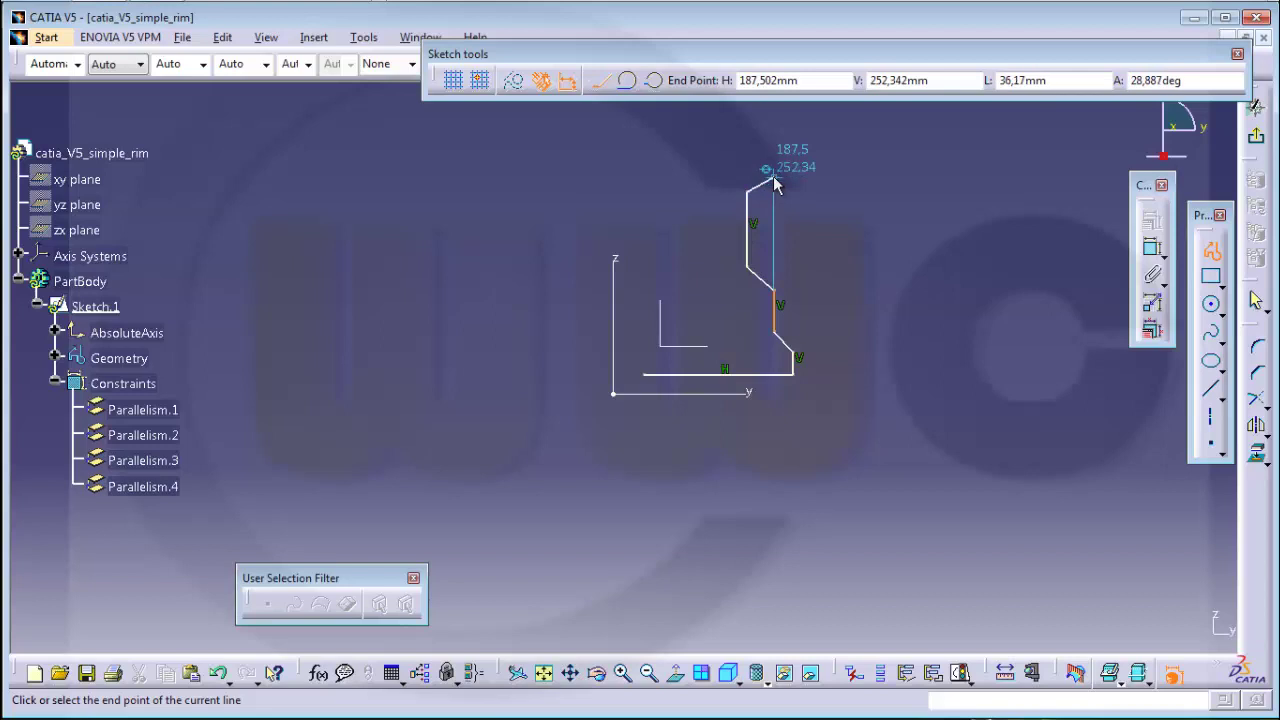
{"action": "left_click", "coordinate": [773, 181]}
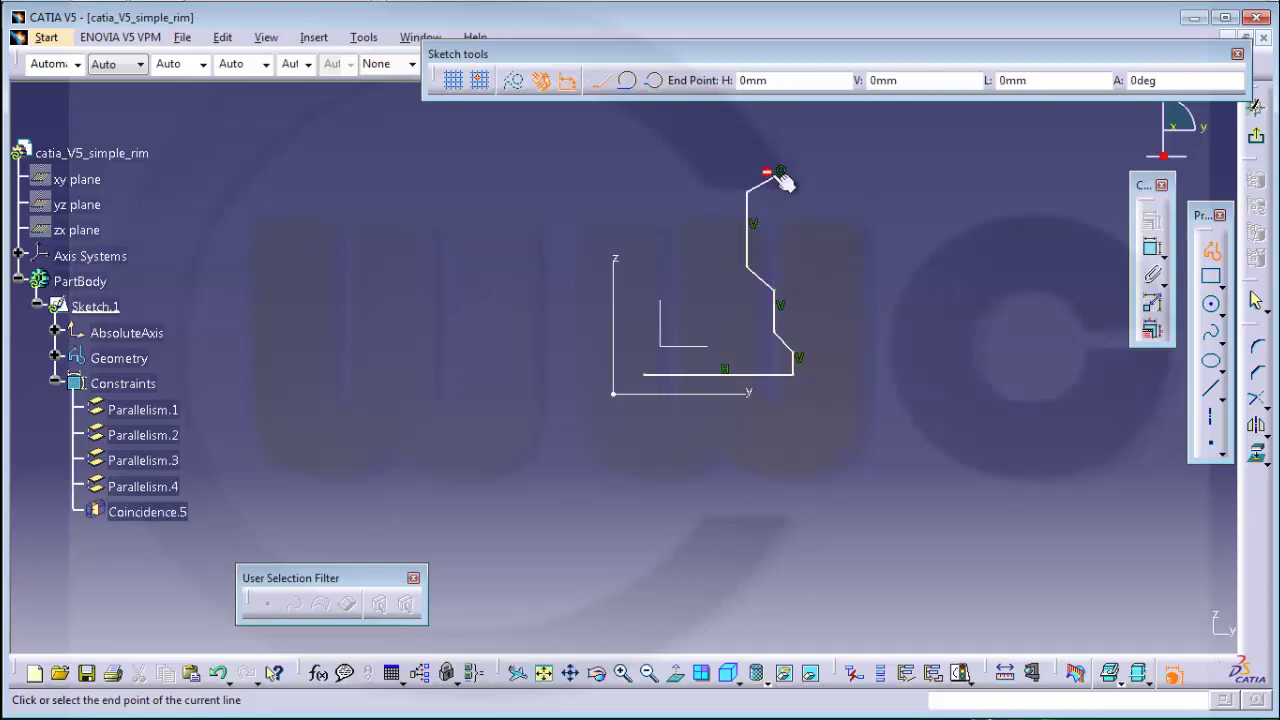
Add the upper steps and top edge, closing the profile at its start point.
{"action": "middle_click_drag", "start_coordinate": [766, 177], "coordinate": [793, 449]}
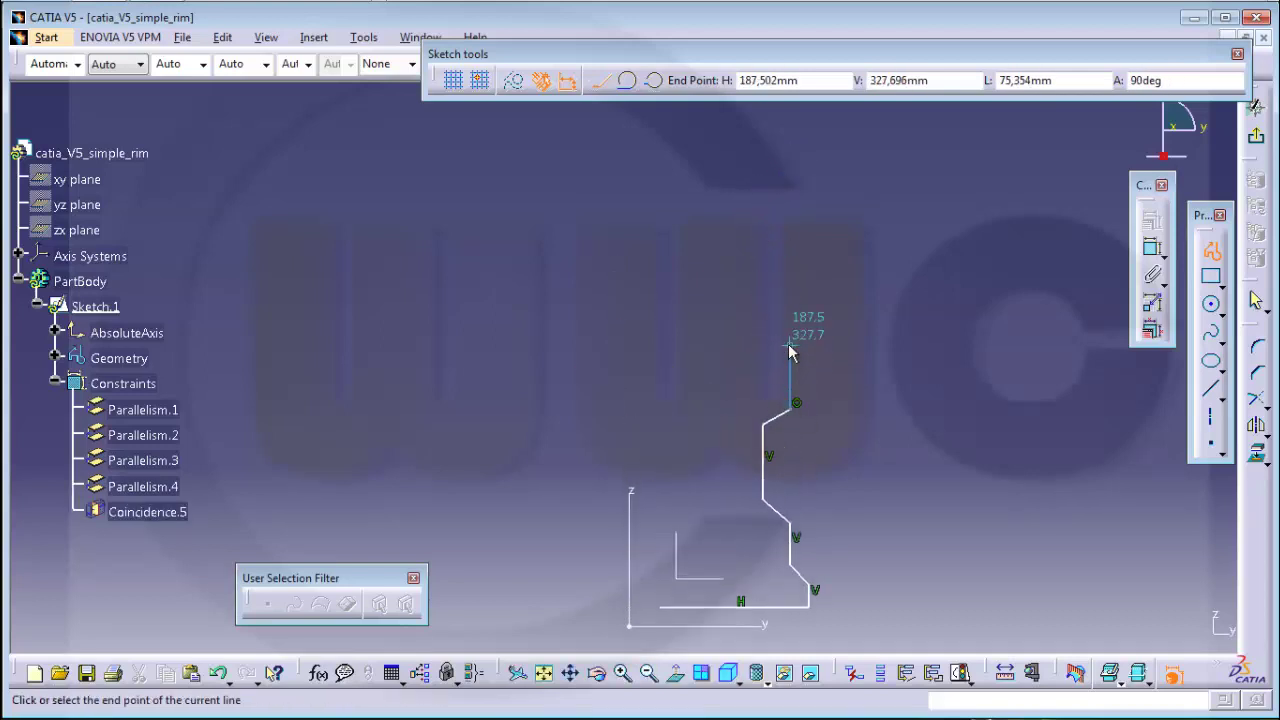
{"action": "left_click", "coordinate": [790, 348]}
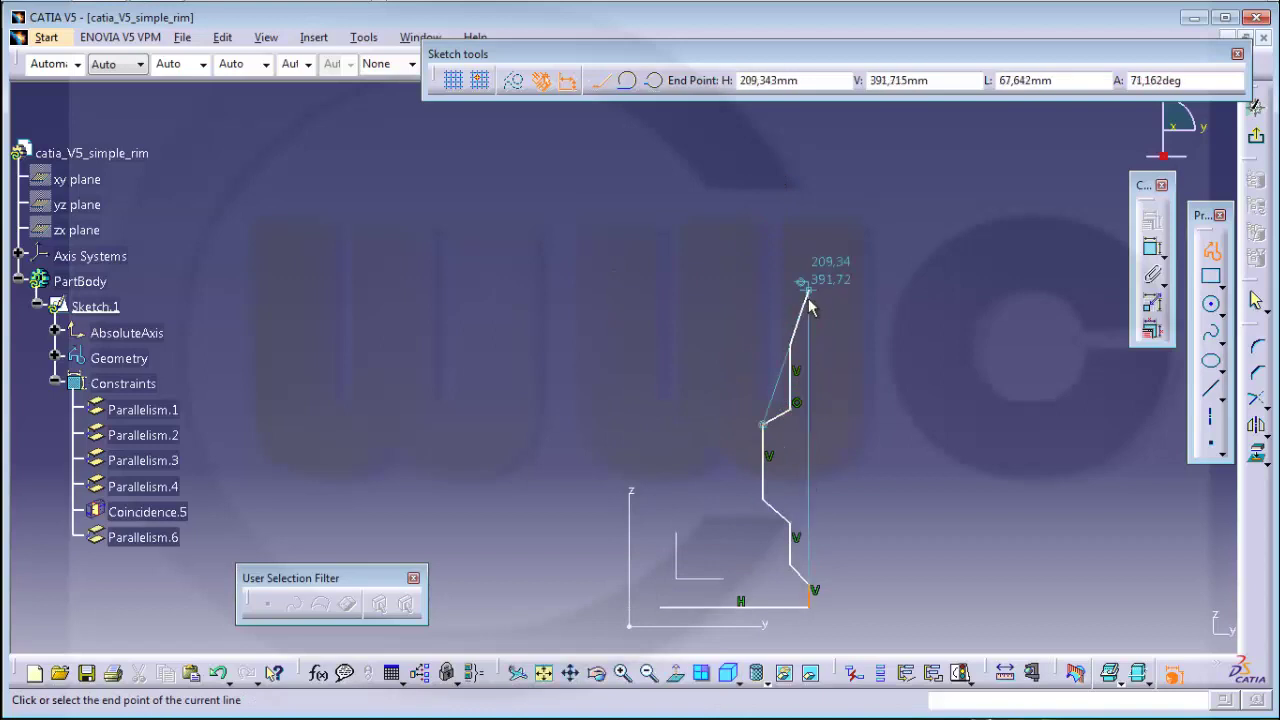
{"action": "left_click", "coordinate": [800, 320]}
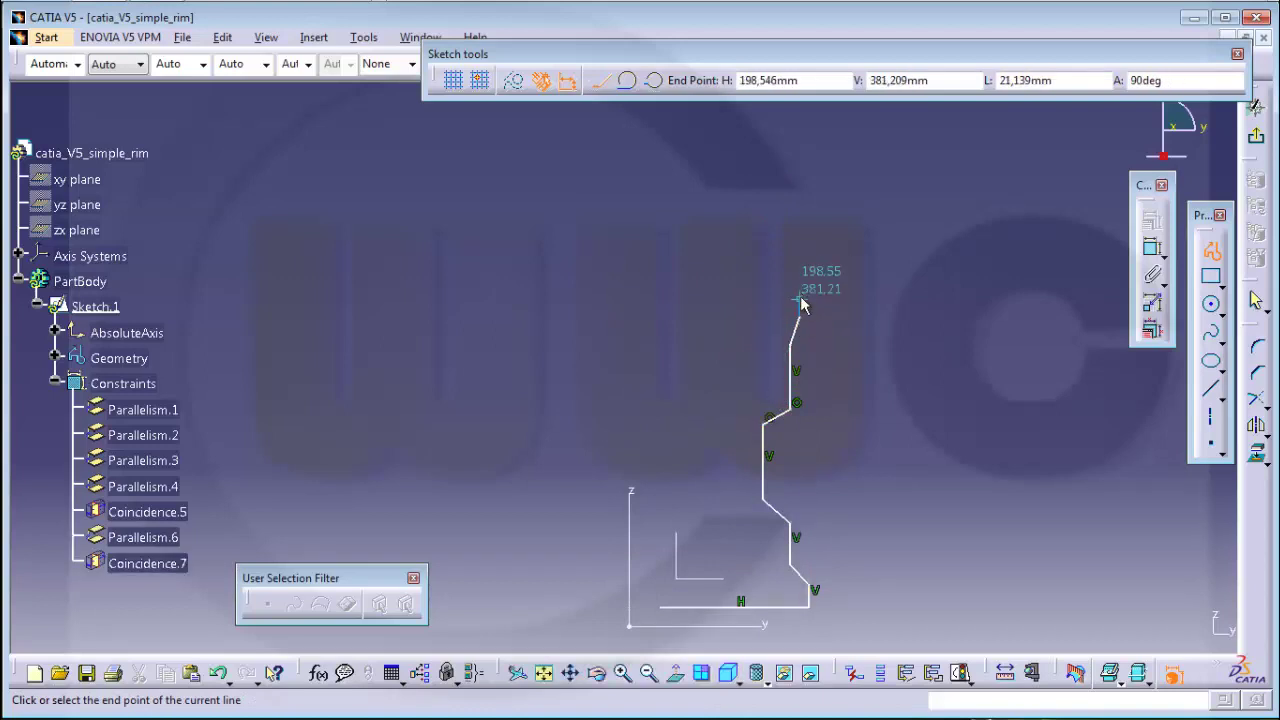
{"action": "left_click", "coordinate": [797, 289]}
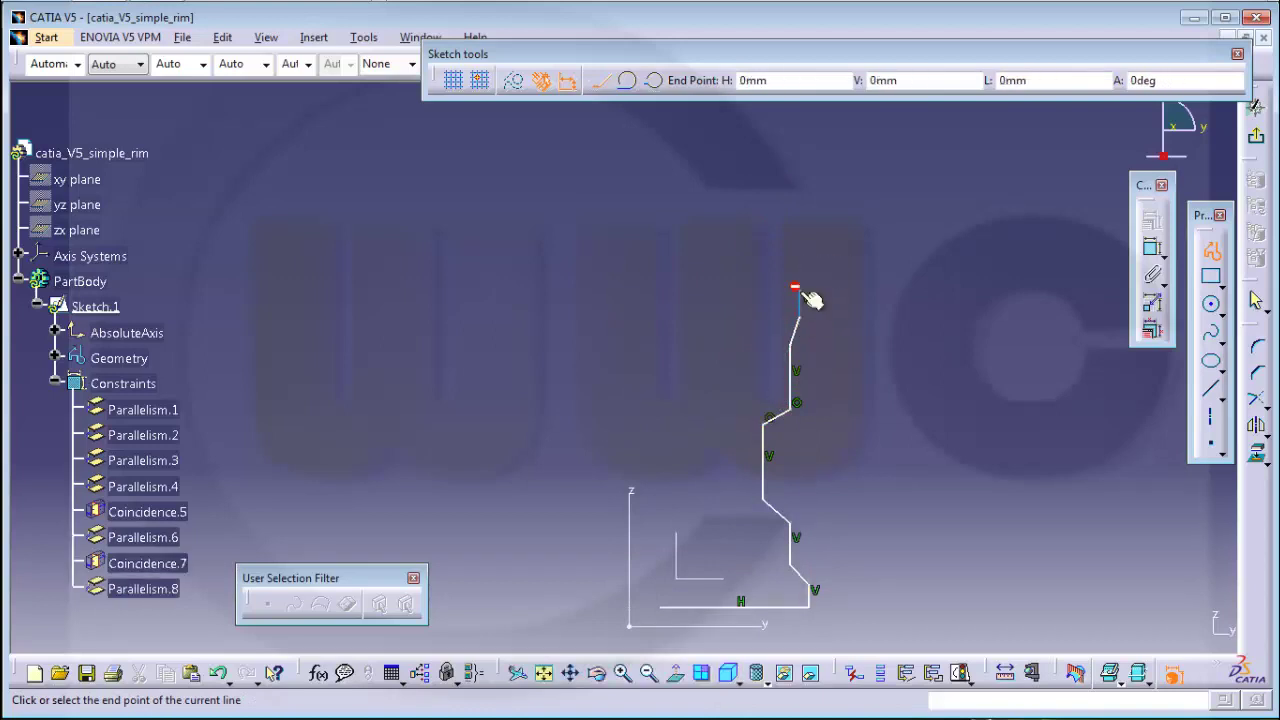
{"action": "left_click", "coordinate": [658, 296]}
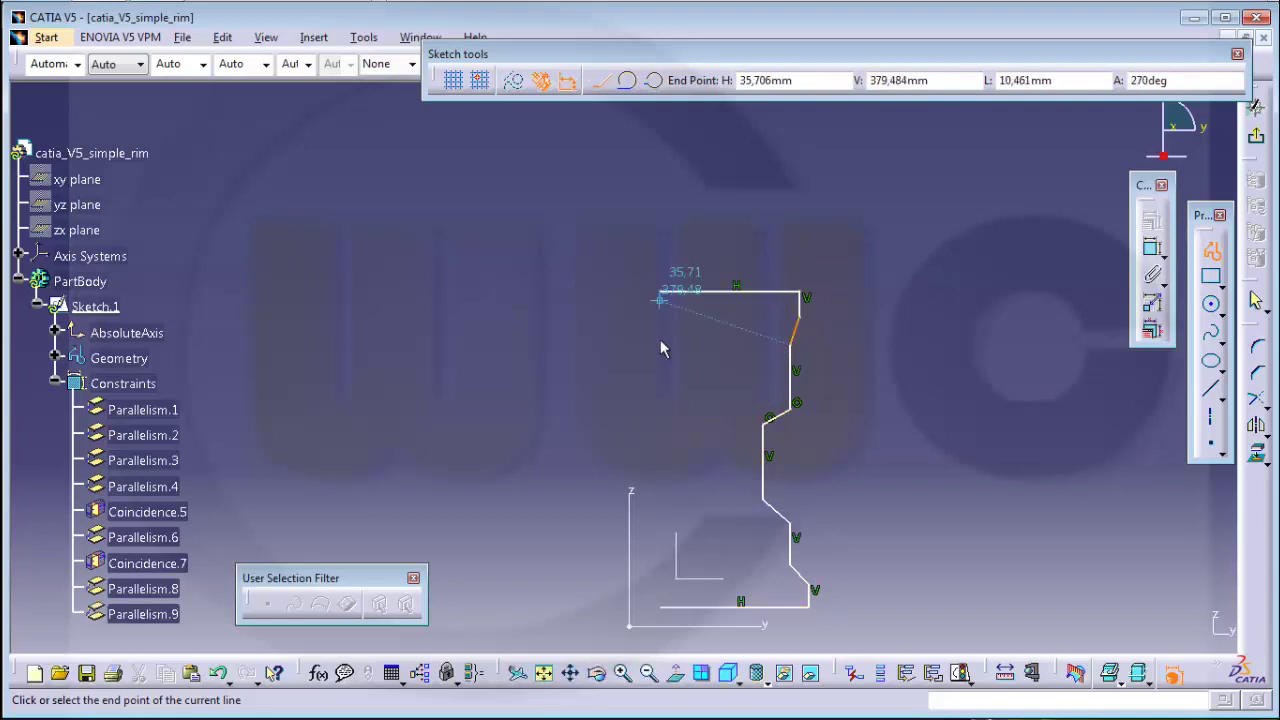
{"action": "left_click", "coordinate": [662, 608]}
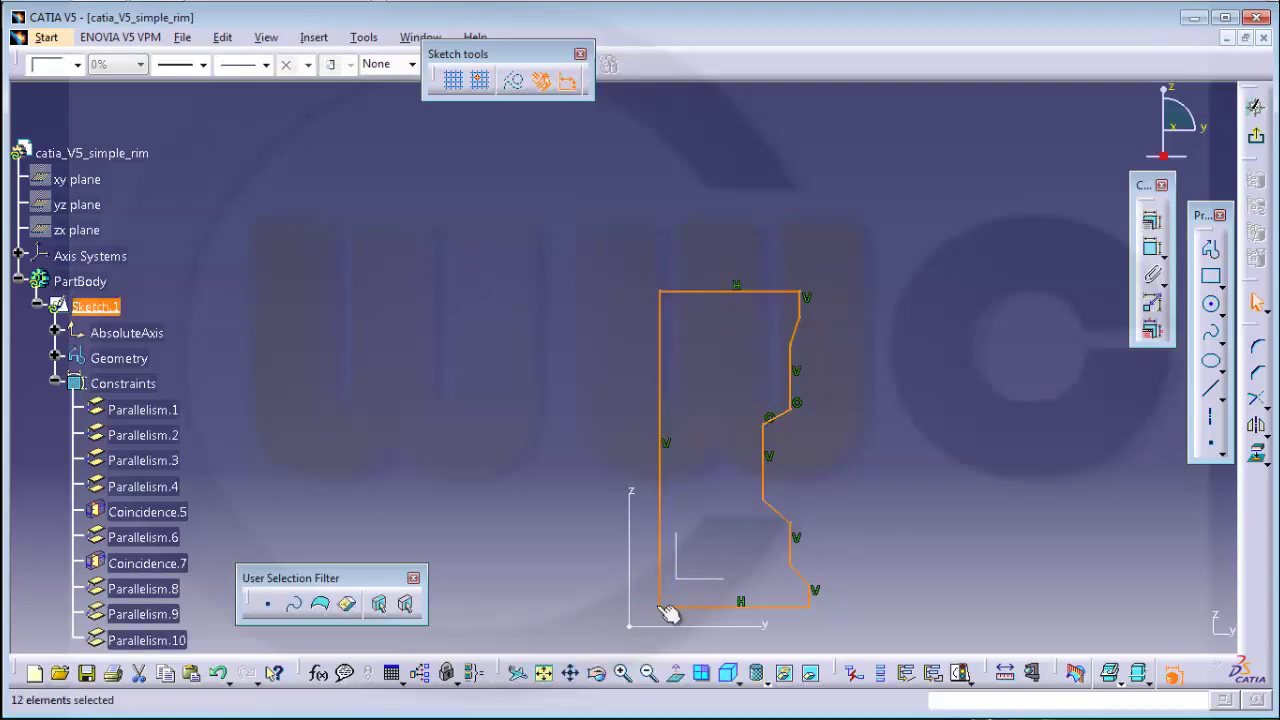
Delete the ten parallelism constraints Parallelism.1–10 from Sketch.1.
{"action": "scroll", "coordinate": [148, 403], "scroll_direction": "down", "scroll_amount": 2}
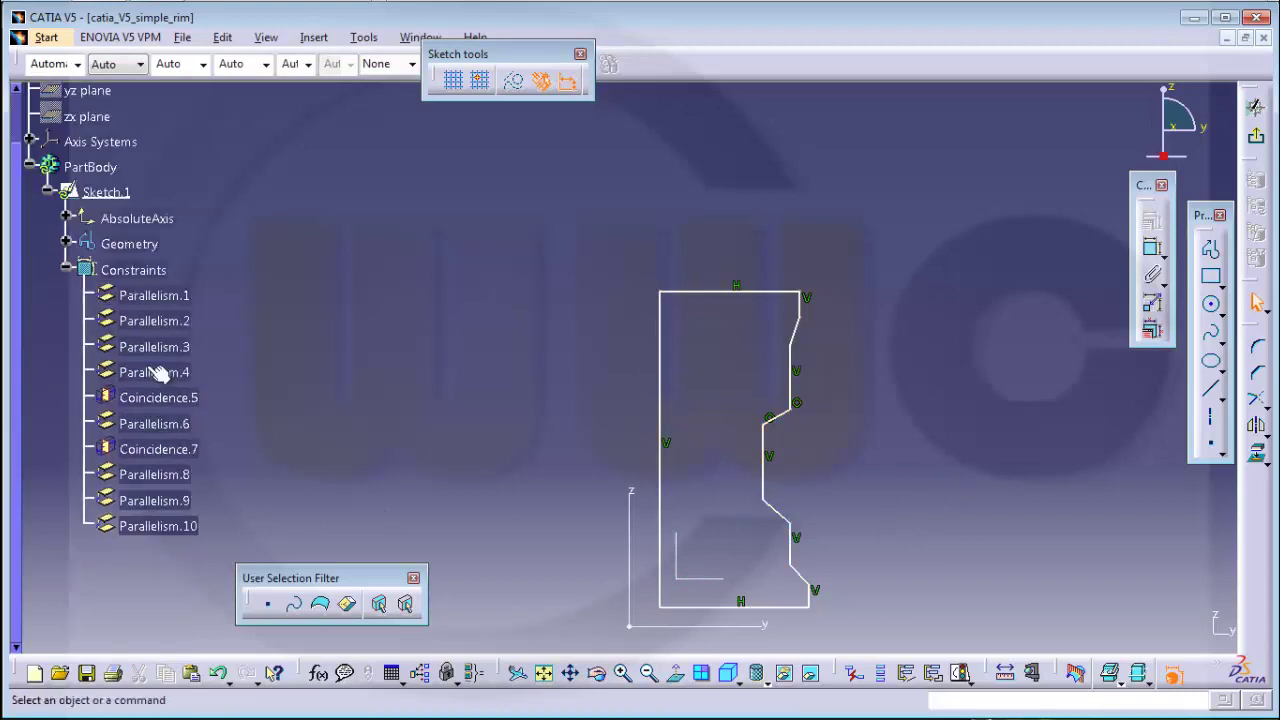
{"action": "left_click", "coordinate": [150, 297]}
{"action": "left_click", "coordinate": [158, 525], "text": "shift"}
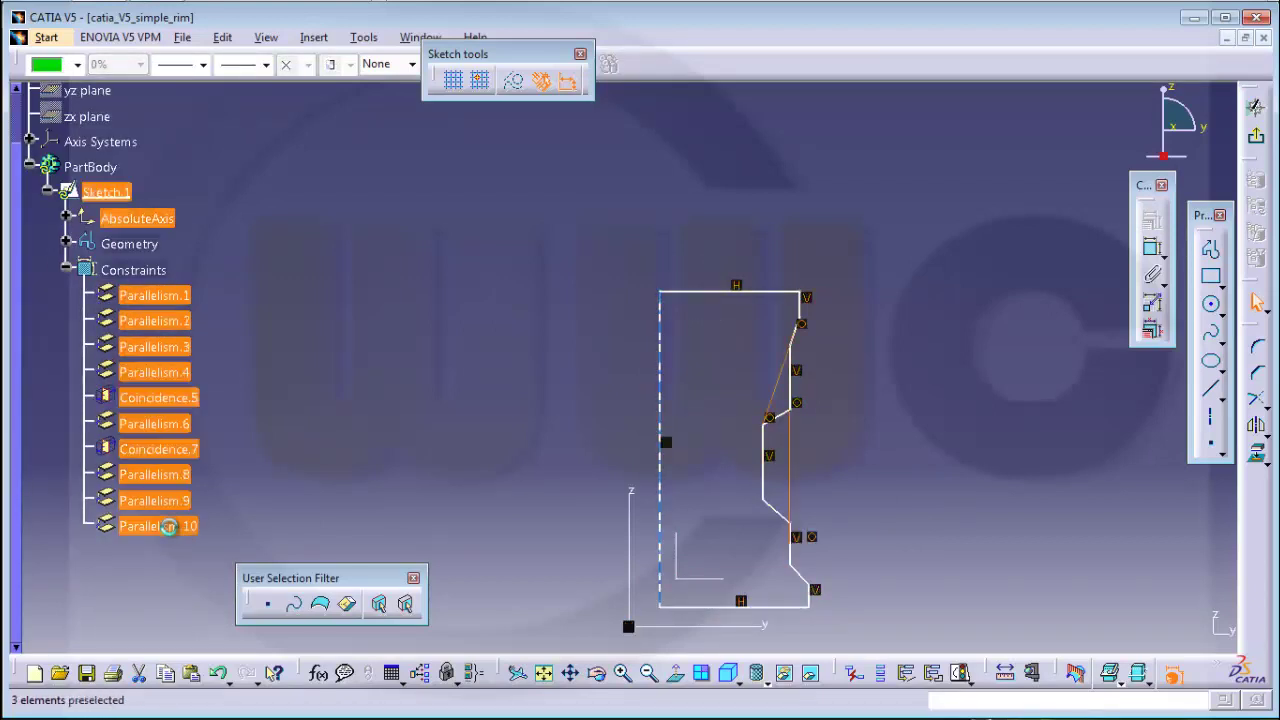
{"action": "key", "text": "Delete"}
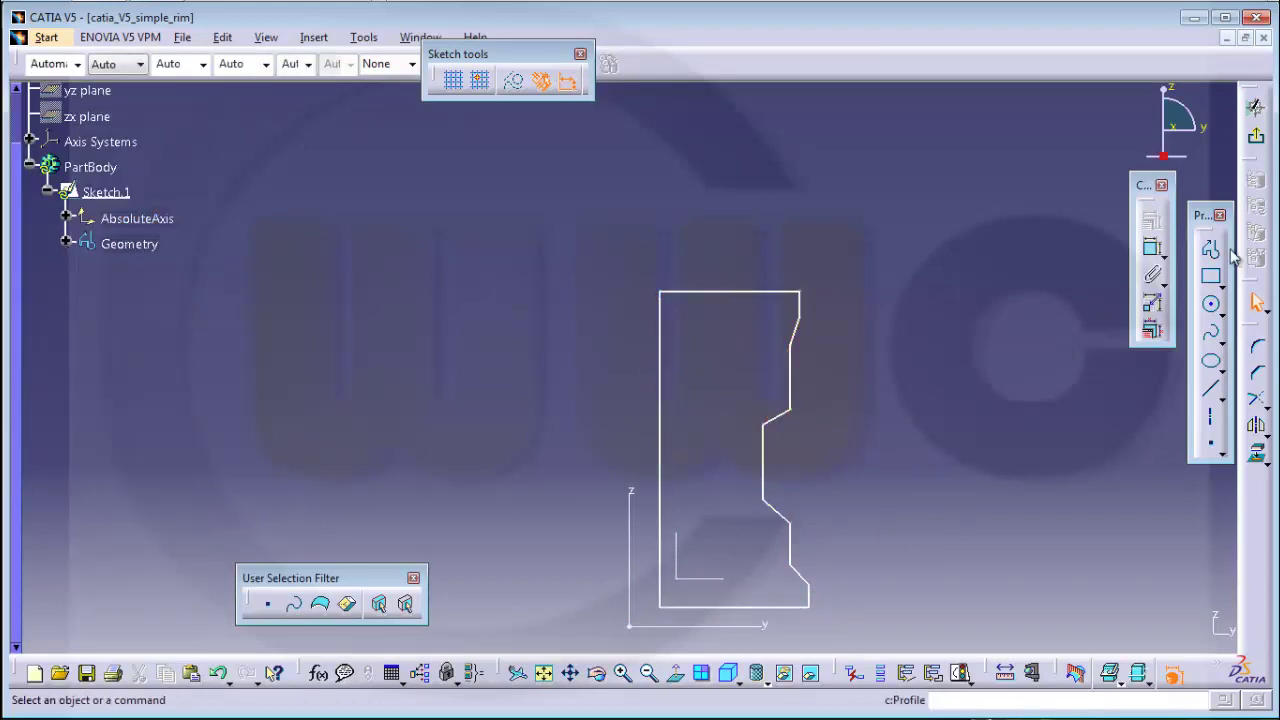
Dimension the bottom edge and add a vertical offset at the lower right corner.
{"action": "left_click", "coordinate": [1152, 255]}
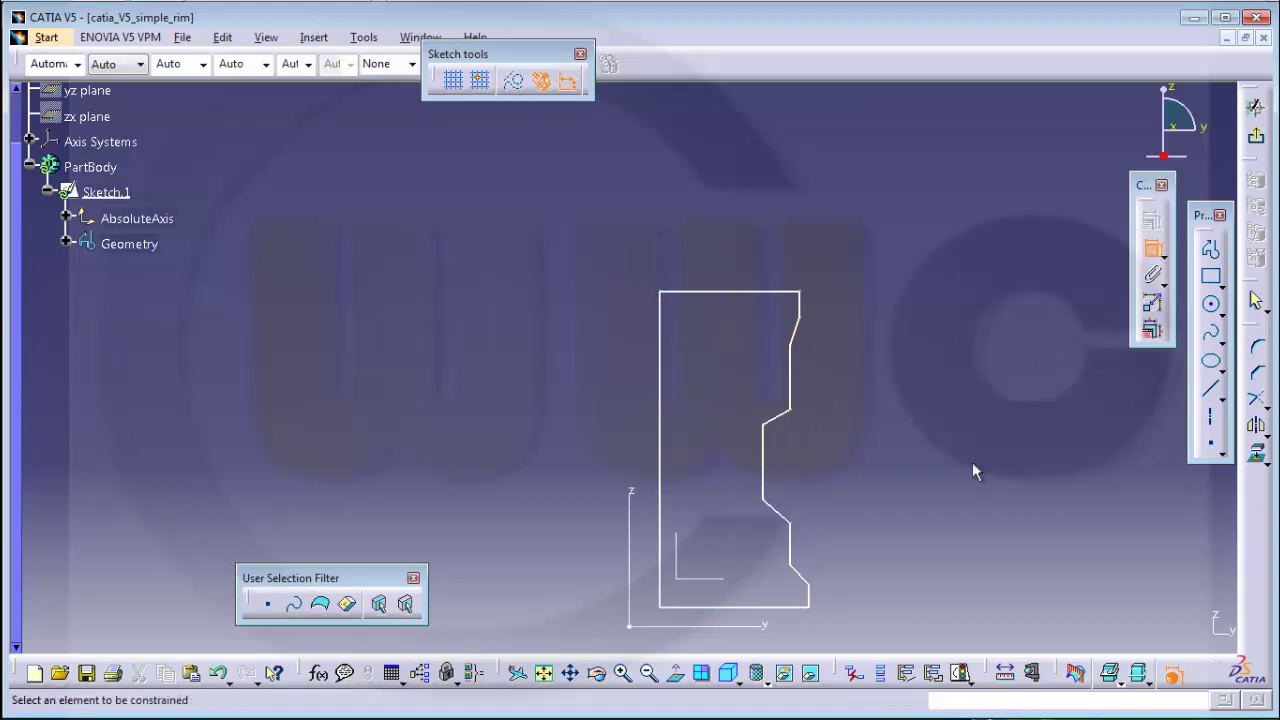
{"action": "left_click", "coordinate": [798, 607]}
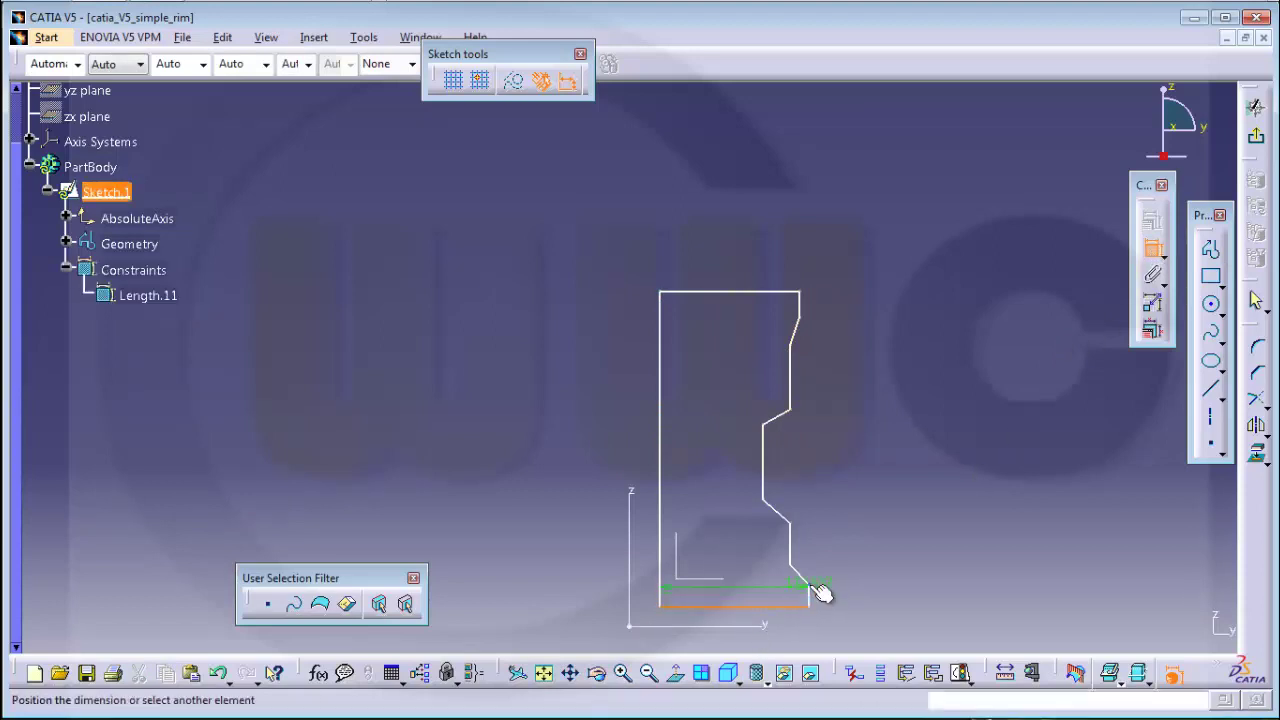
{"action": "left_click", "coordinate": [855, 600]}
{"action": "left_click", "coordinate": [812, 586]}
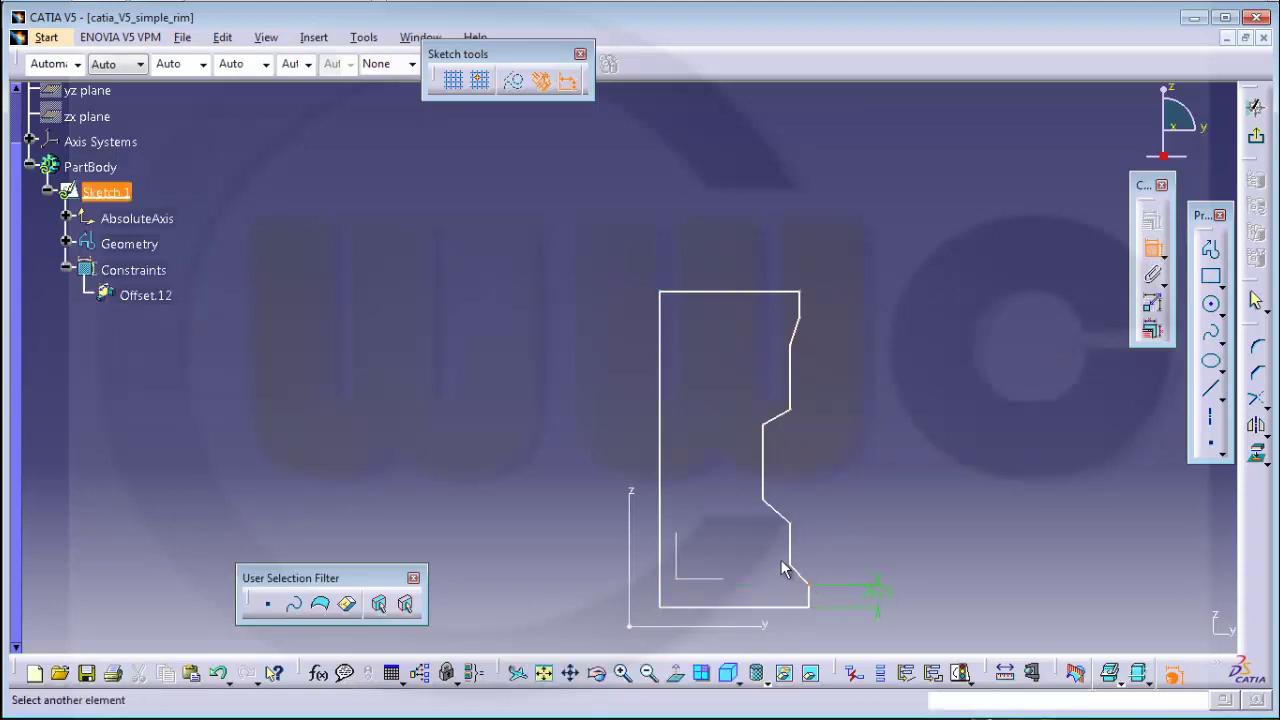
{"action": "left_click", "coordinate": [791, 565]}
{"action": "right_click", "coordinate": [934, 534]}
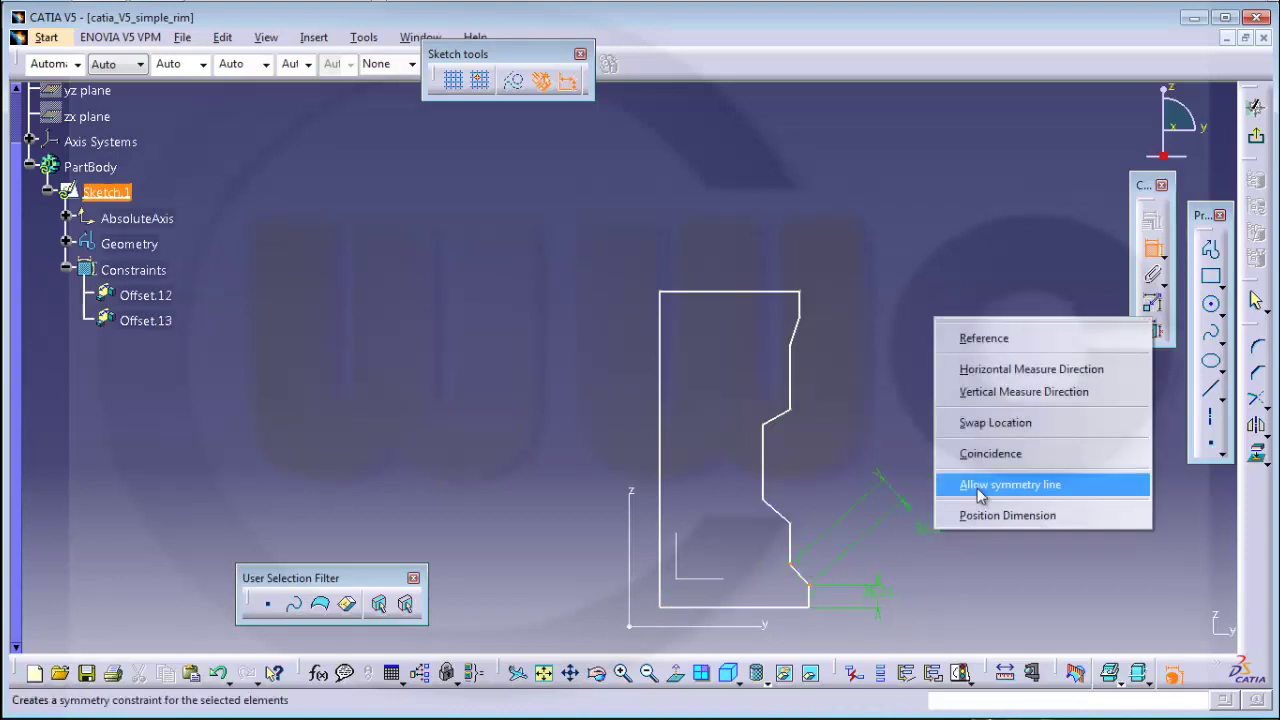
{"action": "left_click", "coordinate": [1000, 392]}
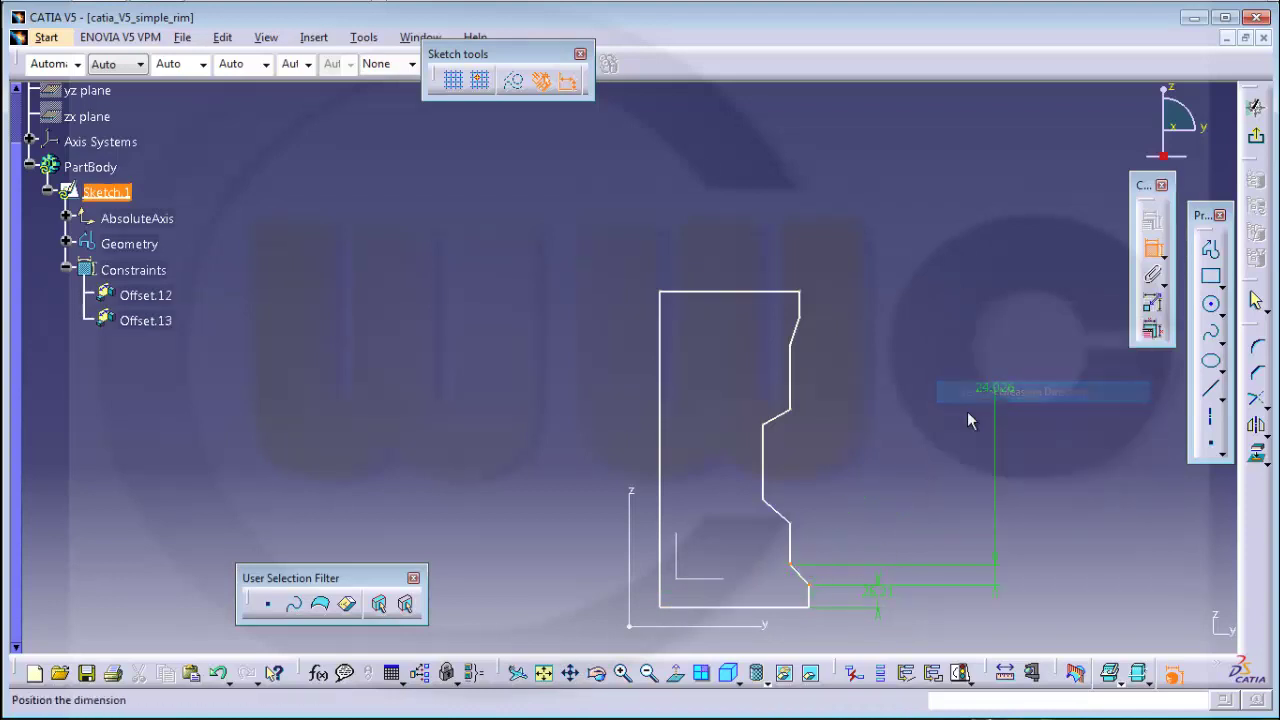
{"action": "left_click", "coordinate": [940, 571]}
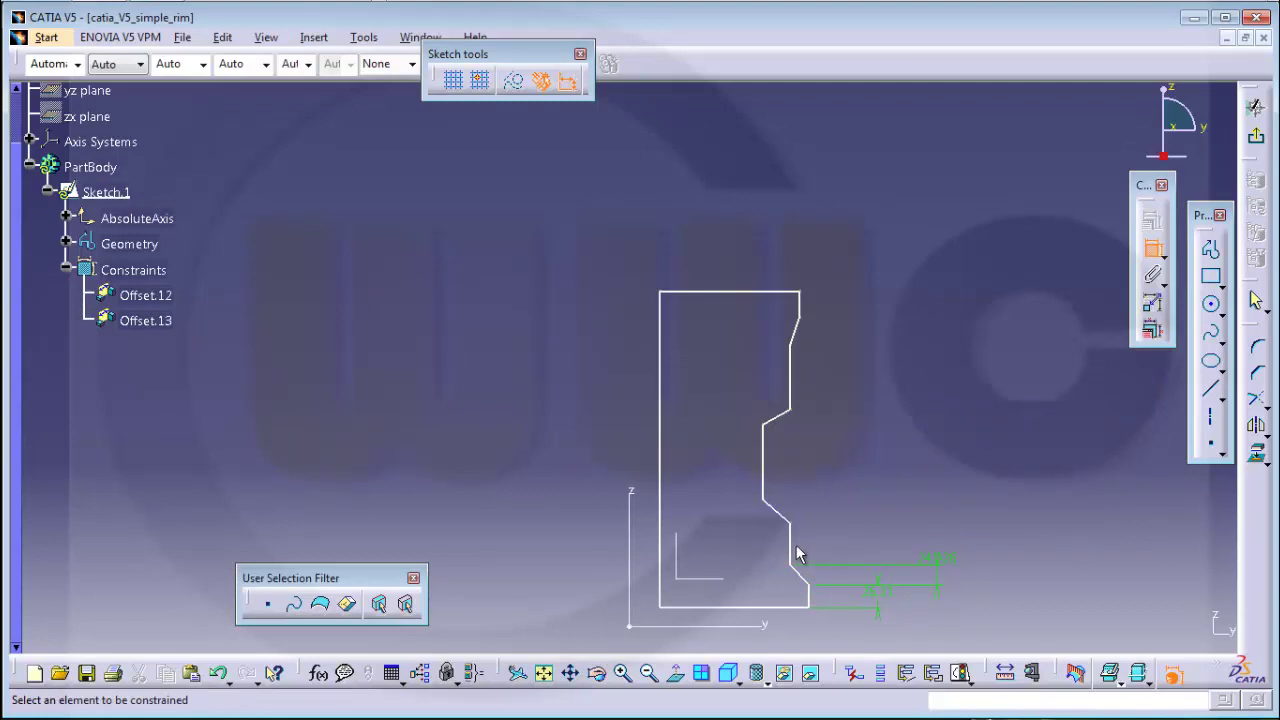
Add a length dimension to the lower vertical segment, abandoning an angle dimension.
{"action": "left_click", "coordinate": [797, 553]}
{"action": "left_click", "coordinate": [926, 537]}
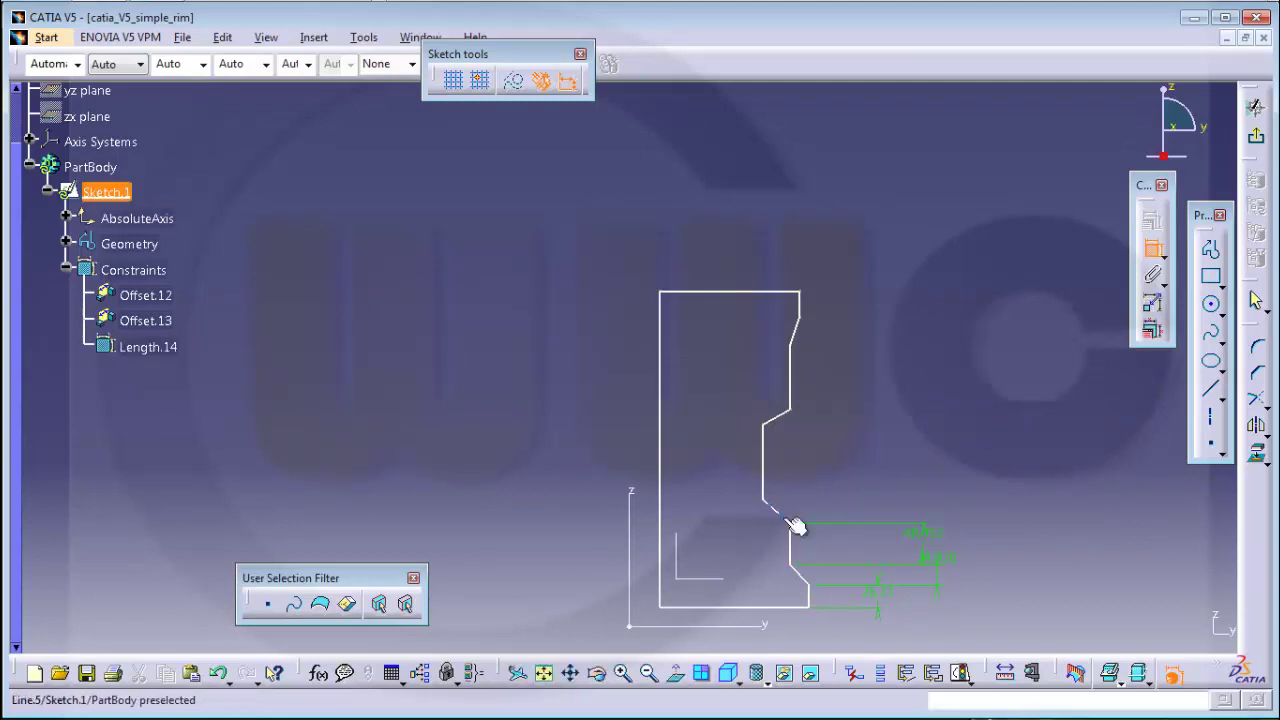
{"action": "left_click", "coordinate": [799, 527]}
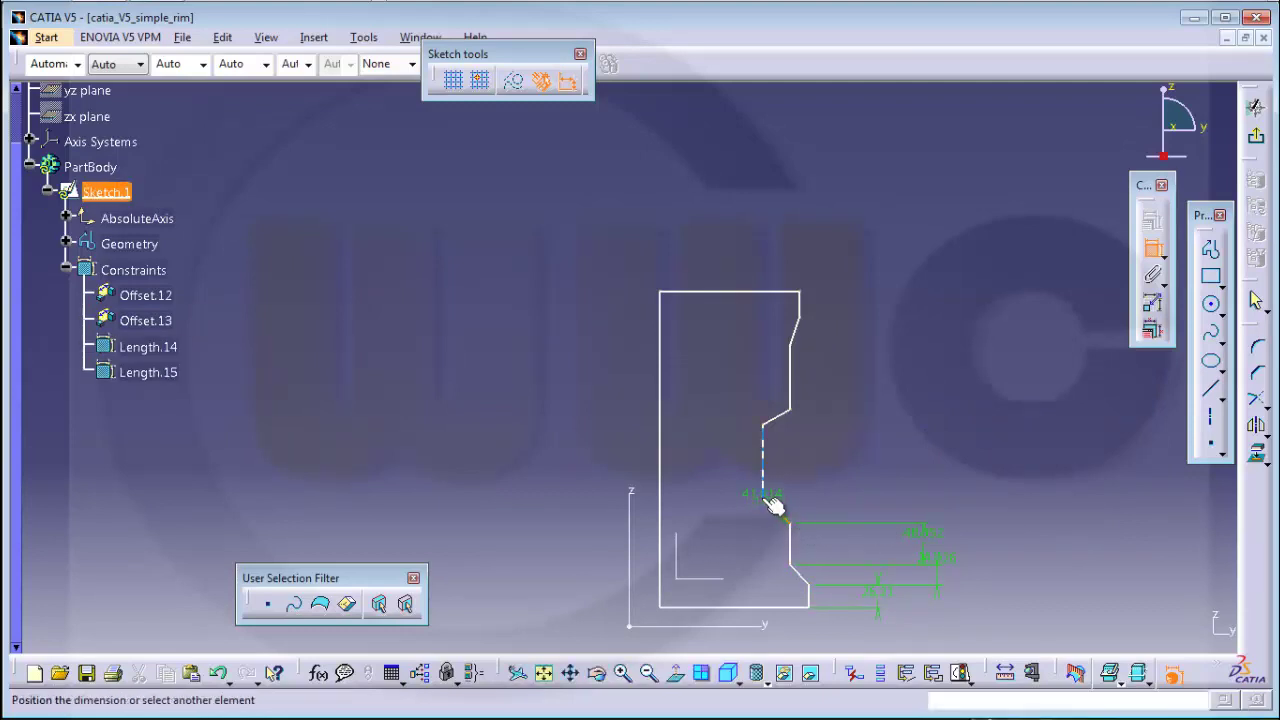
{"action": "left_click", "coordinate": [764, 485]}
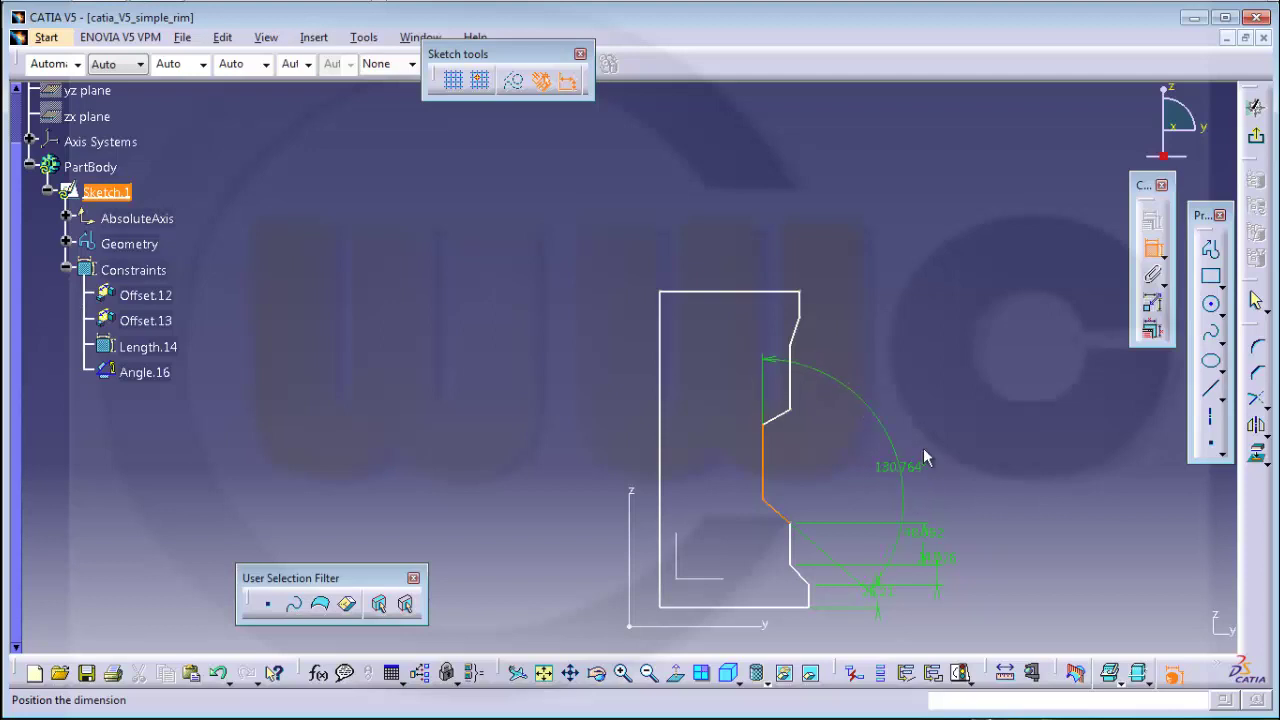
{"action": "key", "text": "Escape"}
{"action": "left_click", "coordinate": [1152, 247]}
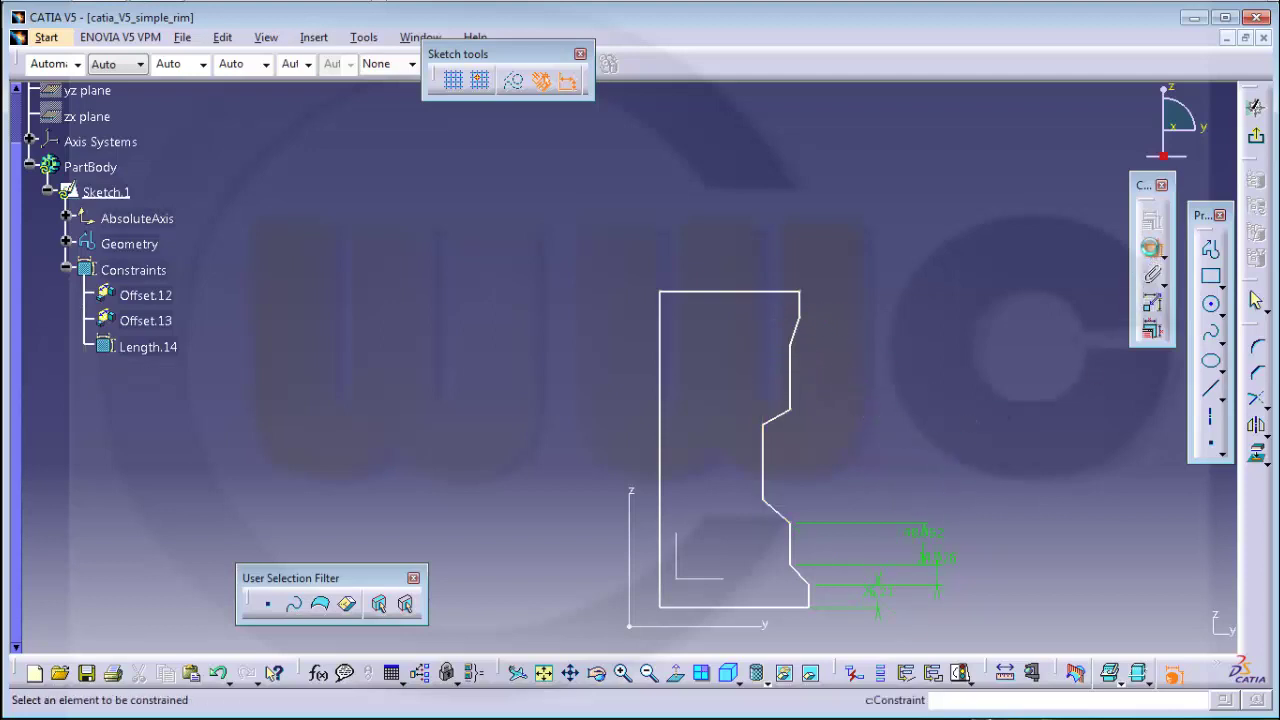
Add a vertical offset dimension and the 87.367 length of the vertical edge.
{"action": "left_click", "coordinate": [766, 501]}
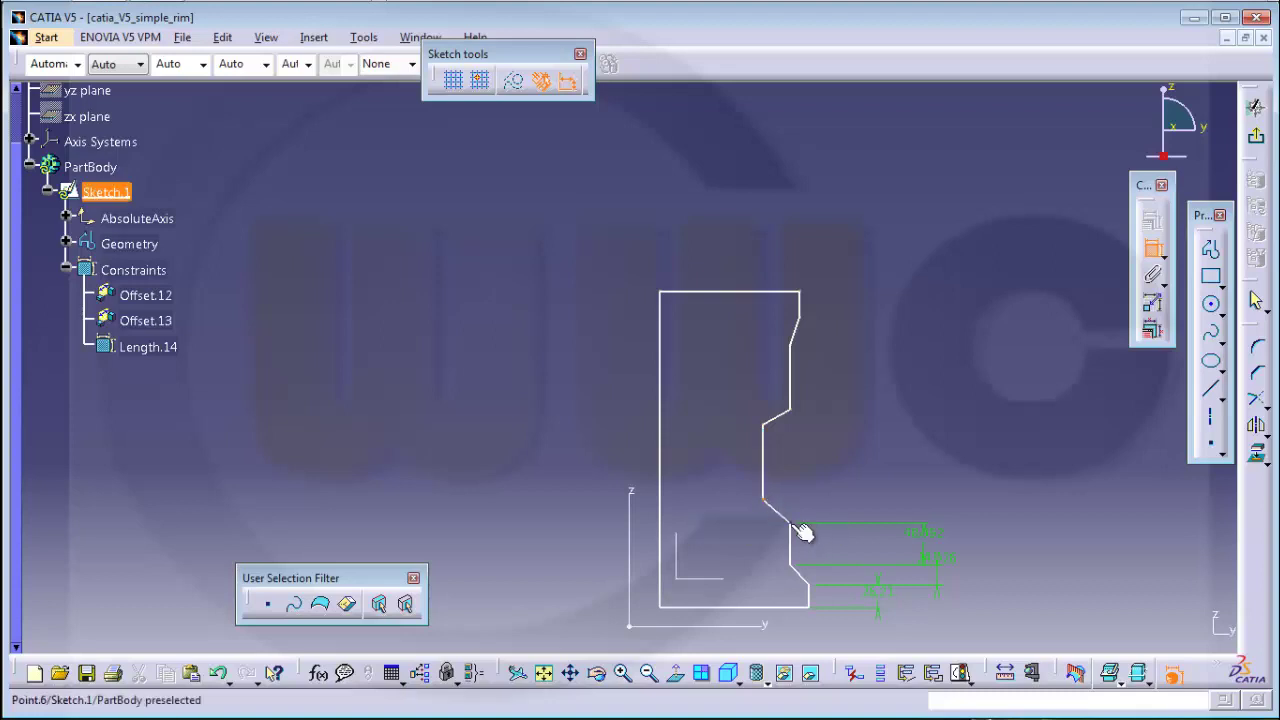
{"action": "left_click", "coordinate": [803, 530]}
{"action": "right_click", "coordinate": [986, 490]}
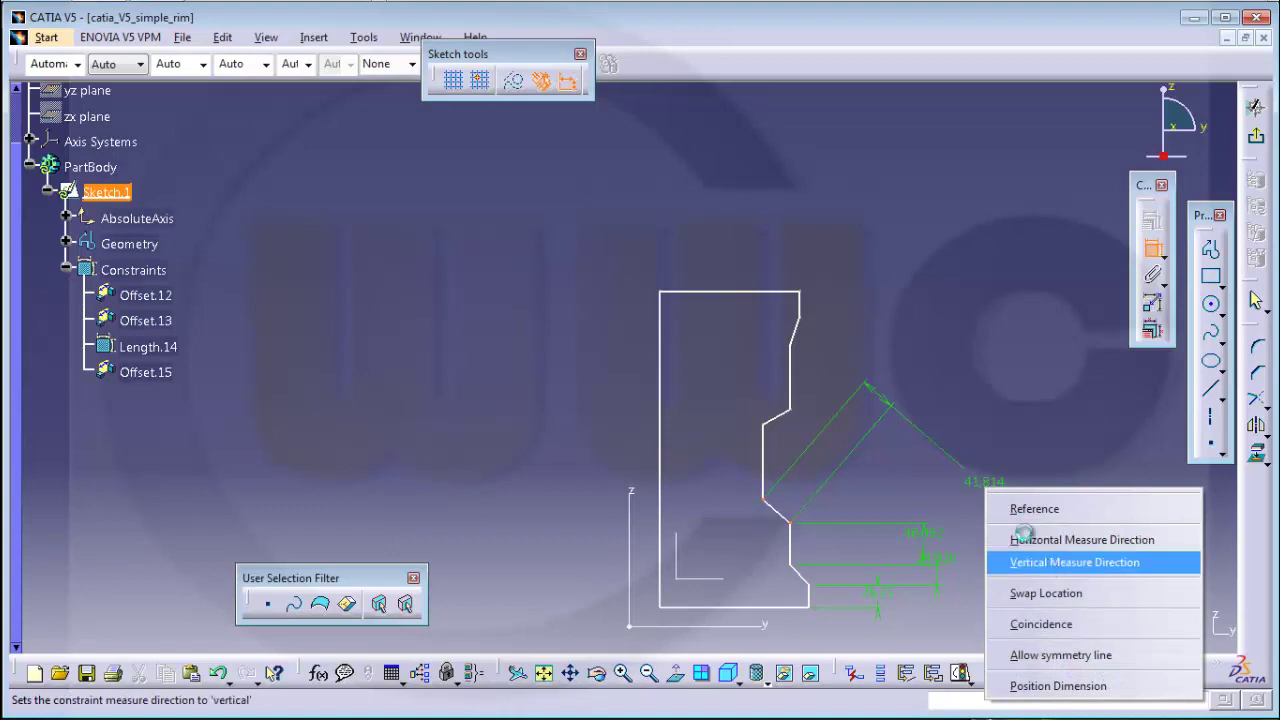
{"action": "left_click", "coordinate": [1074, 562]}
{"action": "left_click", "coordinate": [897, 510]}
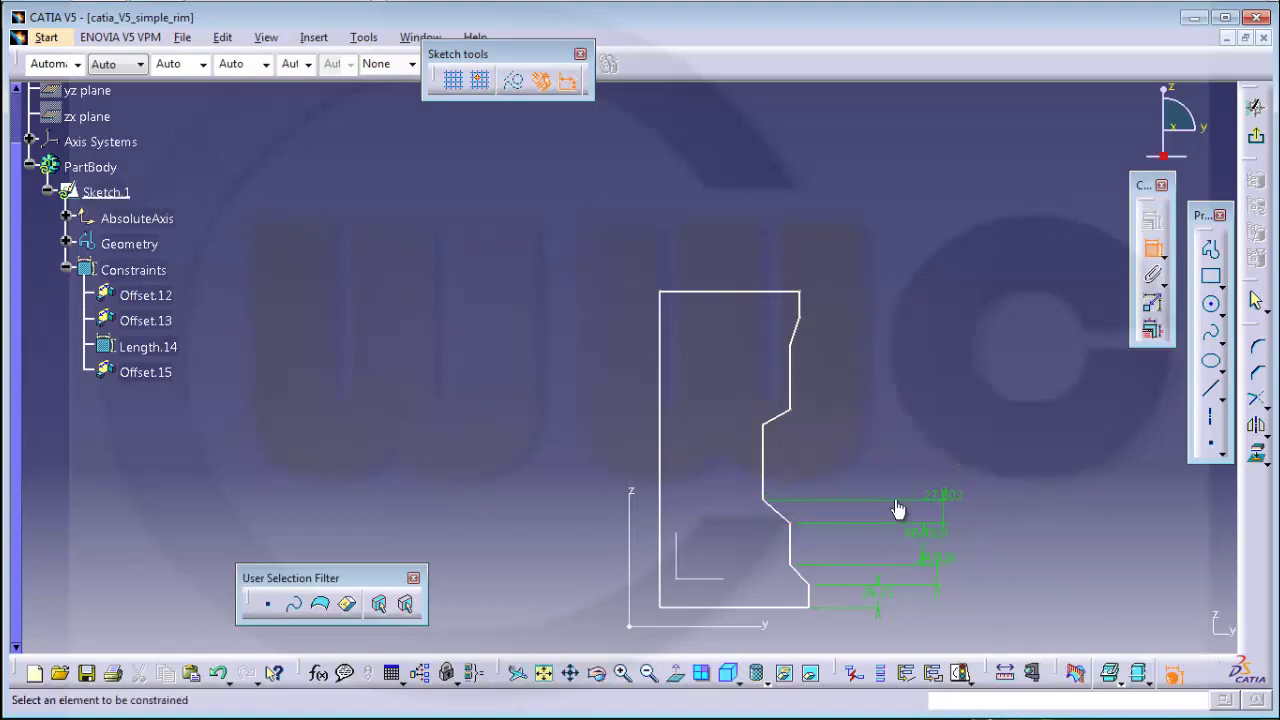
{"action": "left_click", "coordinate": [768, 470]}
{"action": "left_click", "coordinate": [951, 480]}
Add the 17.173 vertical offset and the 75.354 upper vertical edge length.
{"action": "left_click", "coordinate": [763, 426]}
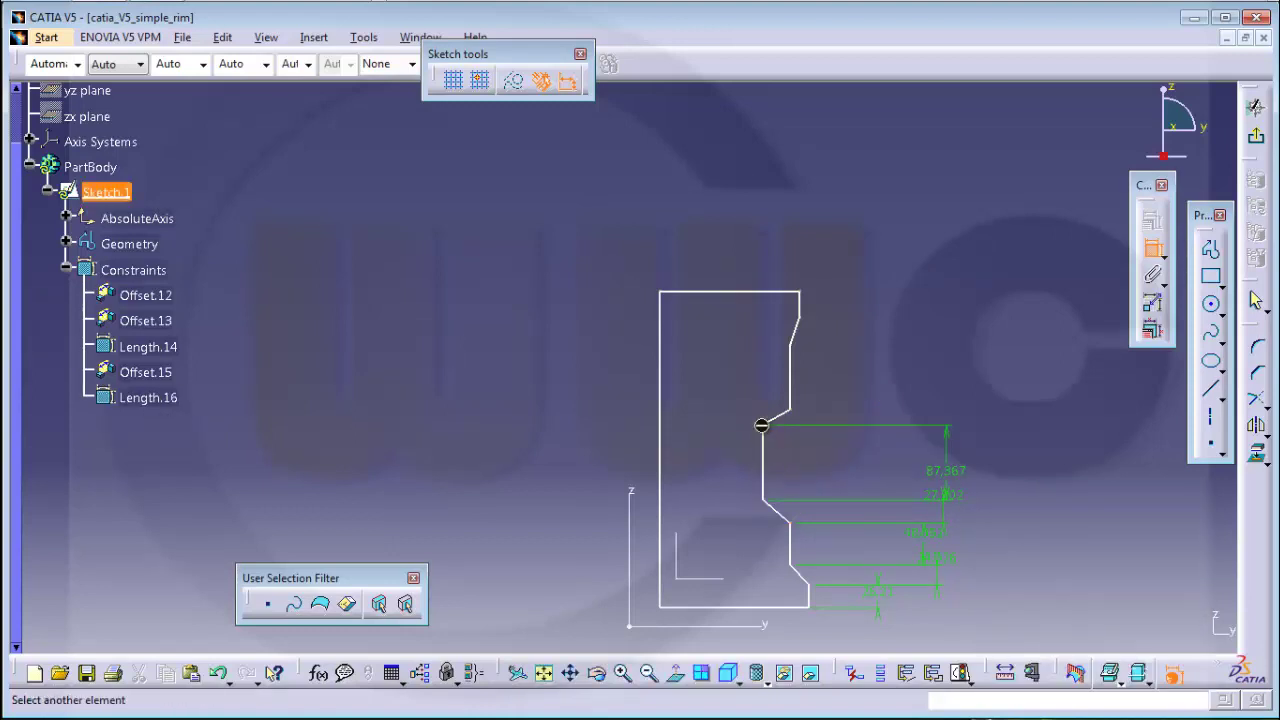
{"action": "left_click", "coordinate": [789, 412]}
{"action": "right_click", "coordinate": [952, 413]}
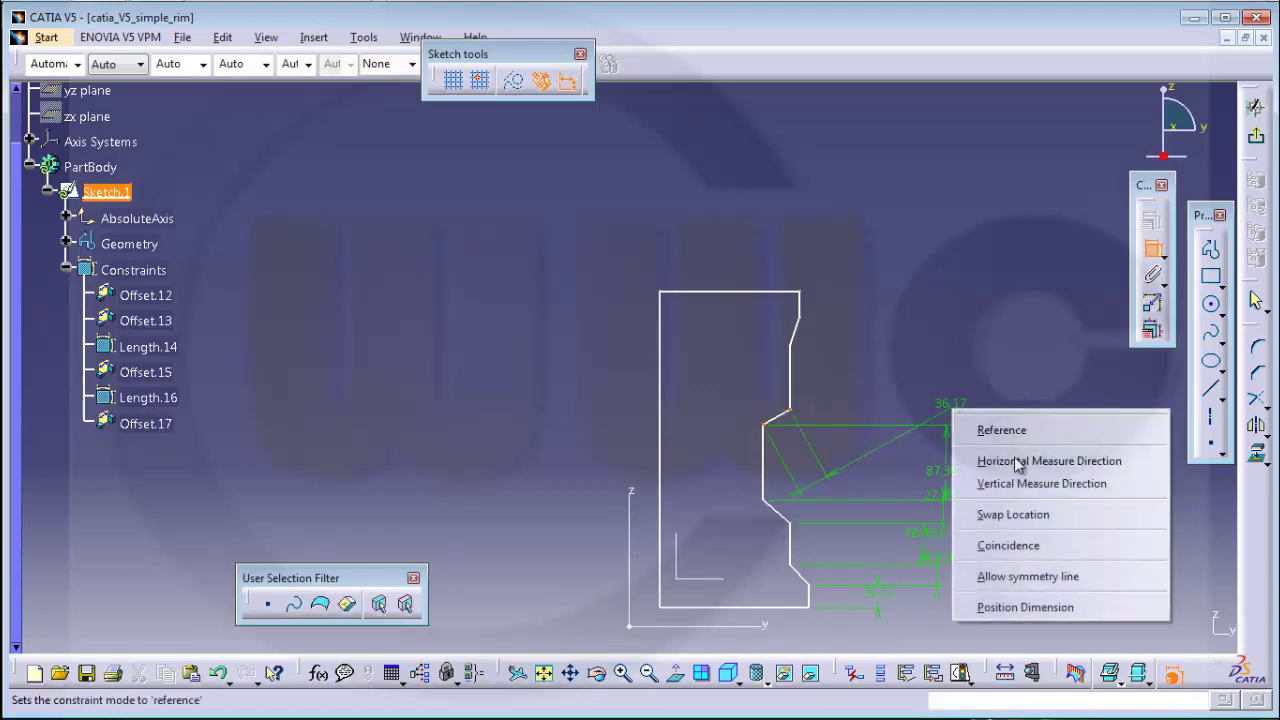
{"action": "left_click", "coordinate": [1010, 484]}
{"action": "left_click", "coordinate": [951, 407]}
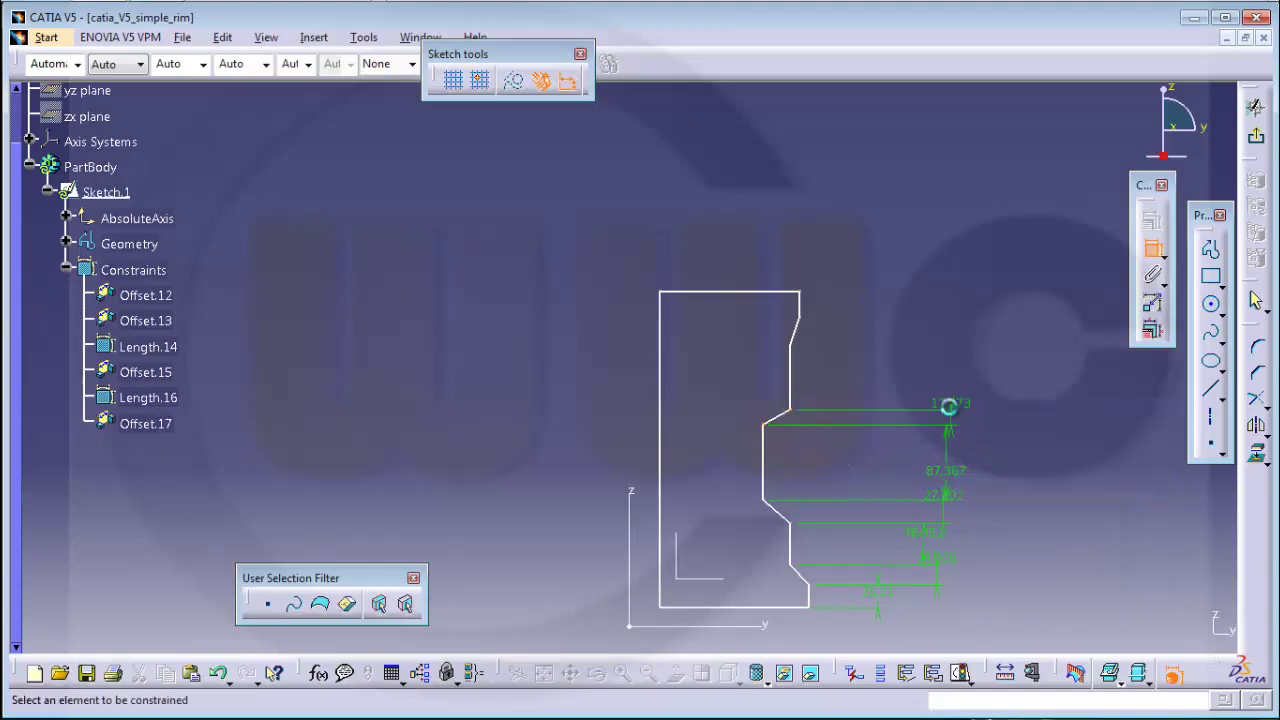
{"action": "left_click", "coordinate": [793, 381]}
{"action": "left_click", "coordinate": [966, 389]}
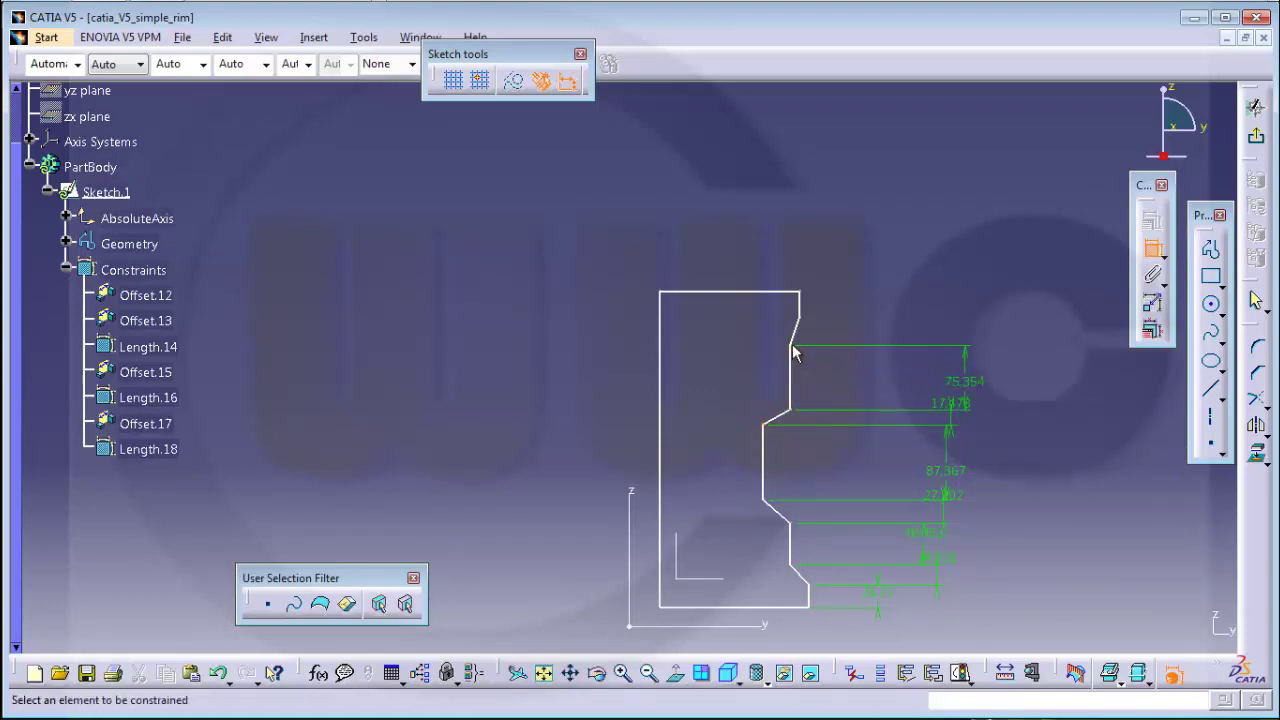
Dimension the slanted edge's 32.373 vertical height and the 29.876 top dimension.
{"action": "left_click", "coordinate": [795, 343]}
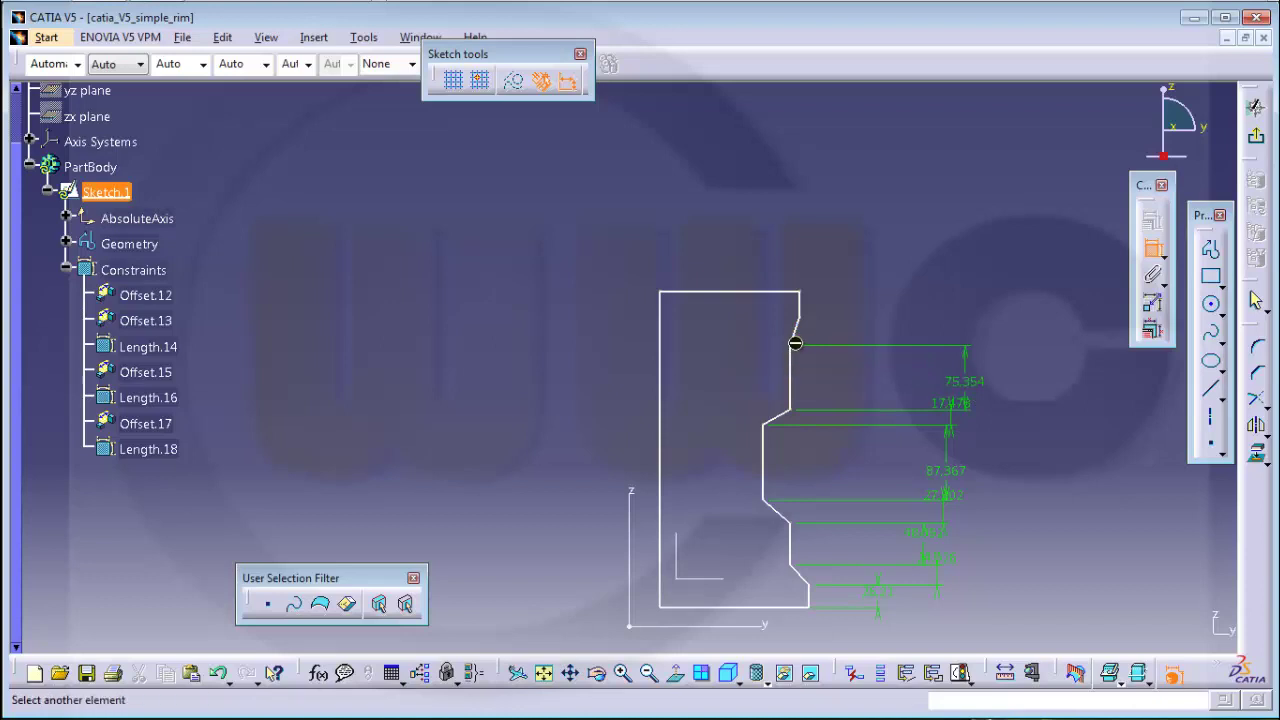
{"action": "left_click", "coordinate": [801, 318]}
{"action": "right_click", "coordinate": [950, 333]}
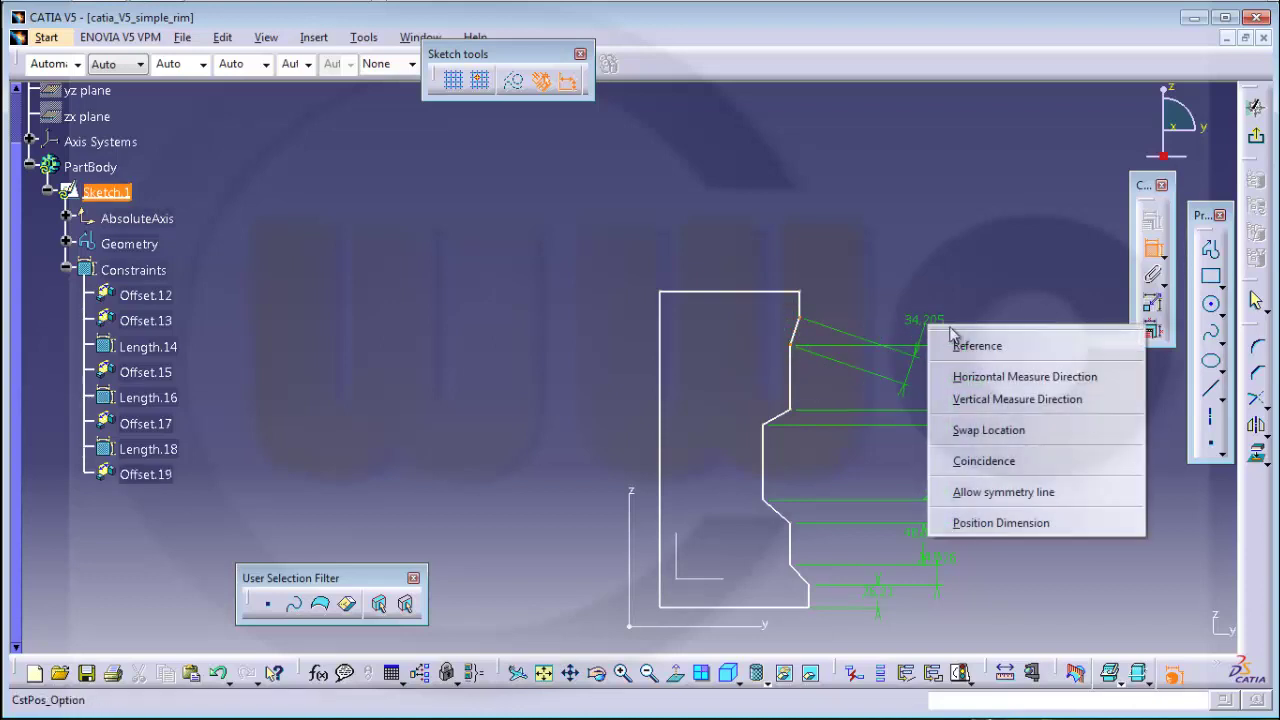
{"action": "left_click", "coordinate": [971, 399]}
{"action": "left_click", "coordinate": [957, 337]}
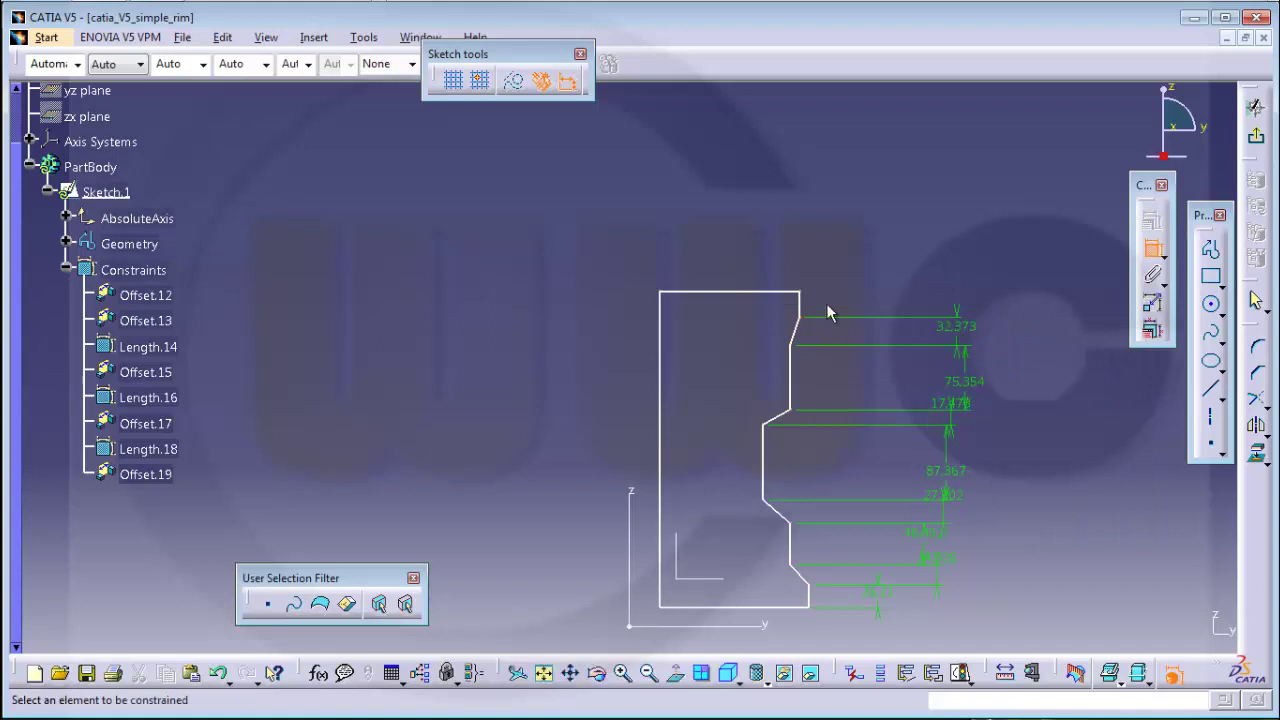
{"action": "left_click", "coordinate": [790, 292]}
{"action": "left_click", "coordinate": [800, 319]}
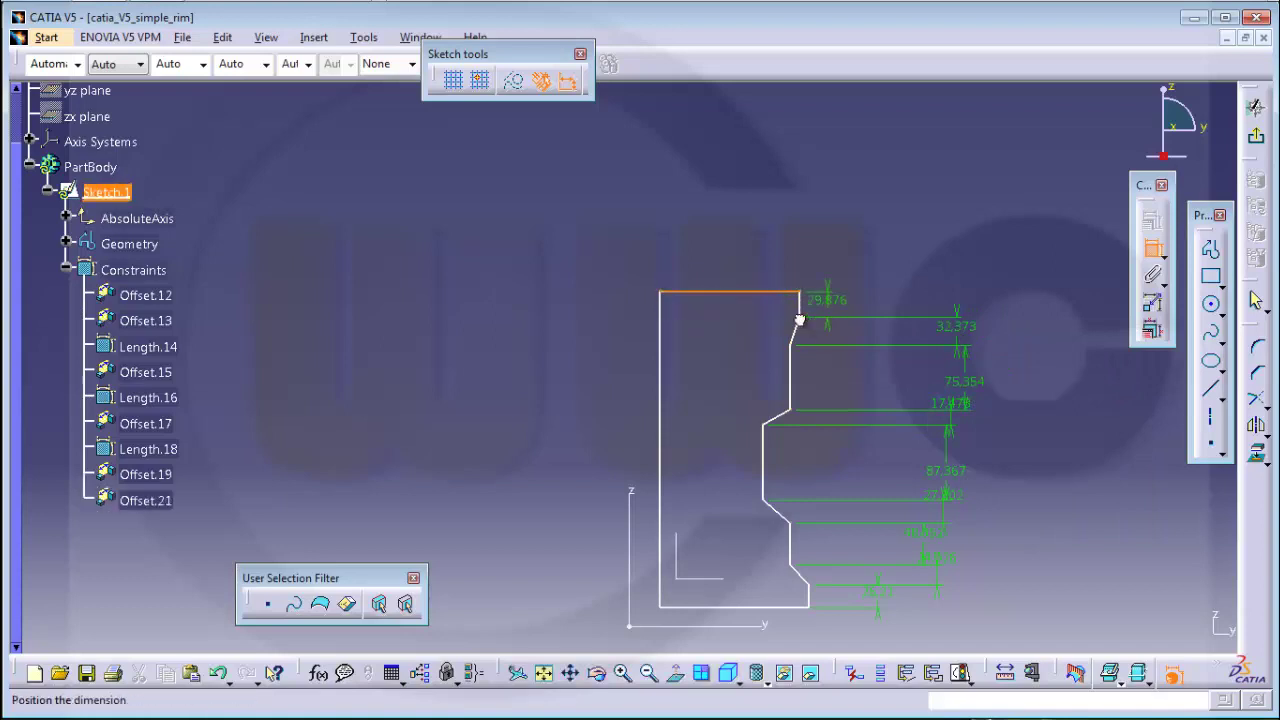
{"action": "left_click", "coordinate": [945, 305]}
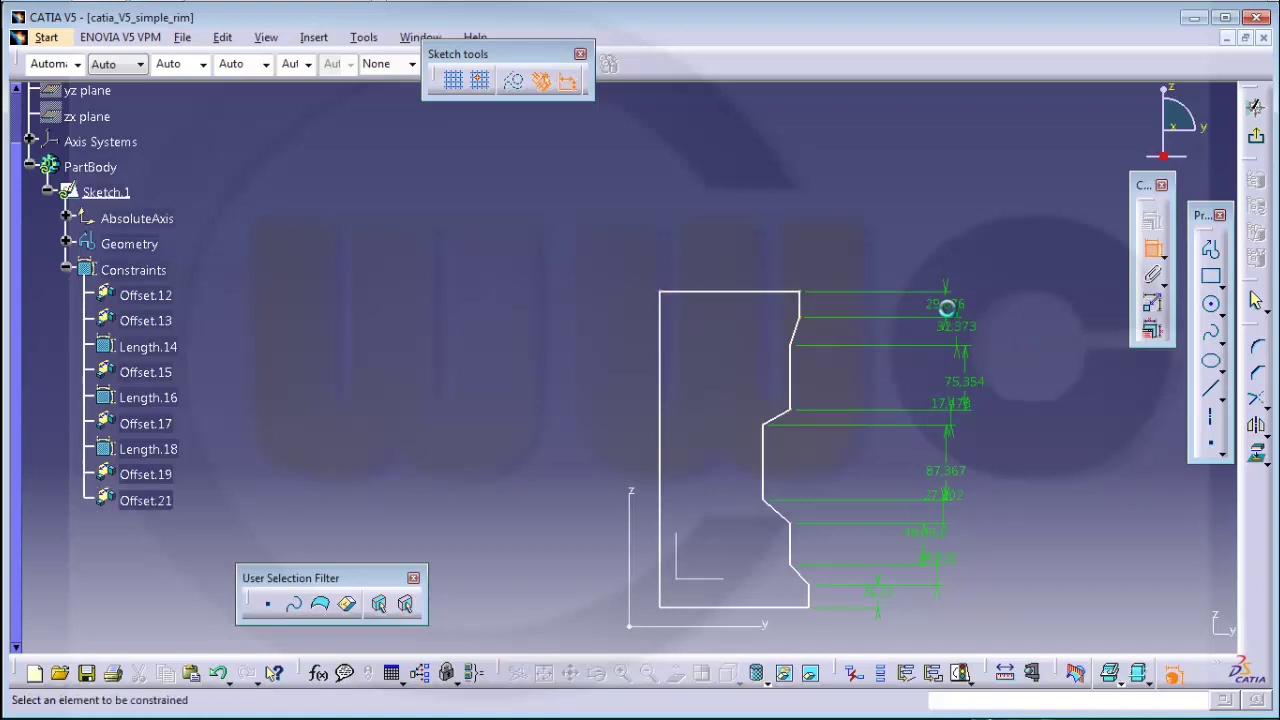
Add the 162.84 width from the left edge to the top-right corner.
{"action": "left_click", "coordinate": [661, 316]}
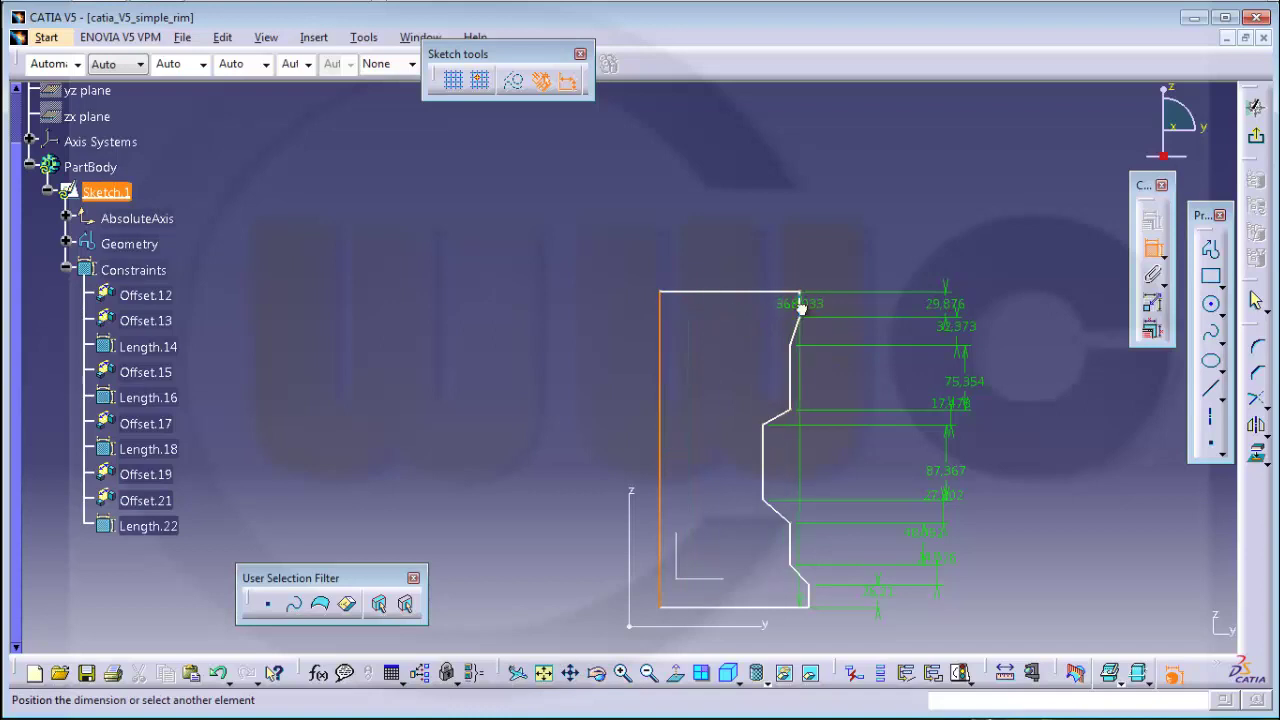
{"action": "left_click", "coordinate": [800, 316]}
{"action": "left_click", "coordinate": [735, 318]}
{"action": "left_click", "coordinate": [791, 383]}
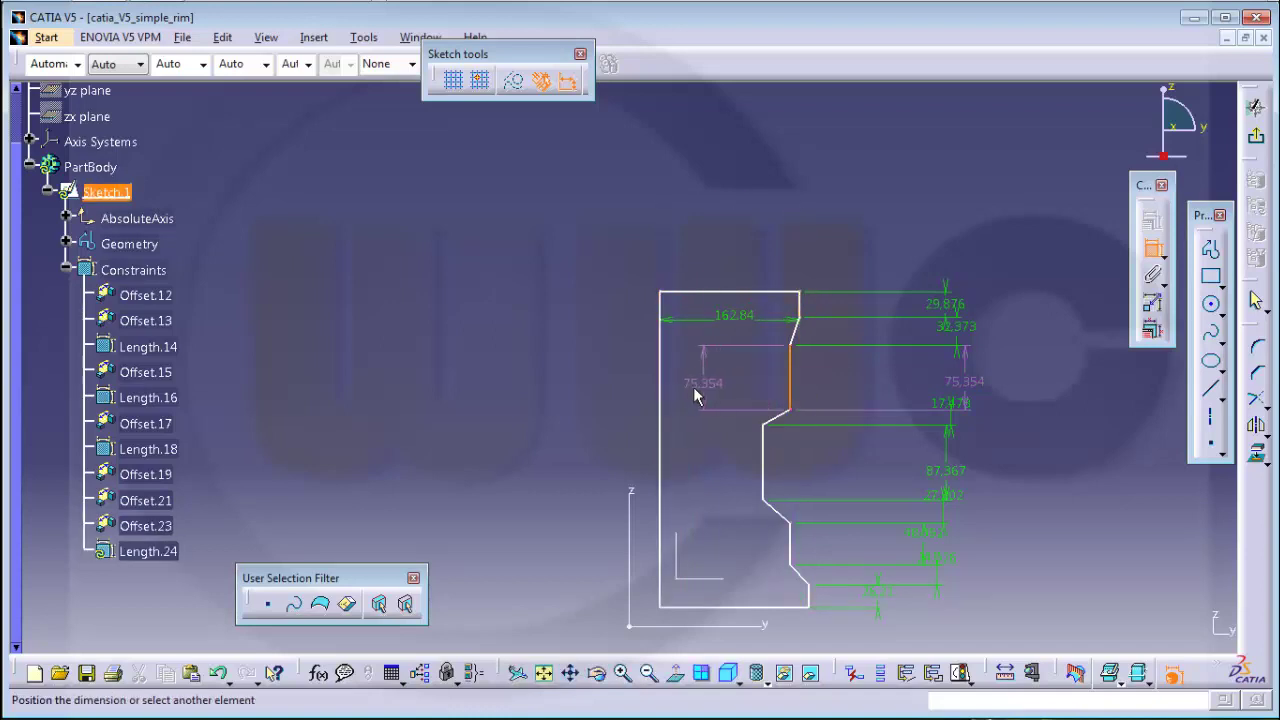
Dimension the vertical edges from the left edge: 151.796, 120.126, 151.796 and 173.637.
{"action": "left_click", "coordinate": [661, 386]}
{"action": "left_click", "coordinate": [732, 378]}
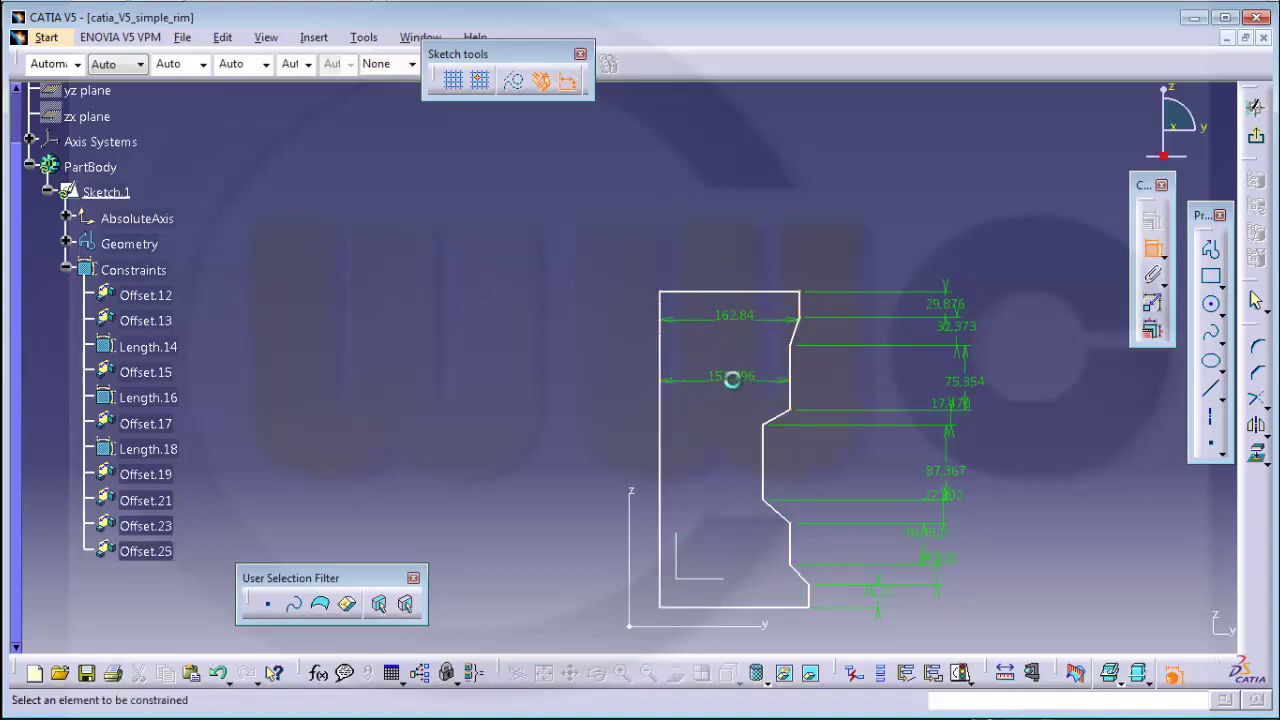
{"action": "left_click", "coordinate": [763, 460]}
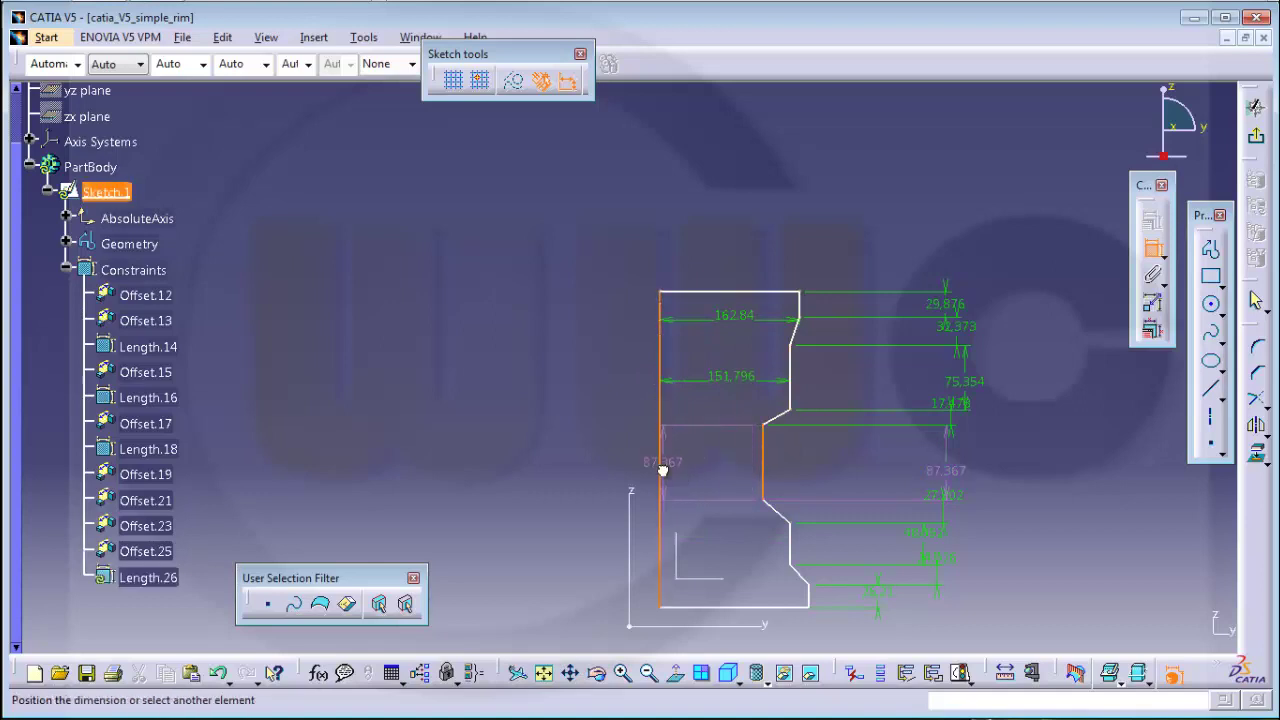
{"action": "left_click", "coordinate": [662, 470]}
{"action": "left_click", "coordinate": [714, 474]}
{"action": "left_click", "coordinate": [792, 550]}
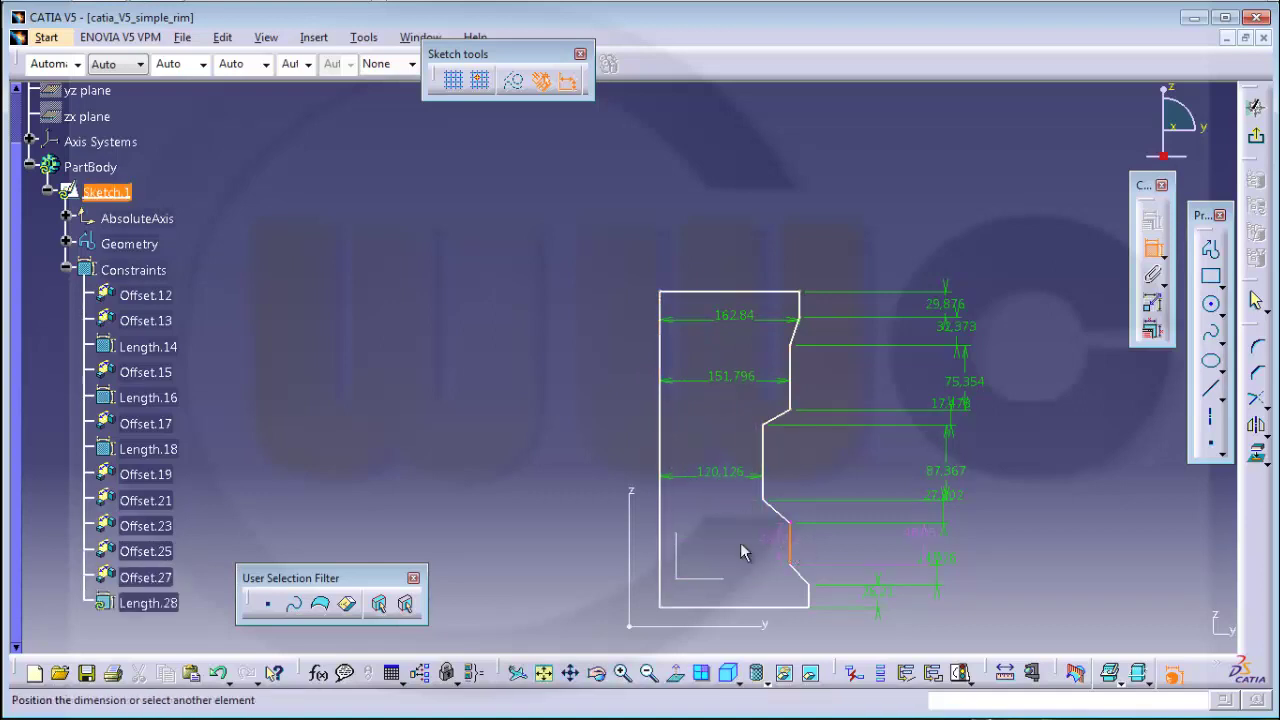
{"action": "left_click", "coordinate": [659, 544]}
{"action": "left_click", "coordinate": [741, 556]}
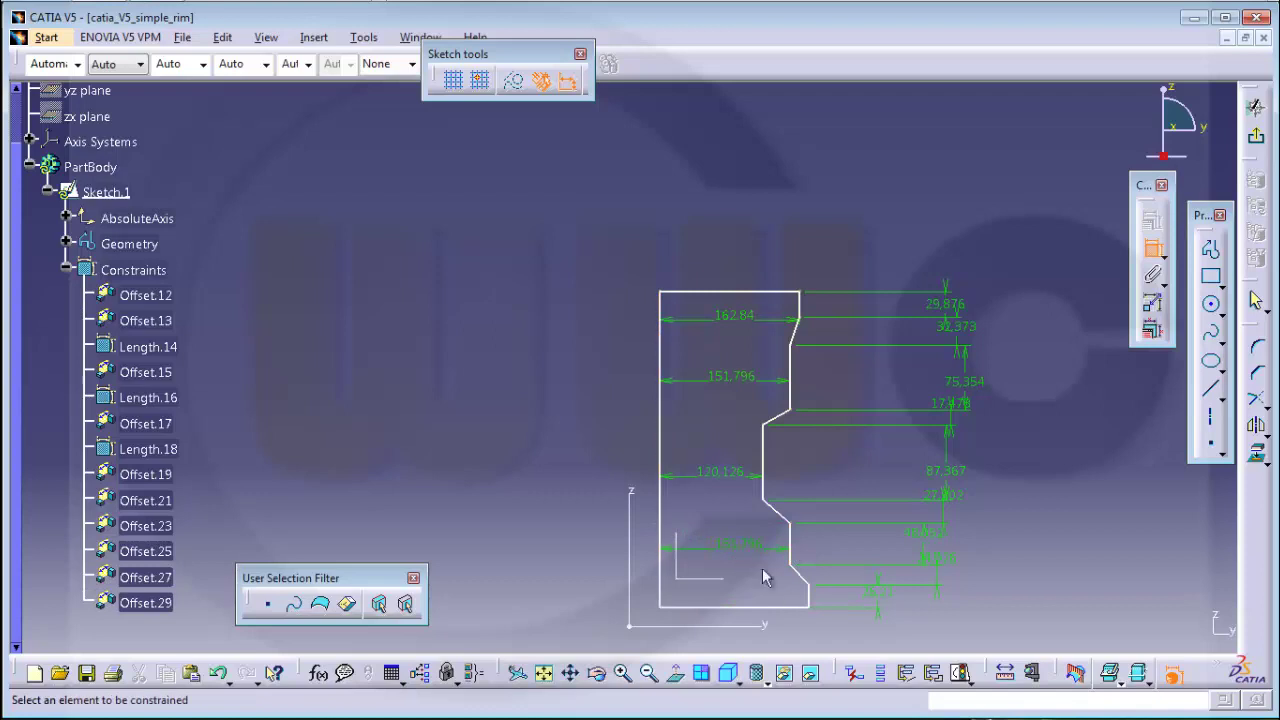
{"action": "left_click", "coordinate": [809, 592]}
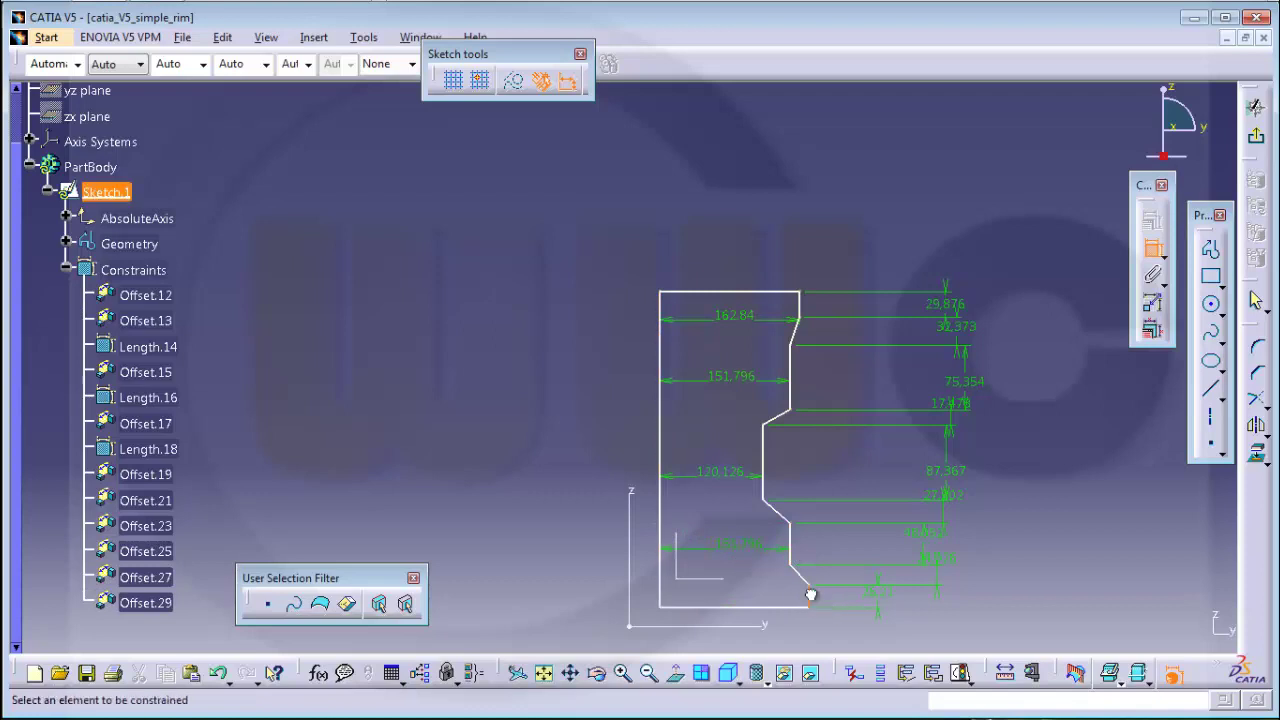
{"action": "left_click", "coordinate": [661, 590]}
{"action": "left_click", "coordinate": [766, 604]}
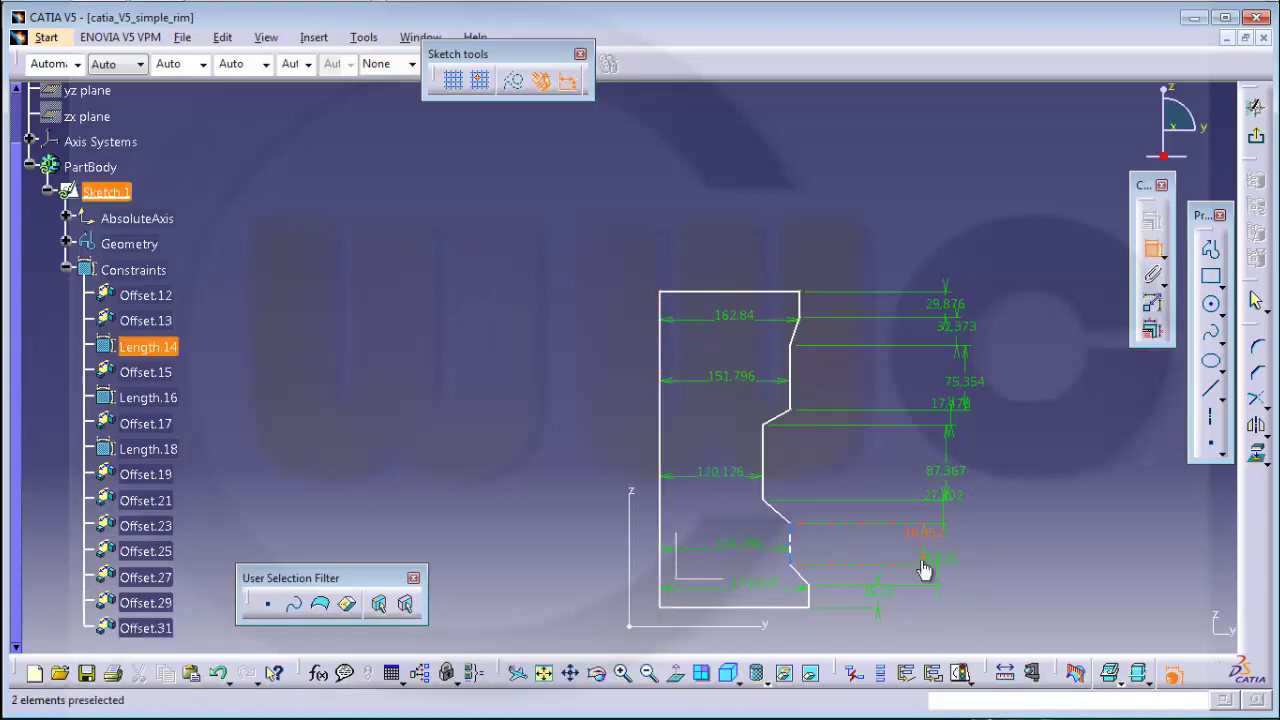
Make the bottom edge coincide with the horizontal axis and the left edge with the vertical axis.
{"action": "middle_click_drag", "start_coordinate": [951, 571], "coordinate": [940, 450]}
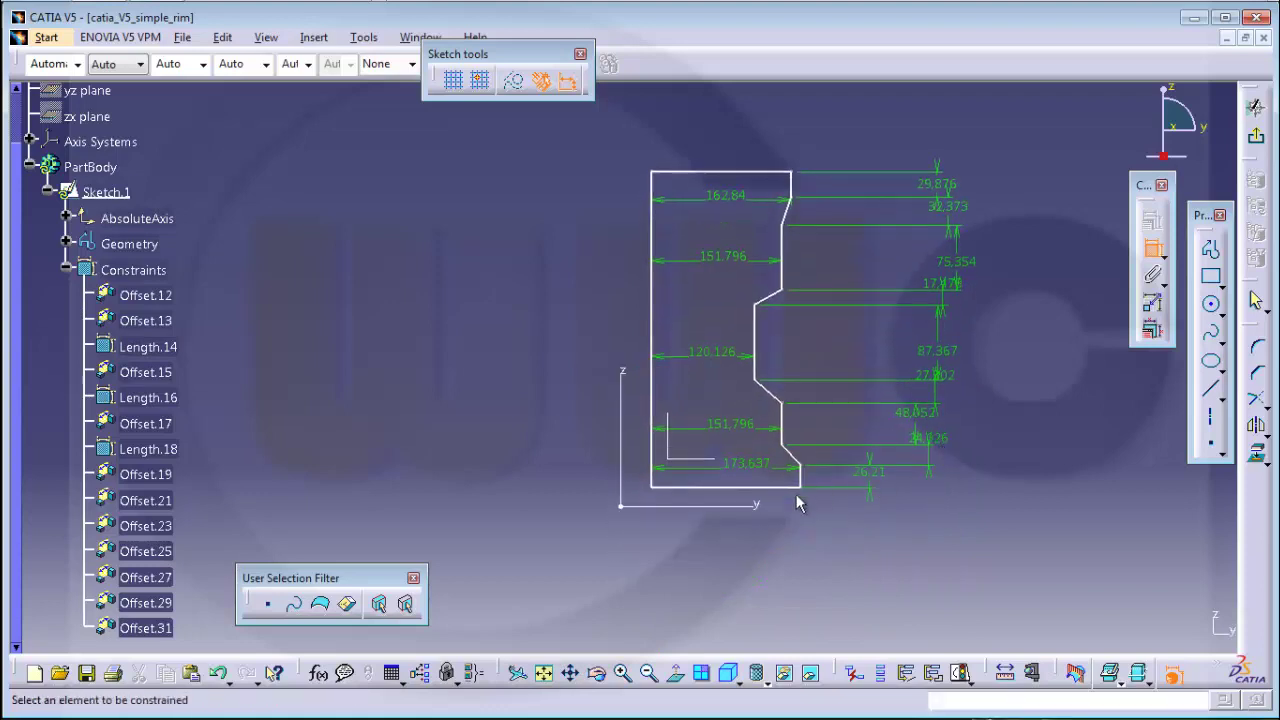
{"action": "left_click", "coordinate": [735, 497]}
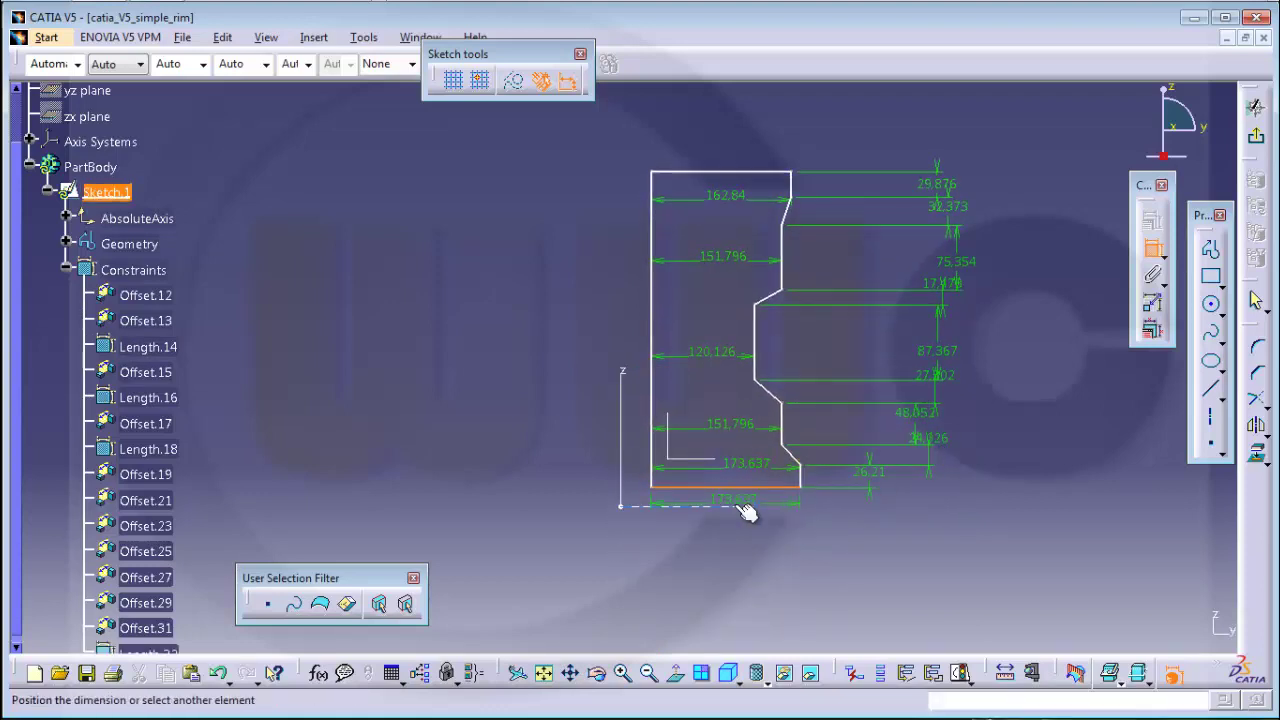
{"action": "left_click", "coordinate": [743, 507]}
{"action": "right_click", "coordinate": [816, 522]}
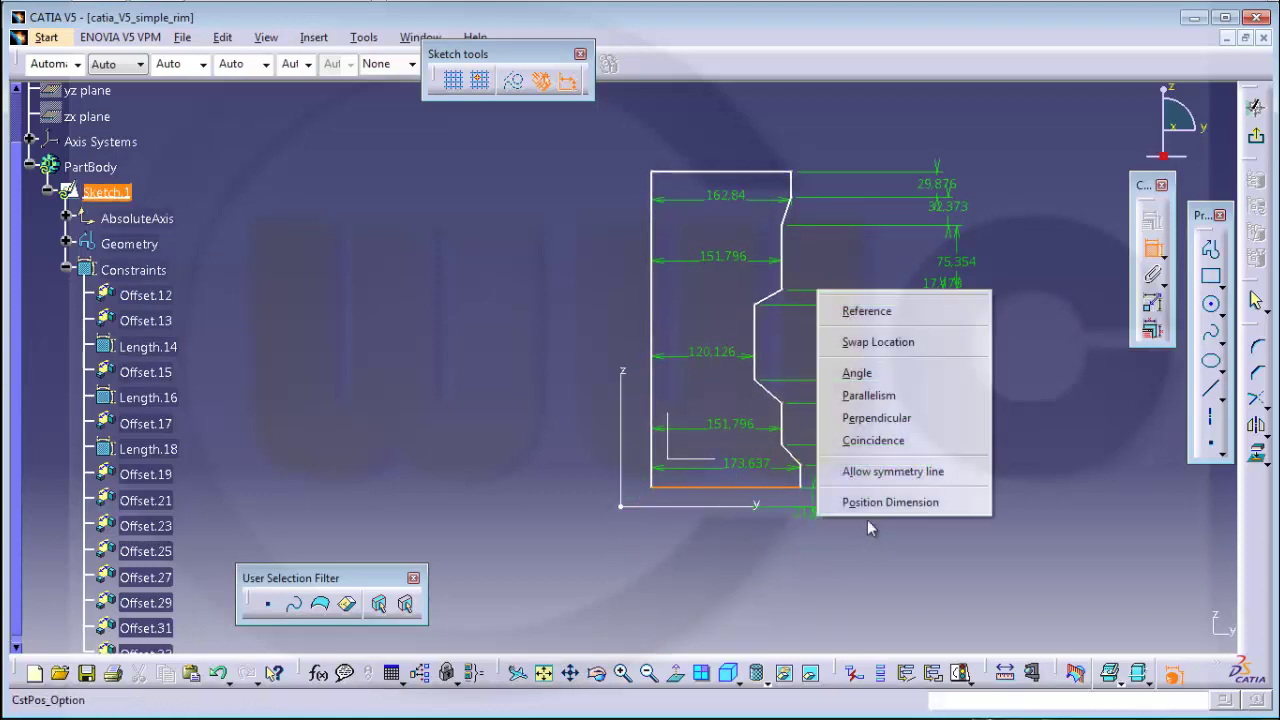
{"action": "left_click", "coordinate": [871, 446]}
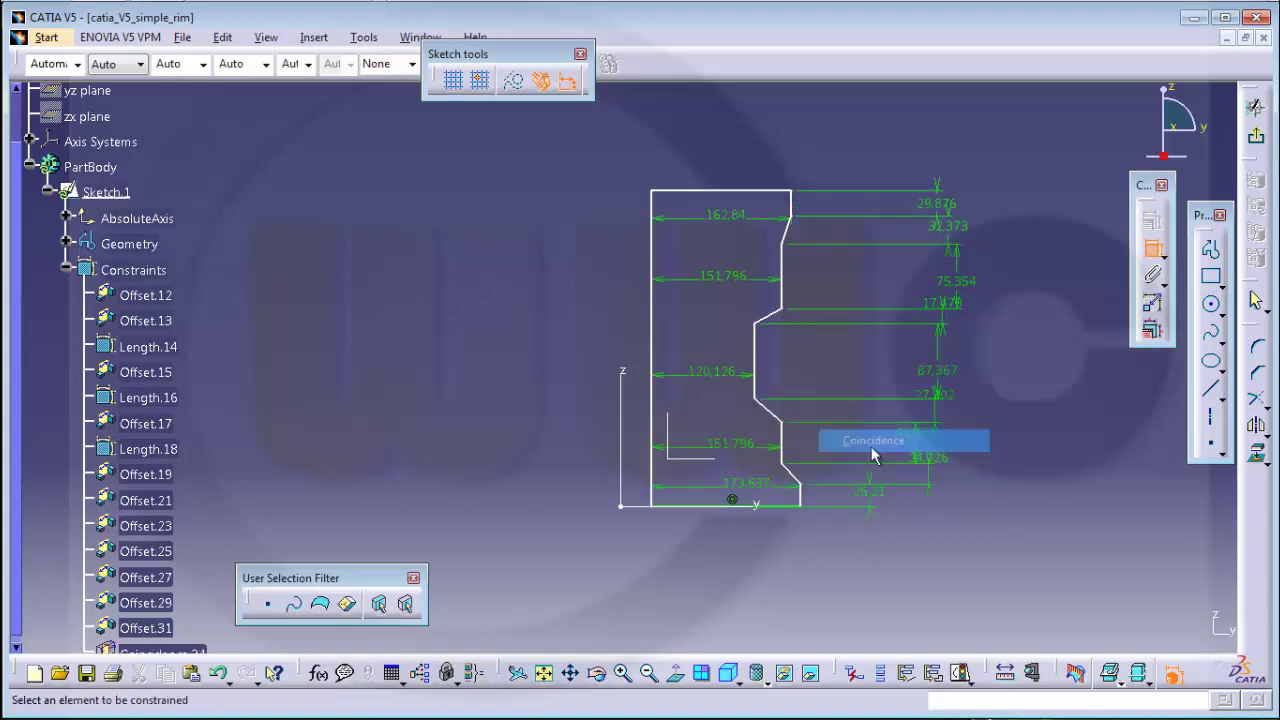
{"action": "left_click", "coordinate": [653, 416]}
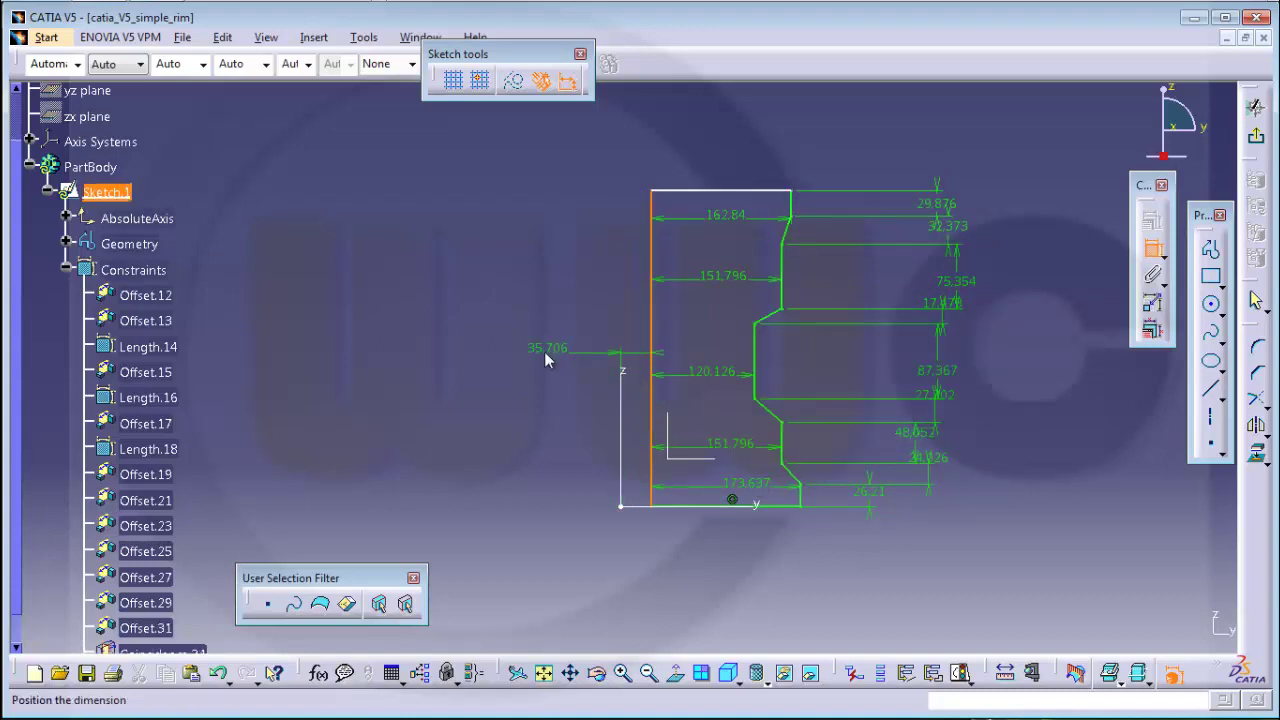
{"action": "right_click", "coordinate": [547, 352]}
{"action": "left_click", "coordinate": [621, 505]}
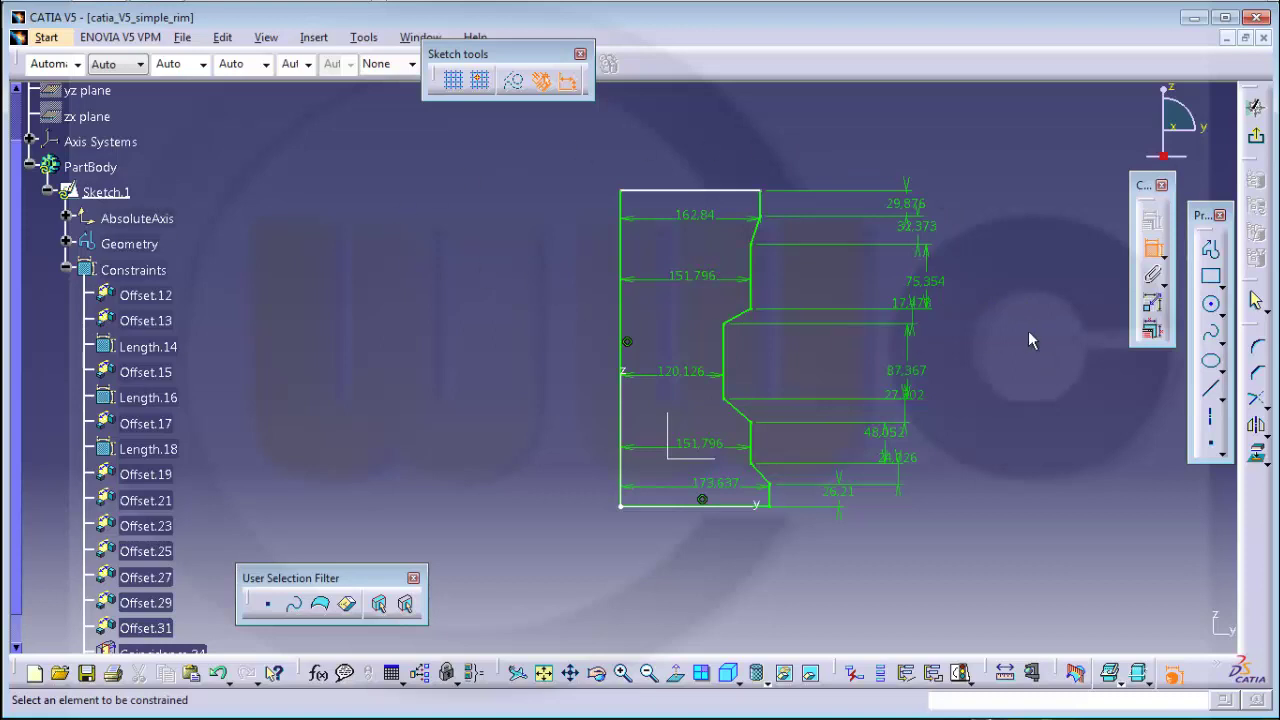
{"action": "left_click", "coordinate": [1152, 248]}
Convert the profile's left edge into an axis and test the top edge's freedom.
{"action": "left_click", "coordinate": [620, 316]}
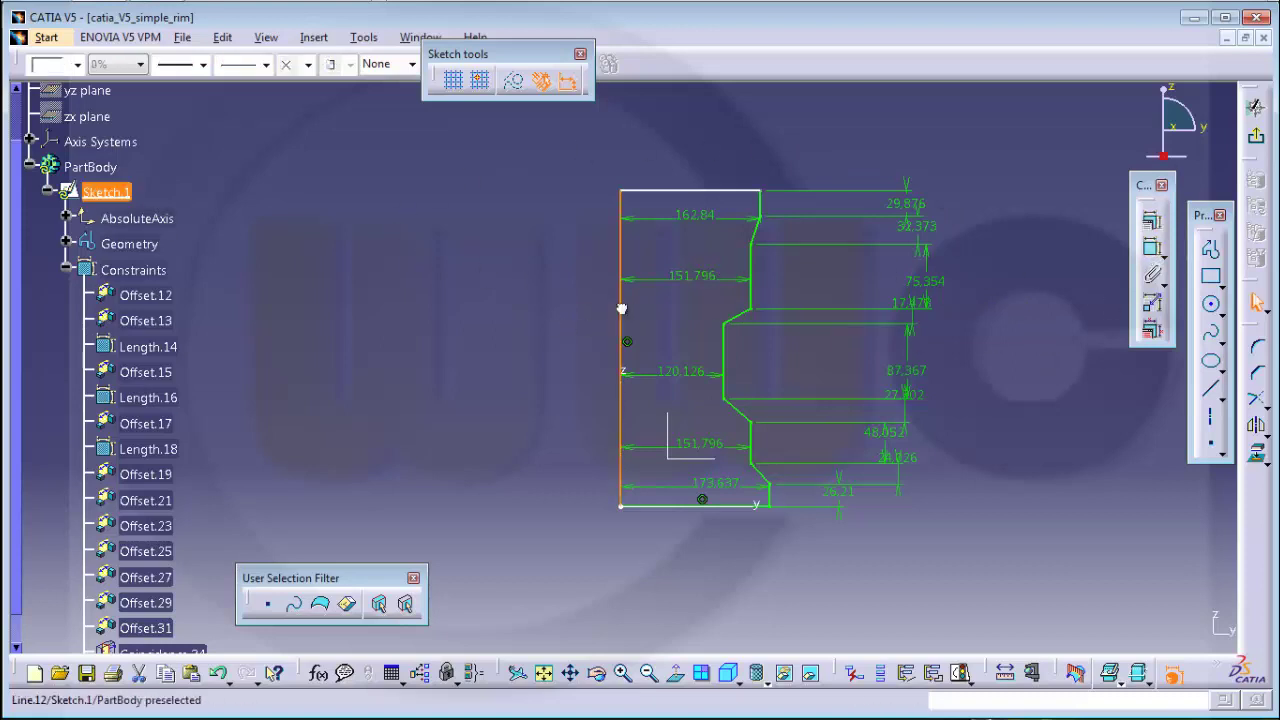
{"action": "left_click", "coordinate": [1211, 418]}
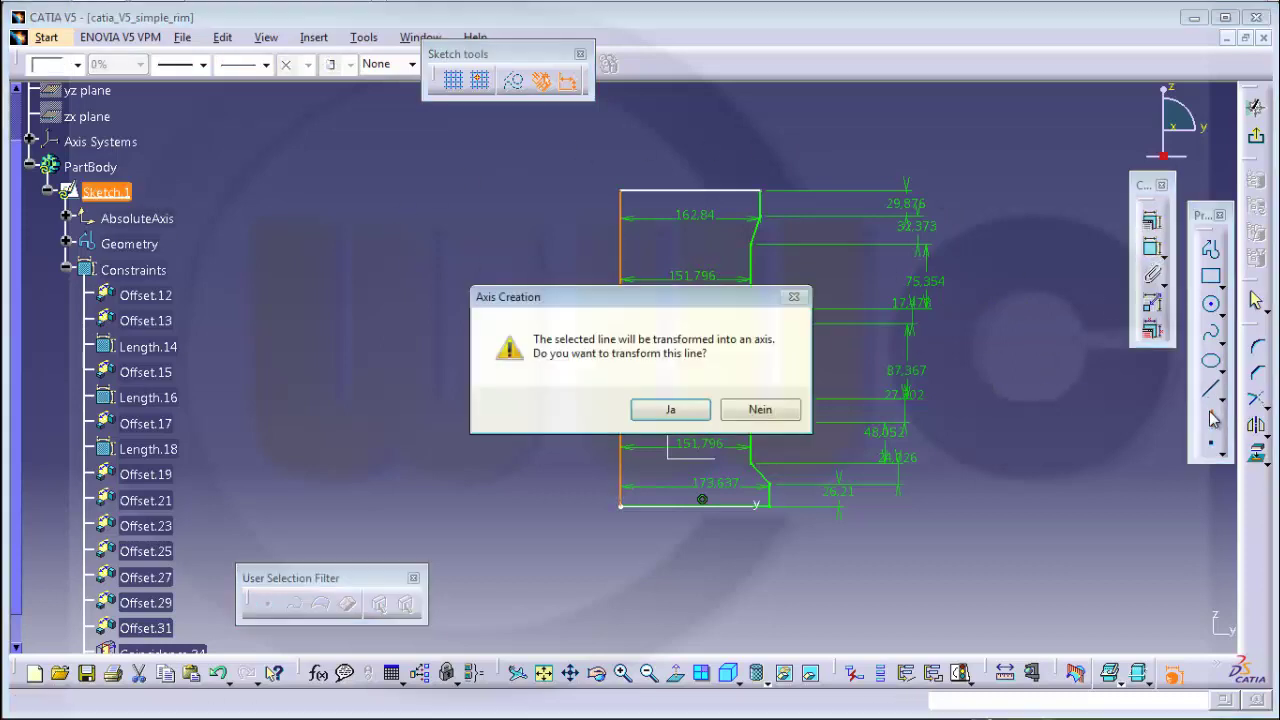
{"action": "left_click", "coordinate": [672, 410]}
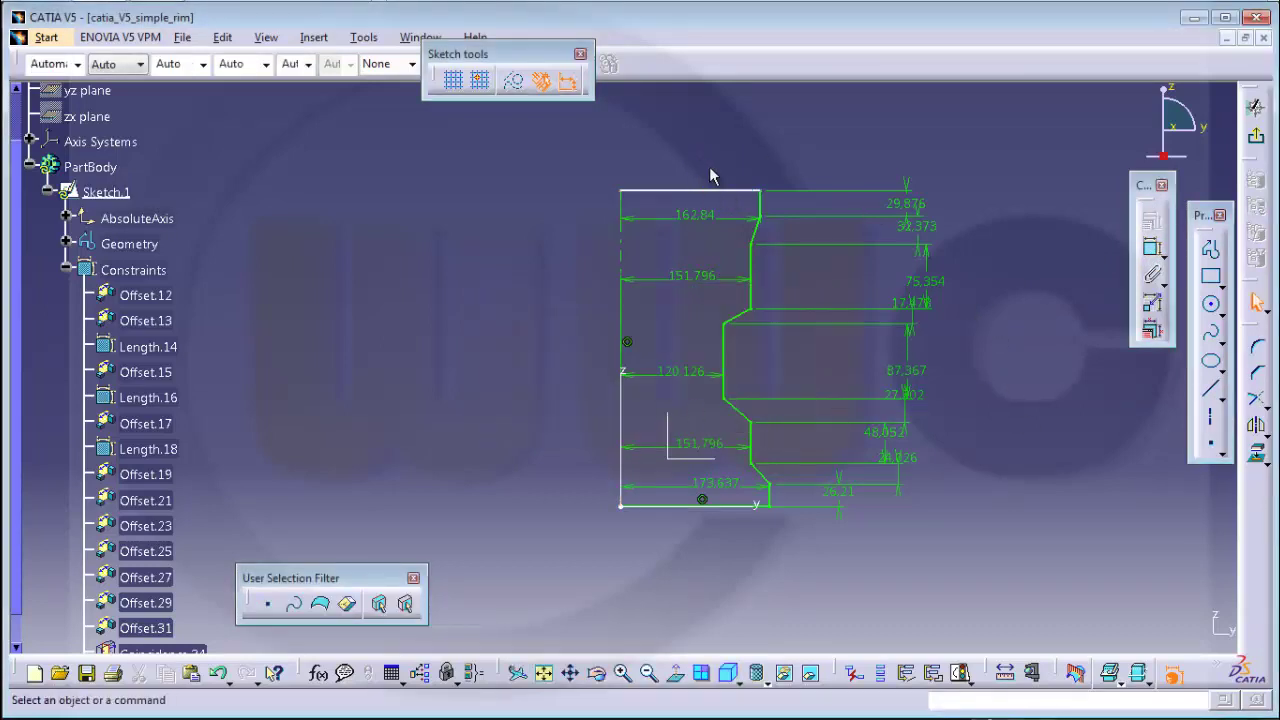
{"action": "mouse_move", "coordinate": [706, 198]}
{"action": "left_mouse_down"}
{"action": "mouse_move", "coordinate": [697, 163]}
{"action": "mouse_move", "coordinate": [722, 208]}
{"action": "left_mouse_up"}
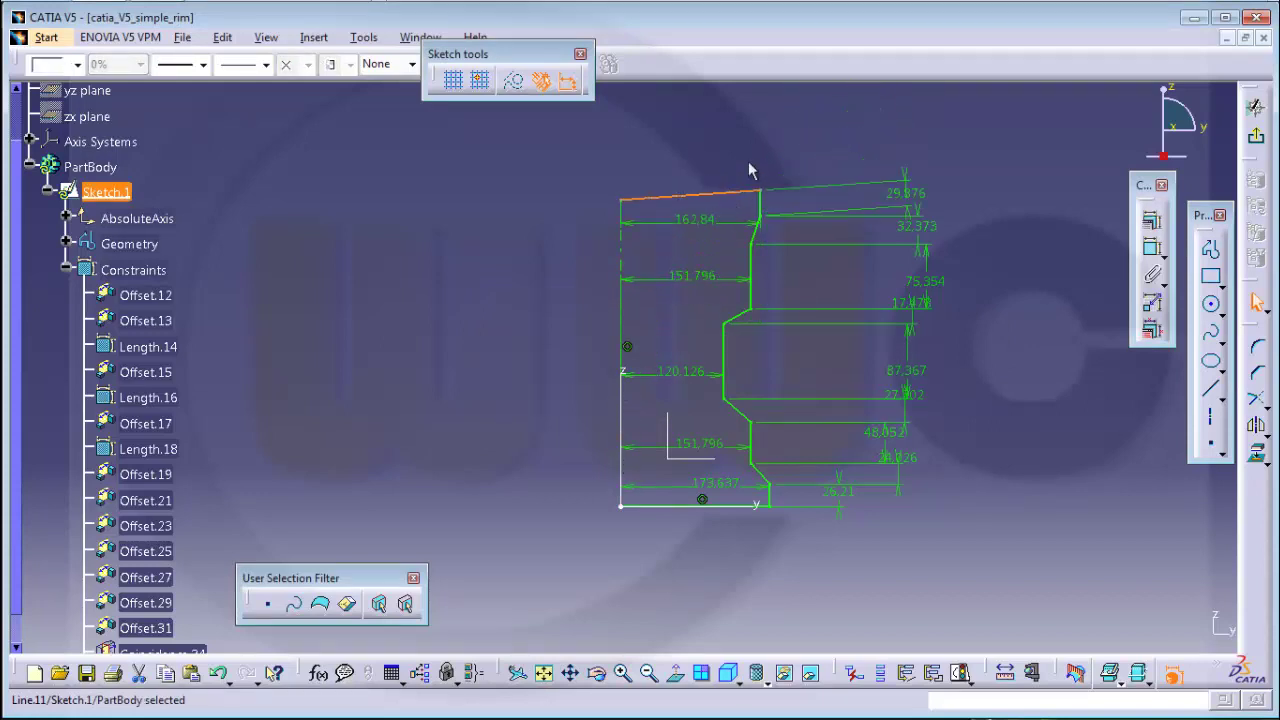
{"action": "left_click", "coordinate": [894, 145]}
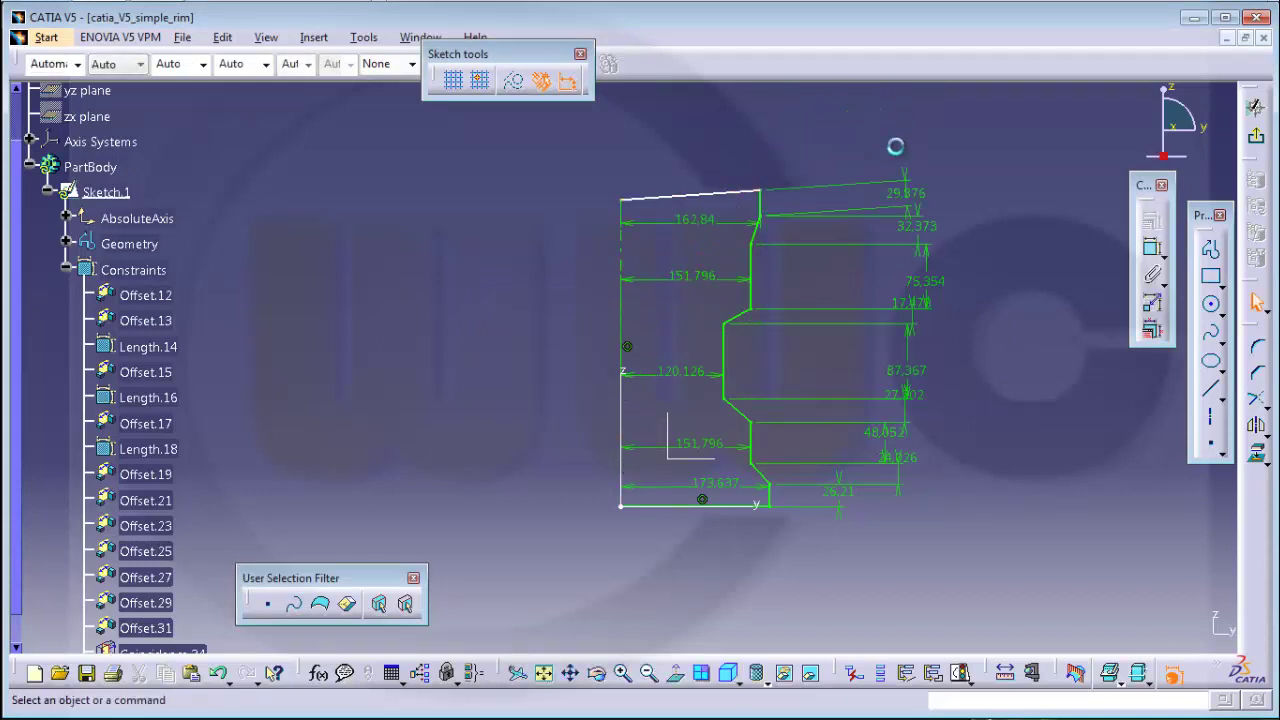
Apply a perpendicularity constraint to the slanted top line so it lies level.
{"action": "left_click", "coordinate": [1152, 248]}
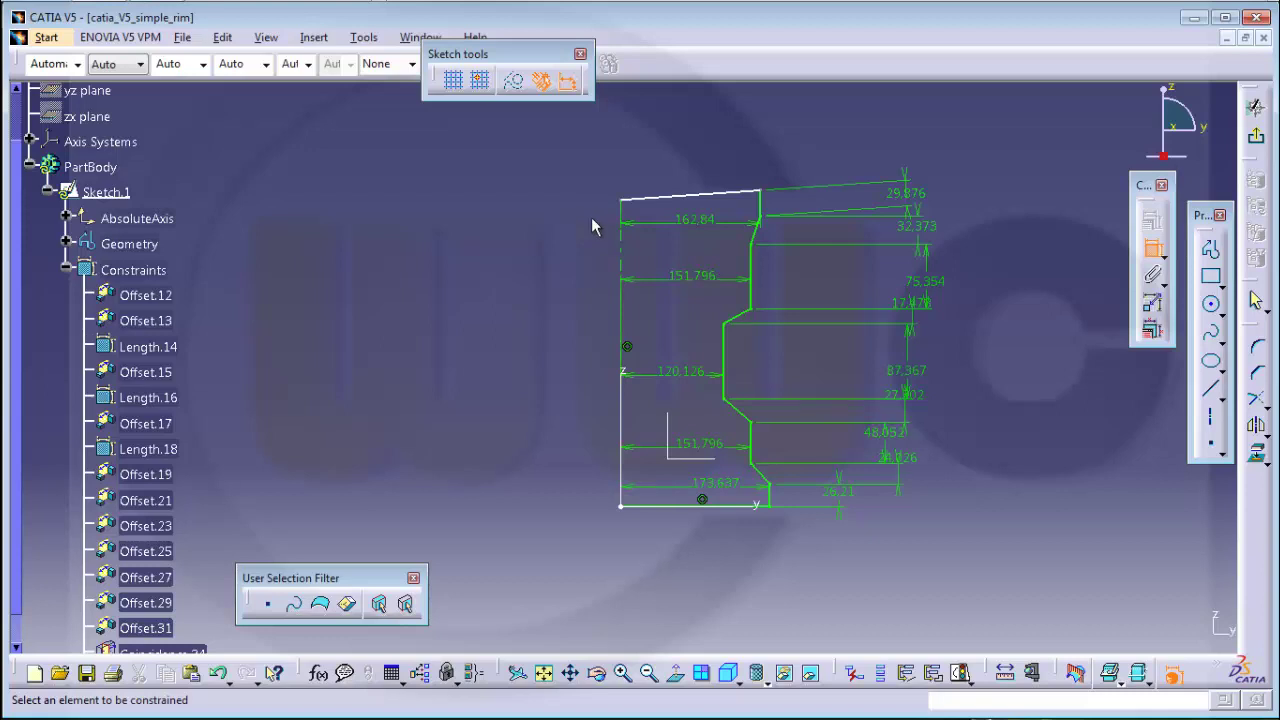
{"action": "left_click", "coordinate": [762, 200]}
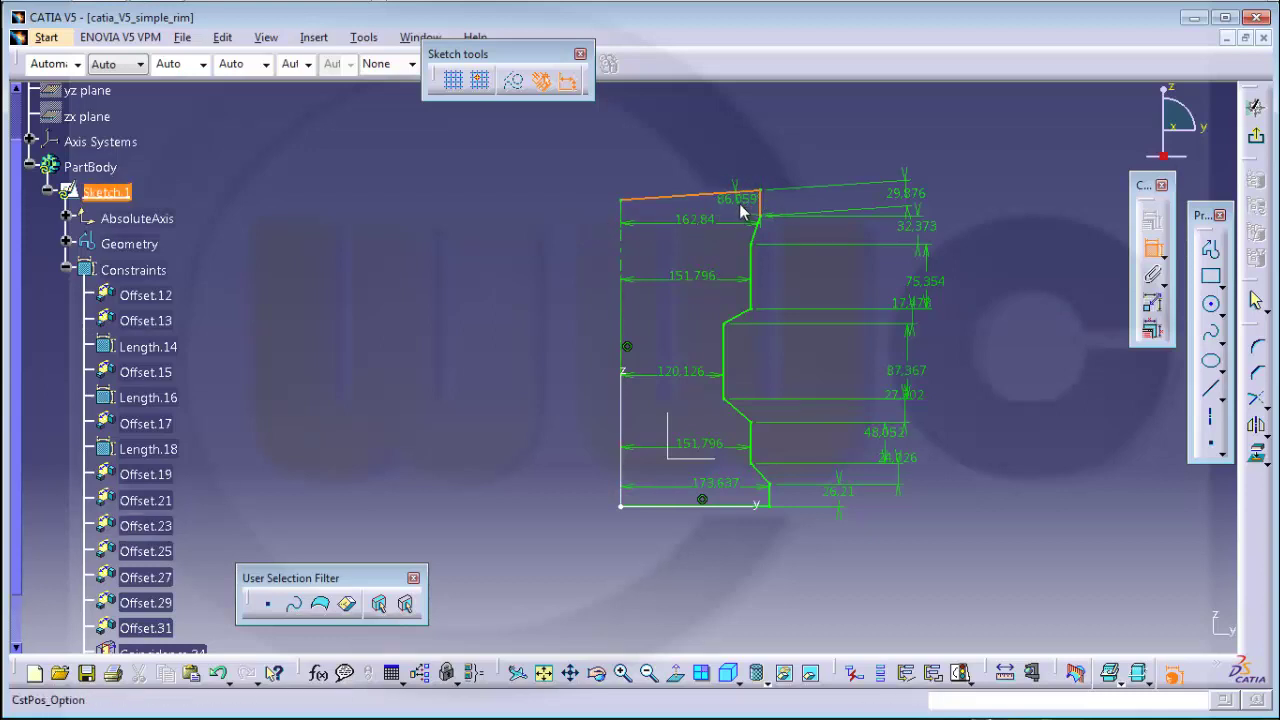
{"action": "right_click", "coordinate": [743, 208]}
{"action": "left_click", "coordinate": [800, 277]}
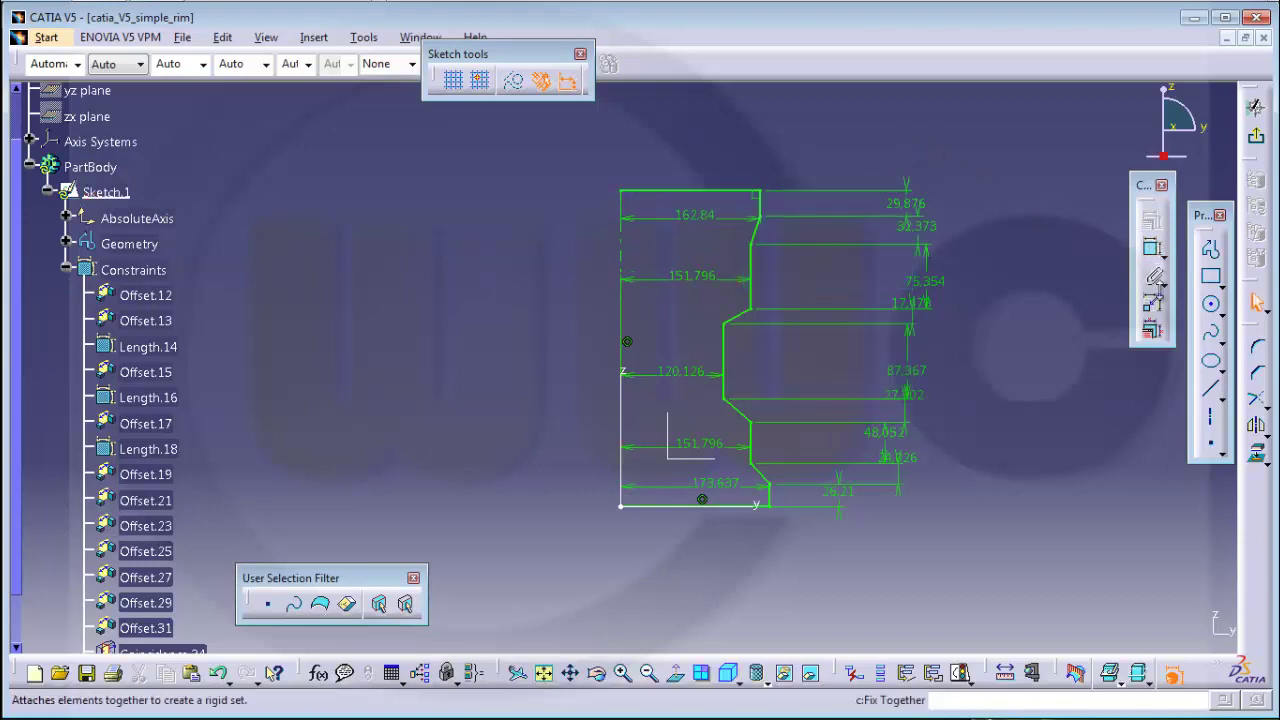
{"action": "left_click", "coordinate": [1152, 330]}
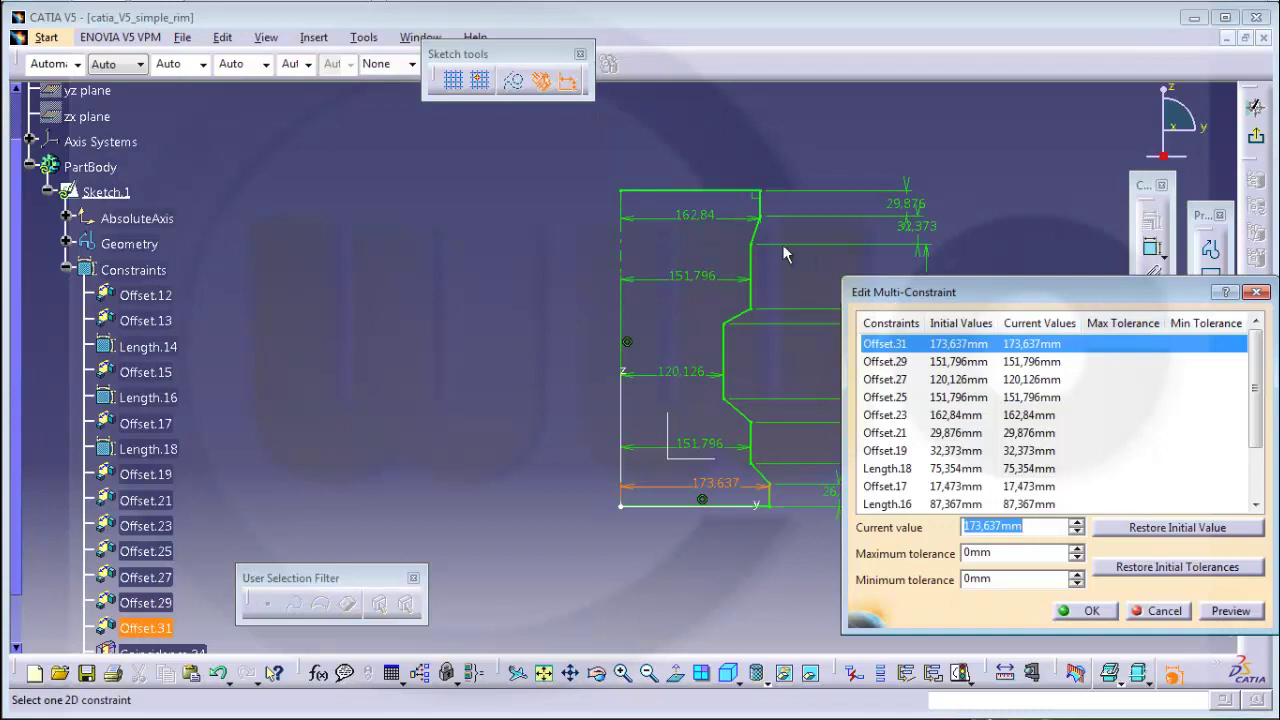
Set the widths Offset.31 245, Offset.29 232, Offset.27 220, Offset.25 232 and Offset.23 245 mm.
{"action": "middle_click_drag", "start_coordinate": [794, 288], "coordinate": [574, 231]}
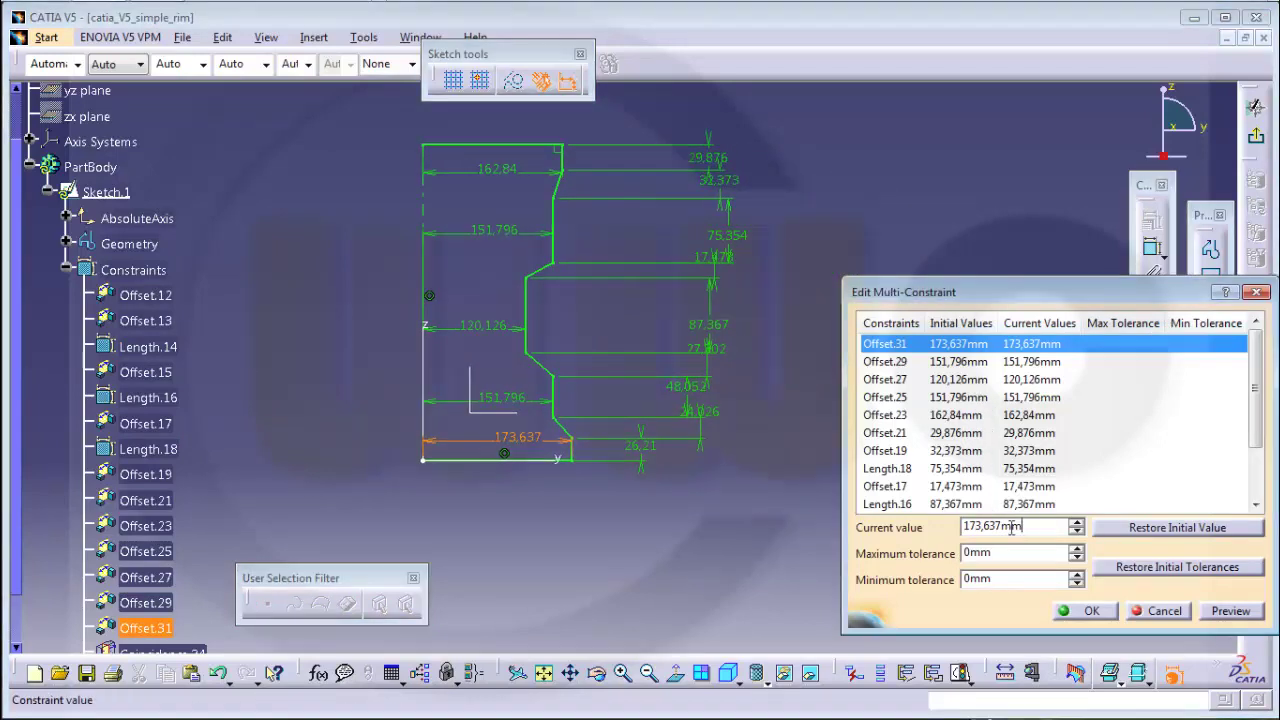
{"action": "left_click_drag", "start_coordinate": [1026, 526], "coordinate": [848, 527]}
{"action": "type", "text": "245"}
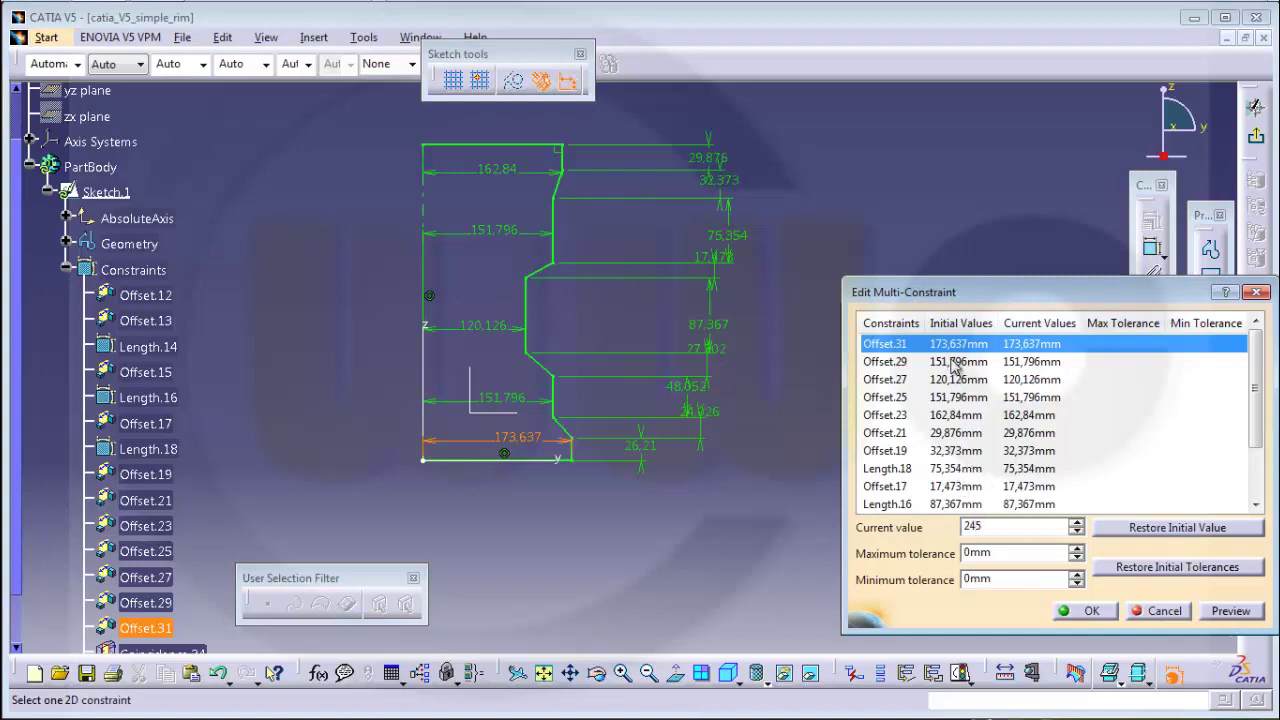
{"action": "left_click", "coordinate": [953, 362]}
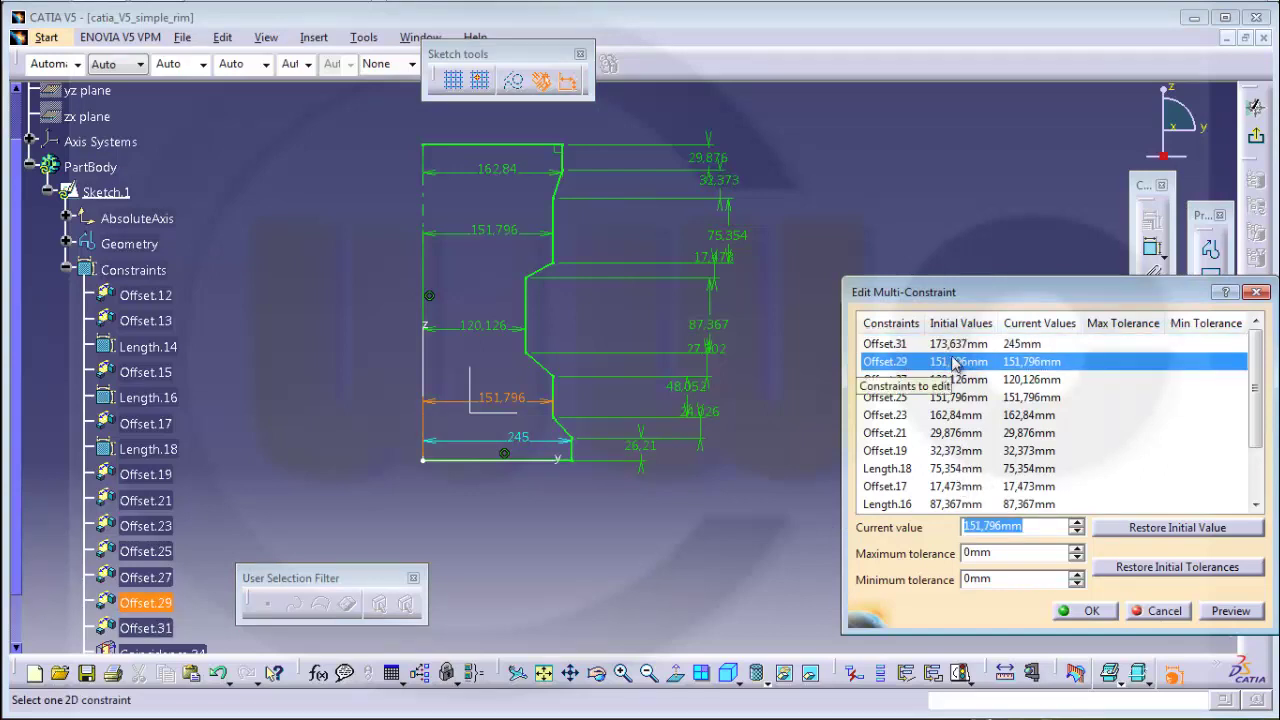
{"action": "type", "text": "232"}
{"action": "key", "text": "Return"}
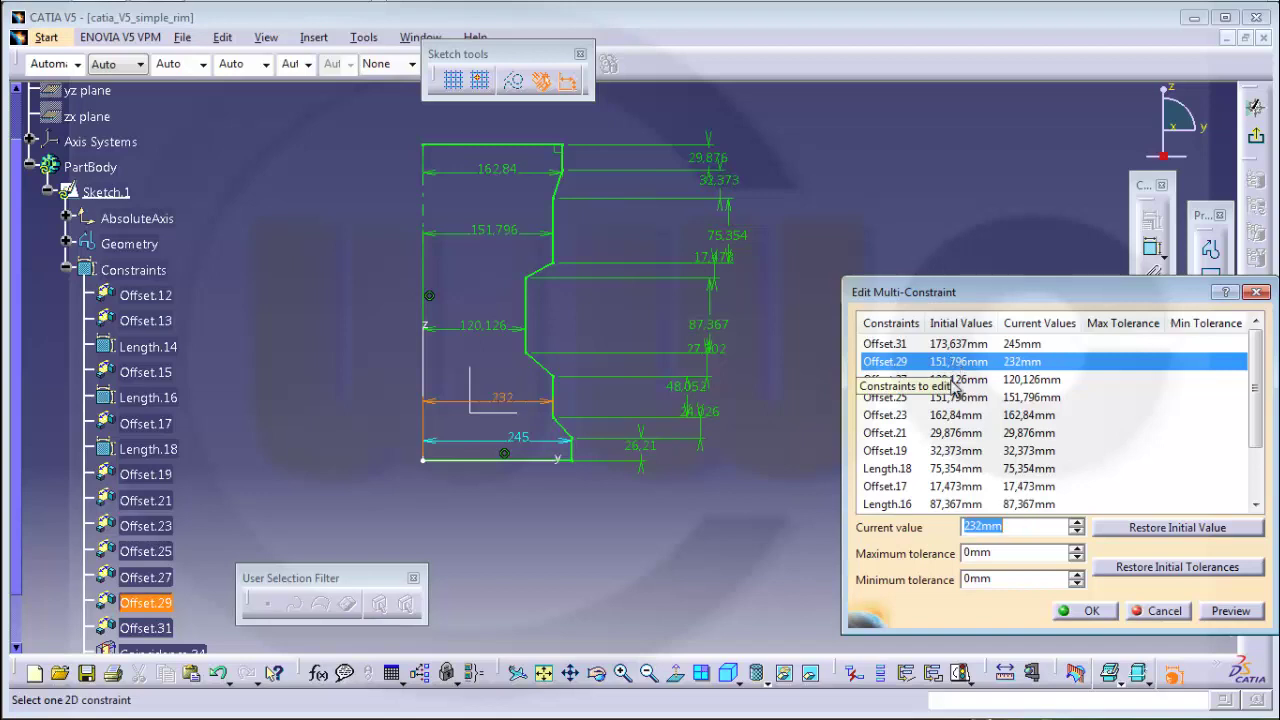
{"action": "left_click", "coordinate": [968, 381]}
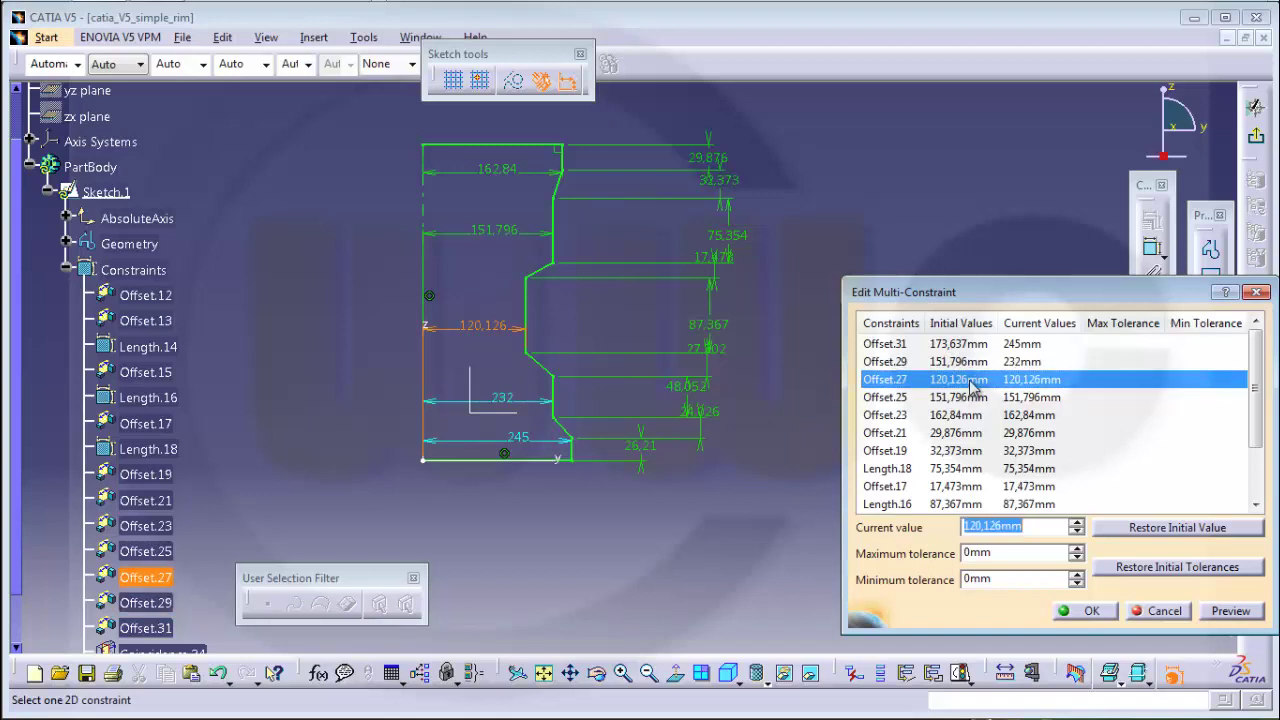
{"action": "type", "text": "22"}
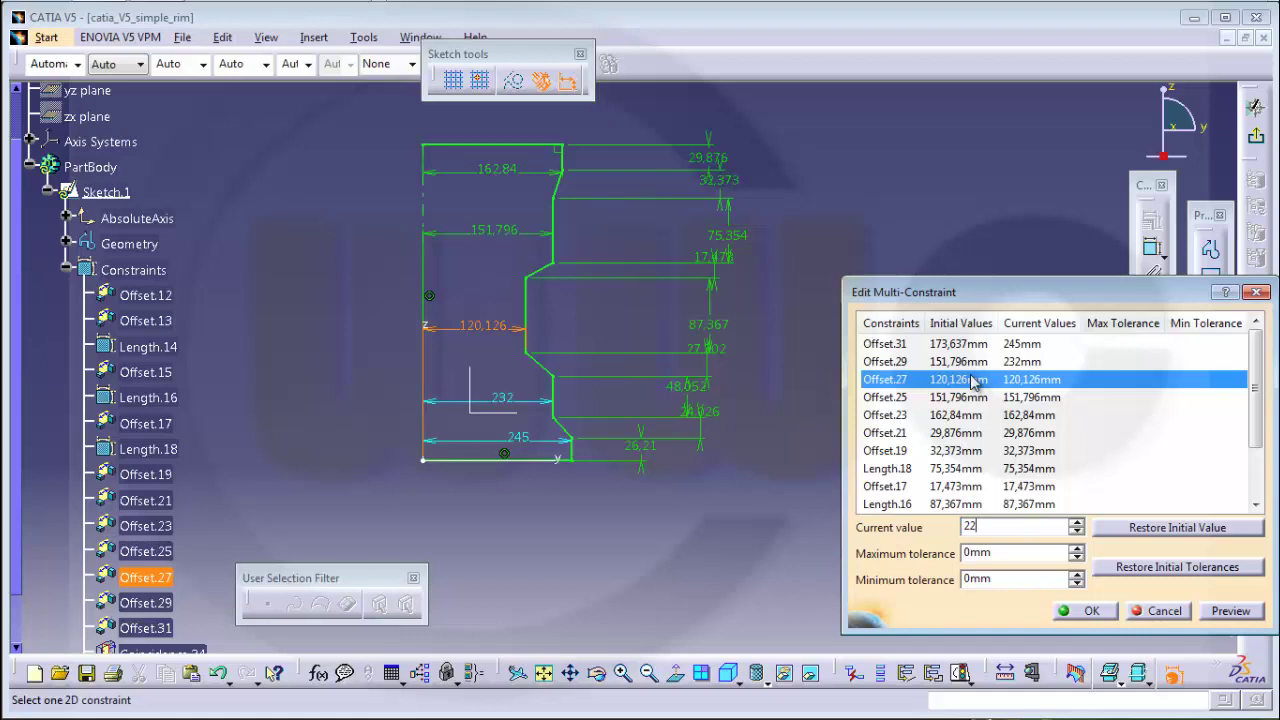
{"action": "type", "text": "0"}
{"action": "left_click", "coordinate": [942, 398]}
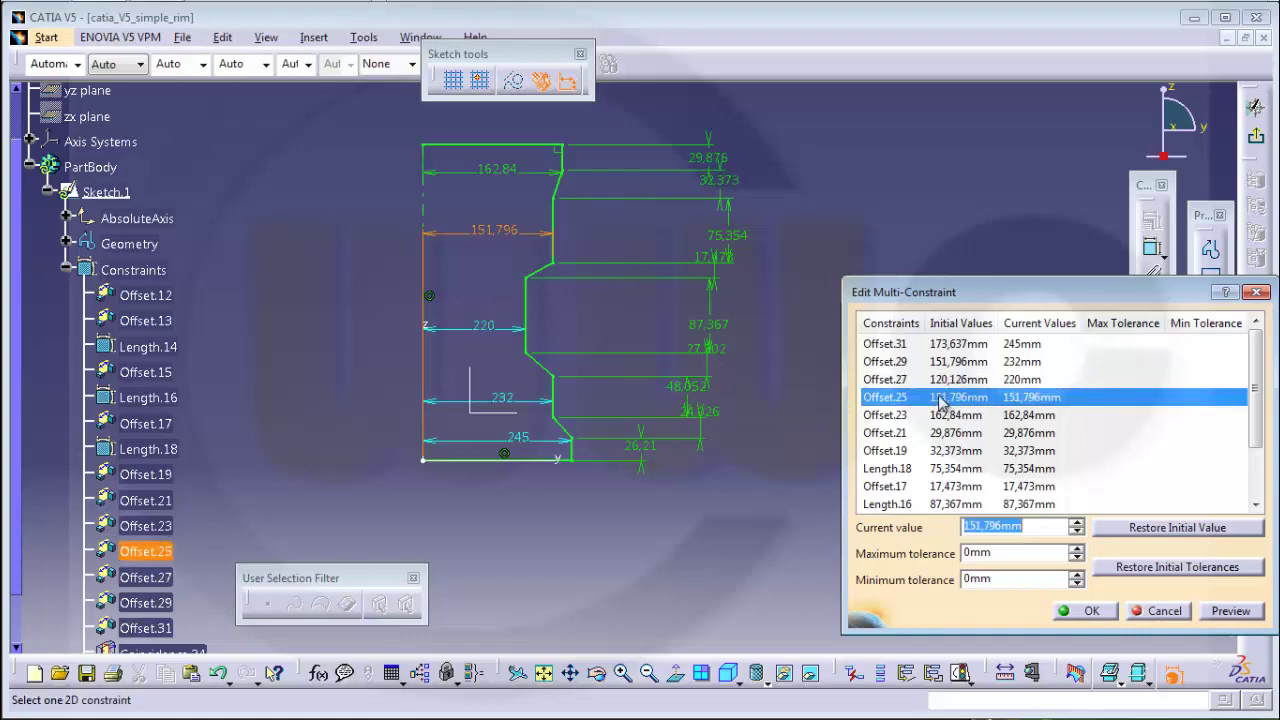
{"action": "type", "text": "23"}
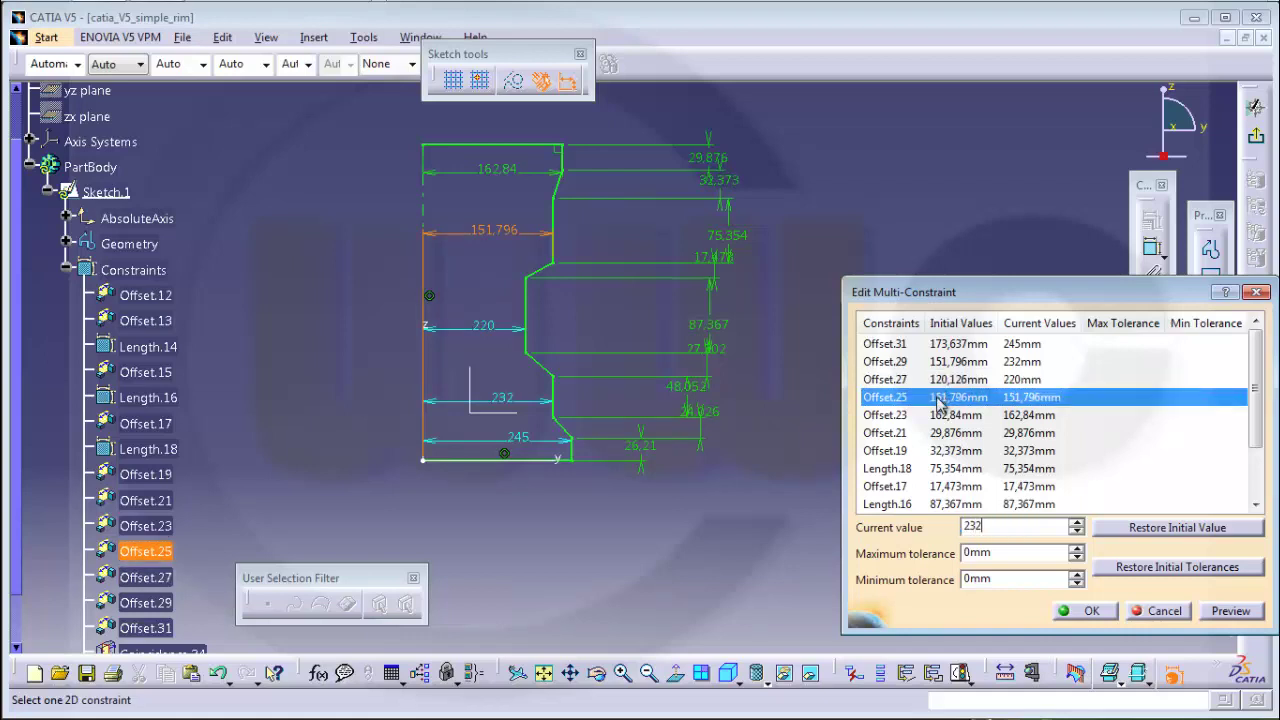
{"action": "type", "text": "2"}
{"action": "left_click", "coordinate": [940, 416]}
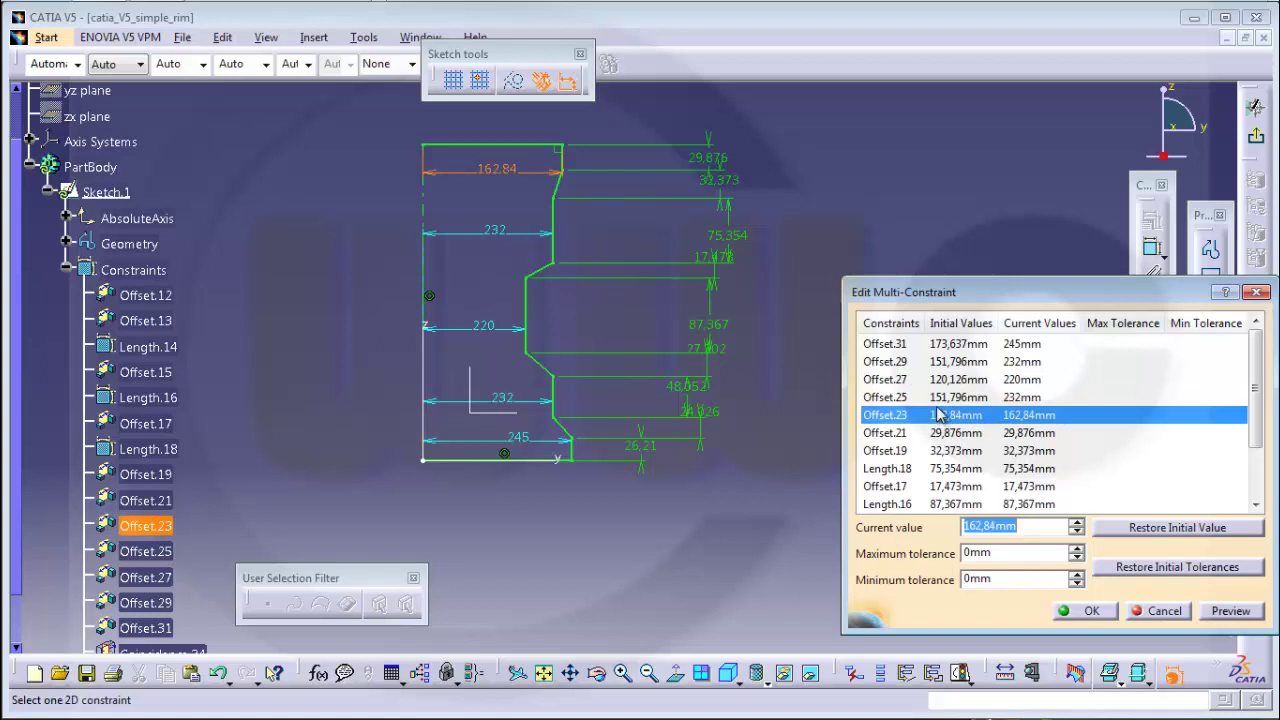
{"action": "type", "text": "245"}
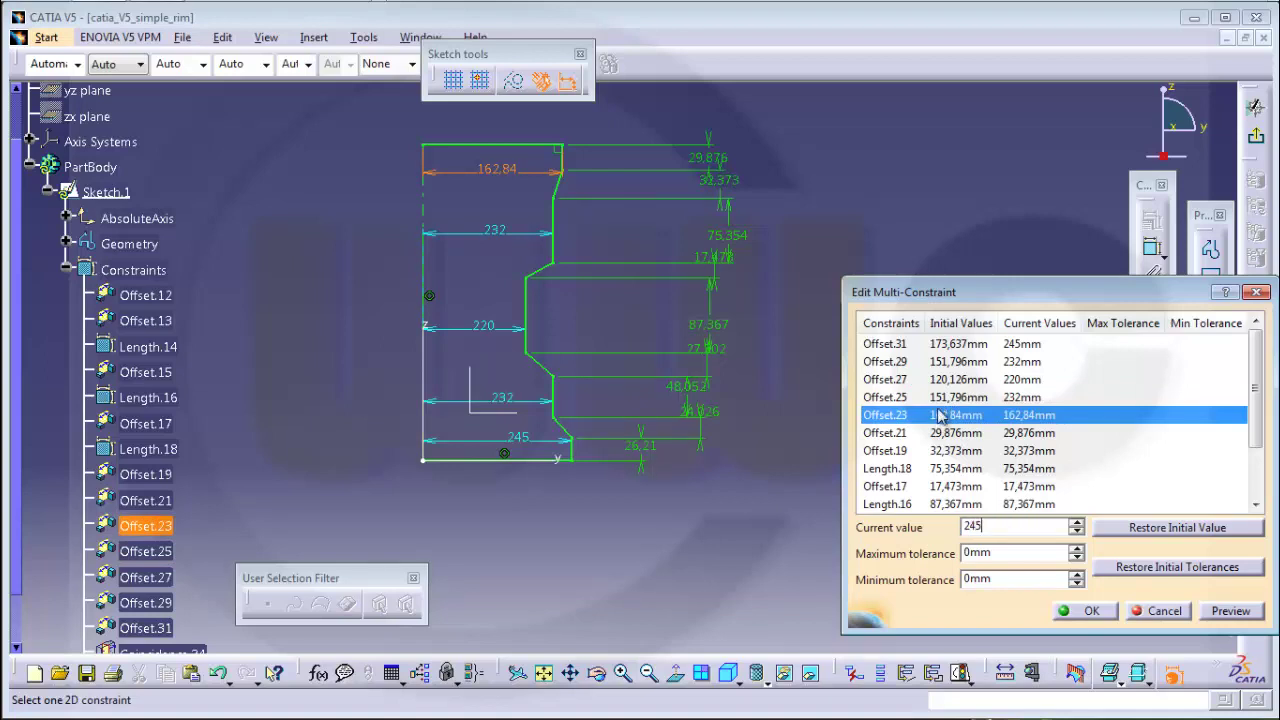
{"action": "left_click", "coordinate": [940, 436]}
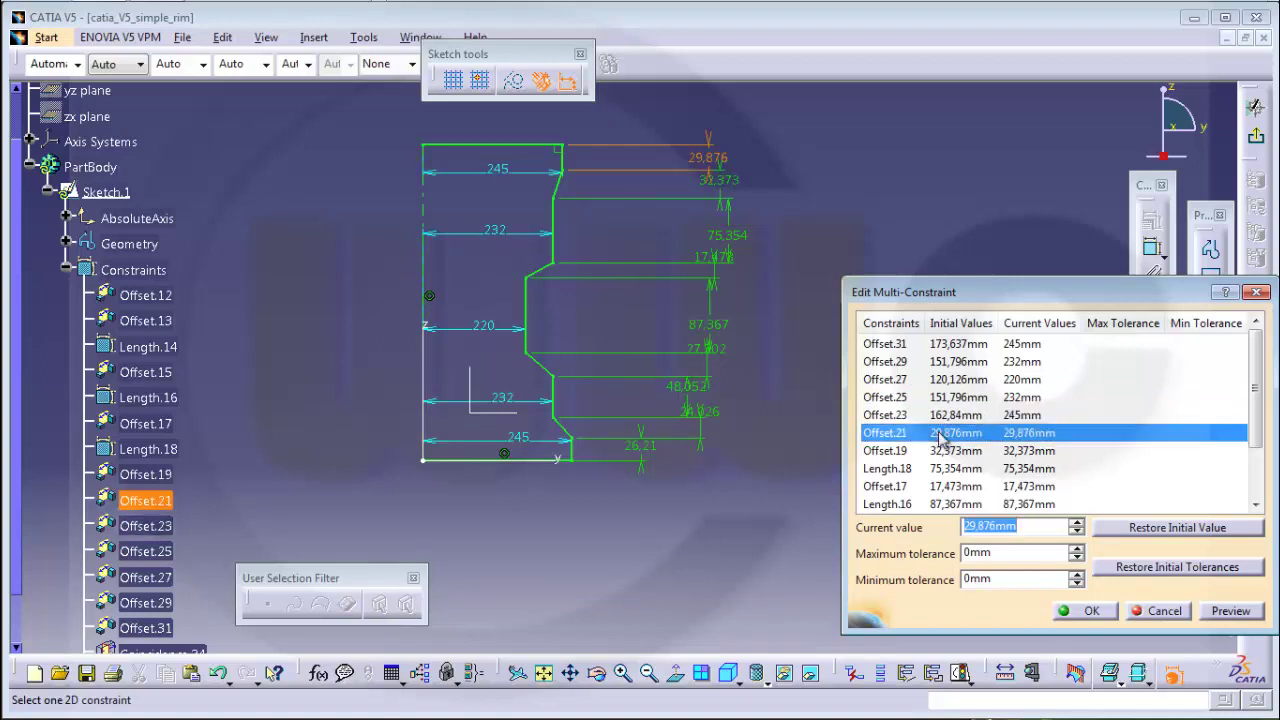
Set Offset.21 5, Offset.19 20, Length.18 64, Offset.17 20 and Length.16 78 mm.
{"action": "type", "text": "5"}
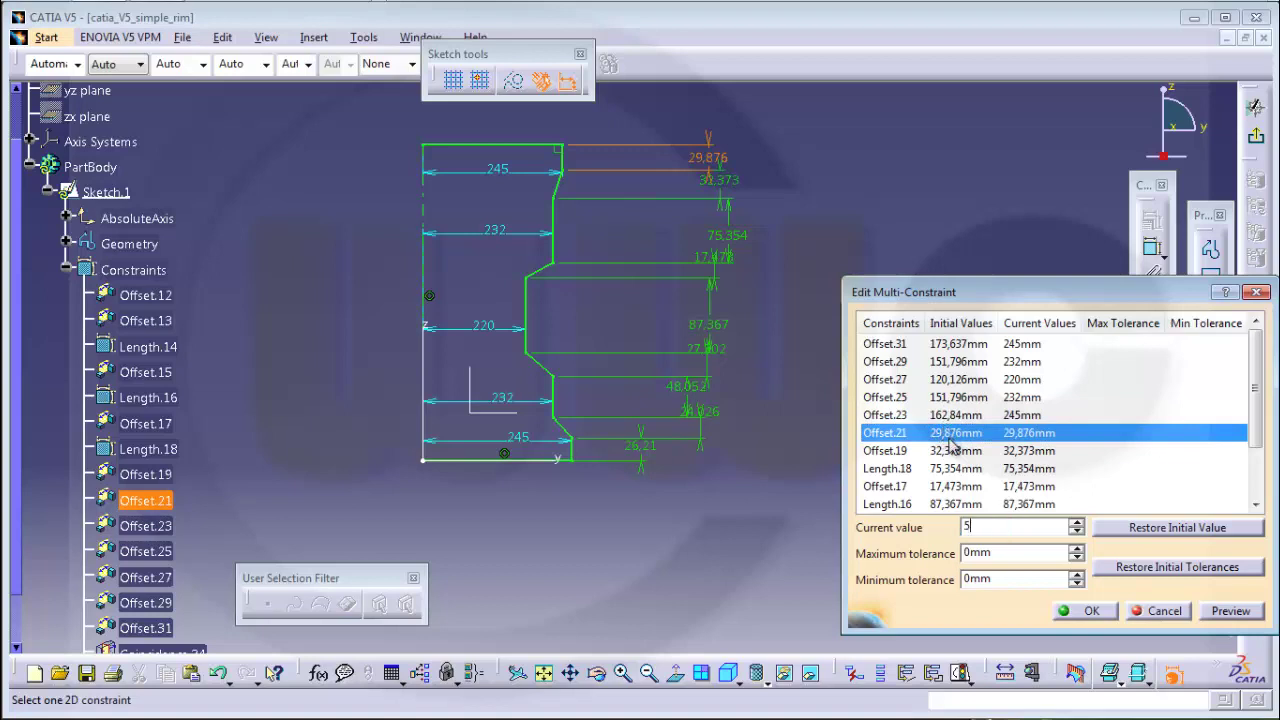
{"action": "left_click", "coordinate": [952, 452]}
{"action": "type", "text": "2"}
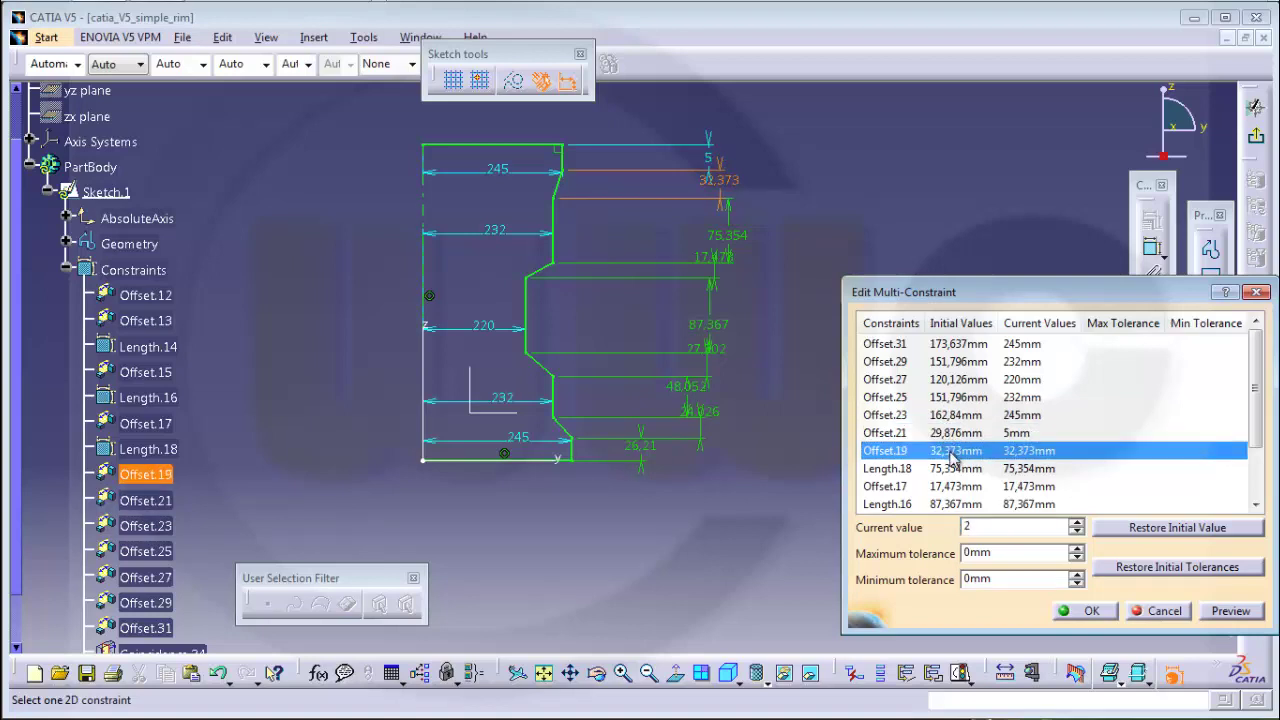
{"action": "type", "text": "0"}
{"action": "left_click", "coordinate": [945, 468]}
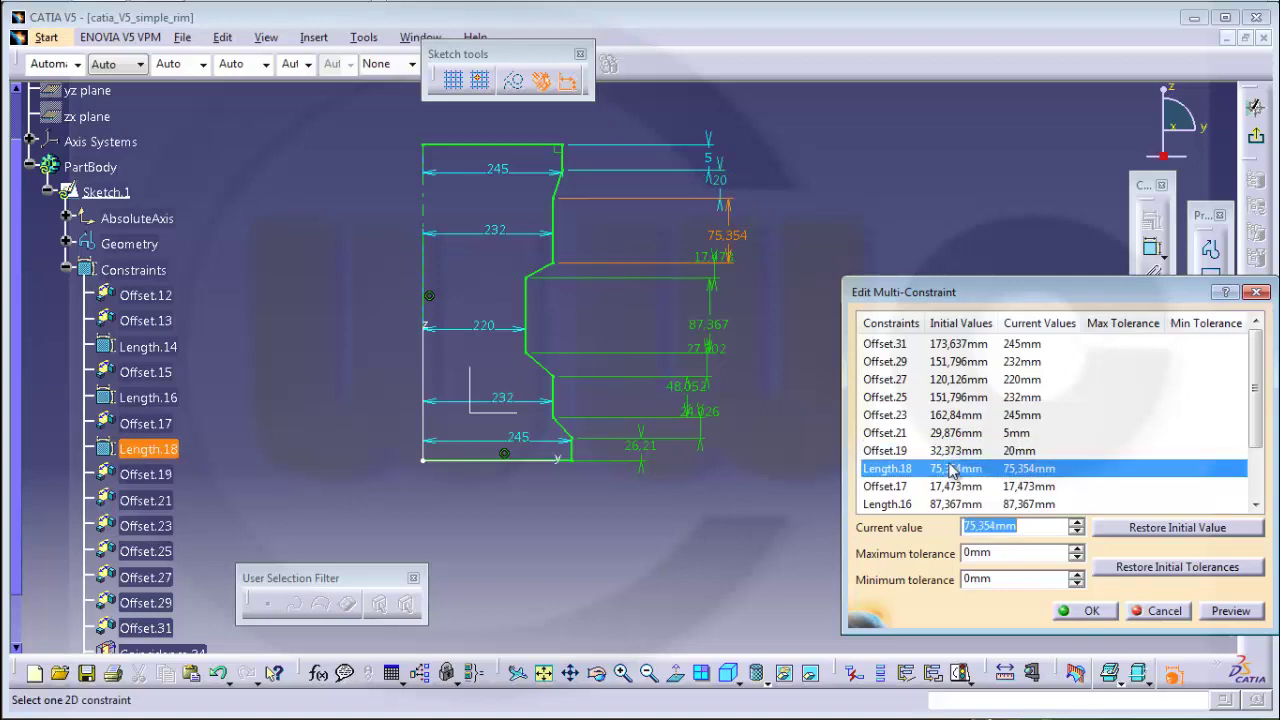
{"action": "type", "text": "64"}
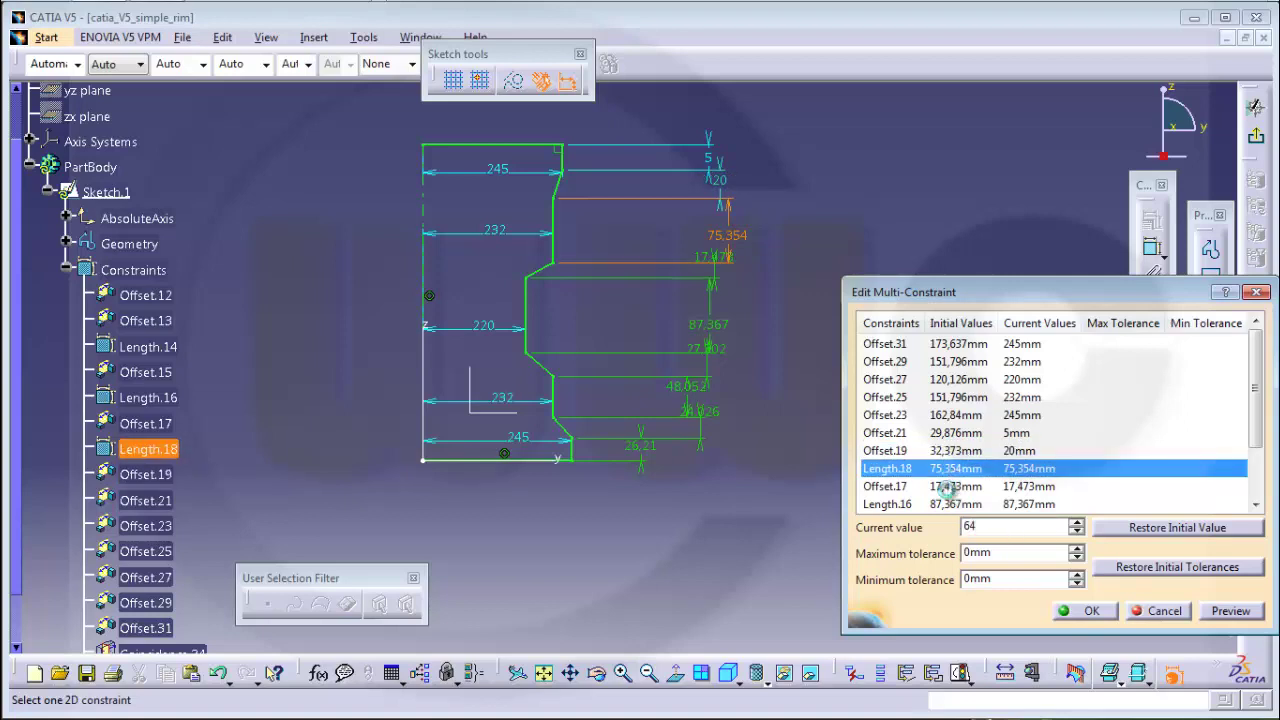
{"action": "left_click", "coordinate": [945, 486]}
{"action": "type", "text": "20"}
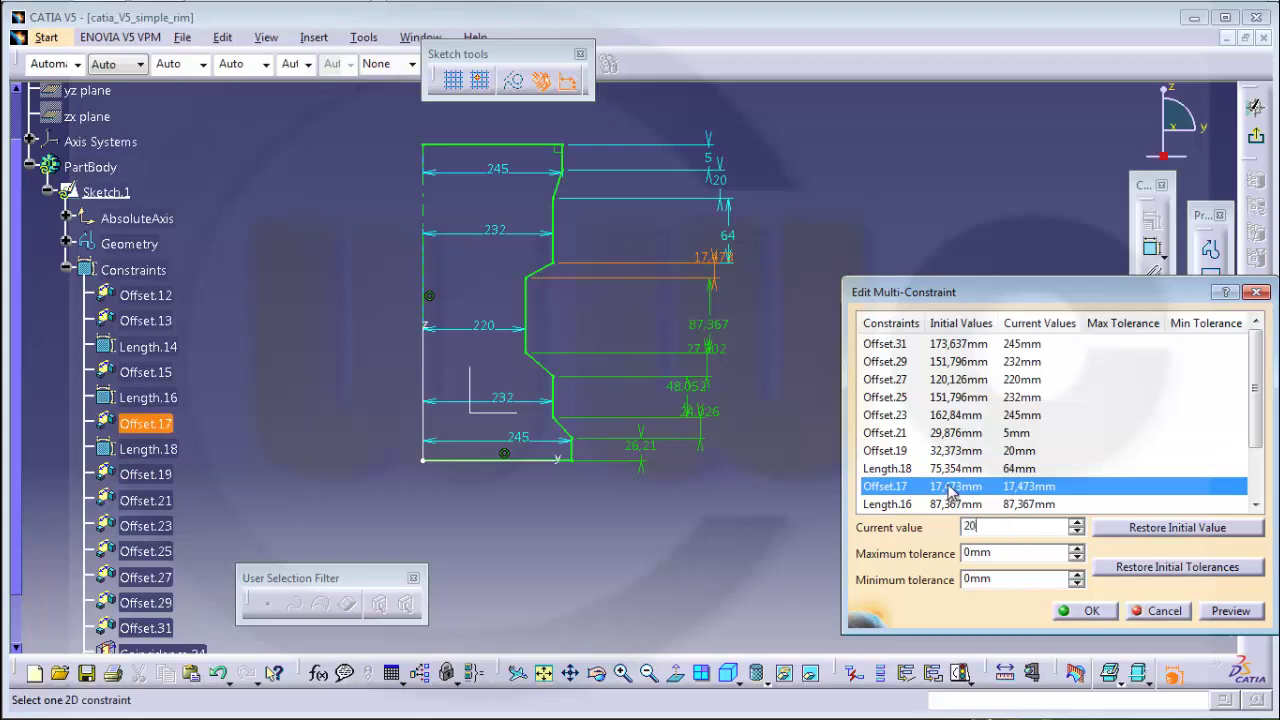
{"action": "left_click", "coordinate": [945, 487]}
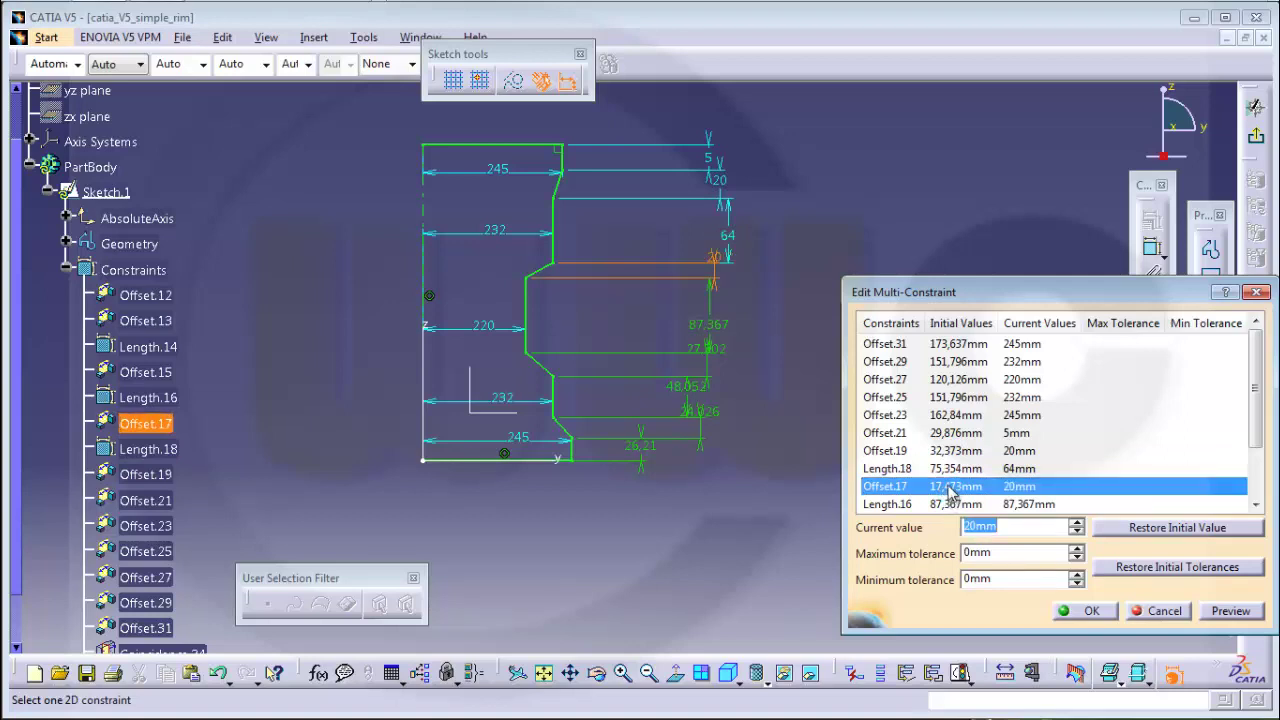
{"action": "type", "text": "78"}
{"action": "left_click", "coordinate": [952, 505]}
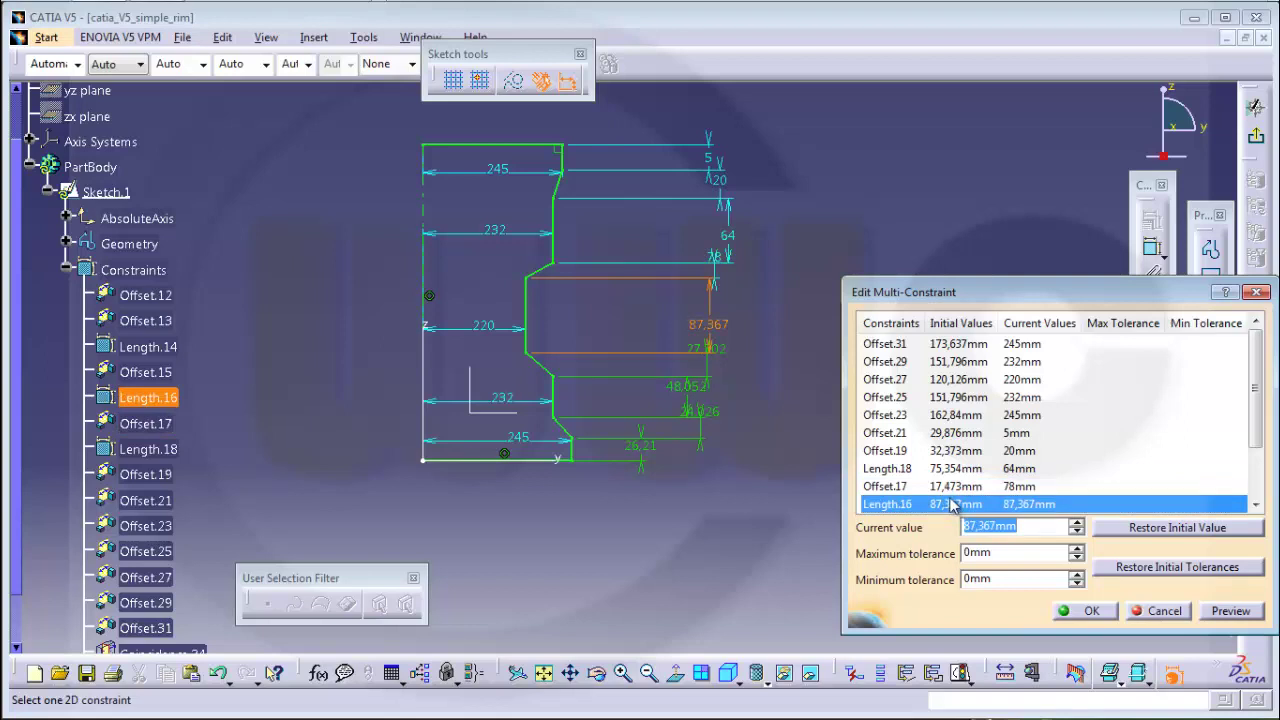
{"action": "left_click", "coordinate": [978, 486]}
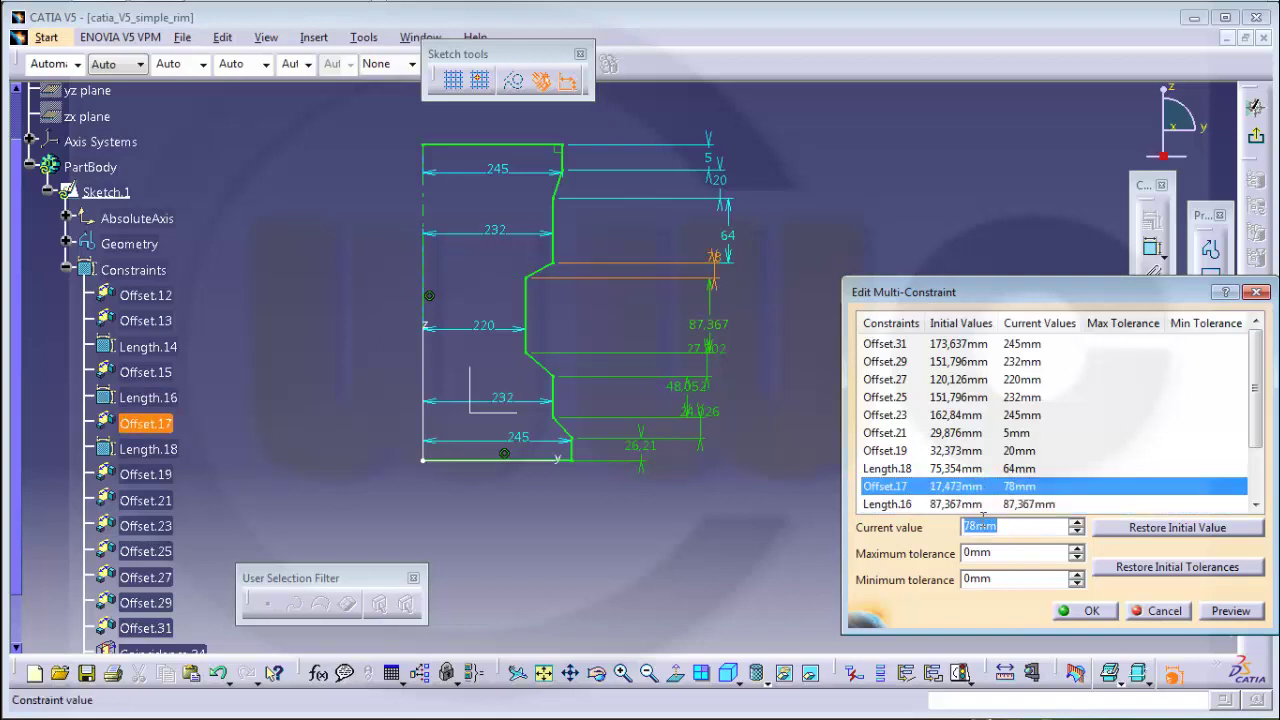
{"action": "type", "text": "20"}
{"action": "key", "text": "BackSpace"}
{"action": "key", "text": "BackSpace"}
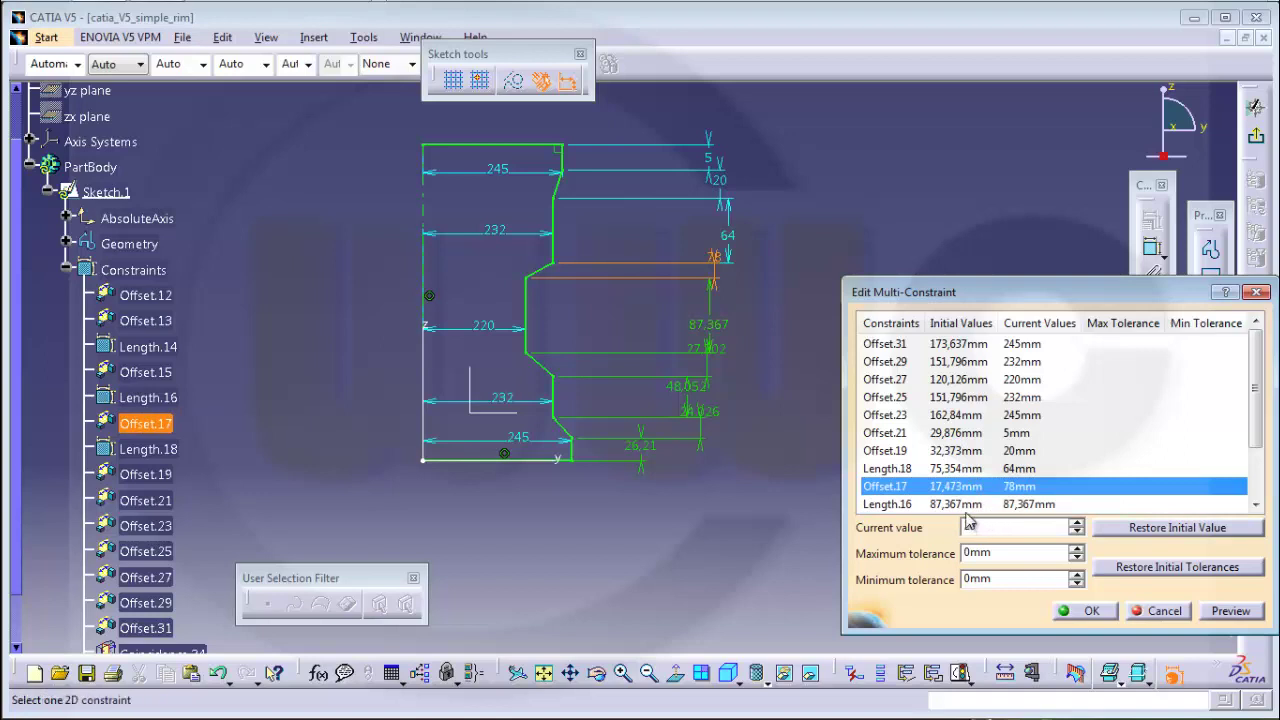
{"action": "left_click", "coordinate": [958, 504]}
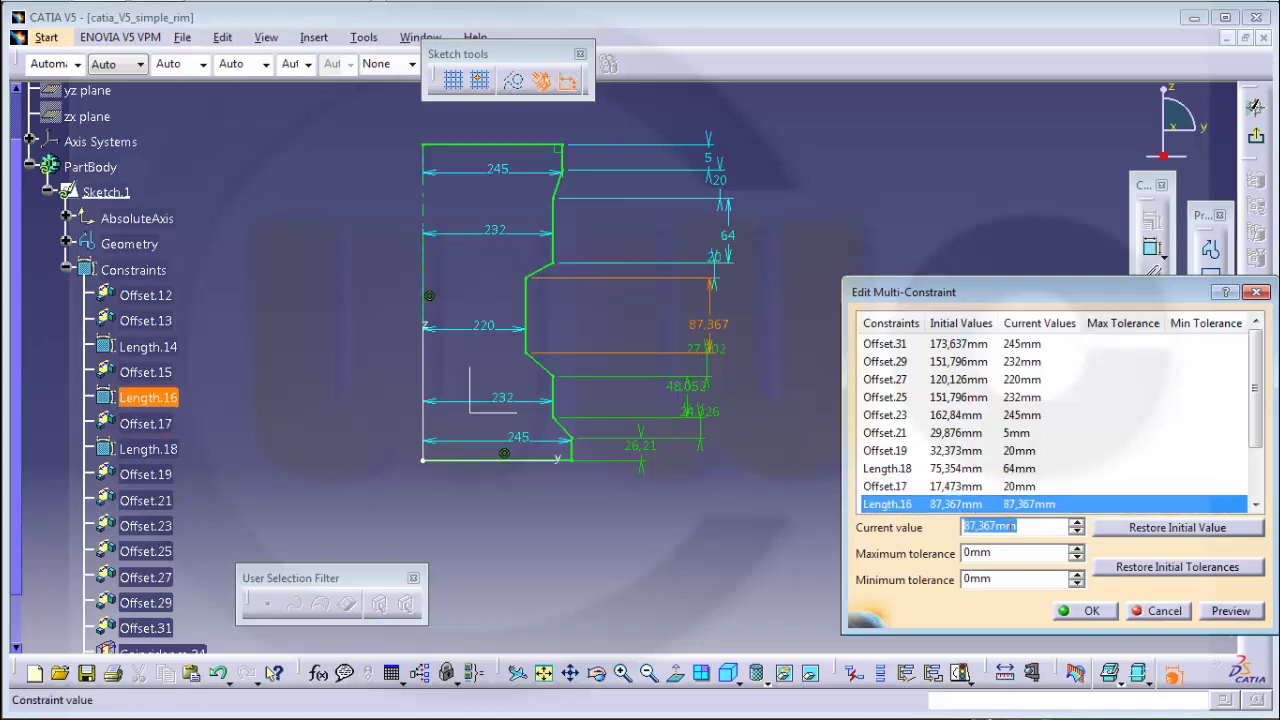
{"action": "type", "text": "78"}
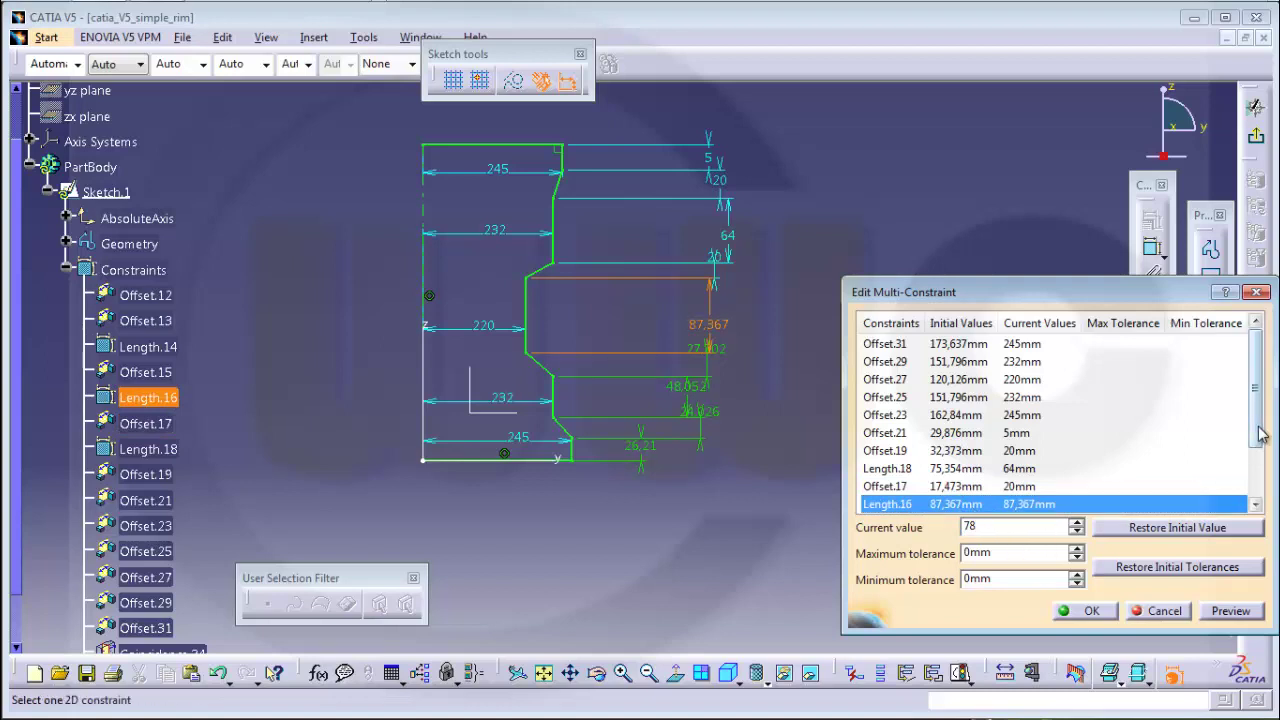
{"action": "key", "text": "Return"}
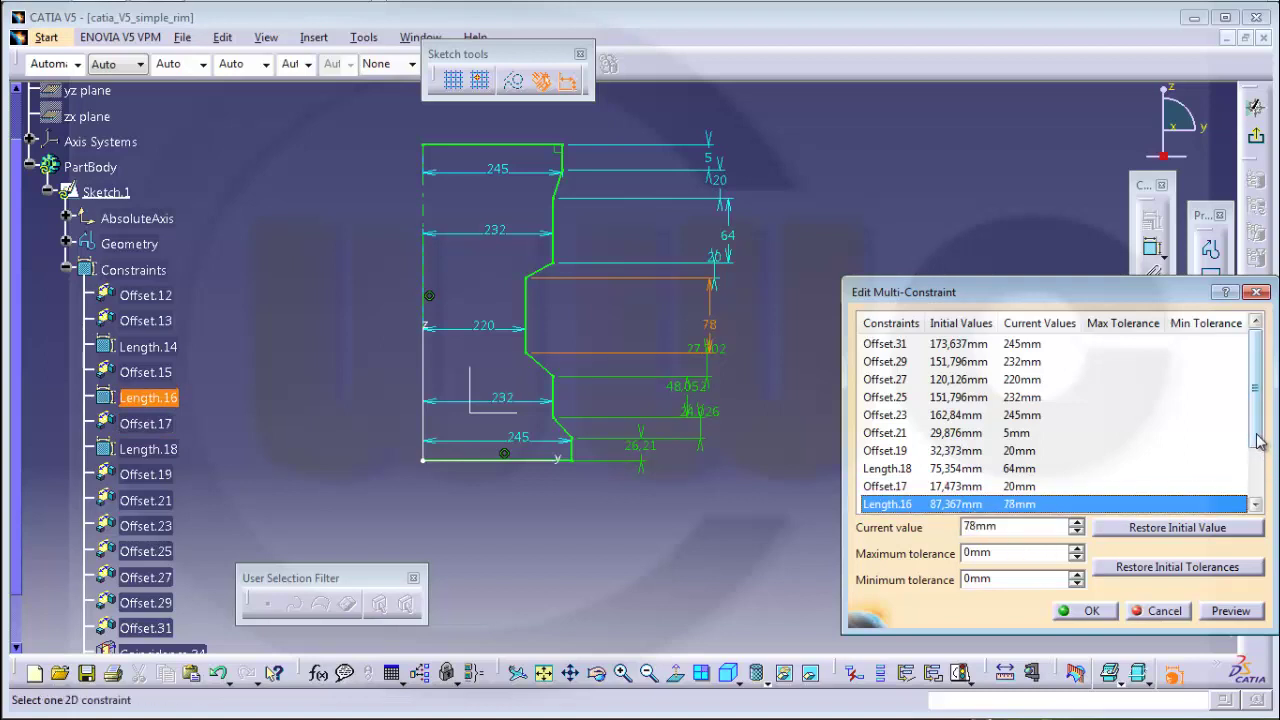
Set Offset.15 and Length.14 to 20 mm, Offset.12 to 5 mm and Offset.13 to 20 mm.
{"action": "left_click_drag", "start_coordinate": [1258, 440], "coordinate": [1258, 490]}
{"action": "left_click", "coordinate": [962, 452]}
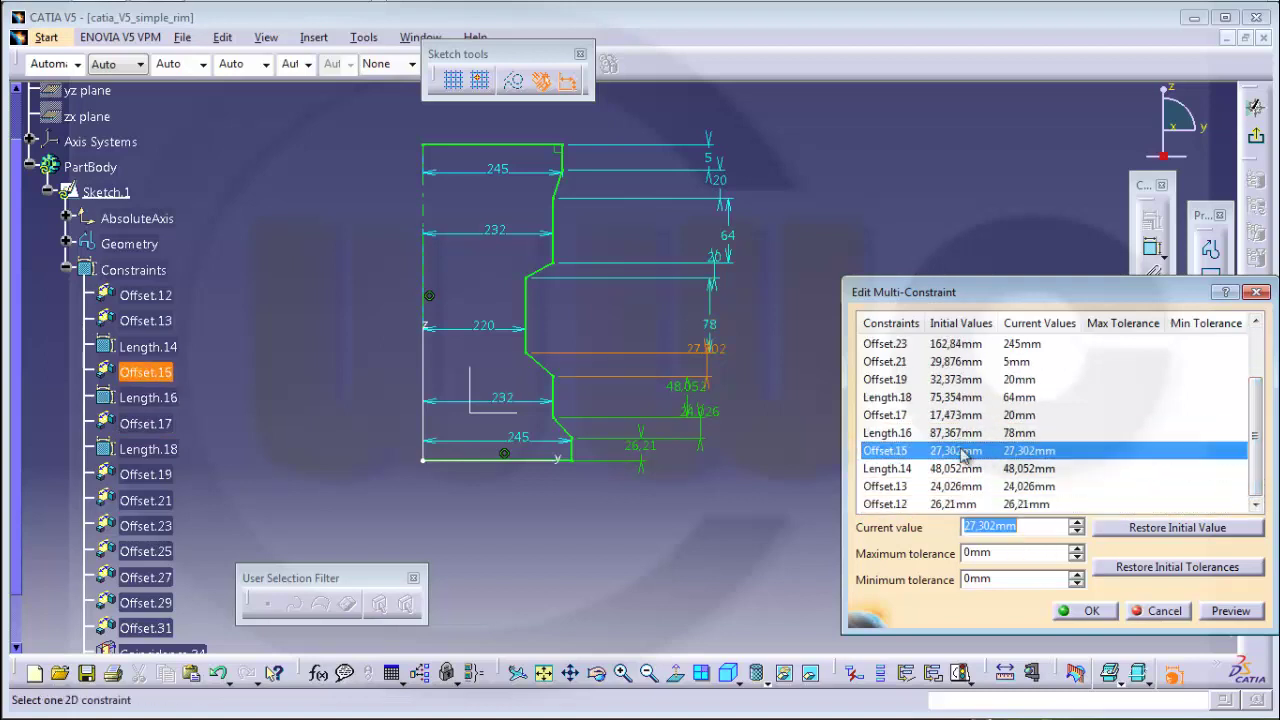
{"action": "type", "text": "20"}
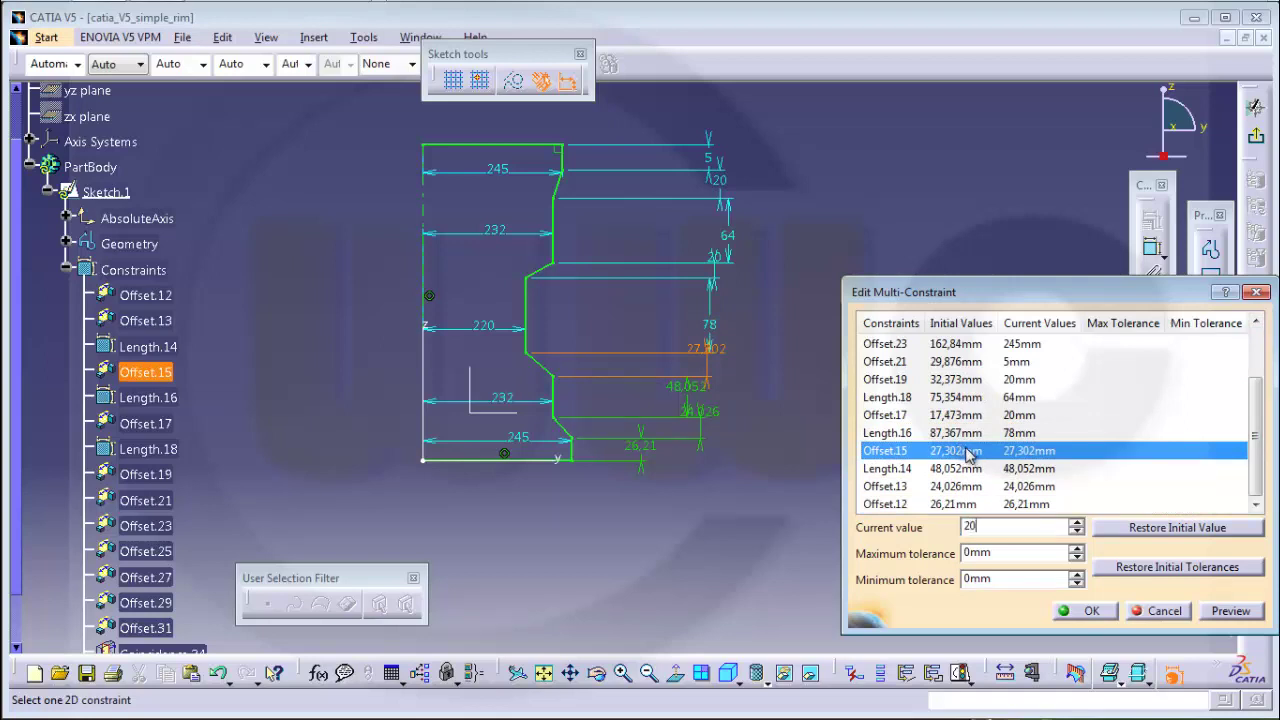
{"action": "left_click", "coordinate": [966, 470]}
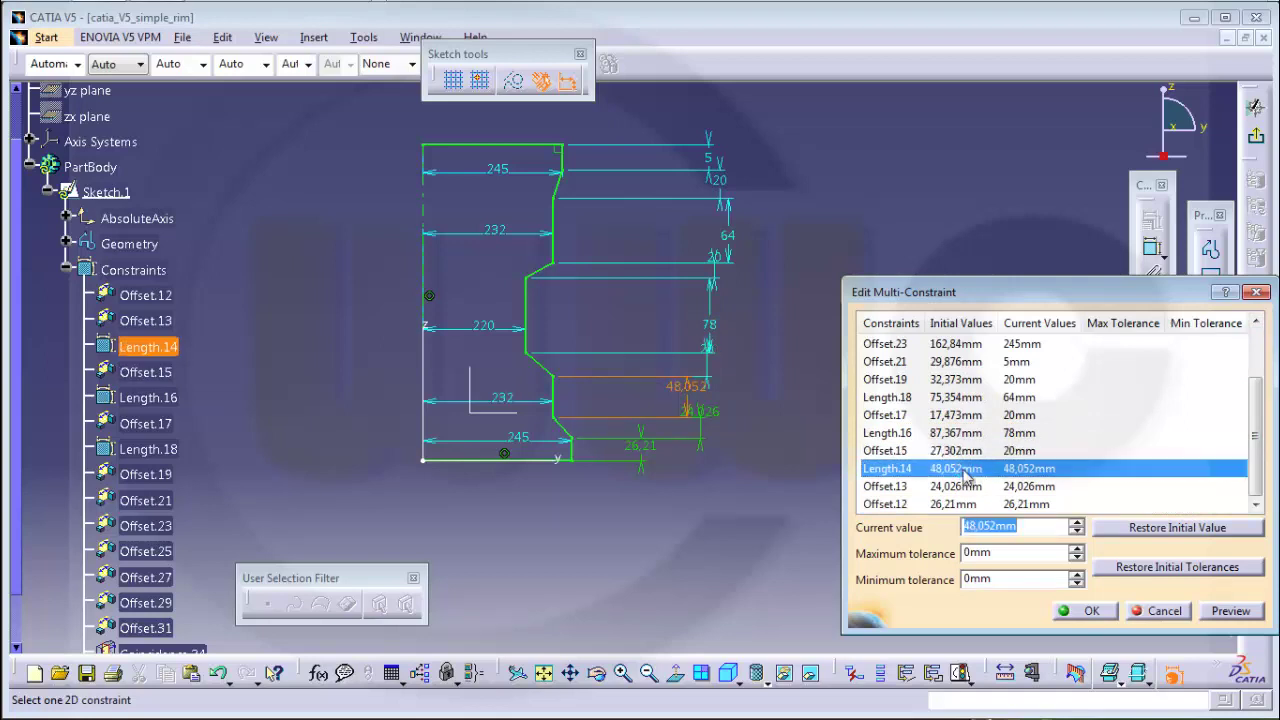
{"action": "type", "text": "20"}
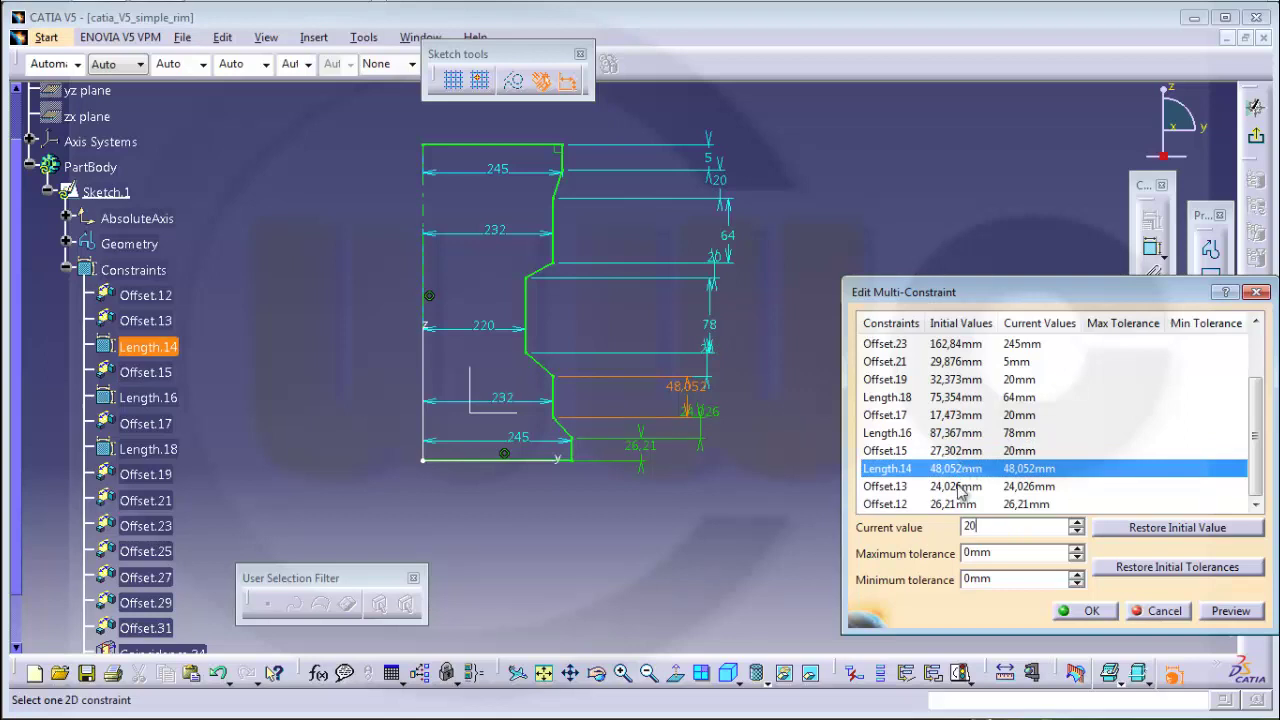
{"action": "left_click", "coordinate": [958, 487]}
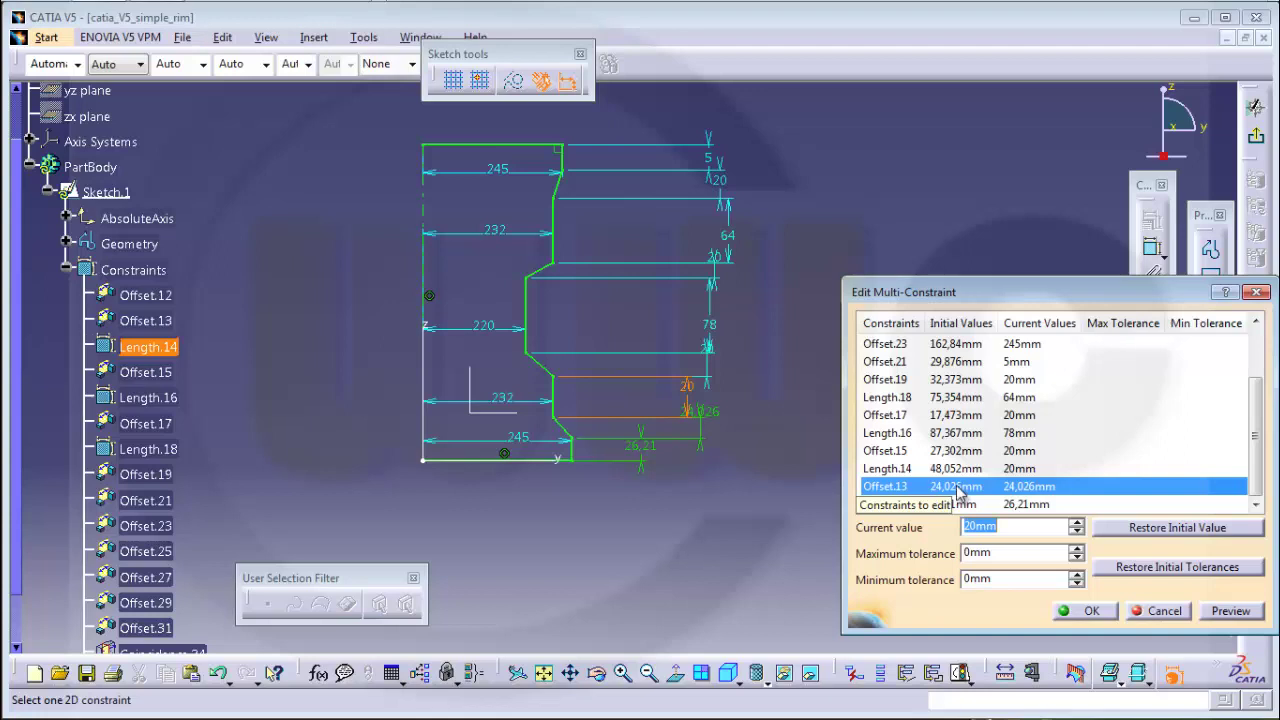
{"action": "left_click", "coordinate": [1258, 476]}
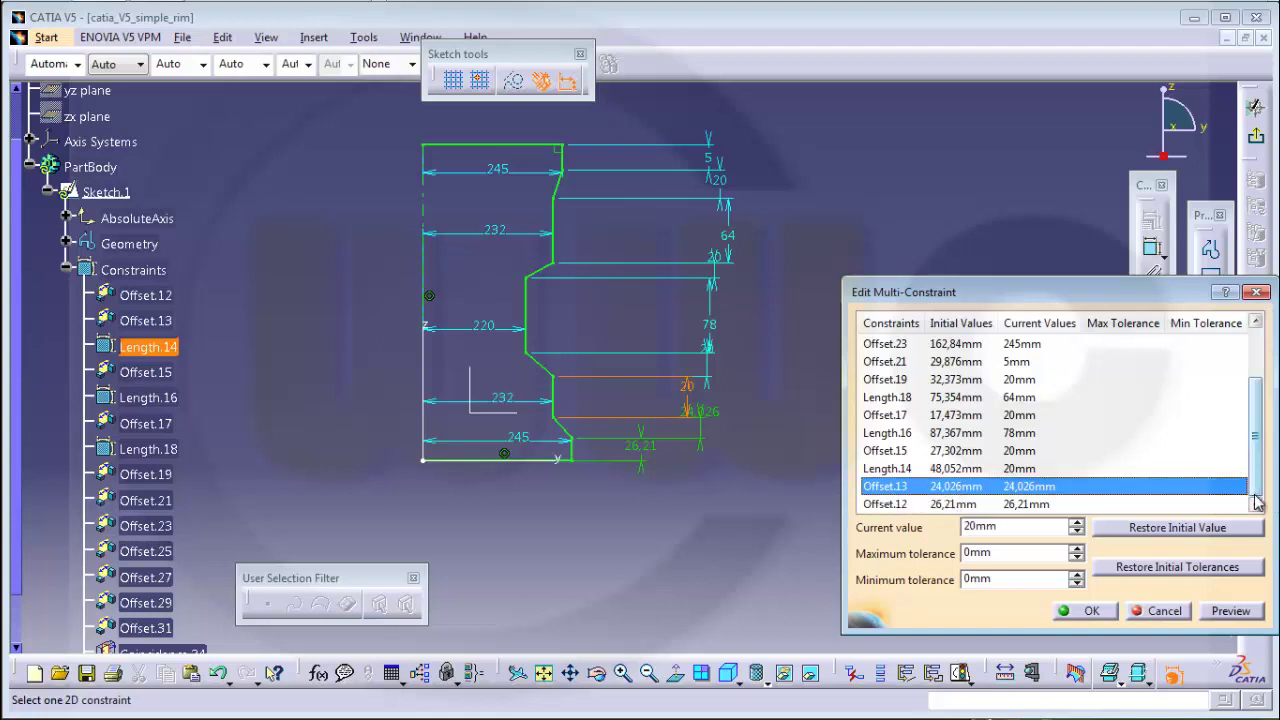
{"action": "left_click", "coordinate": [952, 505]}
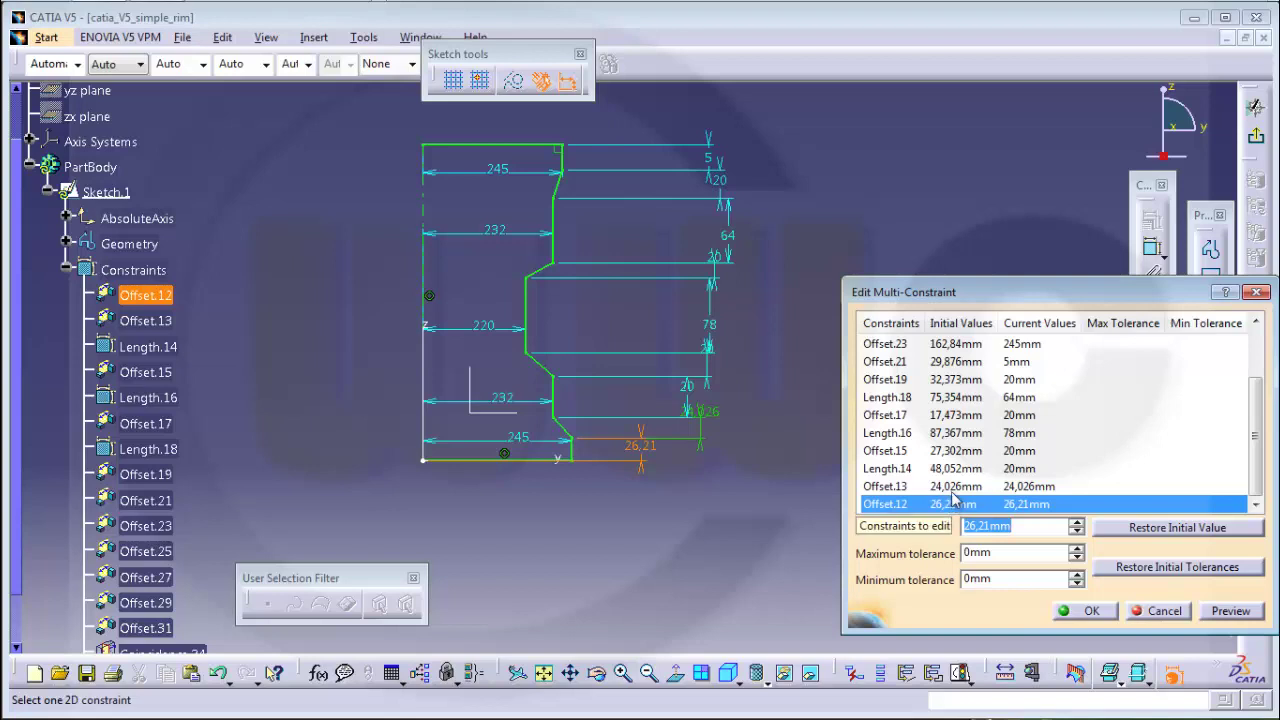
{"action": "type", "text": "5"}
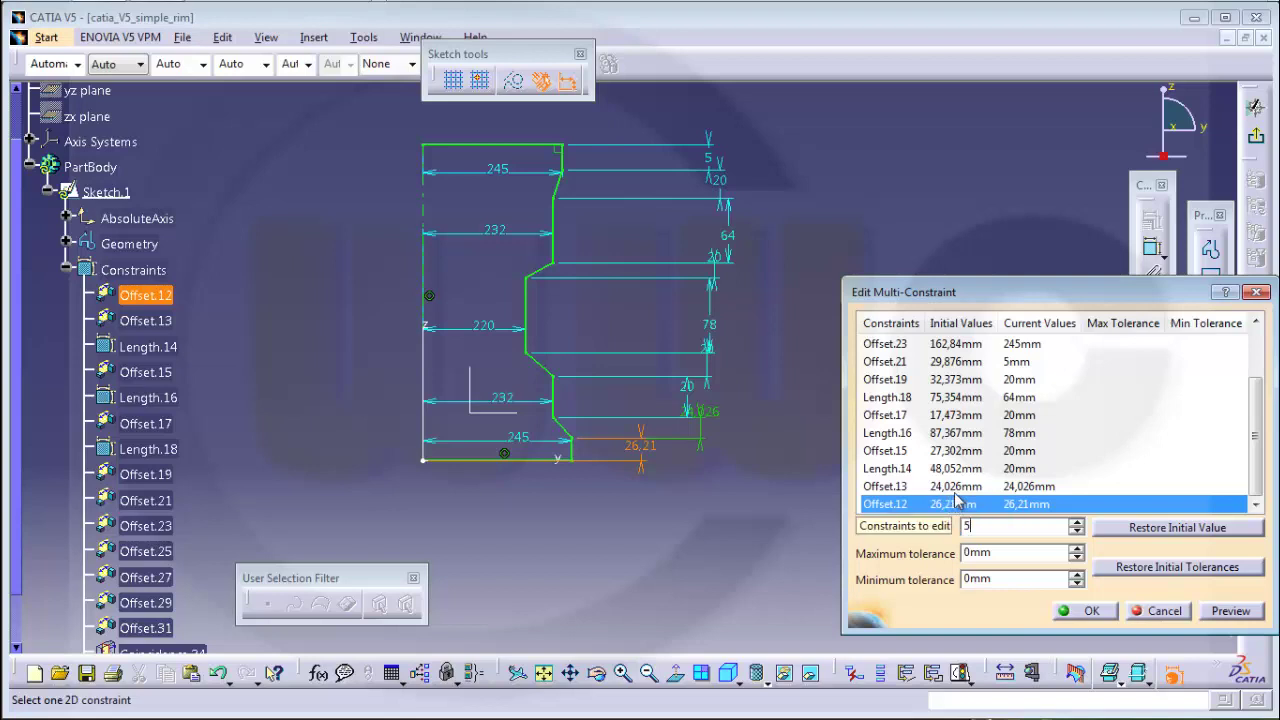
{"action": "left_click", "coordinate": [958, 487]}
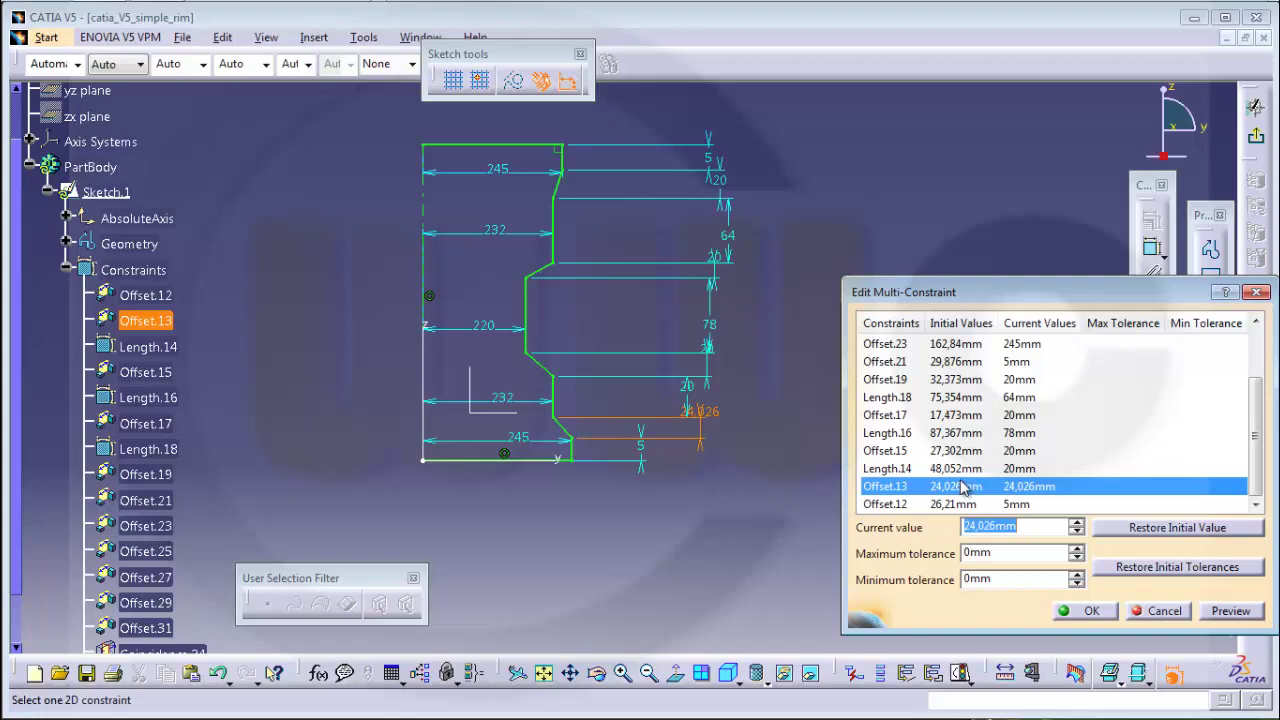
{"action": "type", "text": "20"}
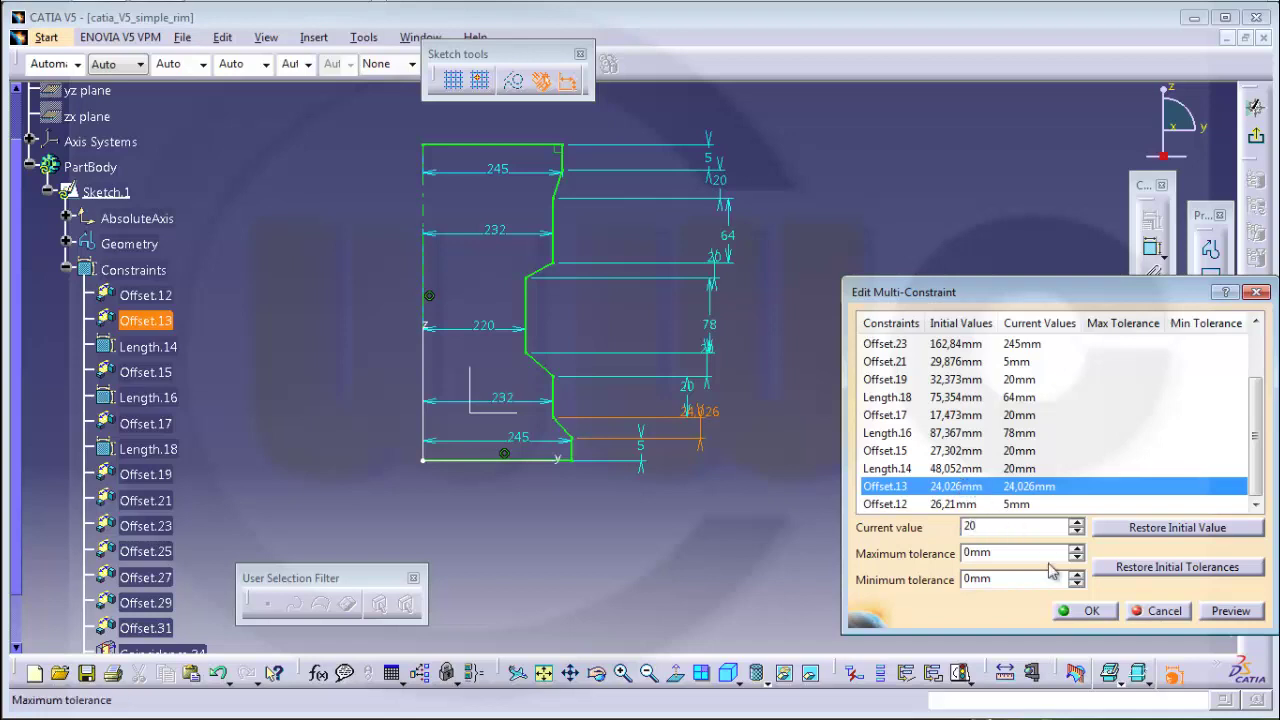
{"action": "key", "text": "Return"}
Apply the edited dimension values to the rim profile.
{"action": "left_click", "coordinate": [1082, 612]}
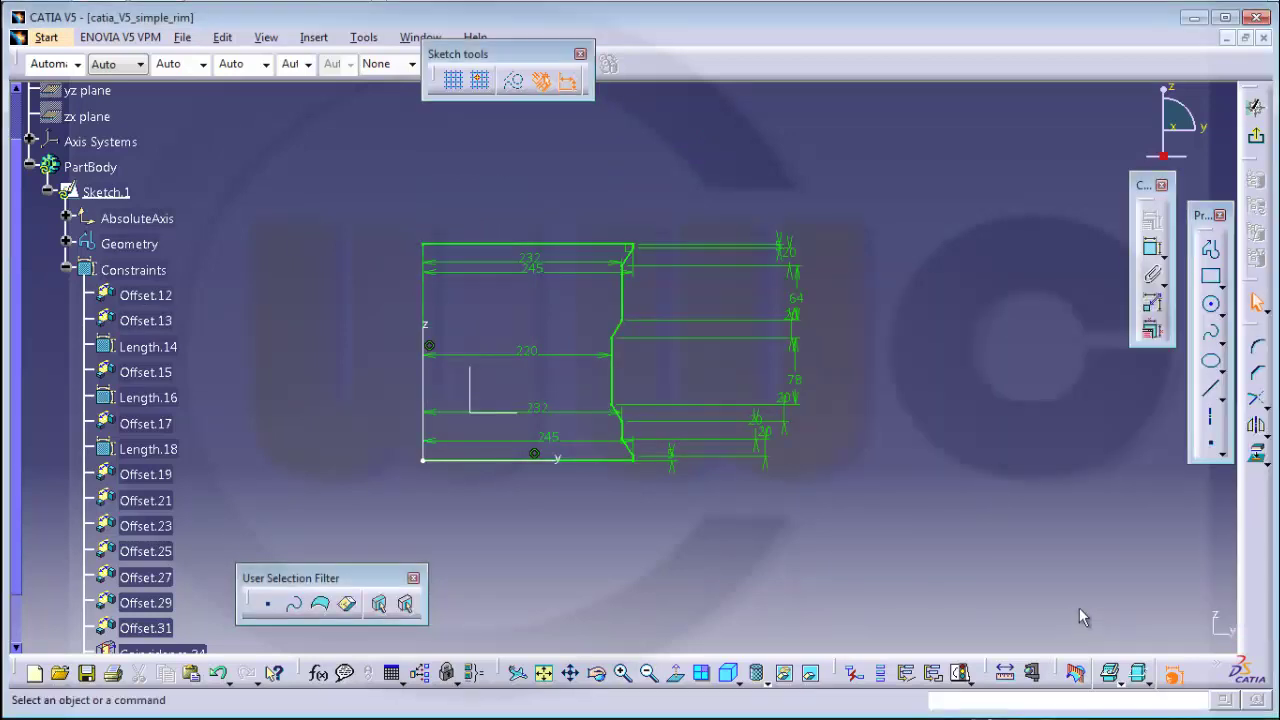
{"action": "mouse_move", "coordinate": [850, 477]}
{"action": "middle_mouse_down"}
{"action": "mouse_move", "coordinate": [891, 457]}
{"action": "mouse_move", "coordinate": [880, 480]}
{"action": "mouse_move", "coordinate": [846, 420]}
{"action": "middle_mouse_up"}
{"action": "middle_click_drag", "start_coordinate": [648, 257], "coordinate": [646, 163]}
Turn the profile's top line into a construction element and exit the sketch.
{"action": "left_click", "coordinate": [580, 185]}
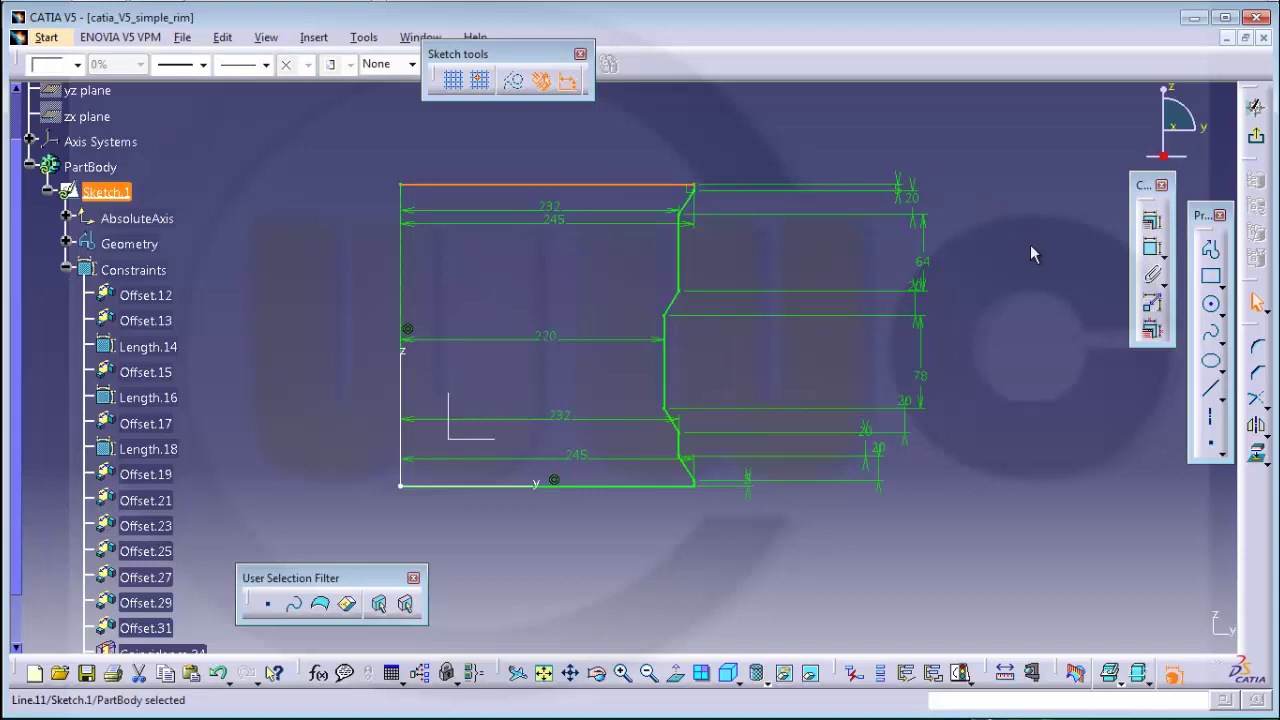
{"action": "left_click", "coordinate": [513, 80]}
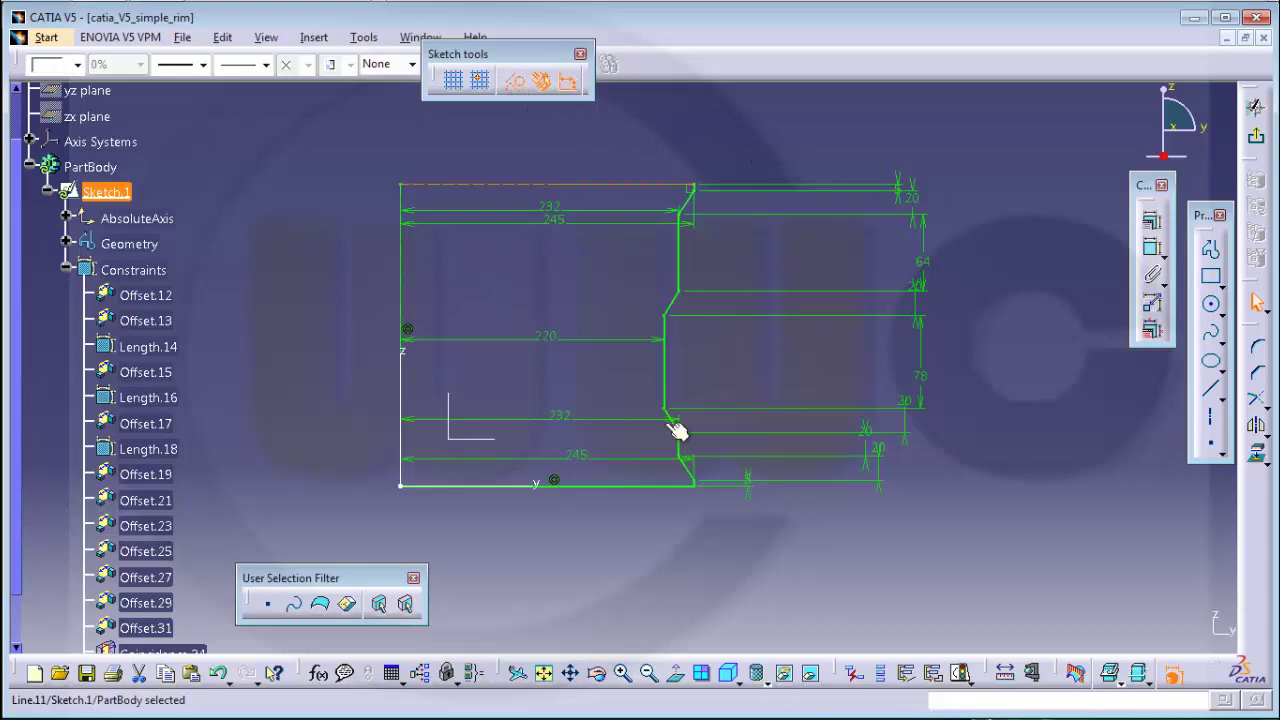
{"action": "left_click", "coordinate": [612, 487]}
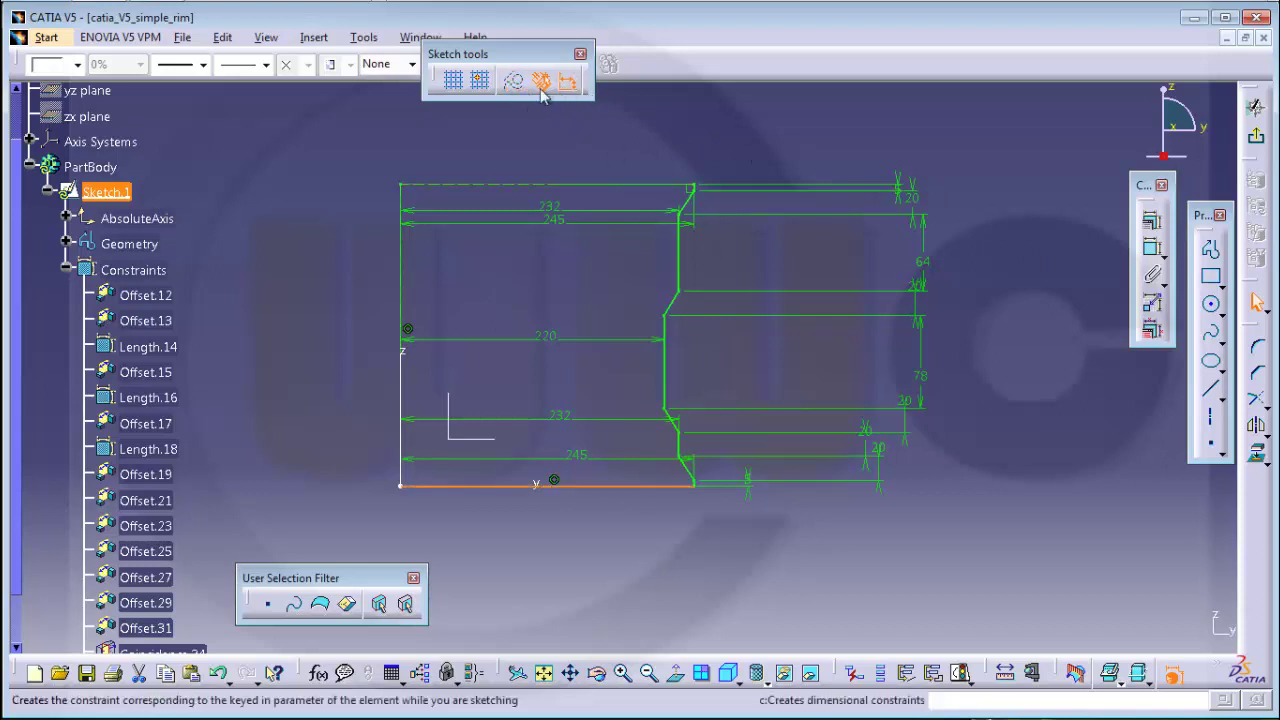
{"action": "left_click", "coordinate": [614, 102]}
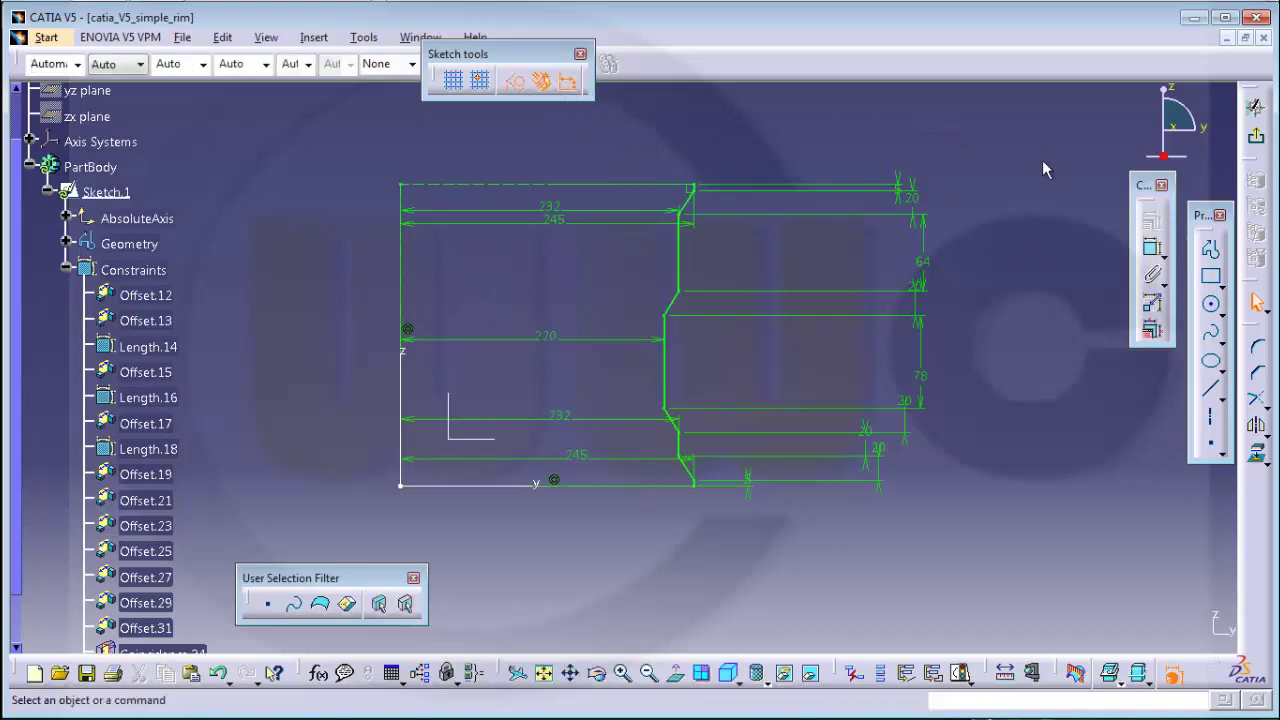
{"action": "left_click", "coordinate": [1259, 143]}
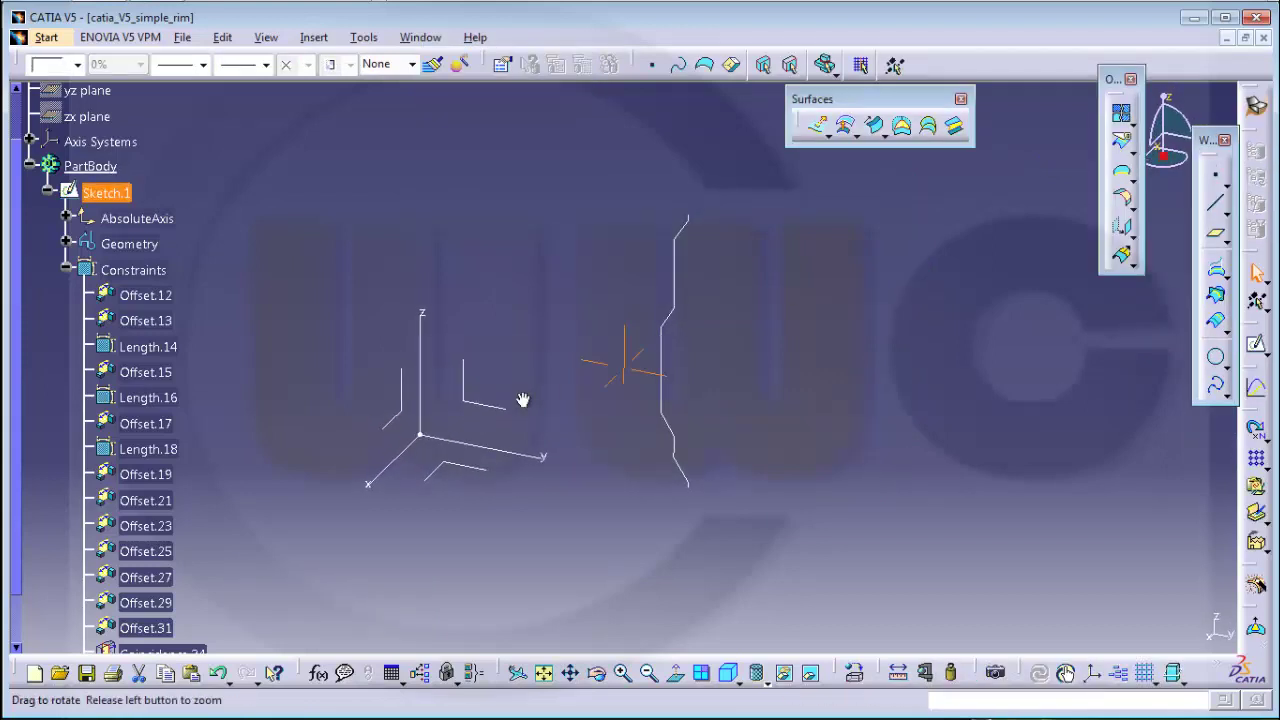
Create a geometrical set named 'sketches' containing Sketch.1.
{"action": "left_click", "coordinate": [64, 269]}
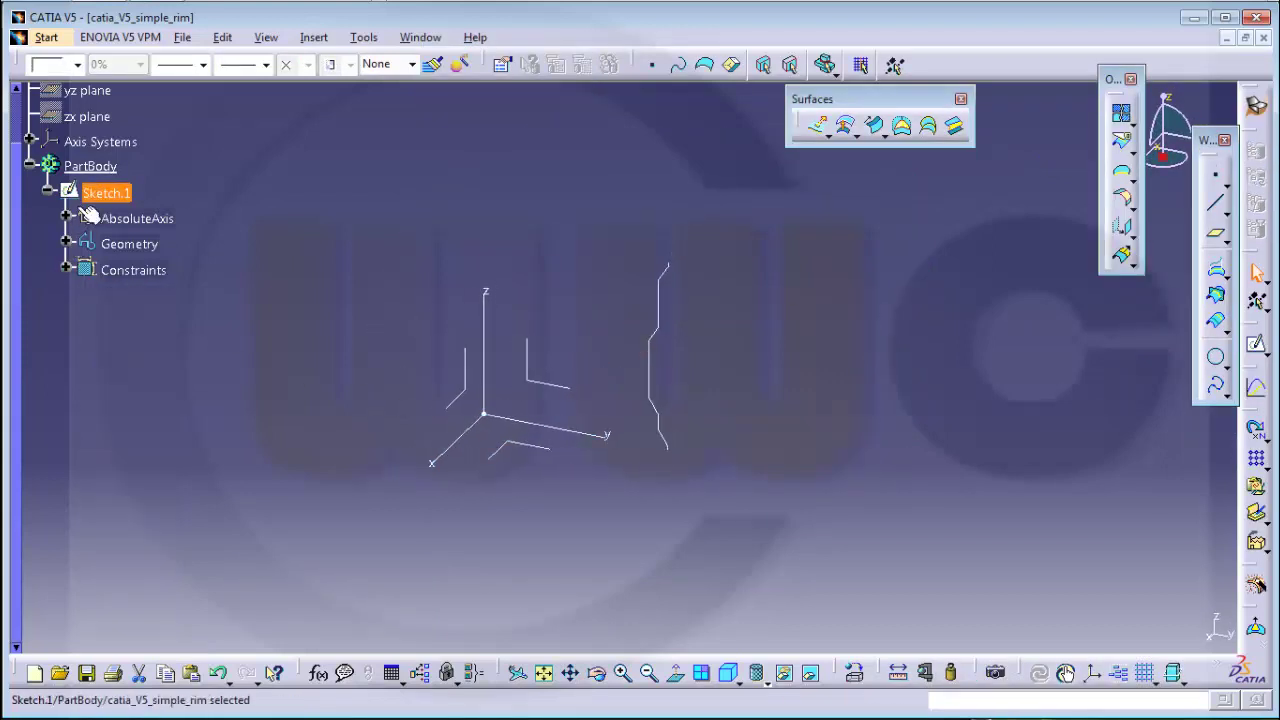
{"action": "left_click", "coordinate": [47, 191]}
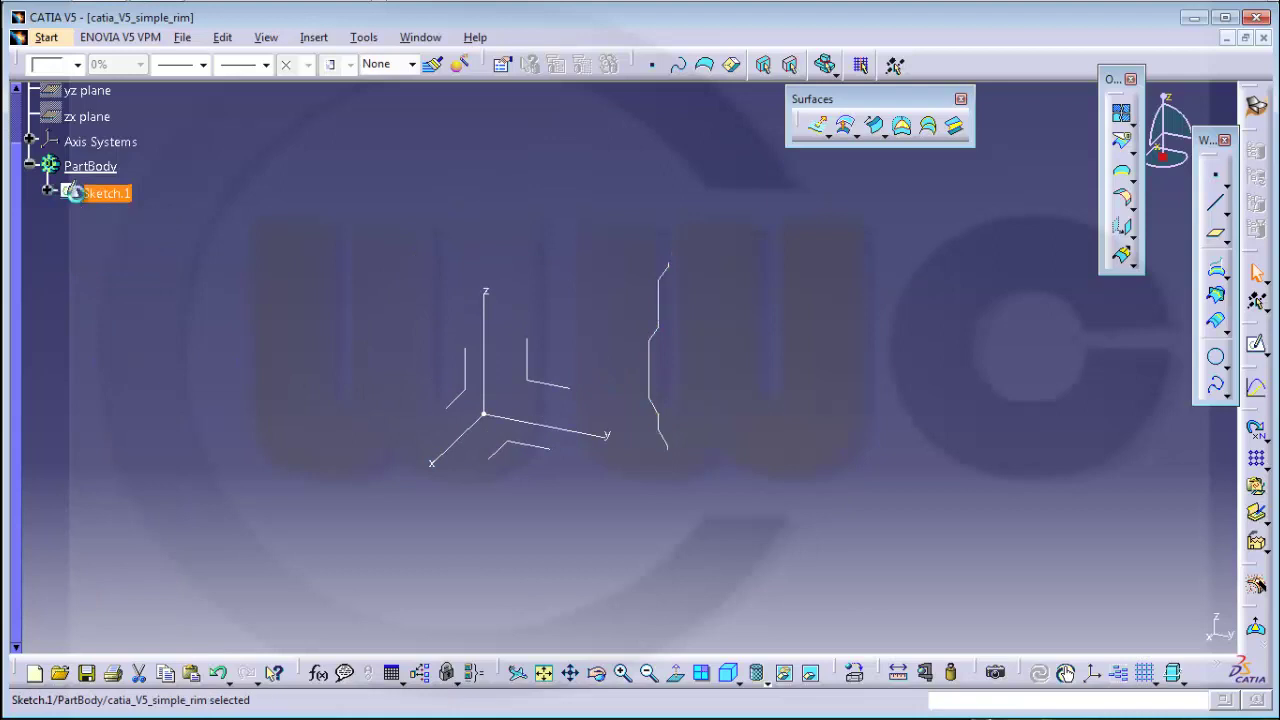
{"action": "left_click", "coordinate": [313, 37]}
{"action": "left_click", "coordinate": [350, 100]}
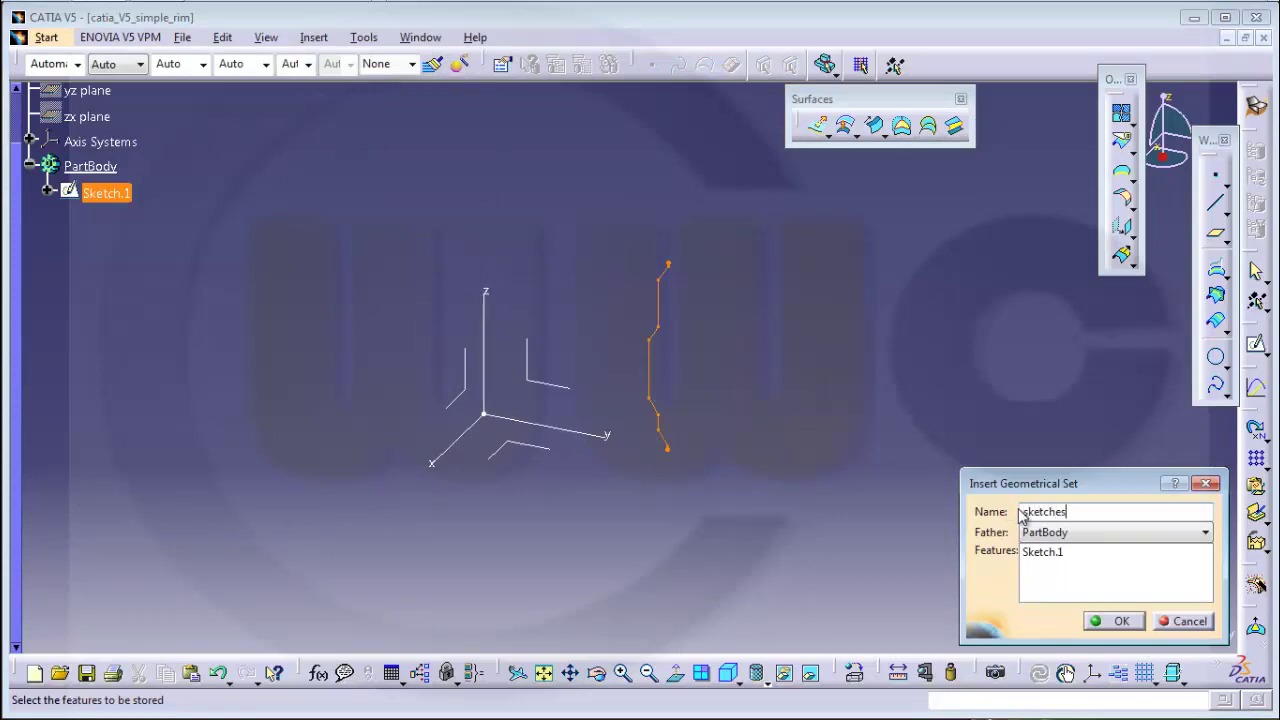
{"action": "key", "text": "Return"}
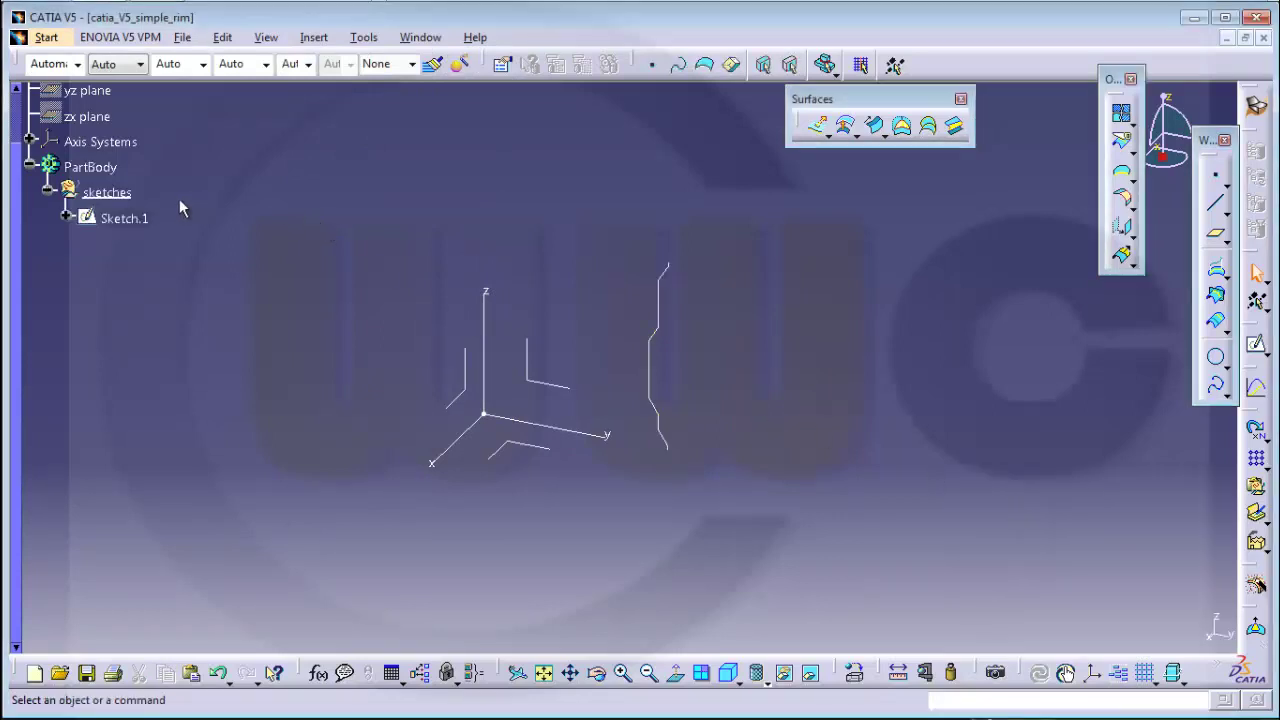
Move the sketches set out of PartBody to the part's top level, last position.
{"action": "right_click", "coordinate": [125, 193]}
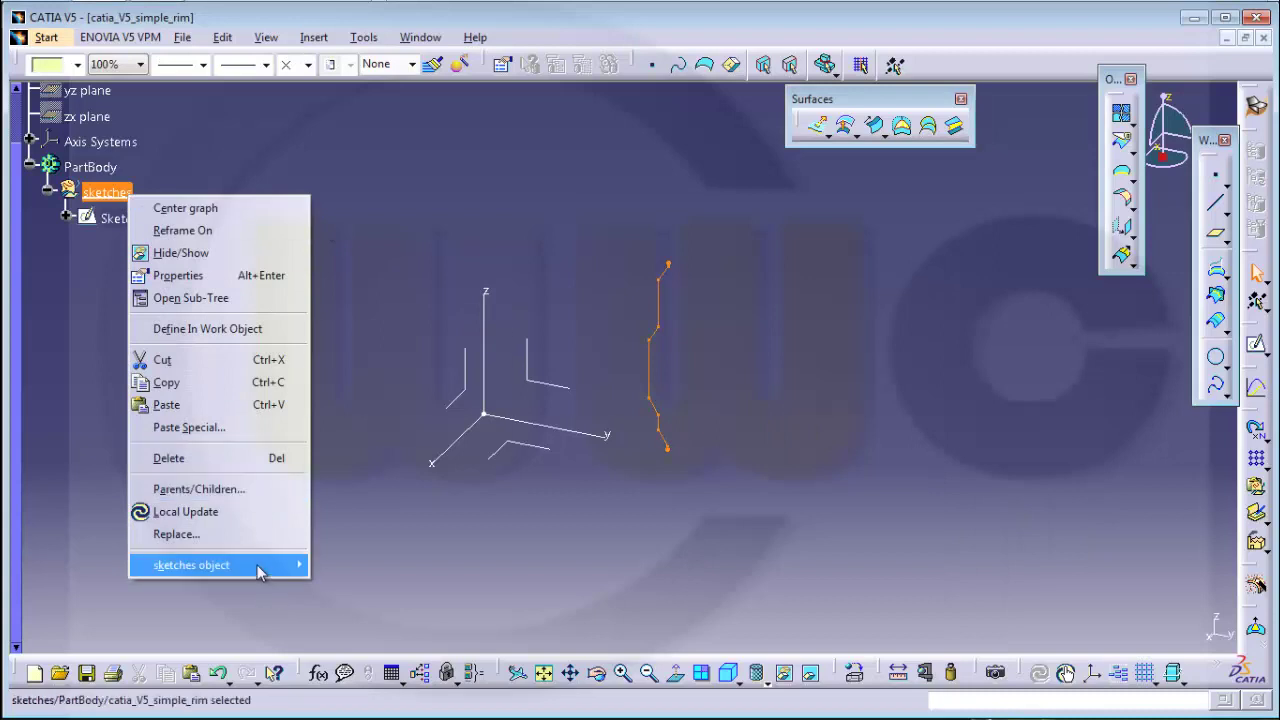
{"action": "mouse_move", "coordinate": [266, 573]}
{"action": "left_click", "coordinate": [390, 413]}
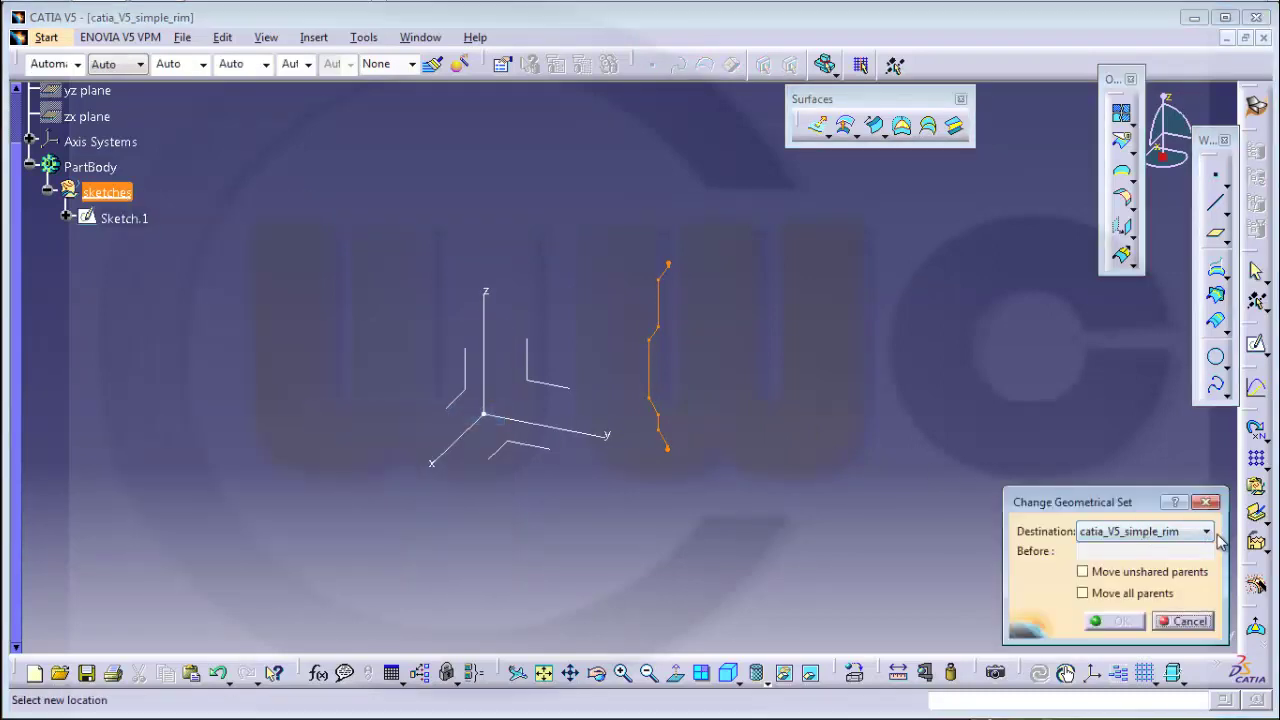
{"action": "left_click", "coordinate": [1208, 538]}
{"action": "left_click", "coordinate": [1140, 549]}
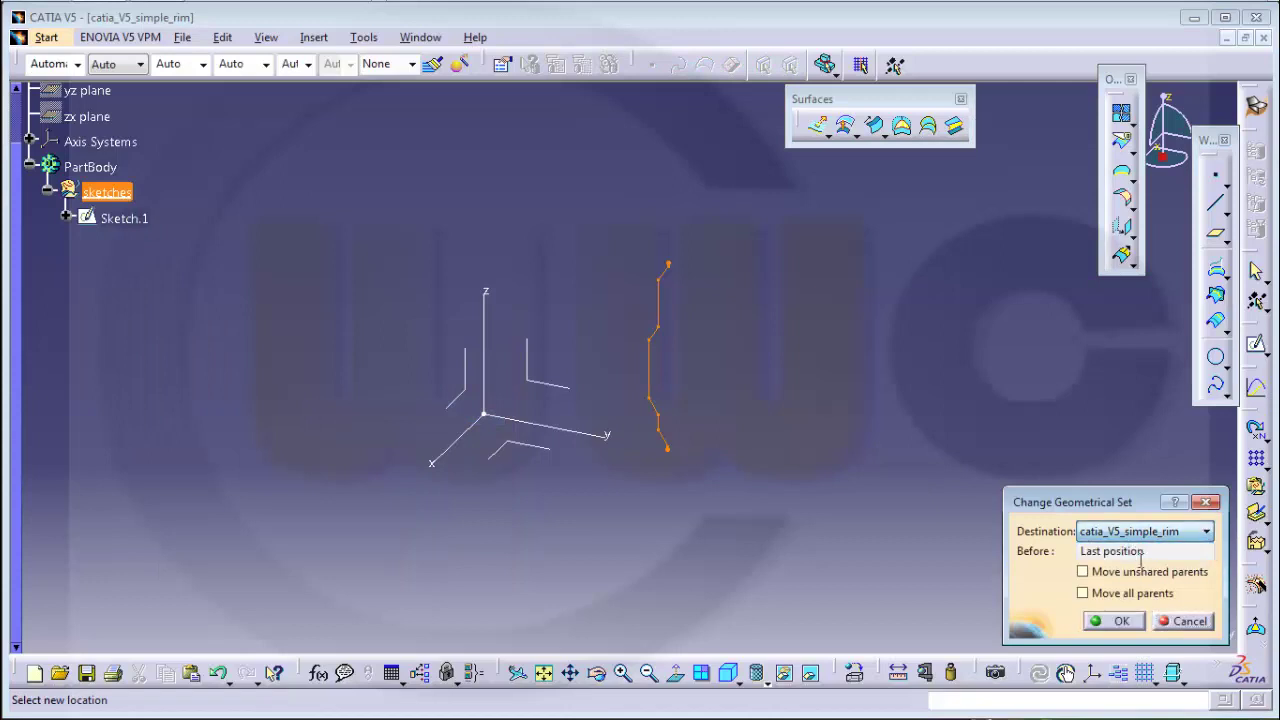
{"action": "left_click", "coordinate": [1112, 621]}
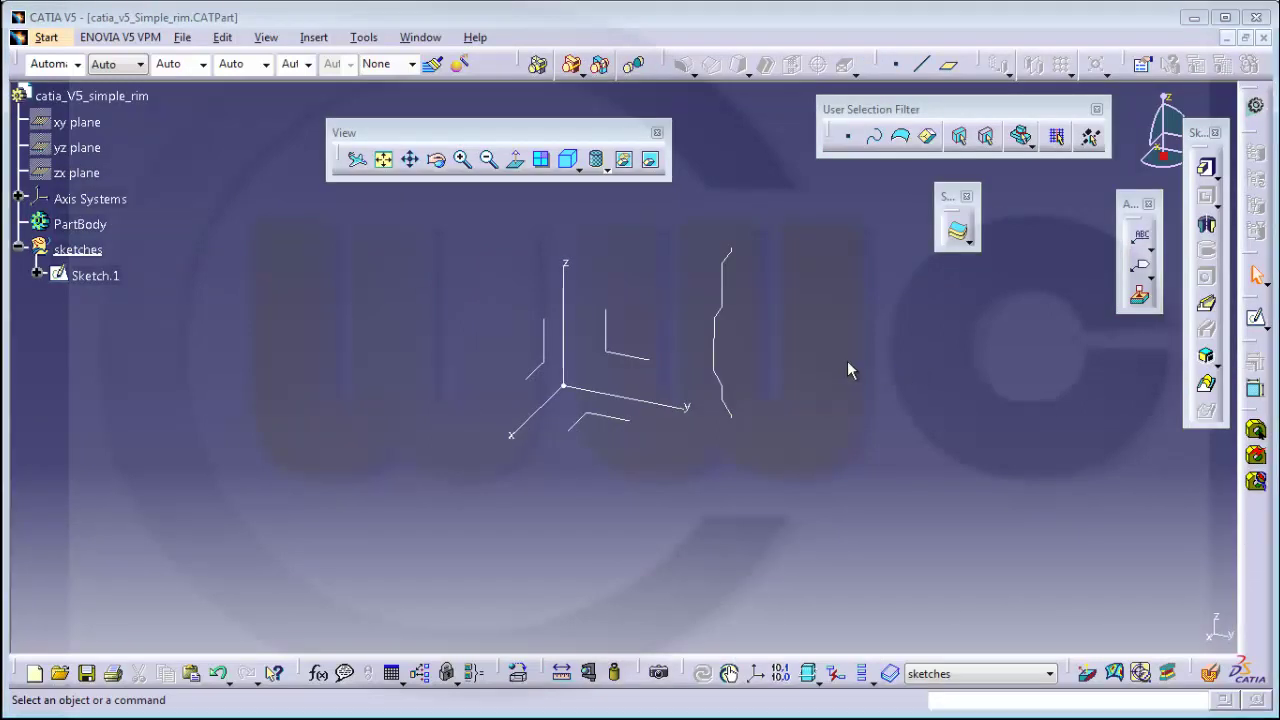
Create Sketch.2 on the yz plane and hide its axes.
{"action": "middle_click_drag", "start_coordinate": [849, 369], "coordinate": [868, 384]}
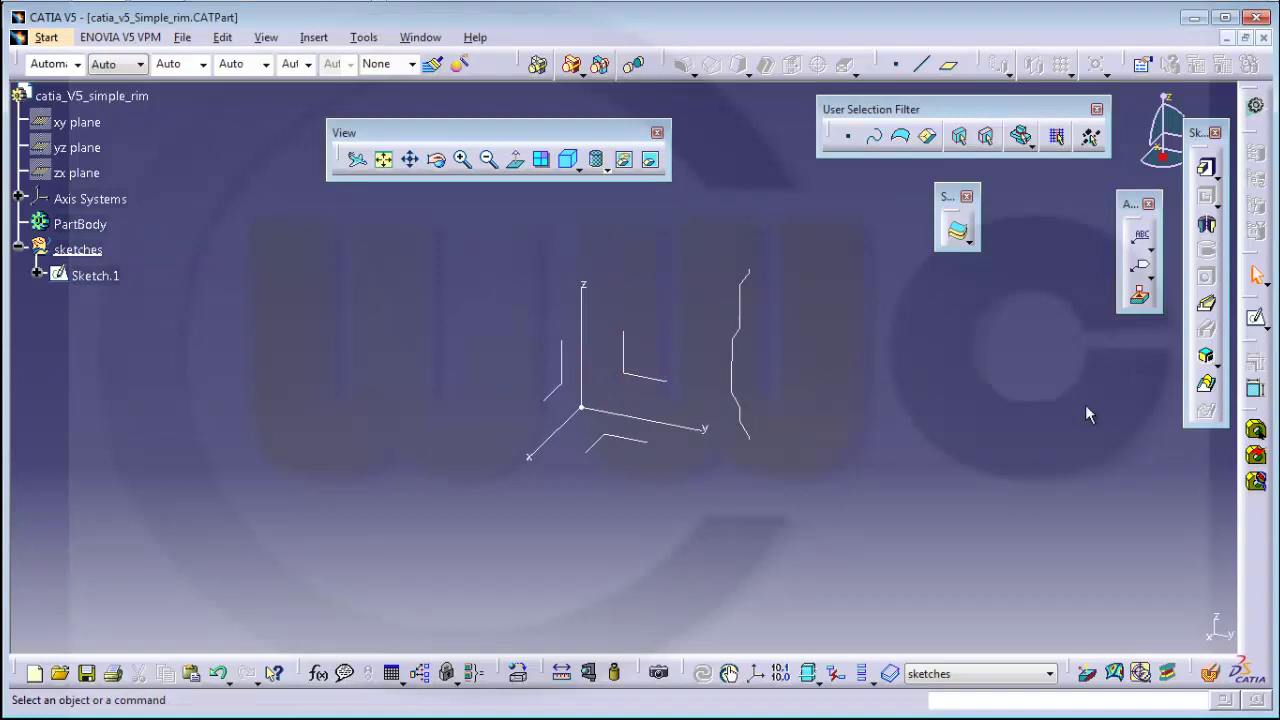
{"action": "left_click", "coordinate": [1258, 321]}
{"action": "left_click", "coordinate": [680, 388]}
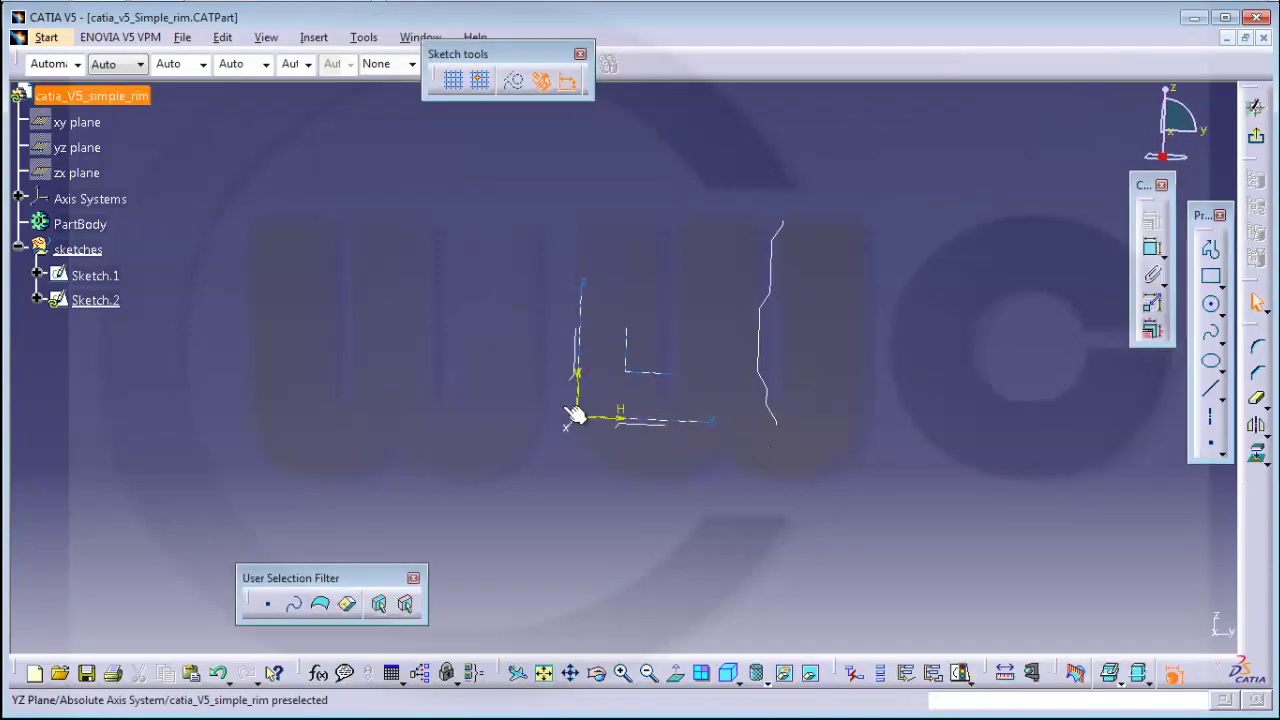
{"action": "left_click_drag", "start_coordinate": [689, 470], "coordinate": [689, 470]}
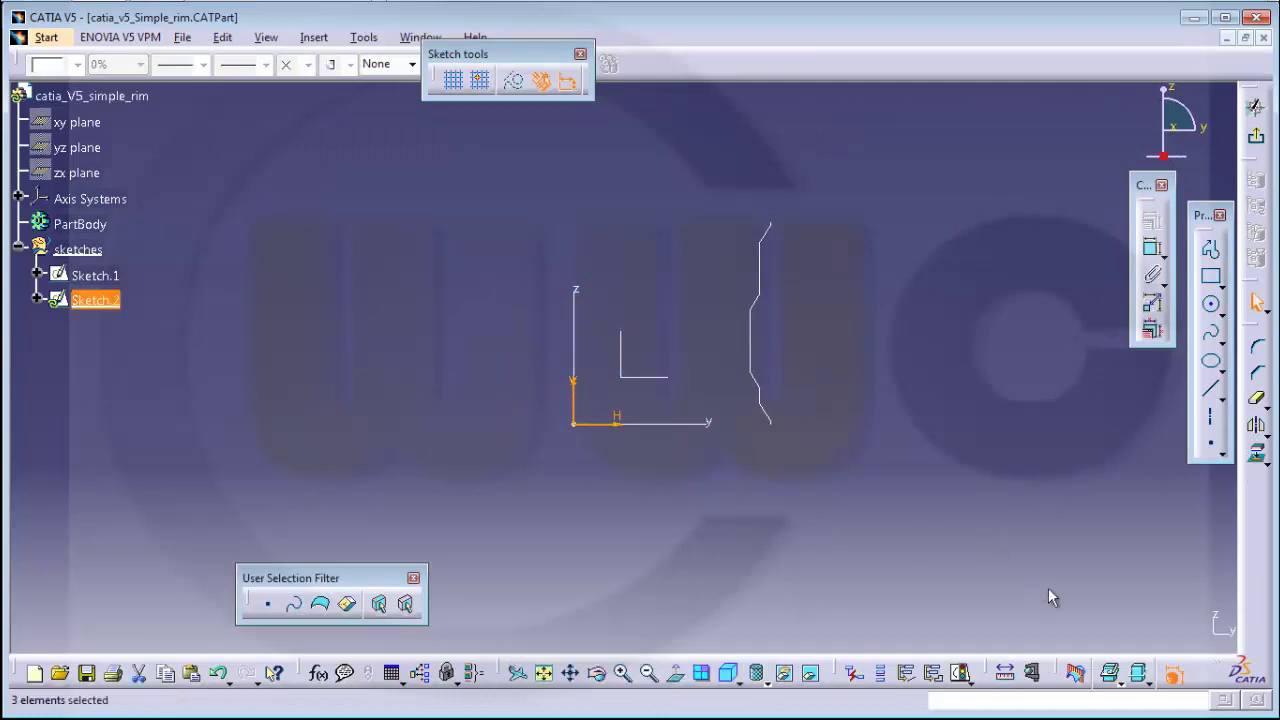
{"action": "left_click", "coordinate": [787, 679]}
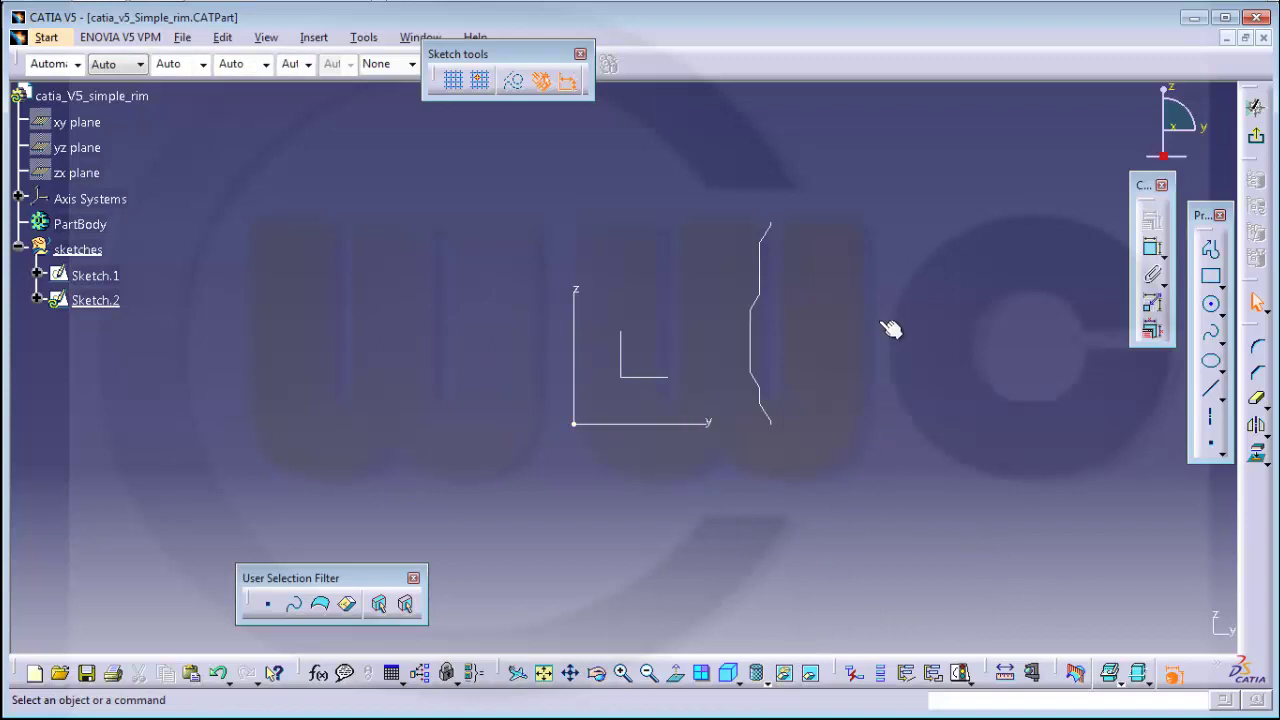
Project Sketch.1's top, upper diagonal, vertical and lower diagonal edges into Sketch.2.
{"action": "left_click", "coordinate": [1259, 460]}
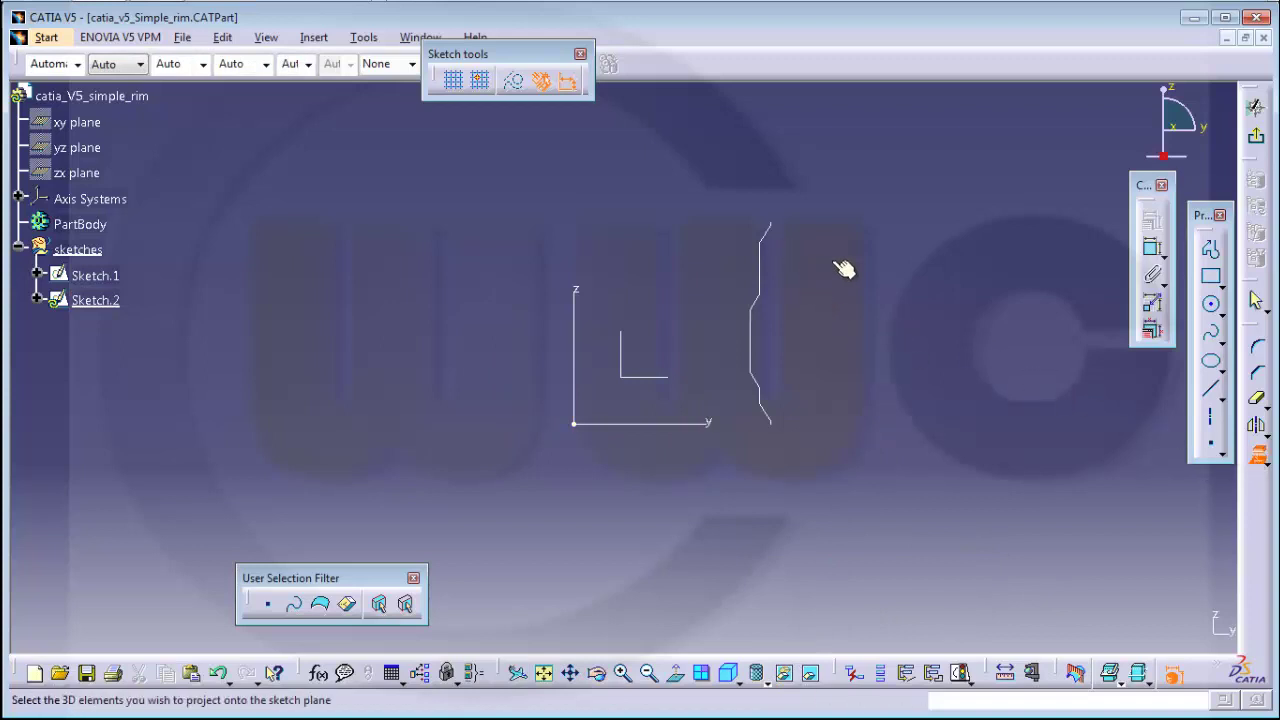
{"action": "mouse_move", "coordinate": [843, 268]}
{"action": "middle_mouse_down"}
{"action": "mouse_move", "coordinate": [834, 237]}
{"action": "mouse_move", "coordinate": [894, 229]}
{"action": "mouse_move", "coordinate": [823, 366]}
{"action": "mouse_move", "coordinate": [929, 288]}
{"action": "middle_mouse_up"}
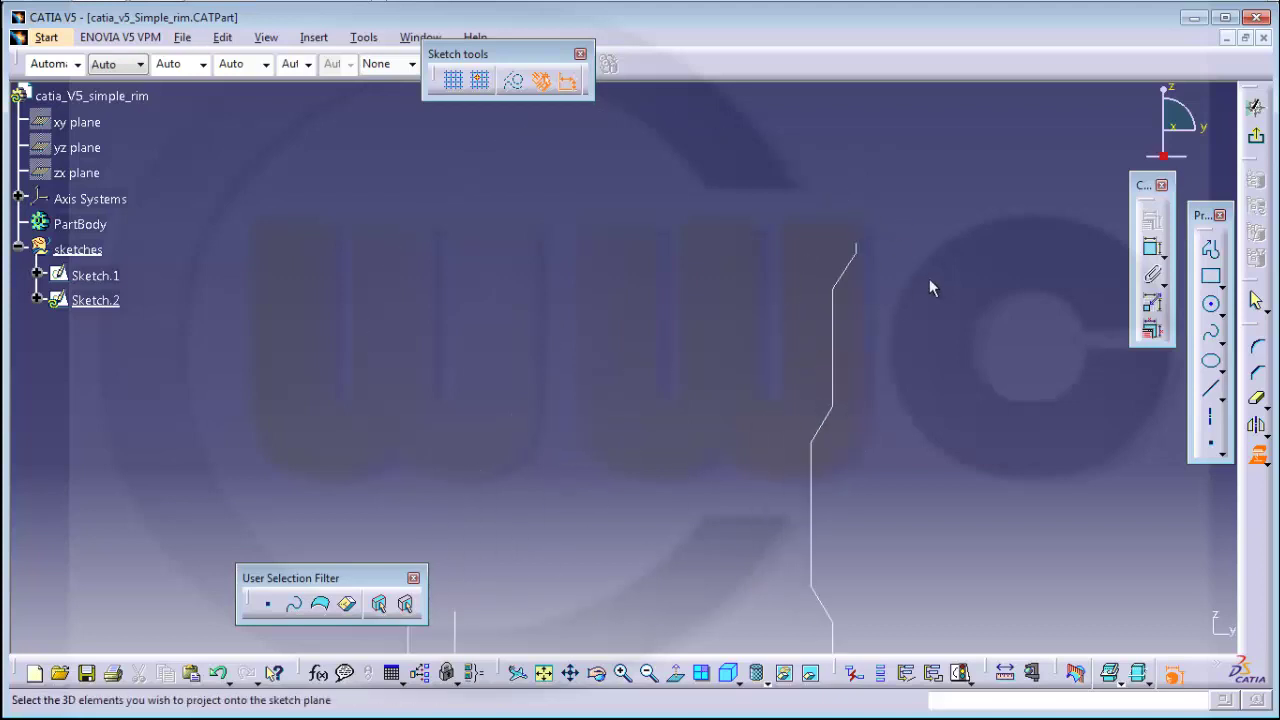
{"action": "middle_click_drag", "start_coordinate": [869, 255], "coordinate": [907, 207]}
{"action": "left_click", "coordinate": [953, 199]}
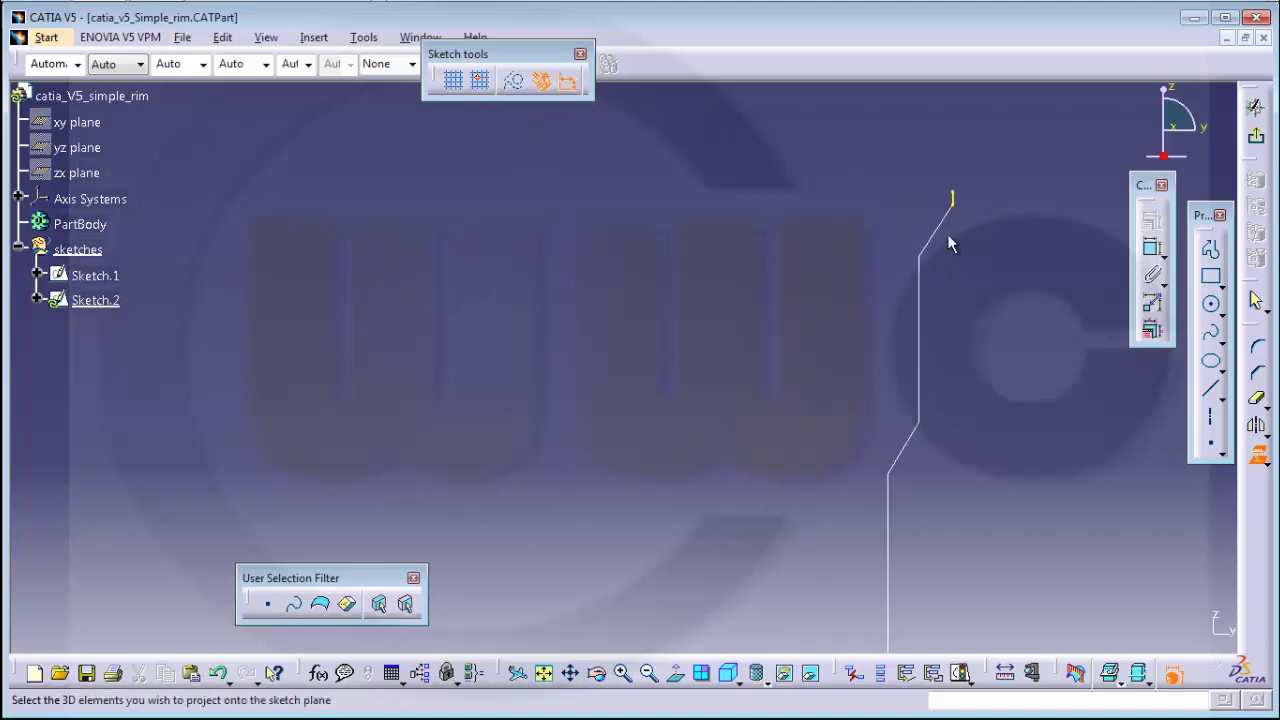
{"action": "left_click", "coordinate": [943, 227]}
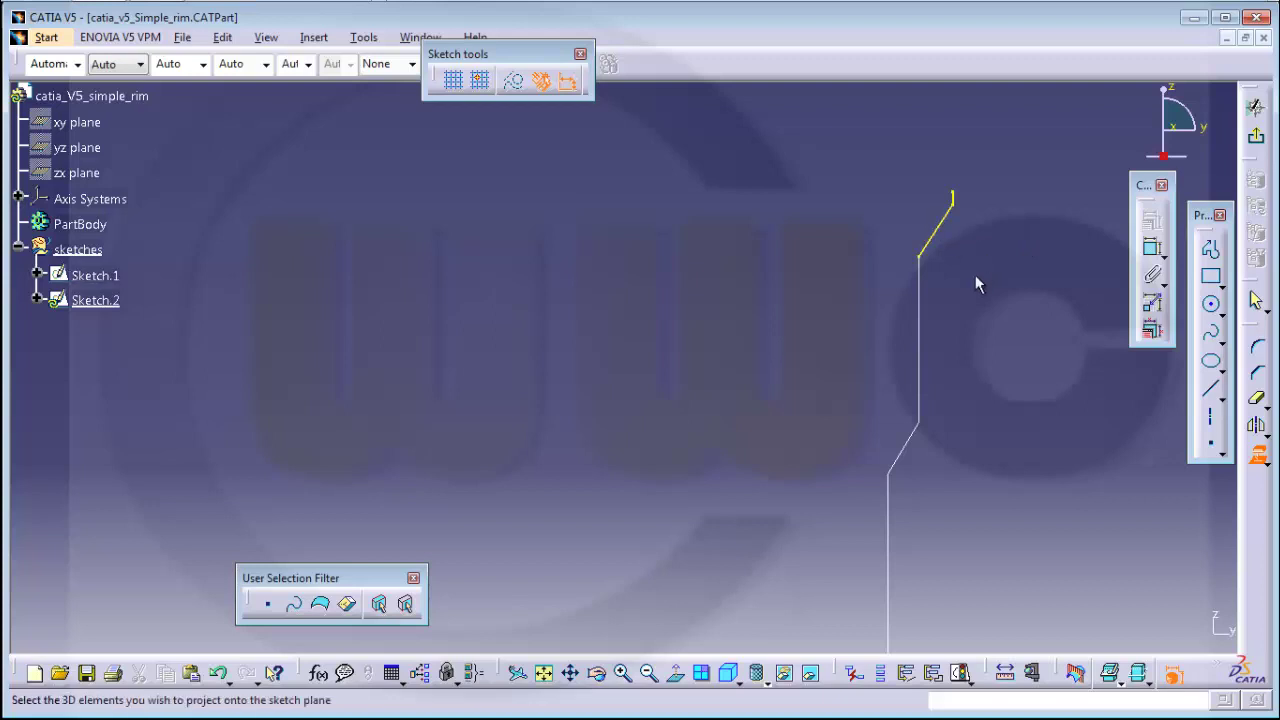
{"action": "left_click", "coordinate": [920, 316]}
{"action": "left_click", "coordinate": [910, 442]}
{"action": "middle_click_drag", "start_coordinate": [977, 442], "coordinate": [923, 335]}
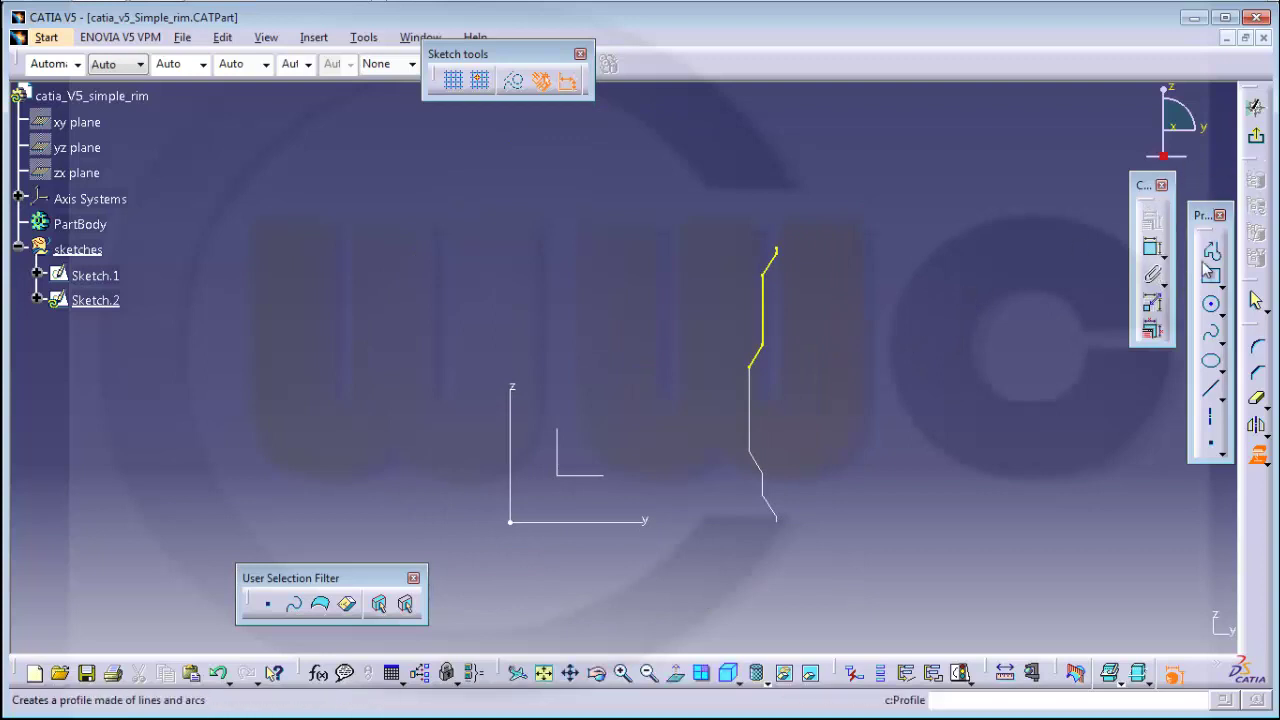
{"action": "left_click", "coordinate": [1211, 332]}
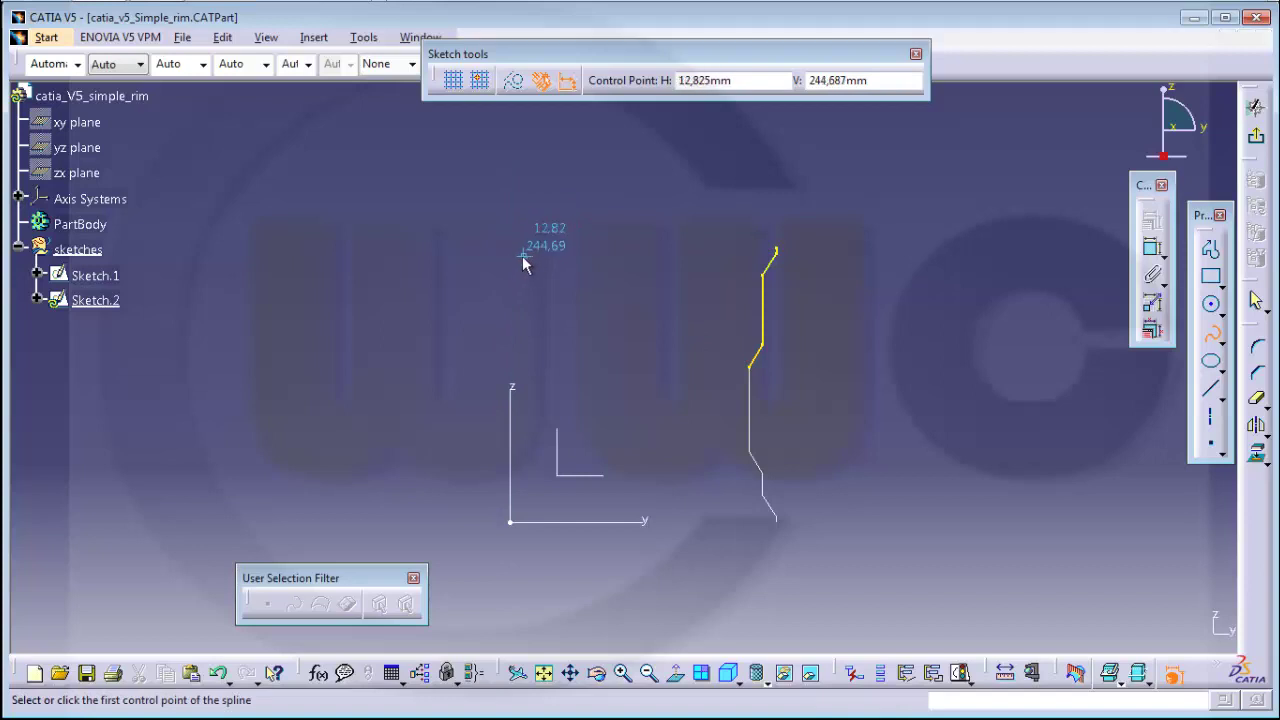
Draw a four-point spline ending on the projected profile's top endpoint.
{"action": "left_click", "coordinate": [523, 256]}
{"action": "left_click", "coordinate": [614, 246]}
{"action": "left_click", "coordinate": [692, 212]}
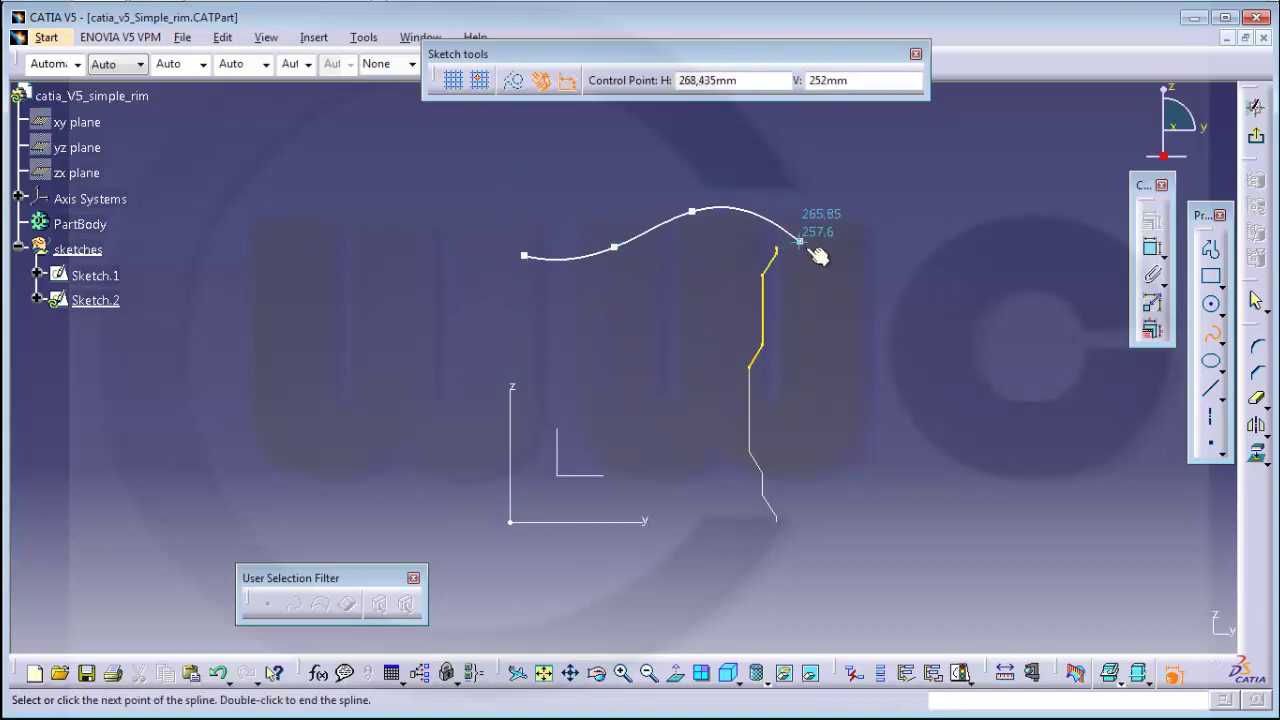
{"action": "scroll", "coordinate": [812, 250], "scroll_direction": "up", "scroll_amount": 5}
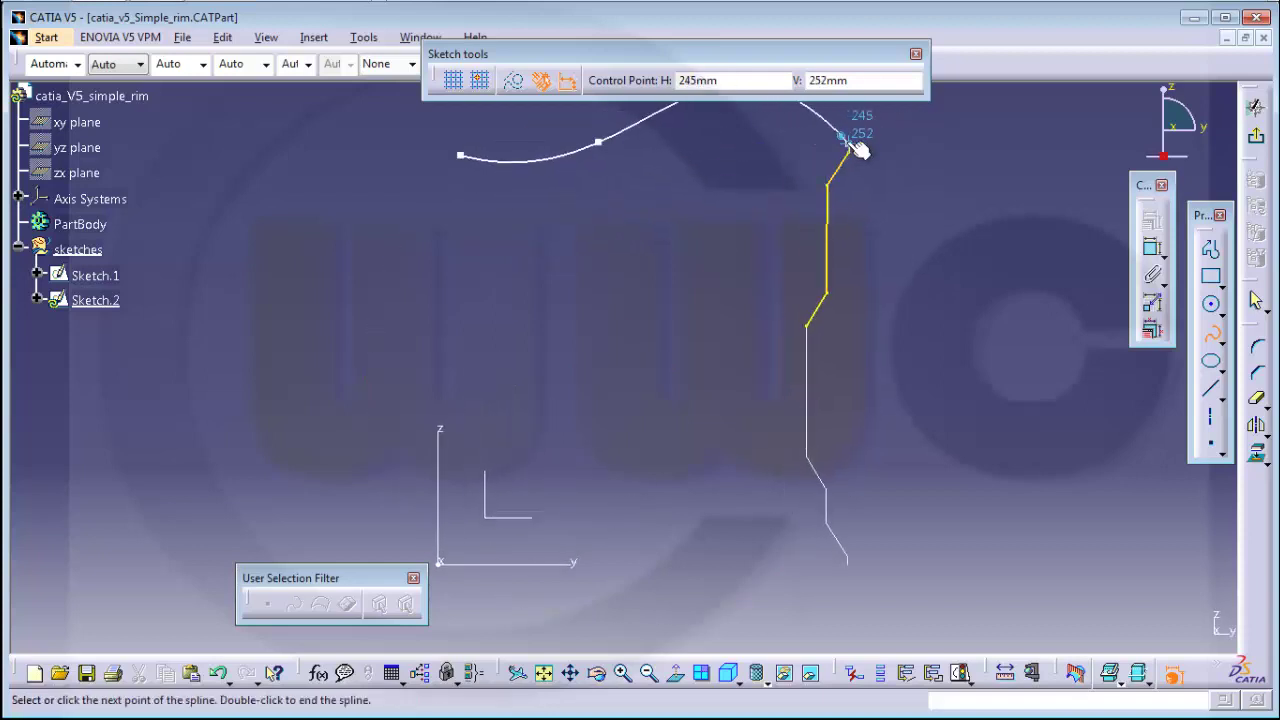
{"action": "left_click", "coordinate": [858, 148]}
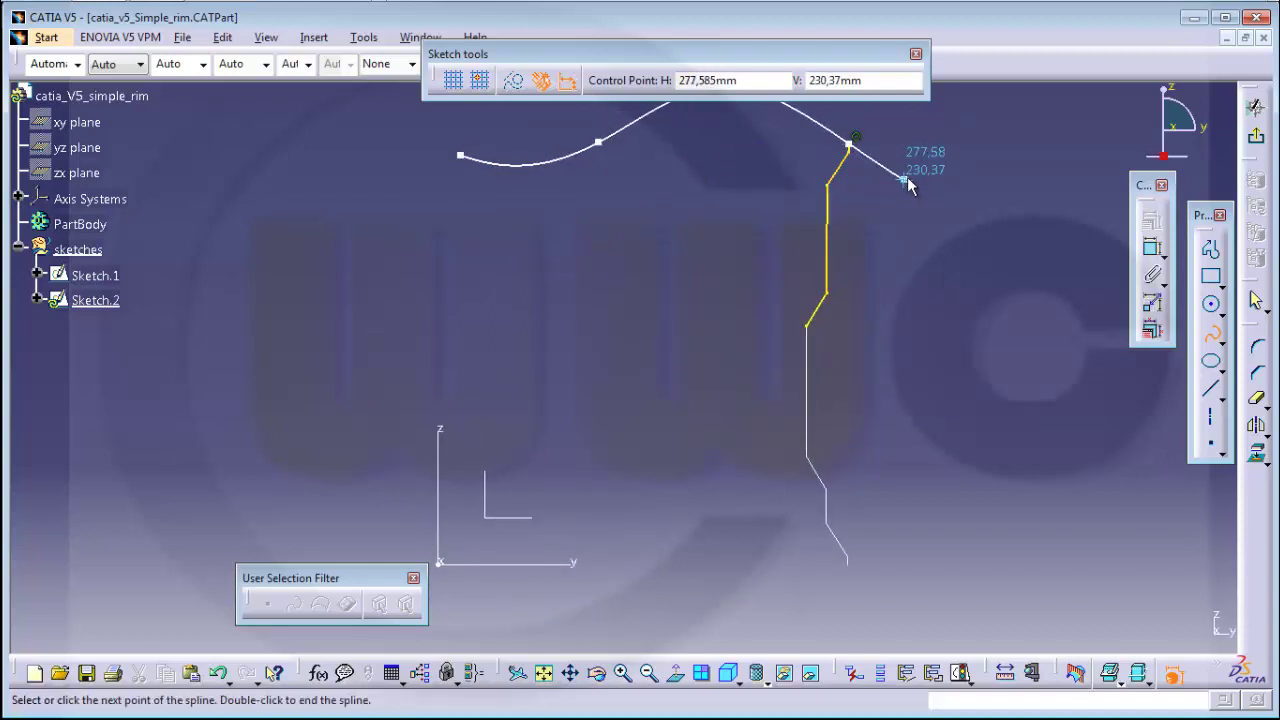
{"action": "key", "text": "Escape"}
{"action": "mouse_move", "coordinate": [899, 203]}
{"action": "middle_mouse_down"}
{"action": "mouse_move", "coordinate": [900, 312]}
{"action": "mouse_move", "coordinate": [686, 303]}
{"action": "mouse_move", "coordinate": [694, 366]}
{"action": "mouse_move", "coordinate": [859, 357]}
{"action": "middle_mouse_up"}
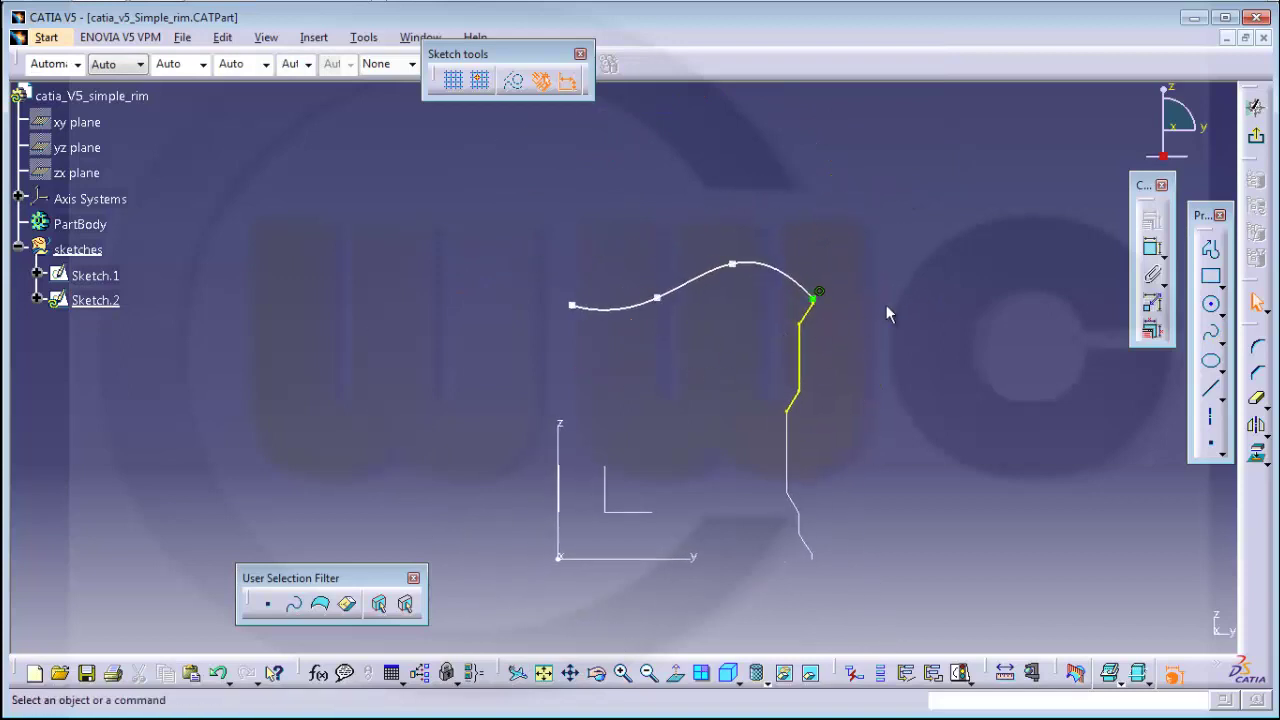
Enable tangency at the spline's CtrlPoint.1.
{"action": "double_click", "coordinate": [612, 310]}
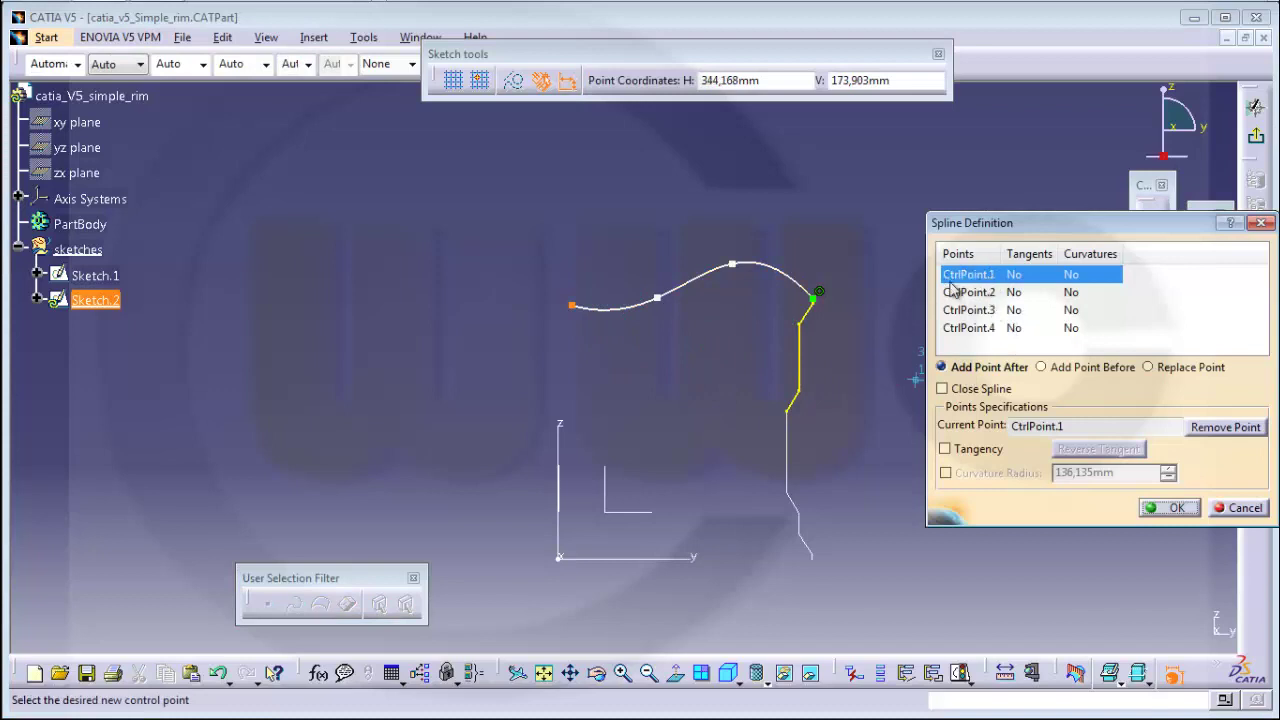
{"action": "left_click", "coordinate": [945, 449]}
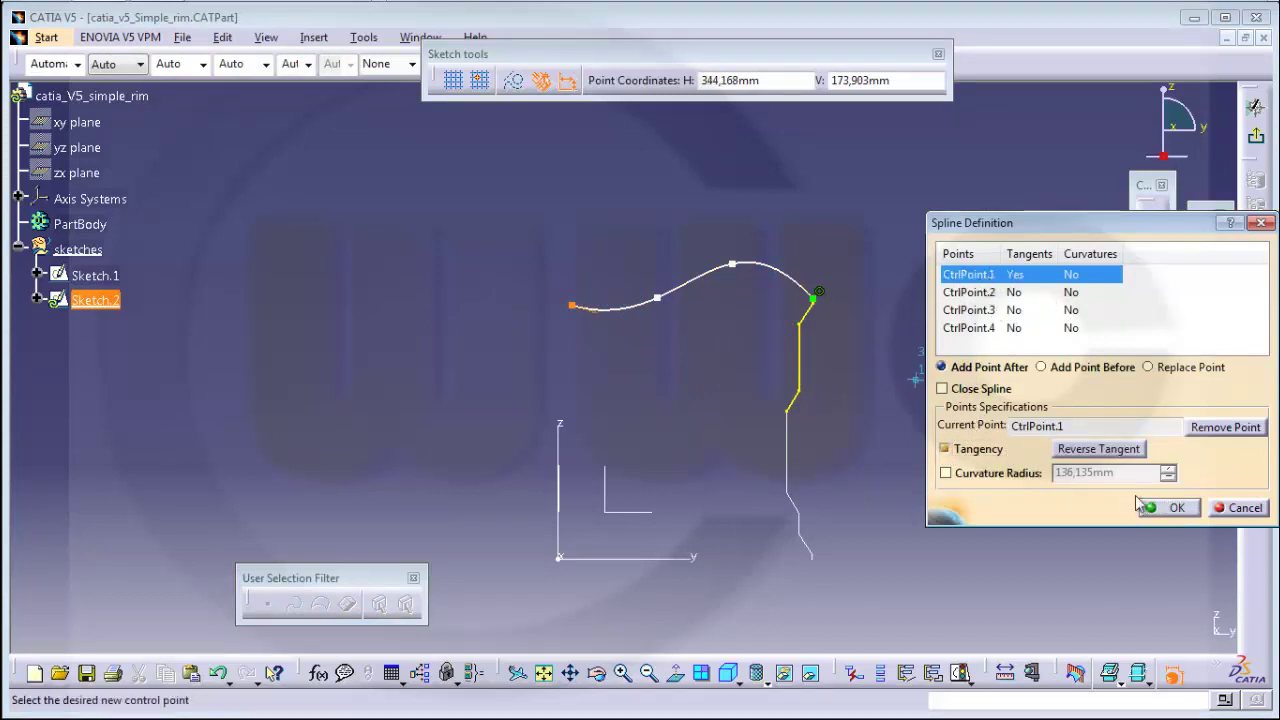
{"action": "left_click", "coordinate": [1168, 507]}
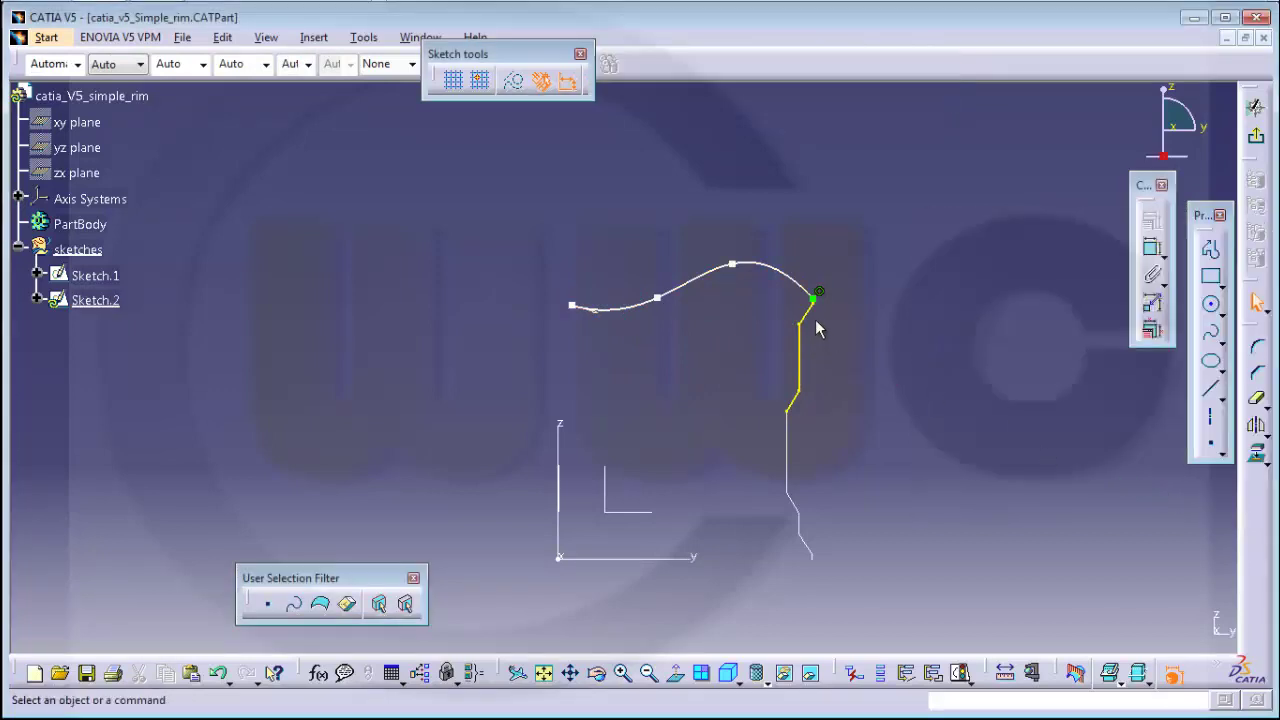
Constrain the spline's start perpendicular to the vertical axis.
{"action": "left_click", "coordinate": [1154, 250]}
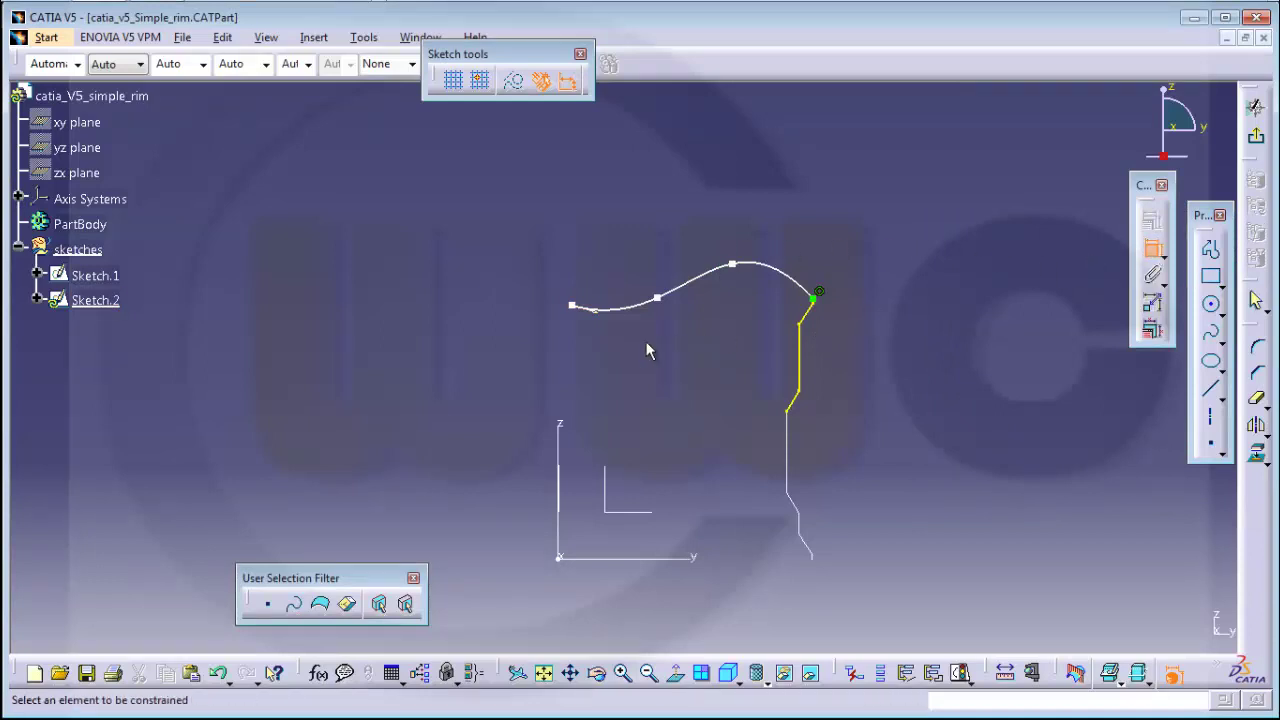
{"action": "left_click", "coordinate": [604, 318]}
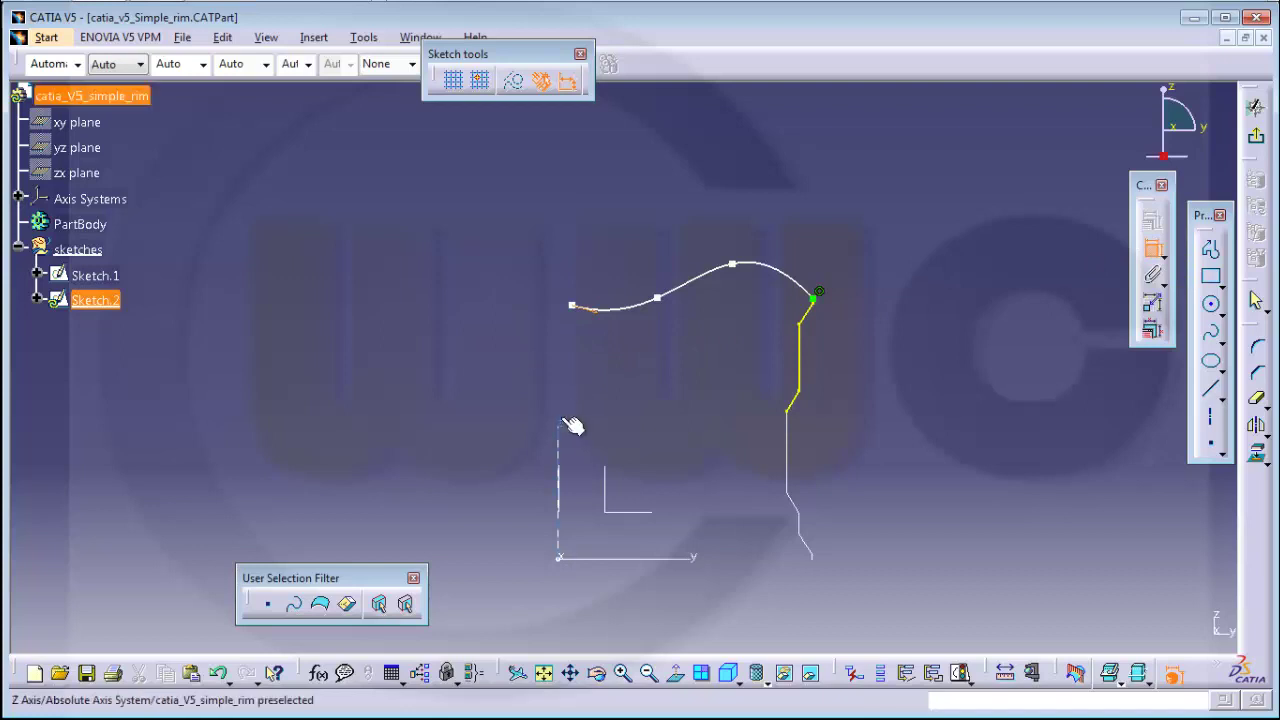
{"action": "left_click", "coordinate": [572, 424]}
{"action": "right_click", "coordinate": [605, 392]}
{"action": "left_click", "coordinate": [666, 459]}
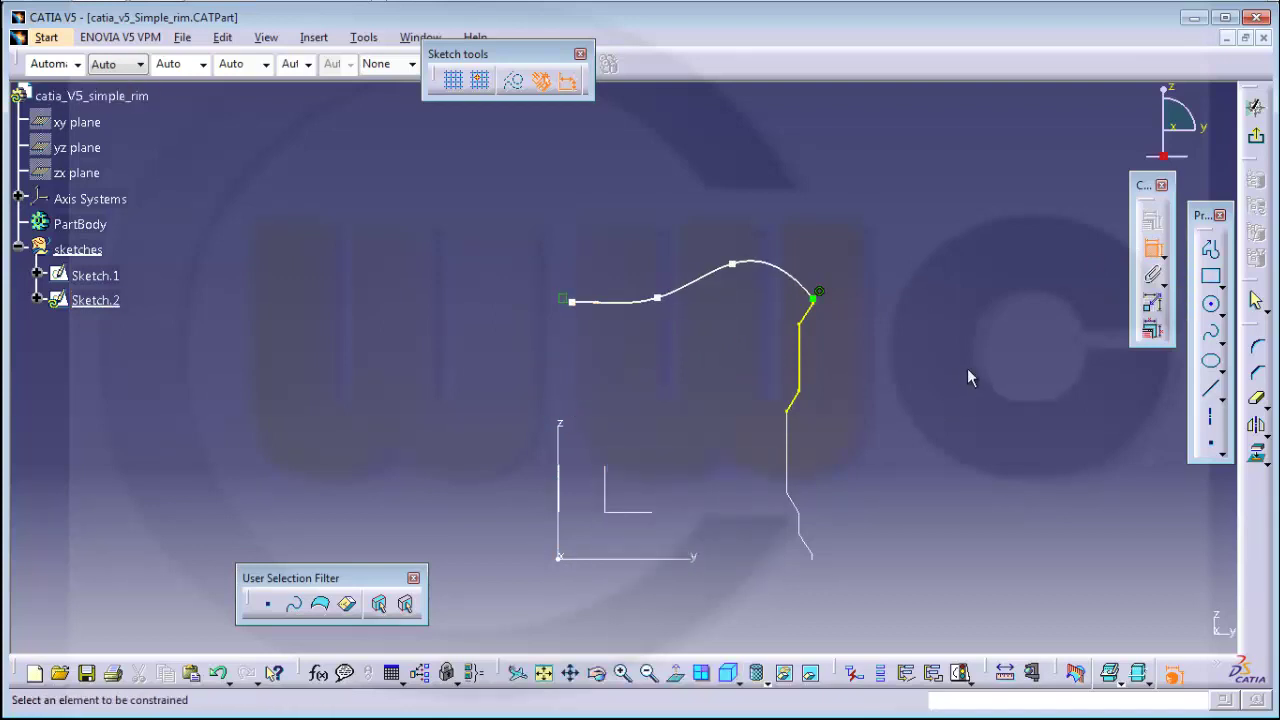
{"action": "left_click", "coordinate": [1153, 249]}
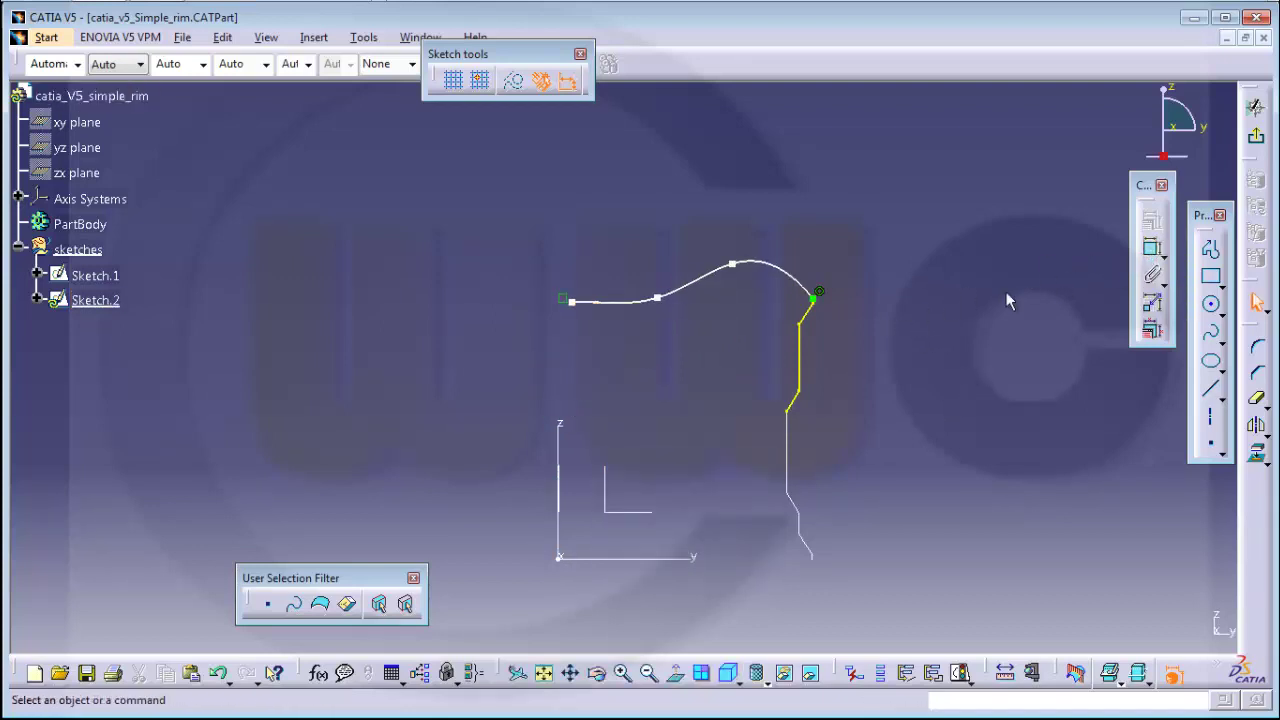
Drag the spline's control points to reshape its curve.
{"action": "left_click_drag", "start_coordinate": [657, 298], "coordinate": [661, 284]}
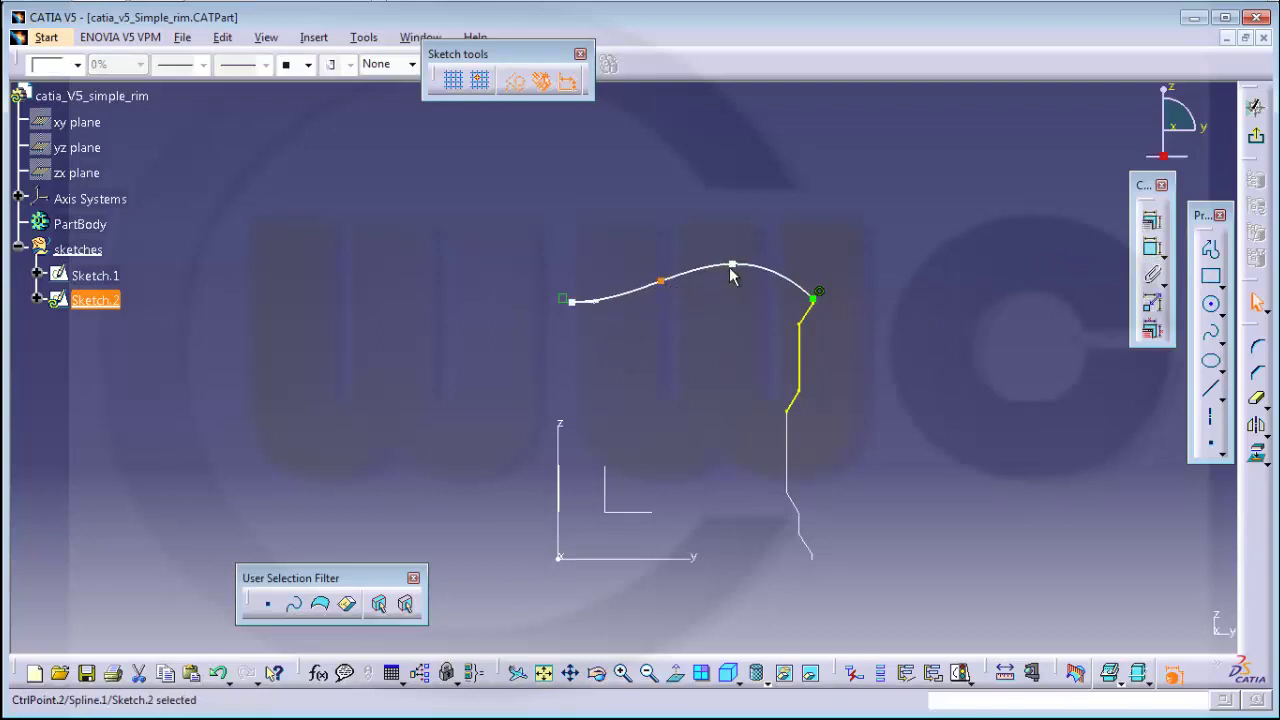
{"action": "left_click_drag", "start_coordinate": [731, 265], "coordinate": [746, 270]}
{"action": "left_click", "coordinate": [870, 265]}
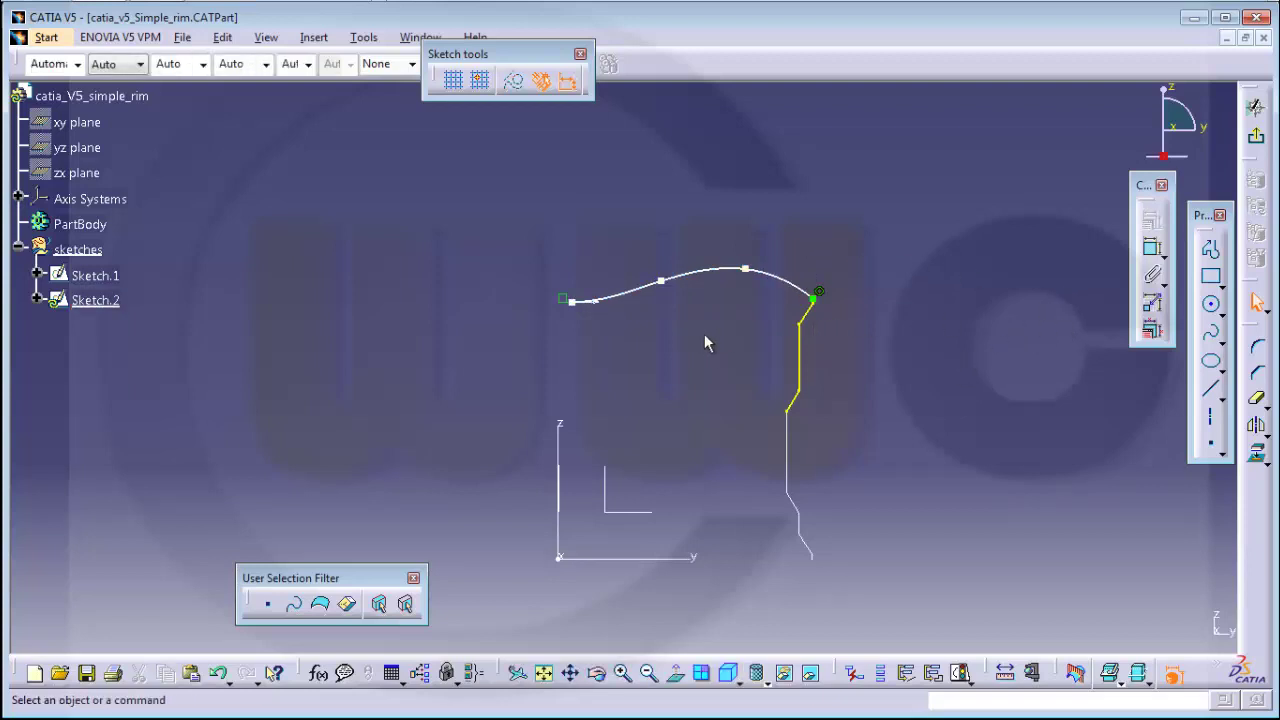
{"action": "middle_click_drag", "start_coordinate": [783, 327], "coordinate": [843, 358]}
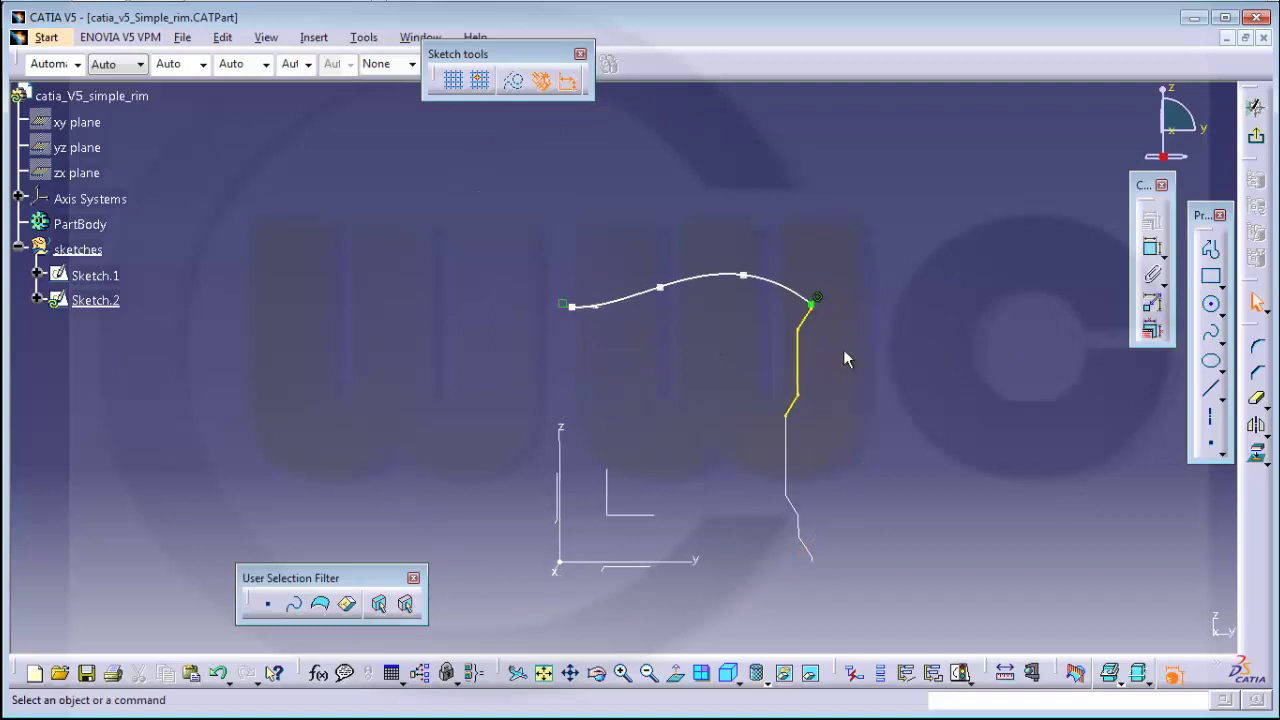
Make the spline's start point coincident with the vertical axis.
{"action": "left_click", "coordinate": [1152, 247]}
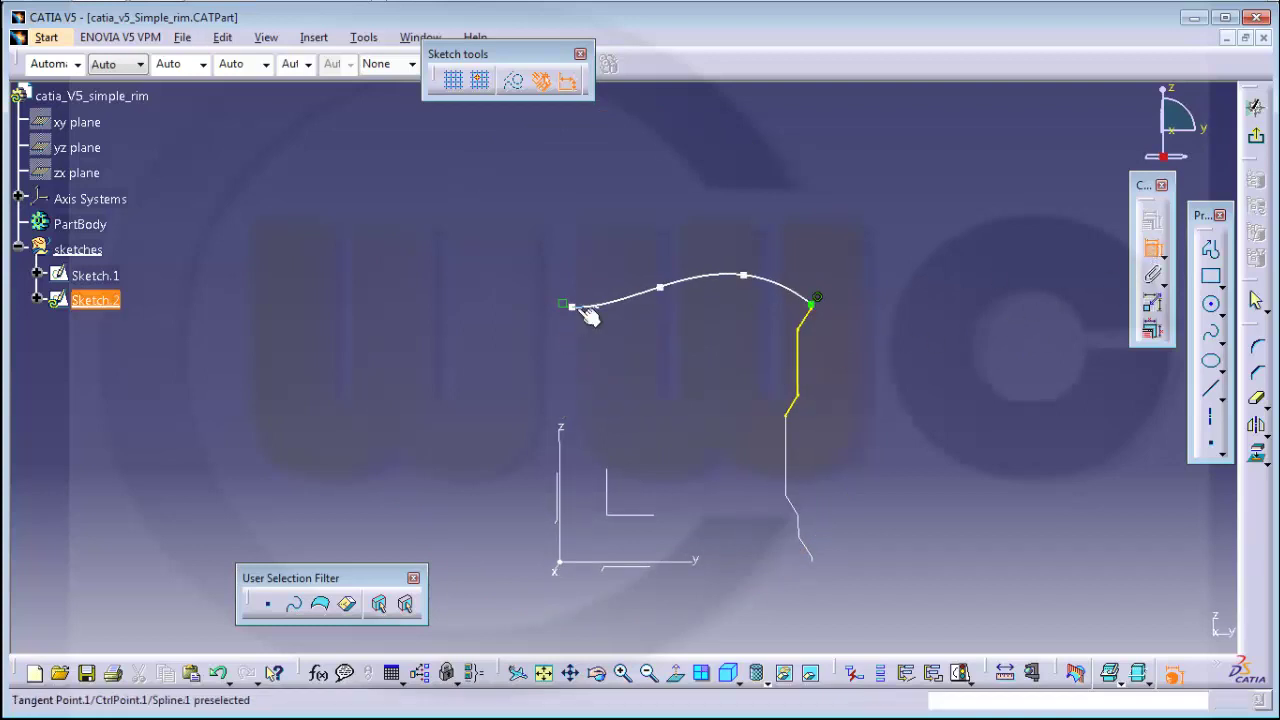
{"action": "left_click", "coordinate": [585, 313]}
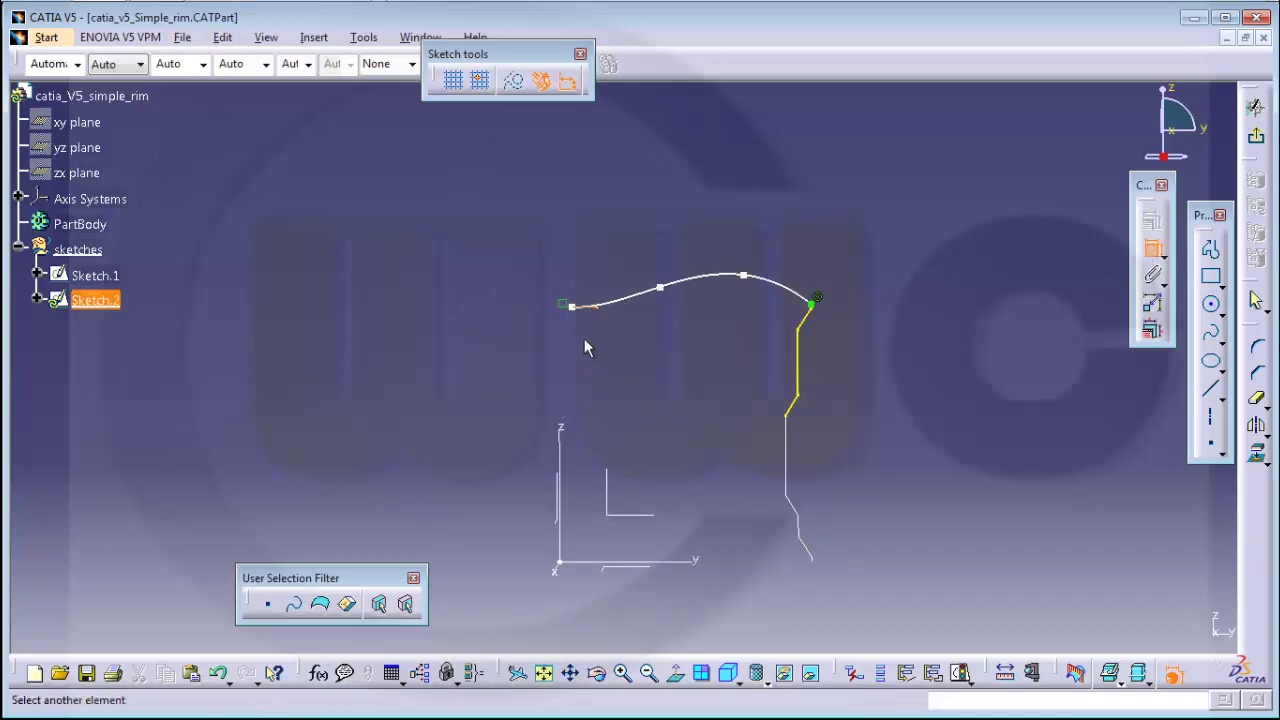
{"action": "mouse_move", "coordinate": [577, 331]}
{"action": "middle_mouse_down"}
{"action": "mouse_move", "coordinate": [571, 349]}
{"action": "mouse_move", "coordinate": [586, 354]}
{"action": "mouse_move", "coordinate": [587, 330]}
{"action": "middle_mouse_up"}
{"action": "left_click", "coordinate": [585, 322]}
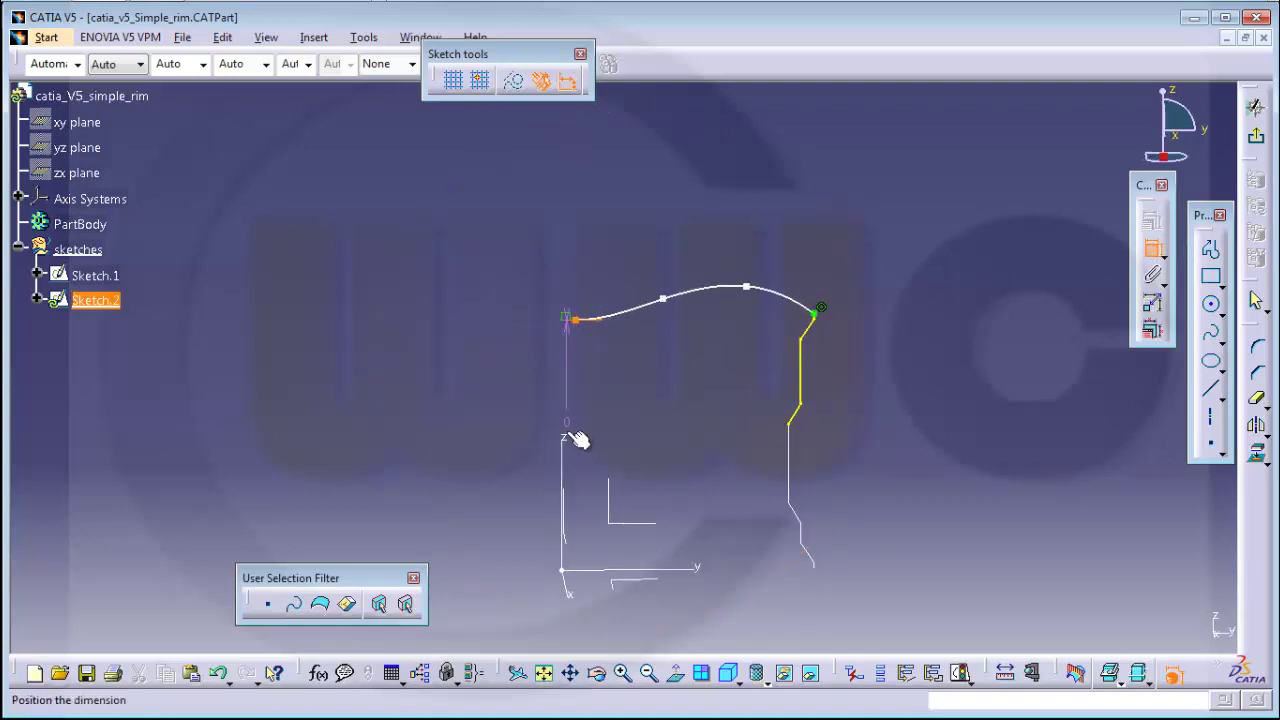
{"action": "left_click", "coordinate": [586, 394]}
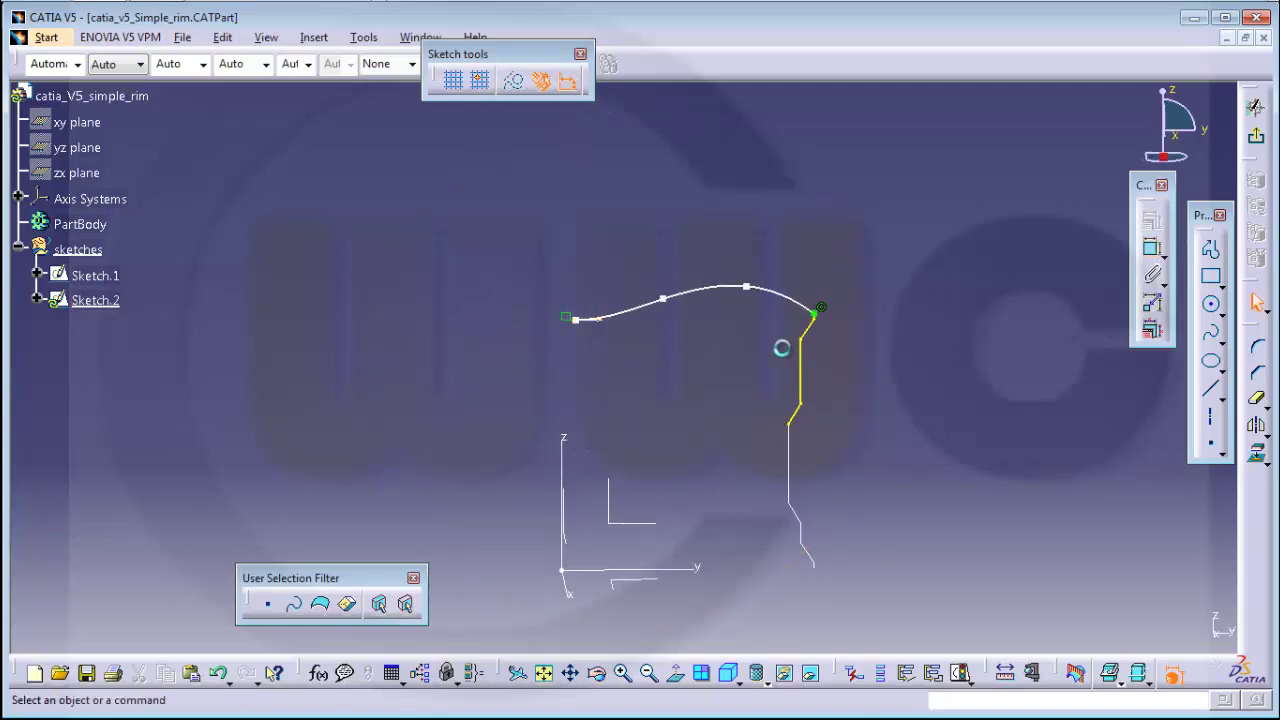
{"action": "left_click", "coordinate": [1152, 247]}
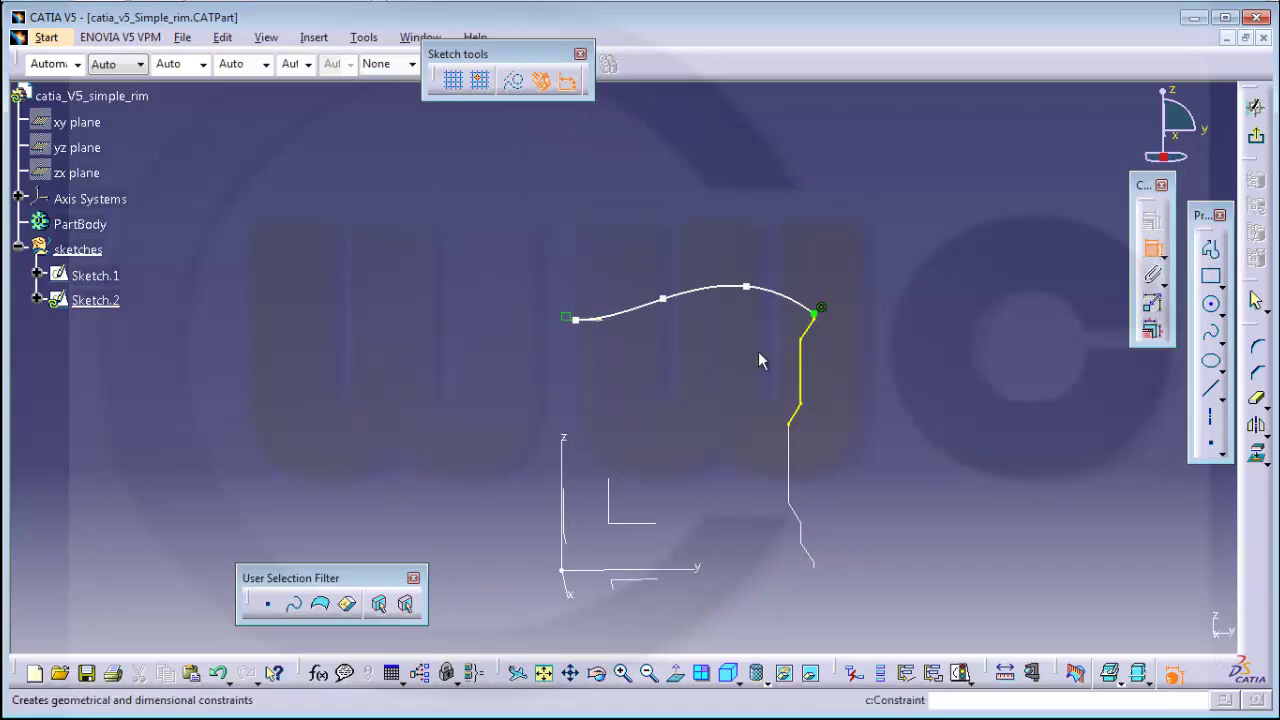
{"action": "left_click", "coordinate": [566, 440]}
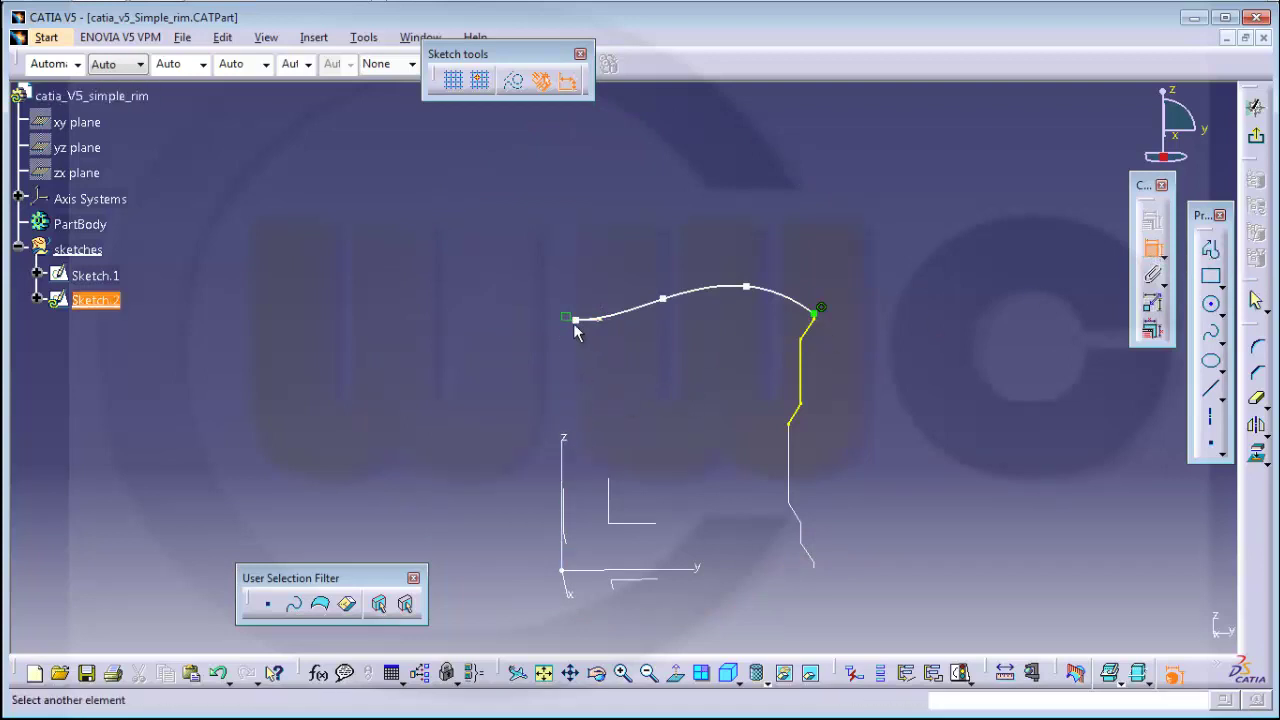
{"action": "left_click", "coordinate": [572, 322]}
{"action": "right_click", "coordinate": [572, 322]}
{"action": "left_click", "coordinate": [657, 431]}
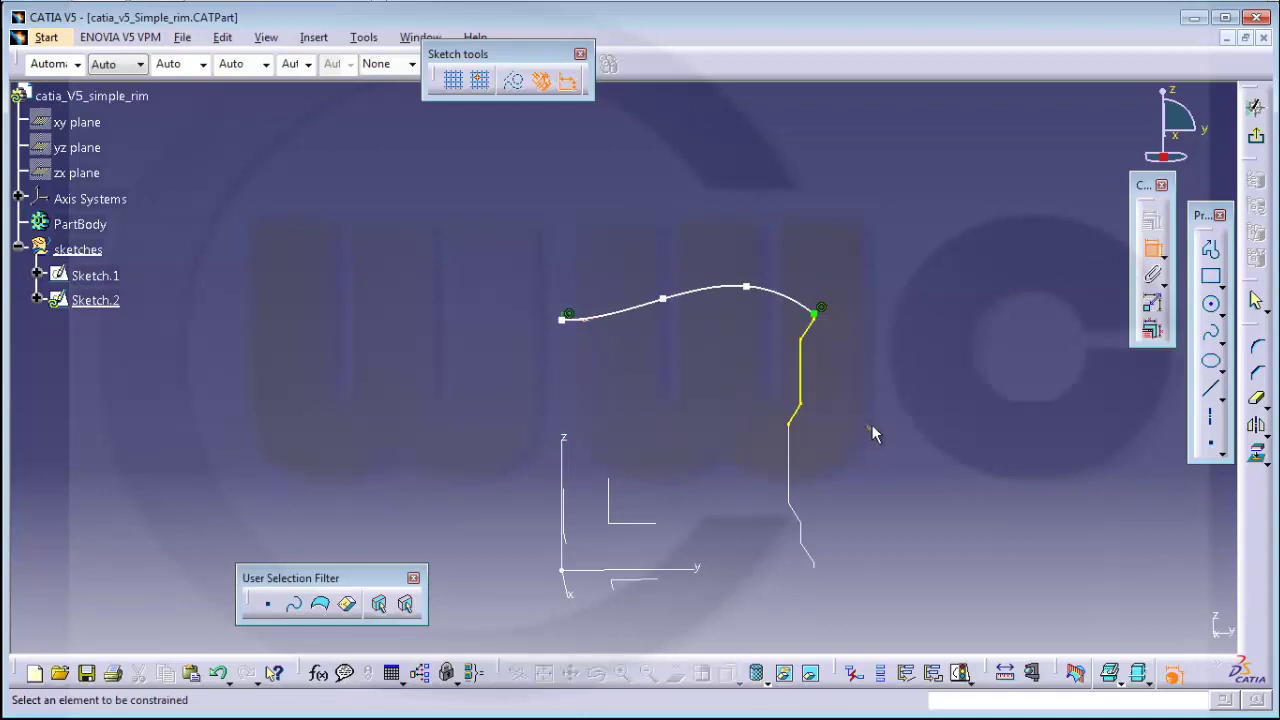
{"action": "middle_click_drag", "start_coordinate": [868, 426], "coordinate": [545, 368]}
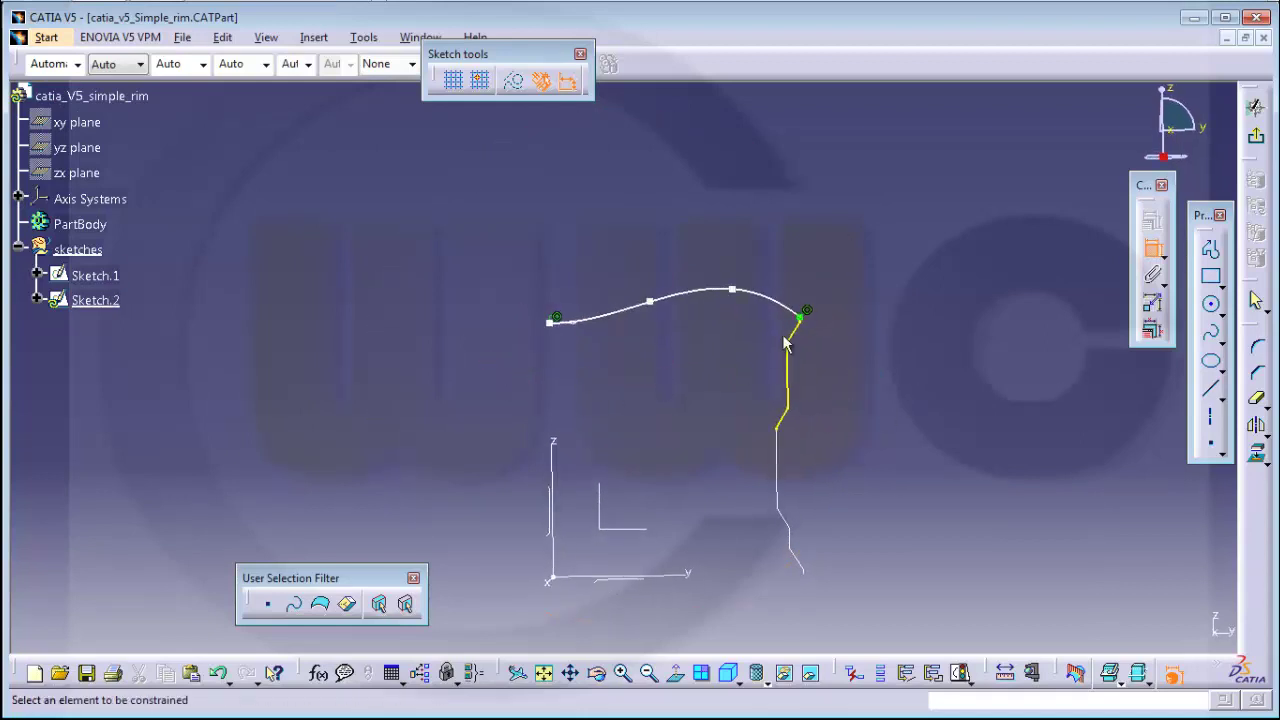
Draw a short horizontal line starting on the vertical axis.
{"action": "left_click", "coordinate": [1213, 255]}
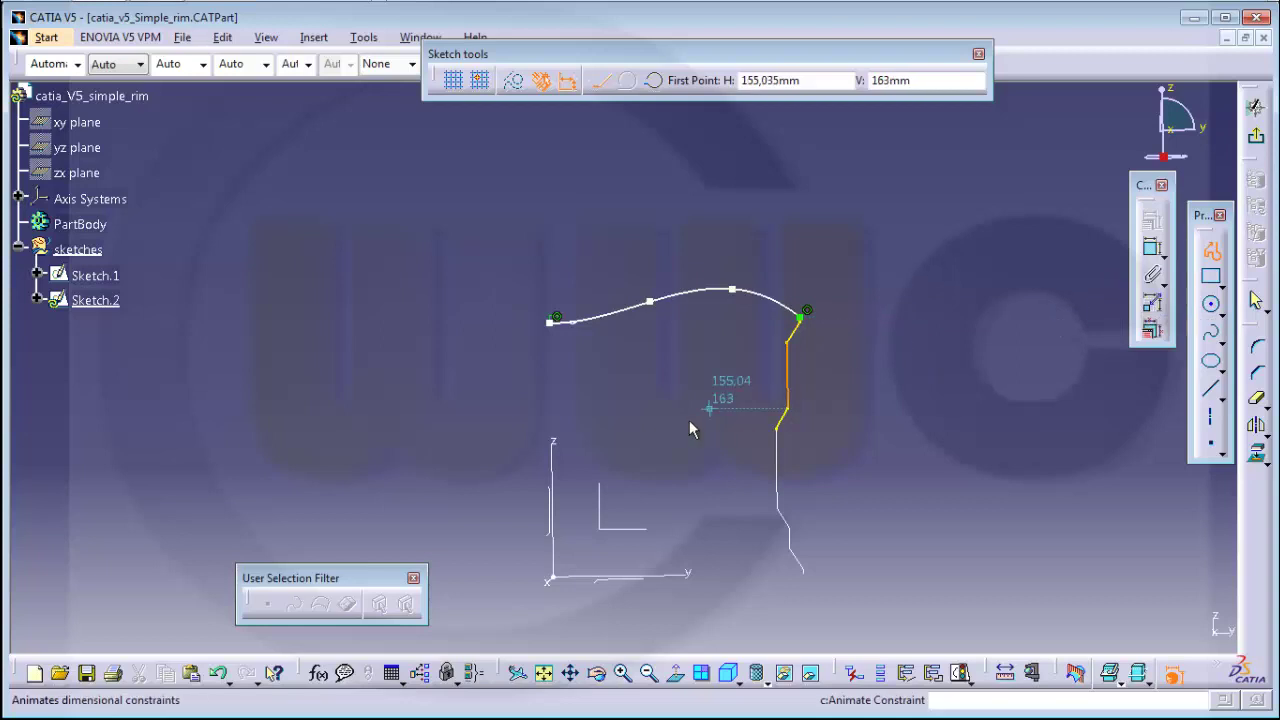
{"action": "left_click", "coordinate": [557, 421]}
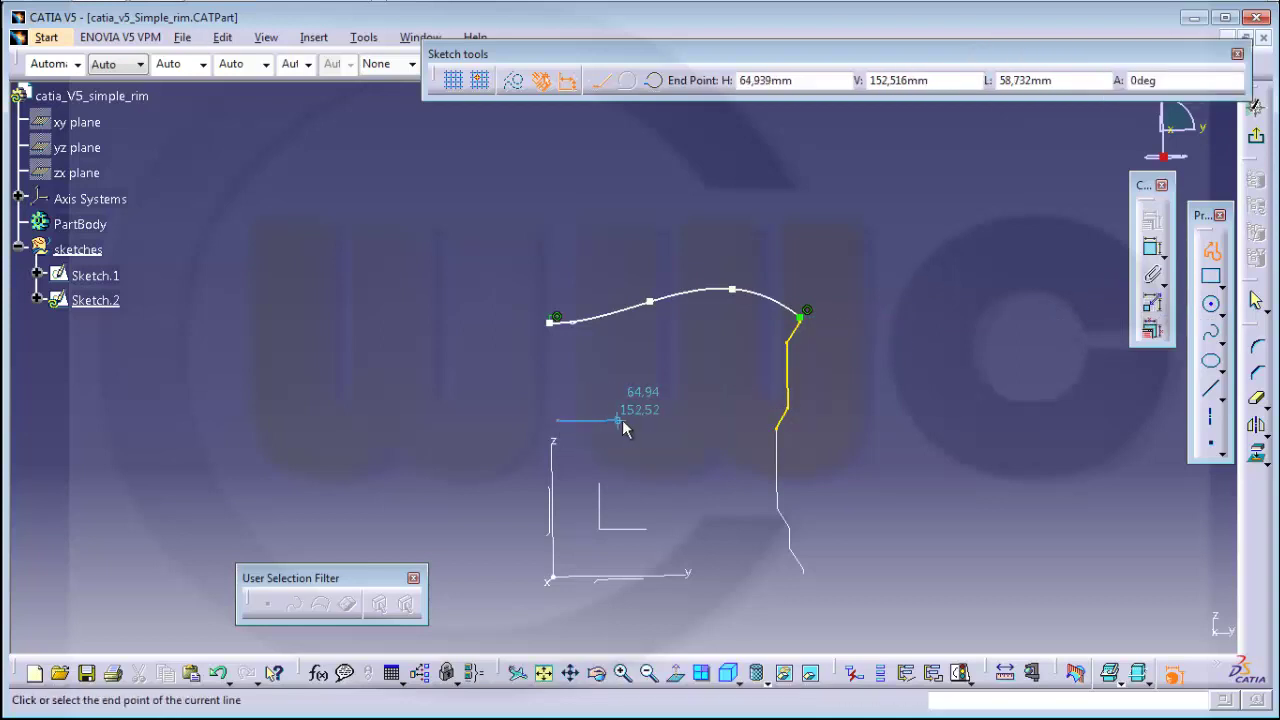
{"action": "left_click", "coordinate": [619, 420]}
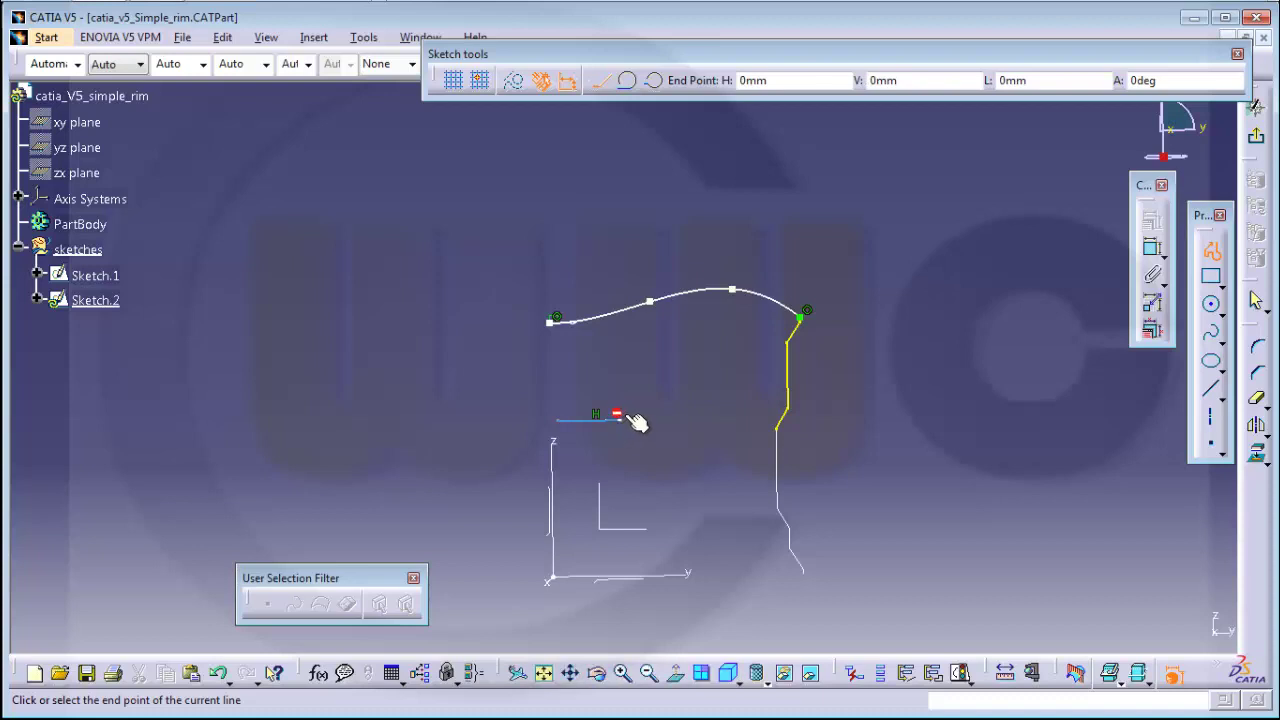
{"action": "key", "text": "Caps_Lock"}
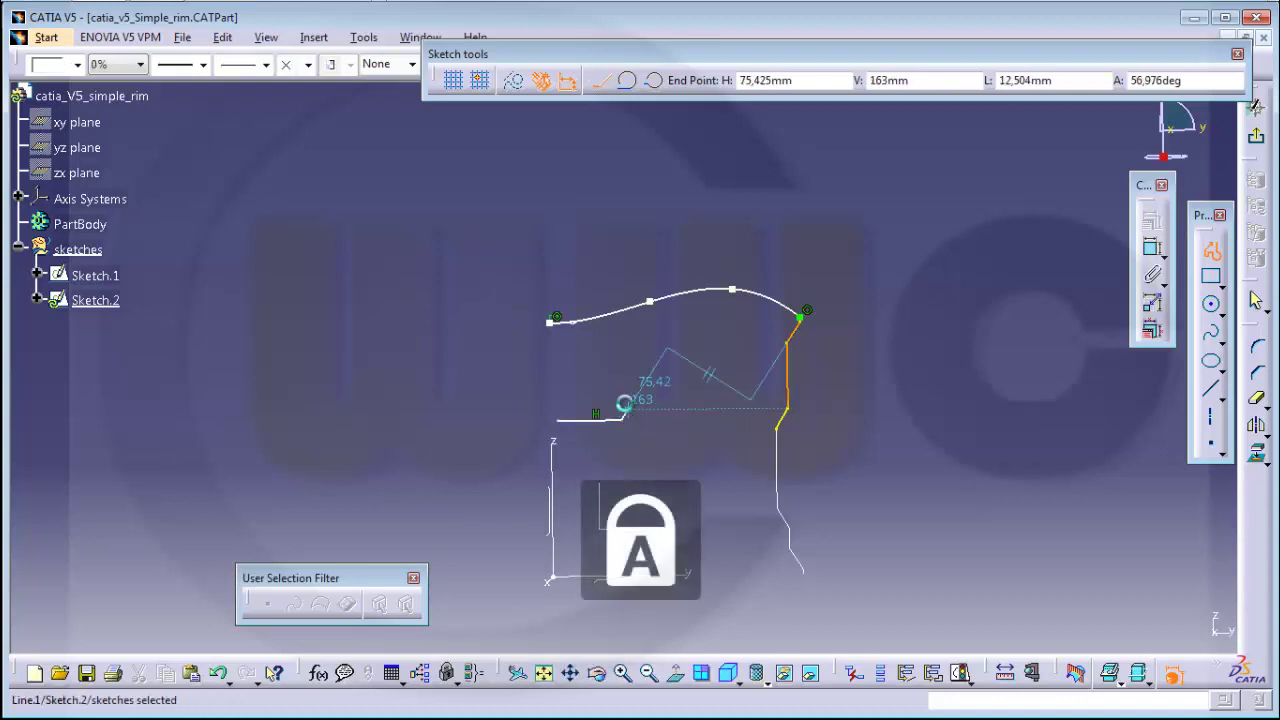
{"action": "key", "text": "Escape"}
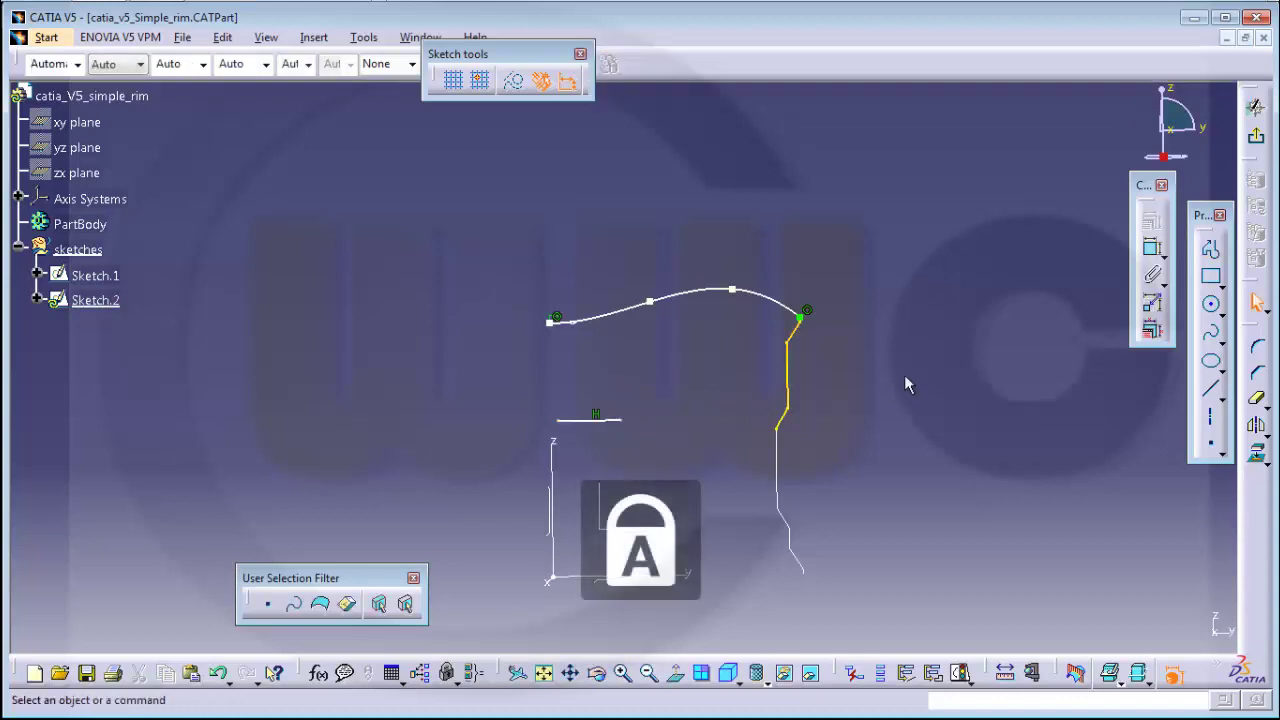
Draw a spline arching from the line's end through two points to the profile's lower end.
{"action": "left_click", "coordinate": [1211, 333]}
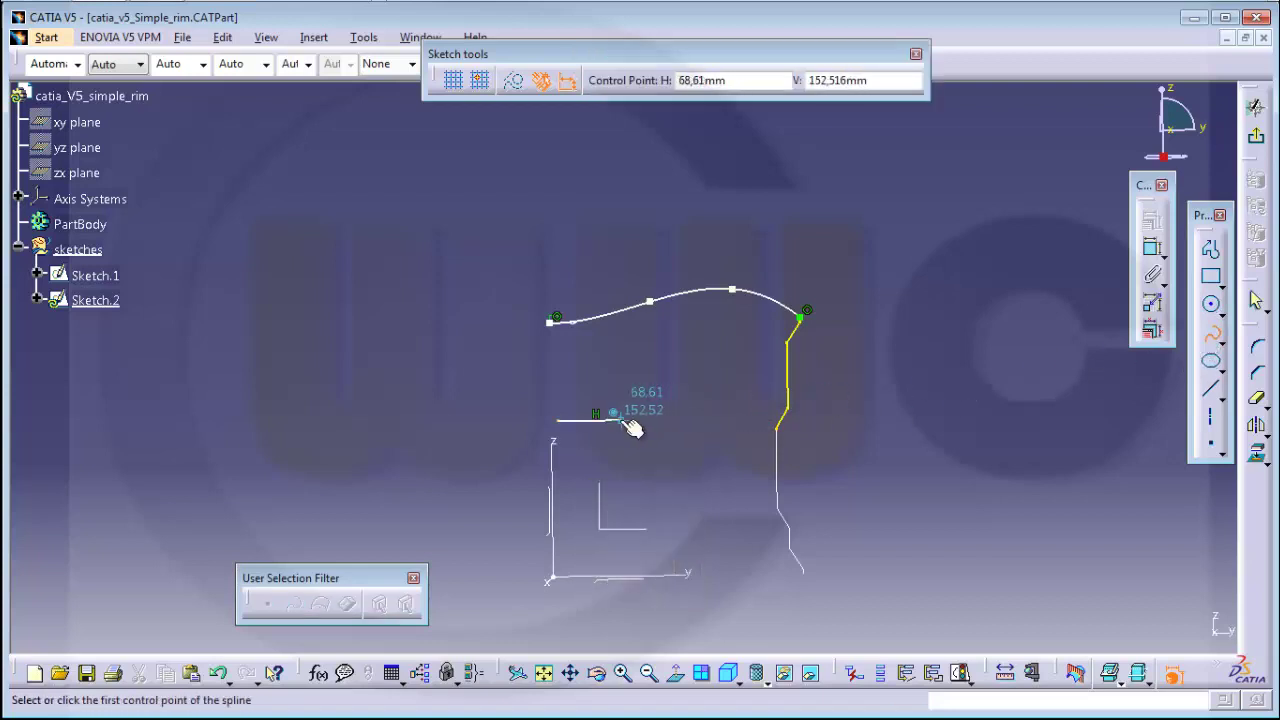
{"action": "left_click", "coordinate": [621, 419]}
{"action": "left_click", "coordinate": [643, 379]}
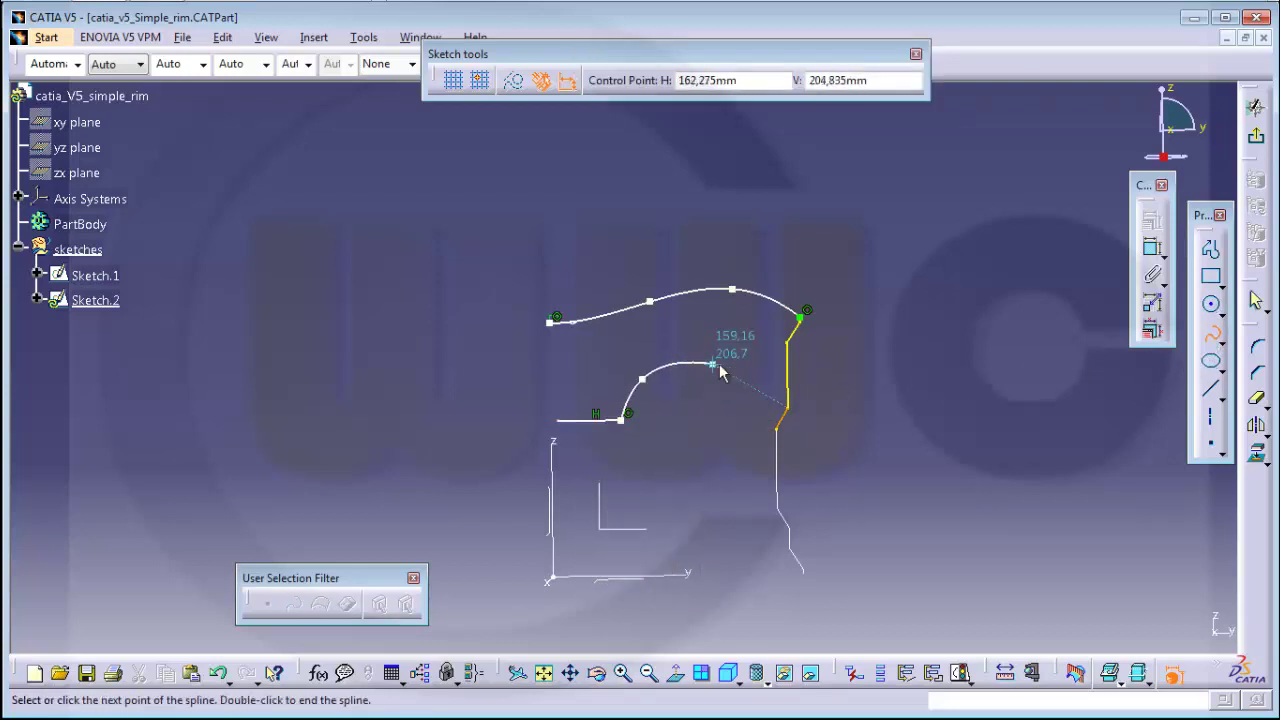
{"action": "left_click", "coordinate": [719, 369]}
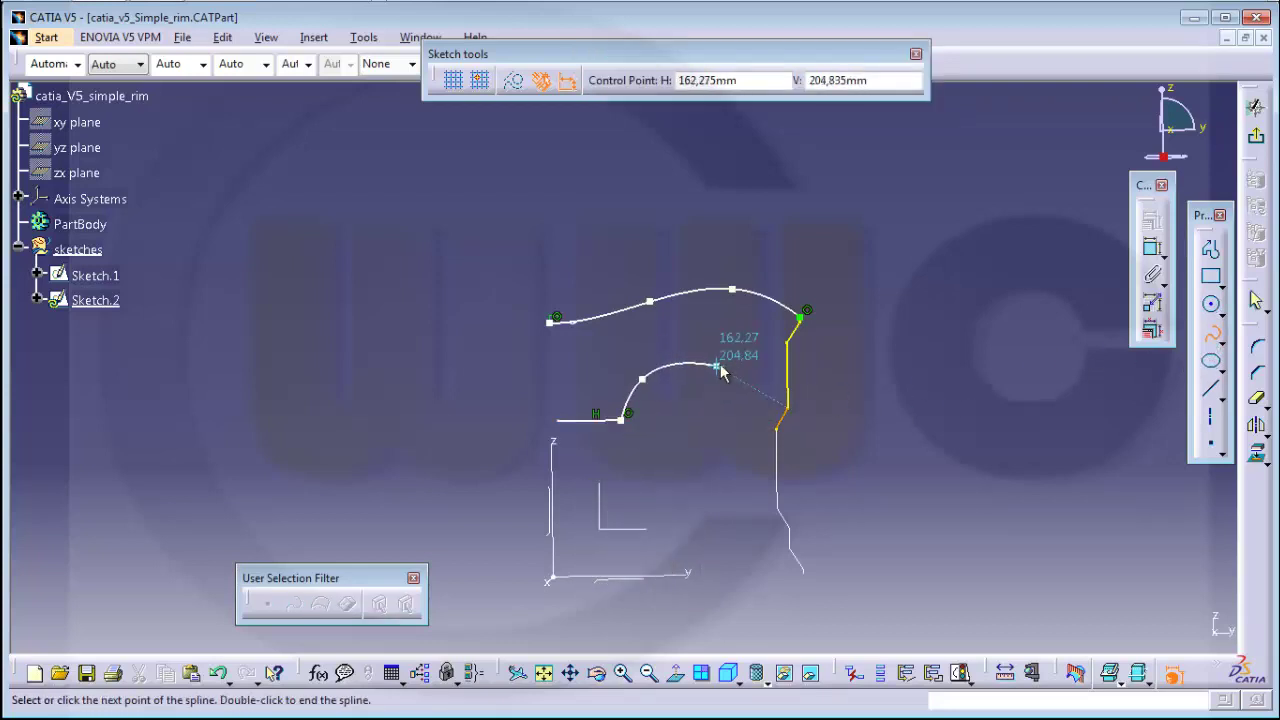
{"action": "left_click", "coordinate": [776, 427]}
{"action": "key", "text": "Escape"}
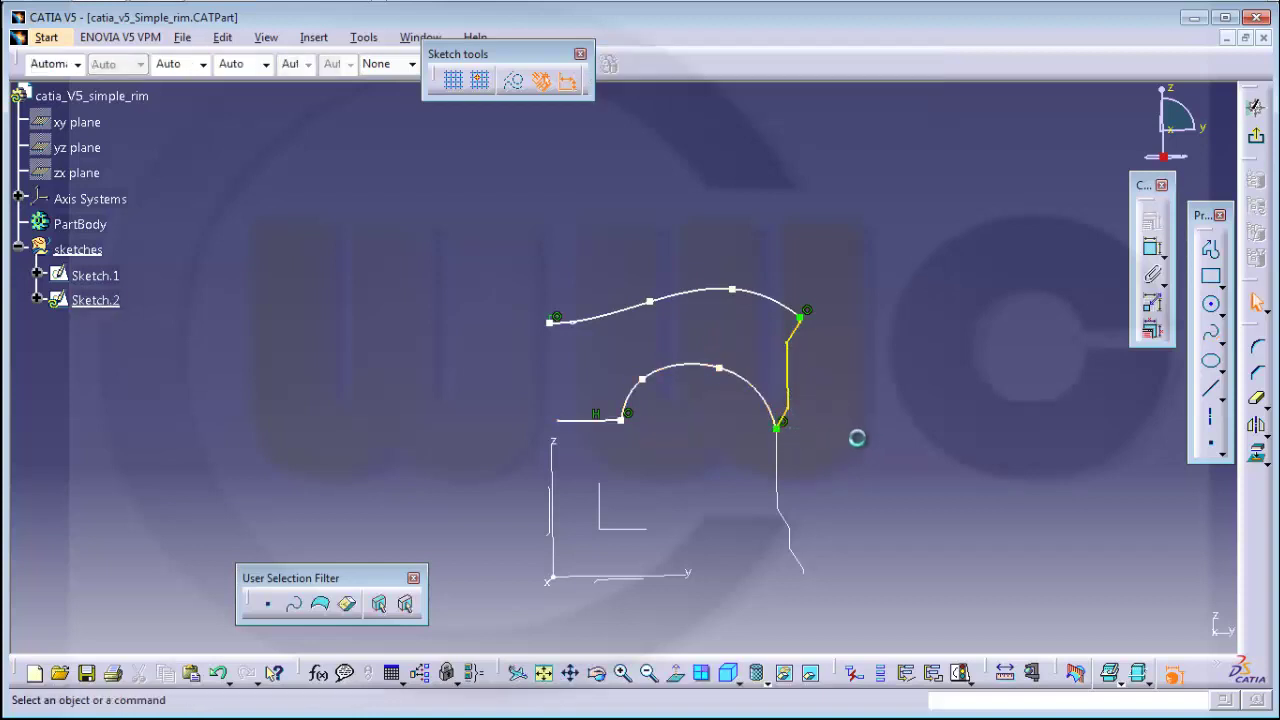
{"action": "left_click", "coordinate": [623, 408]}
{"action": "left_click", "coordinate": [868, 419]}
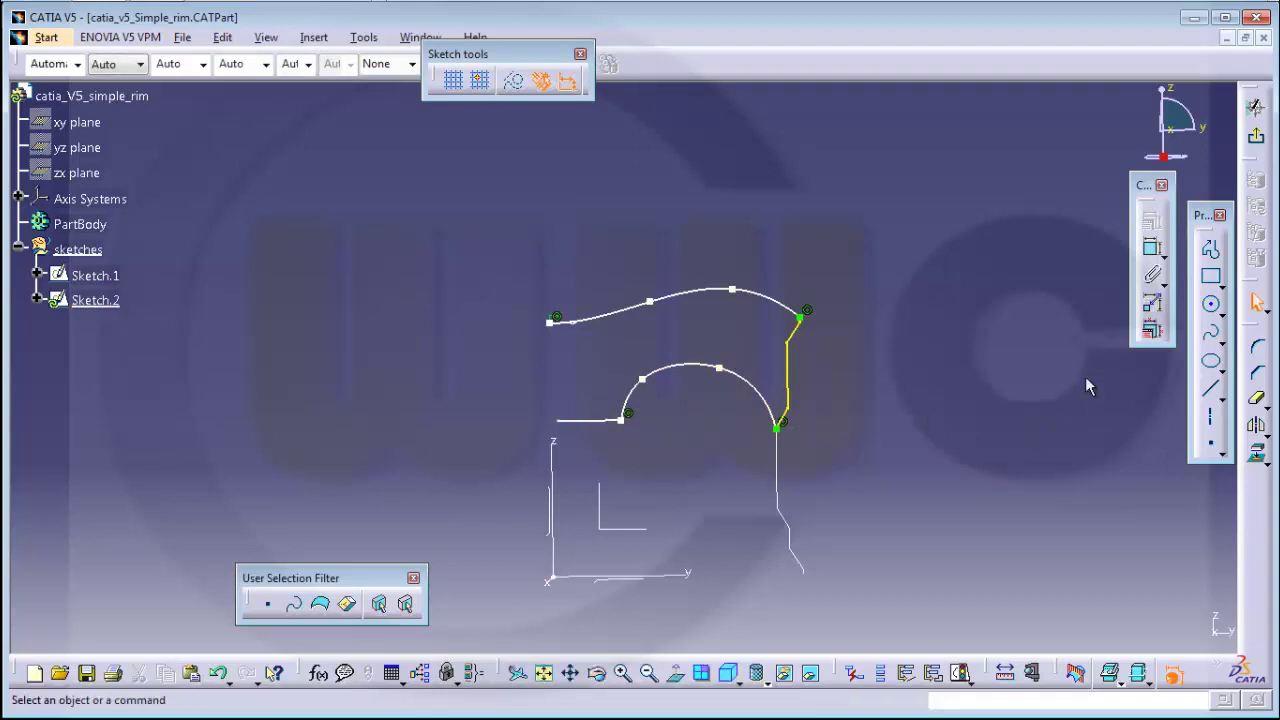
Make the horizontal line's left endpoint coincident with the vertical axis.
{"action": "left_click", "coordinate": [1153, 250]}
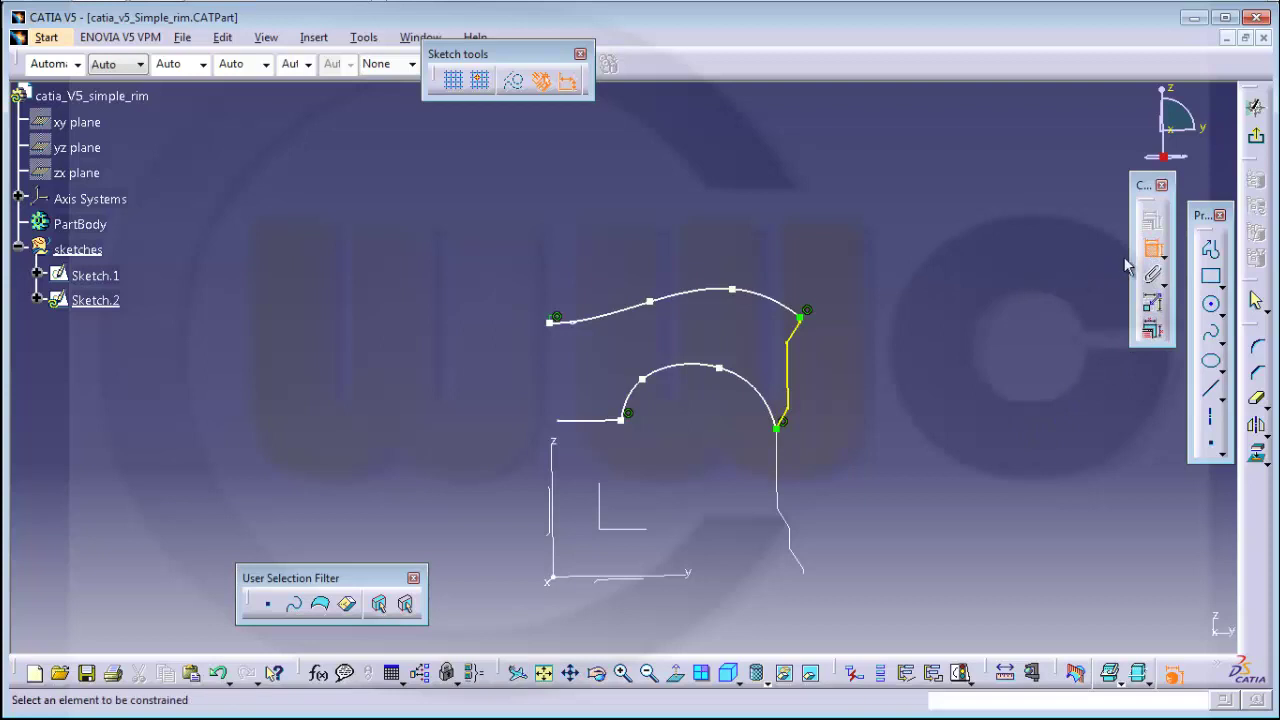
{"action": "key", "text": "Escape"}
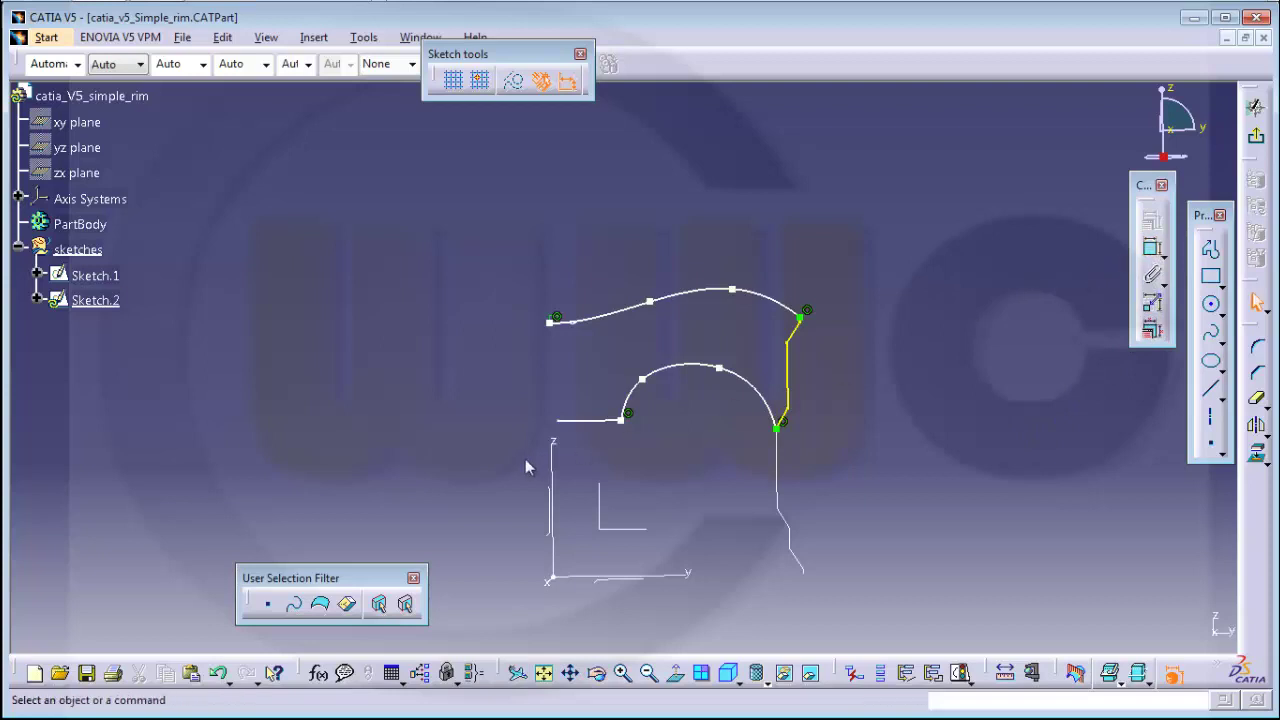
{"action": "left_click", "coordinate": [571, 428]}
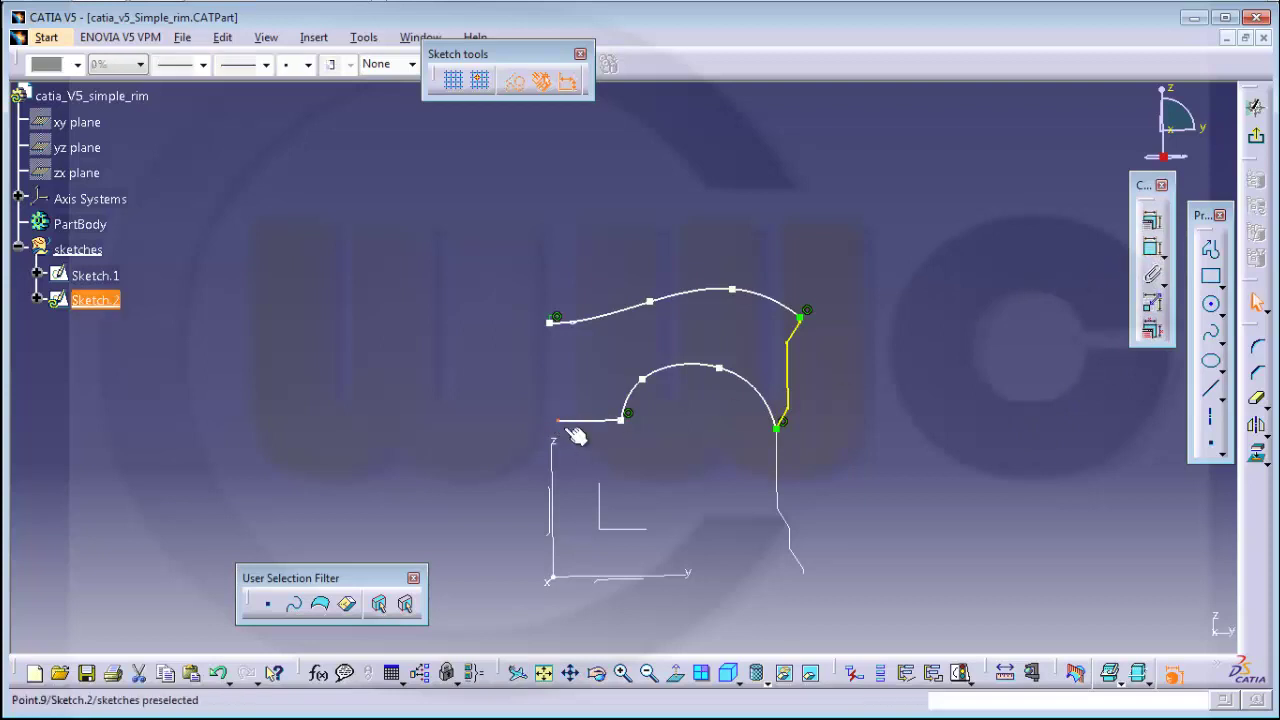
{"action": "left_click", "coordinate": [554, 442]}
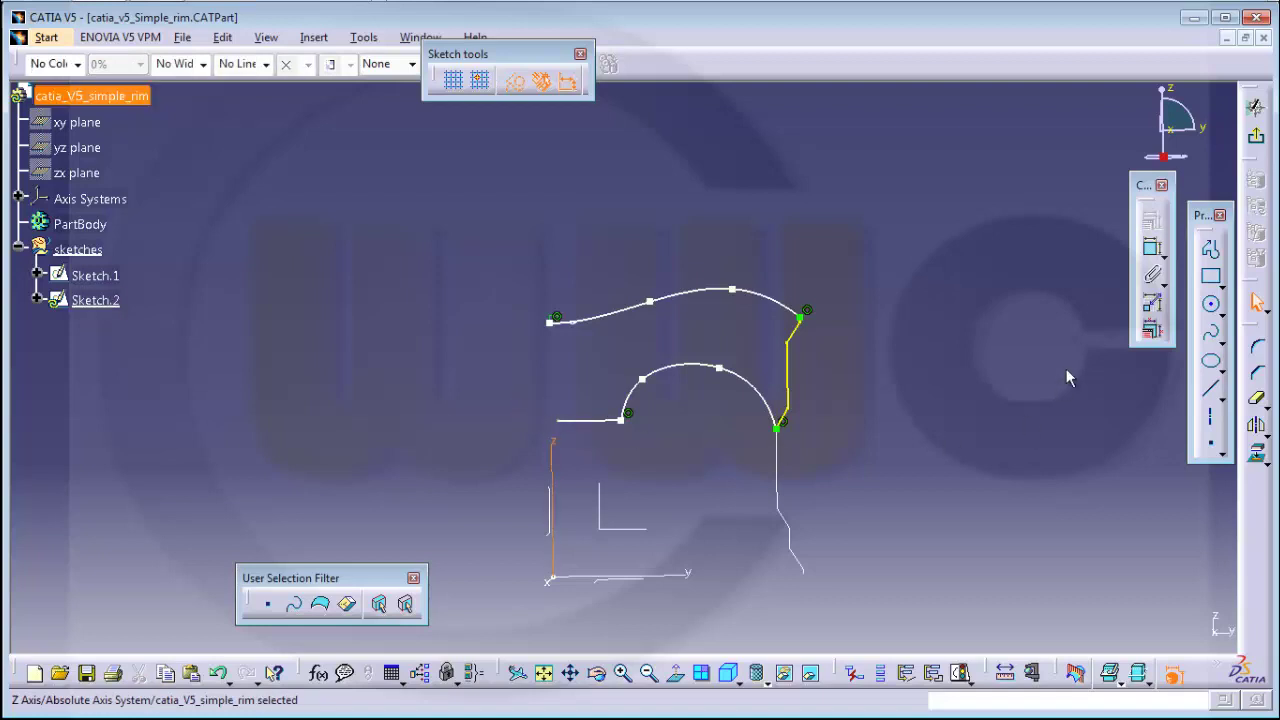
{"action": "key", "text": "Escape"}
{"action": "left_click", "coordinate": [1148, 250]}
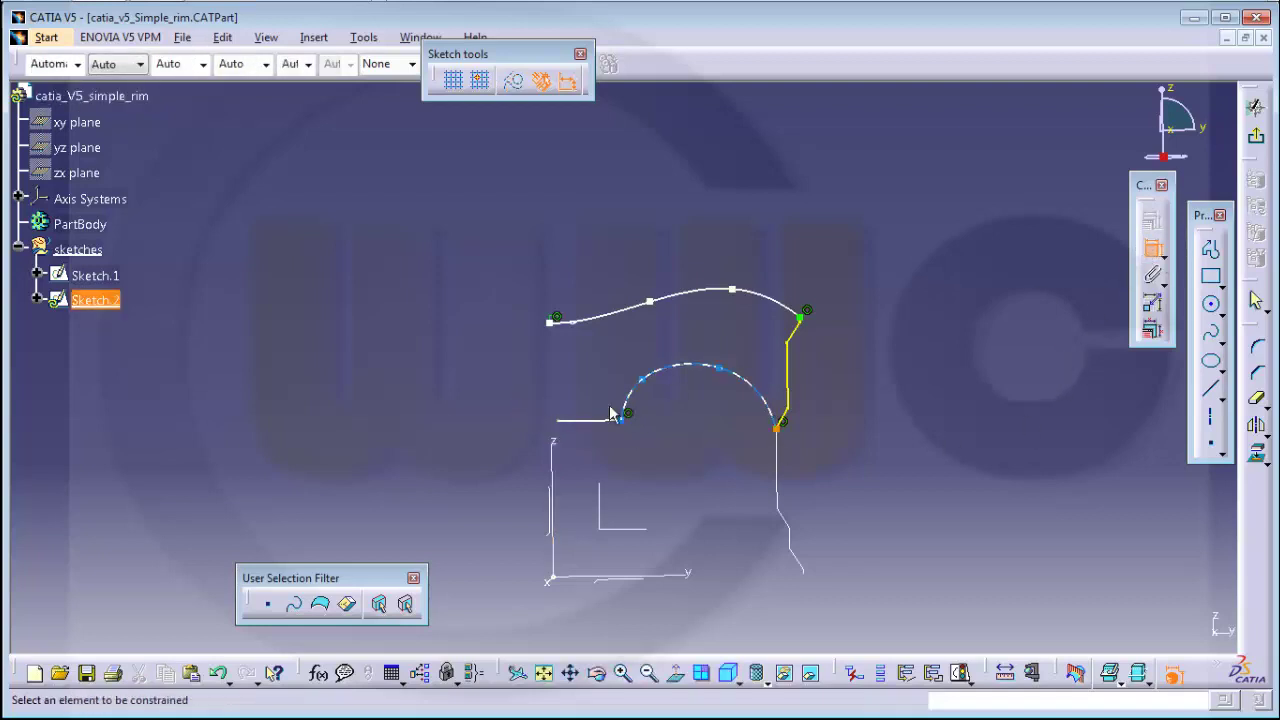
{"action": "left_click", "coordinate": [555, 436]}
{"action": "right_click", "coordinate": [552, 449]}
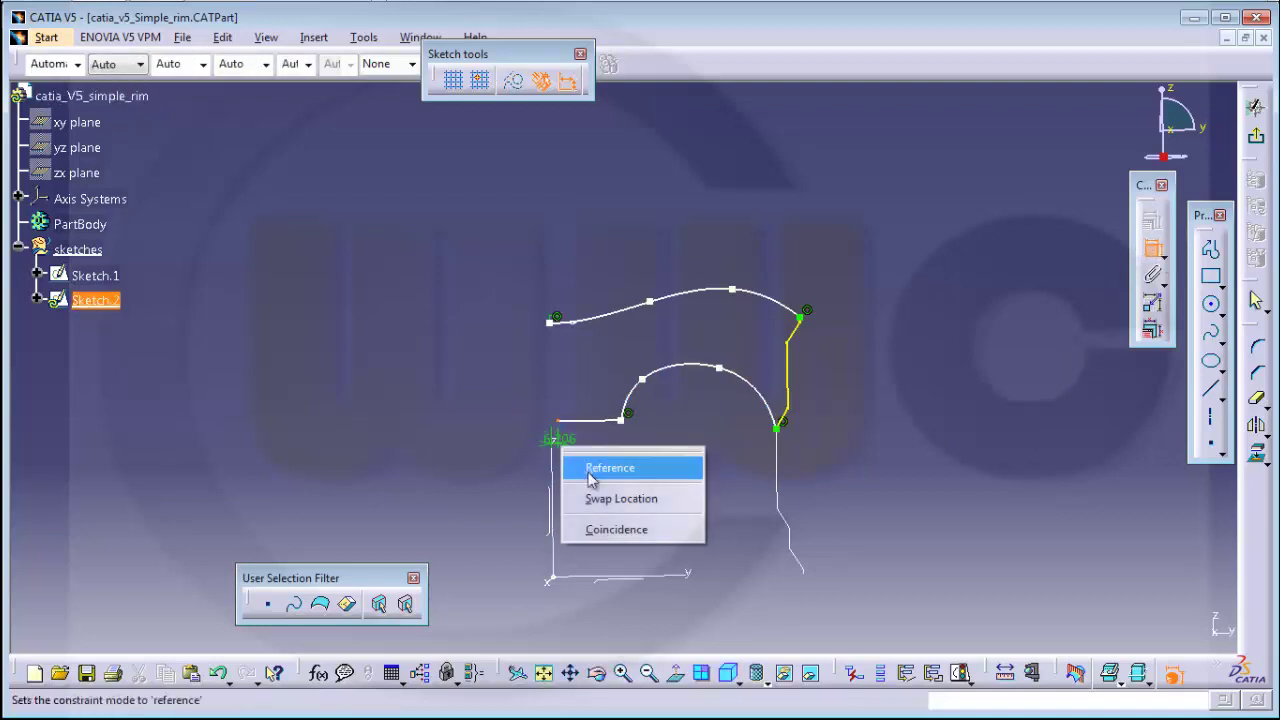
{"action": "left_click", "coordinate": [606, 530]}
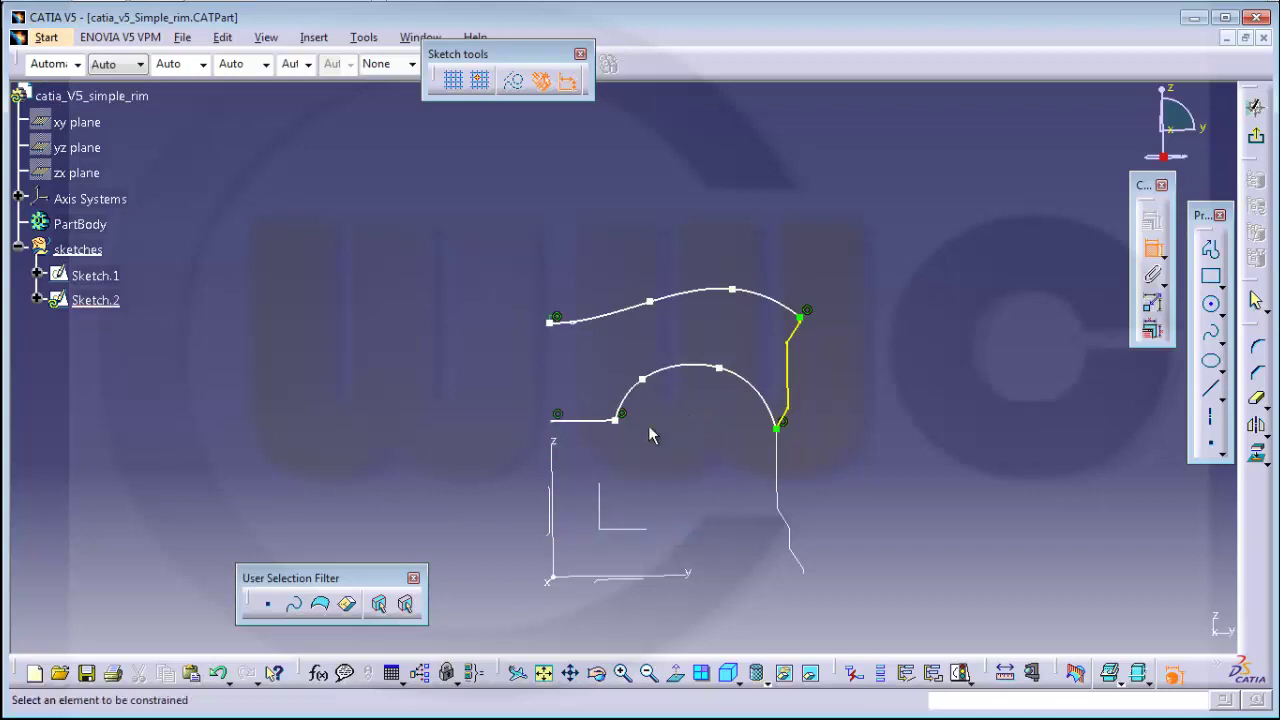
Dimension the line's height above the horizontal axis at 130 mm.
{"action": "left_click", "coordinate": [590, 422]}
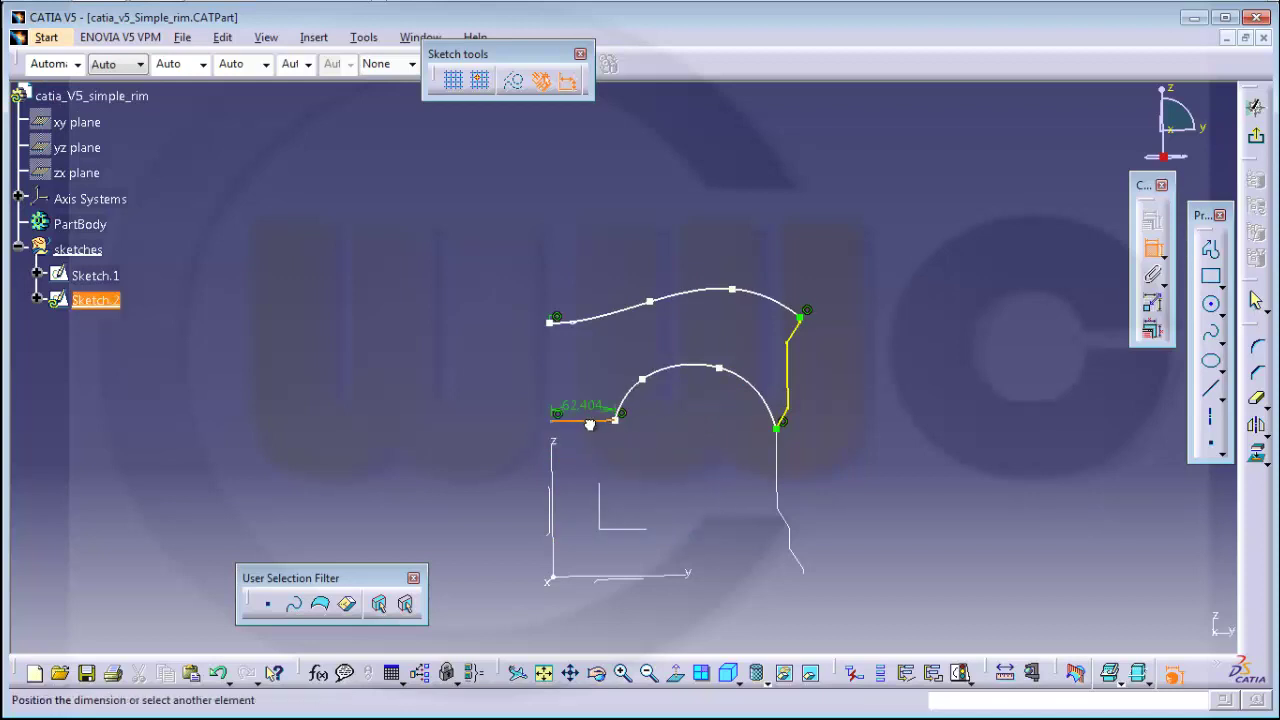
{"action": "left_click", "coordinate": [694, 577]}
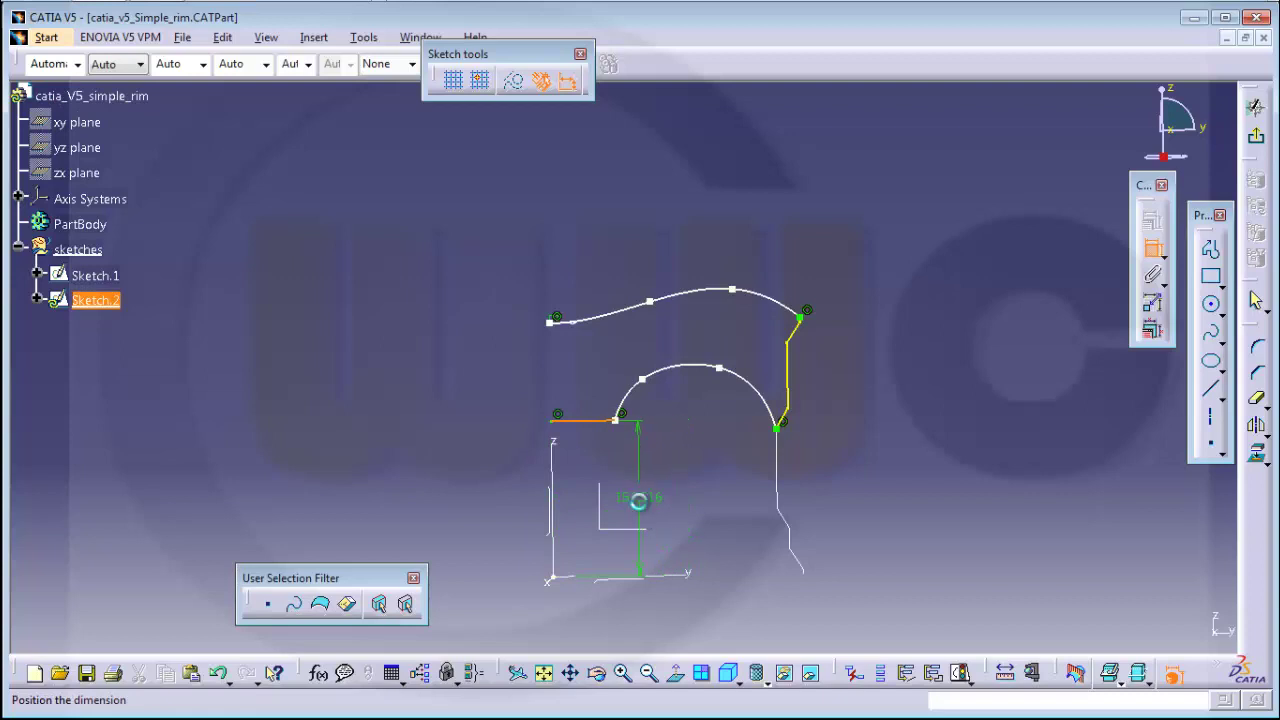
{"action": "double_click", "coordinate": [648, 508]}
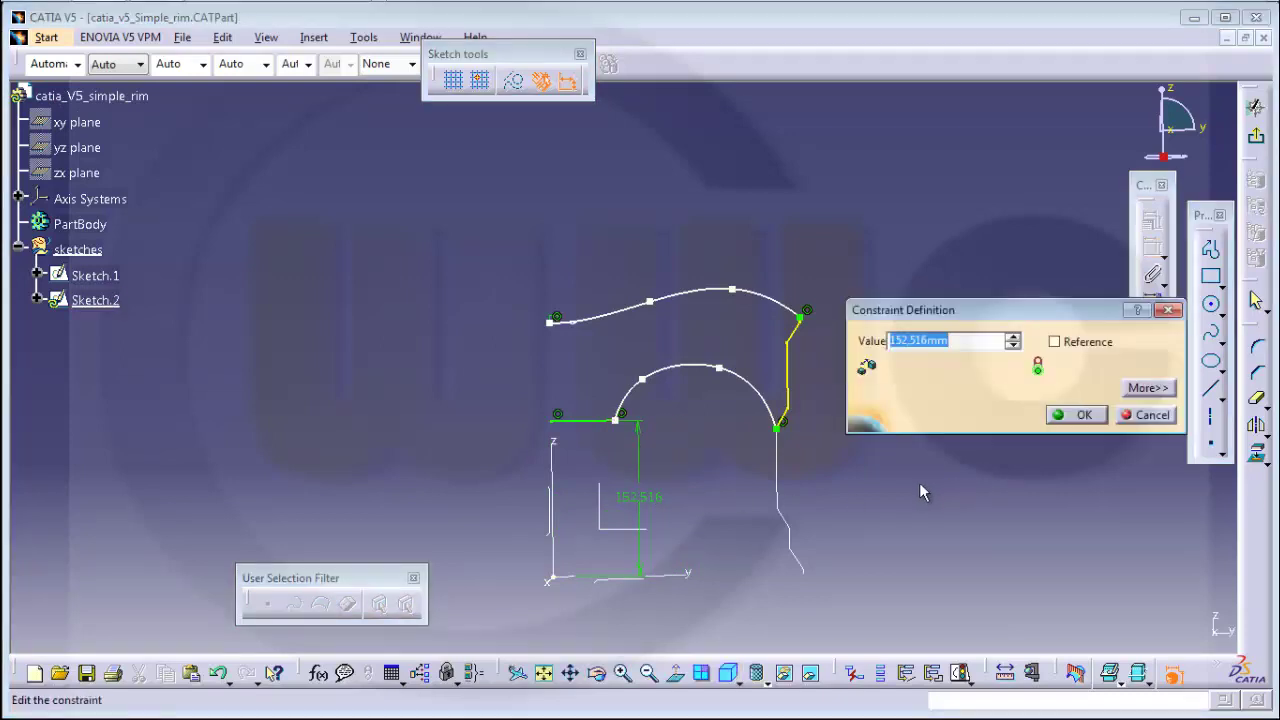
{"action": "type", "text": "130"}
{"action": "key", "text": "Return"}
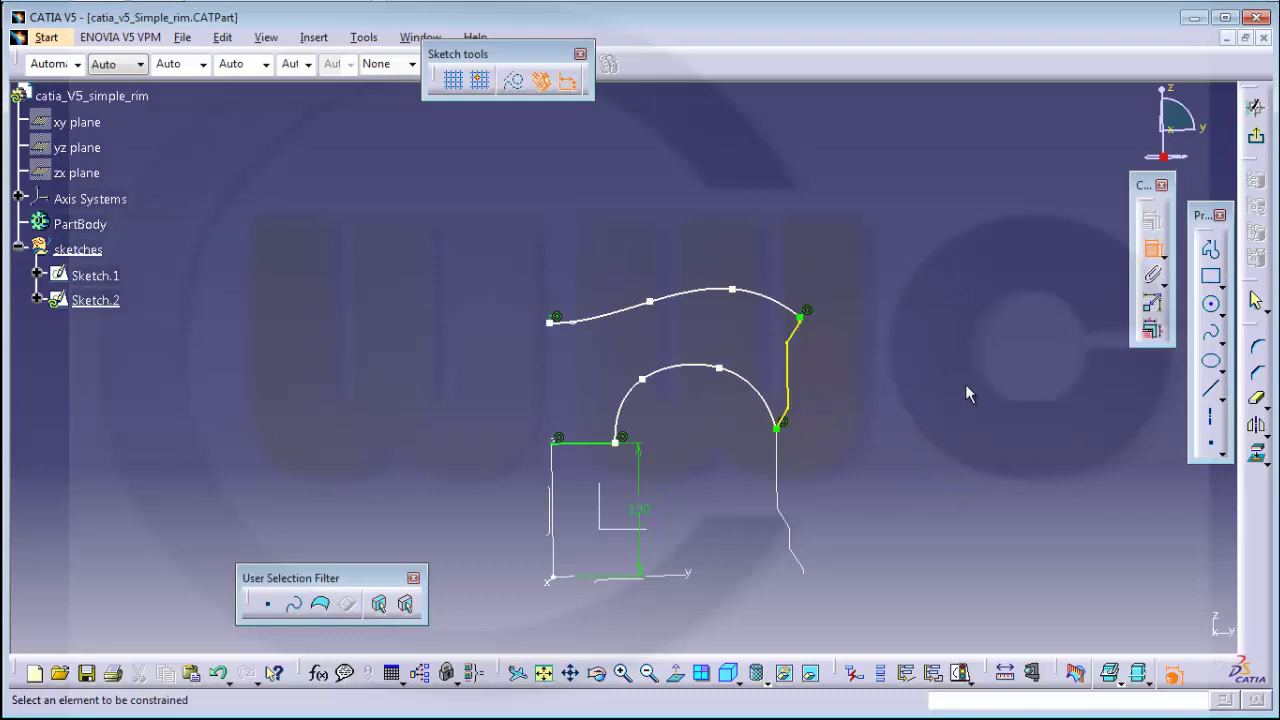
Enable tangency at the arch spline's CtrlPoint.1 and make it perpendicular to the short line.
{"action": "double_click", "coordinate": [632, 428]}
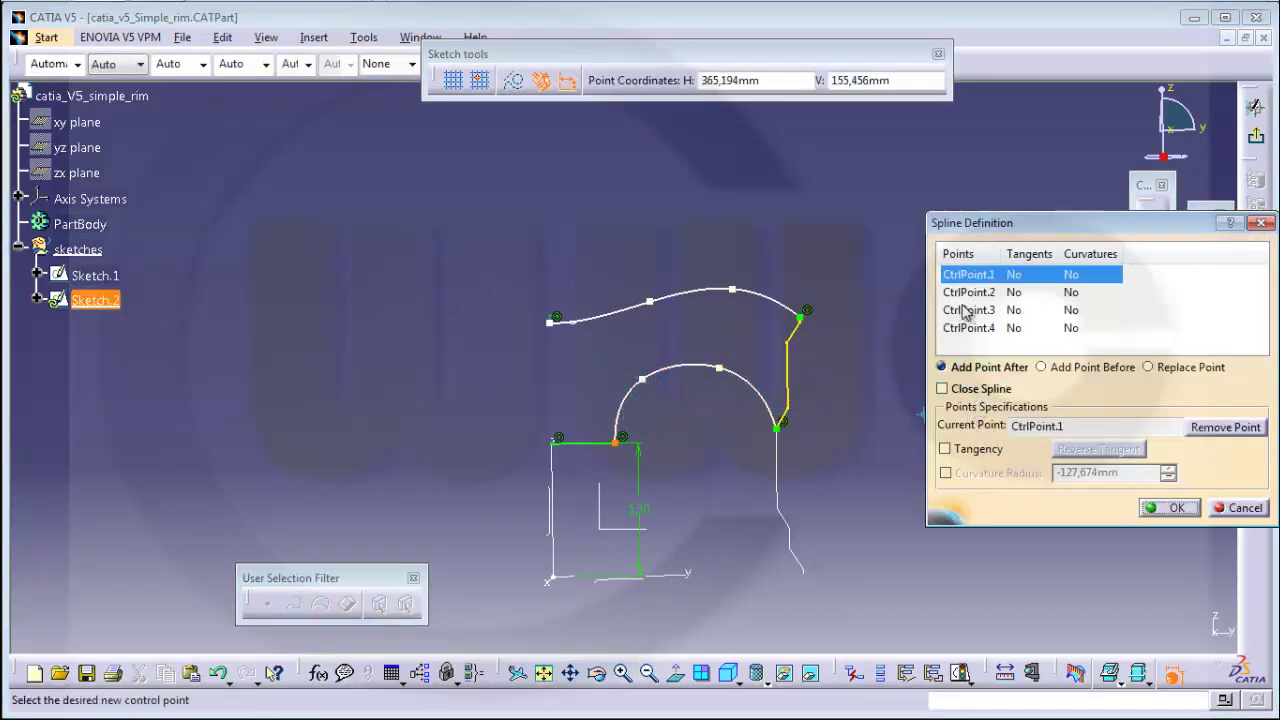
{"action": "left_click", "coordinate": [945, 449]}
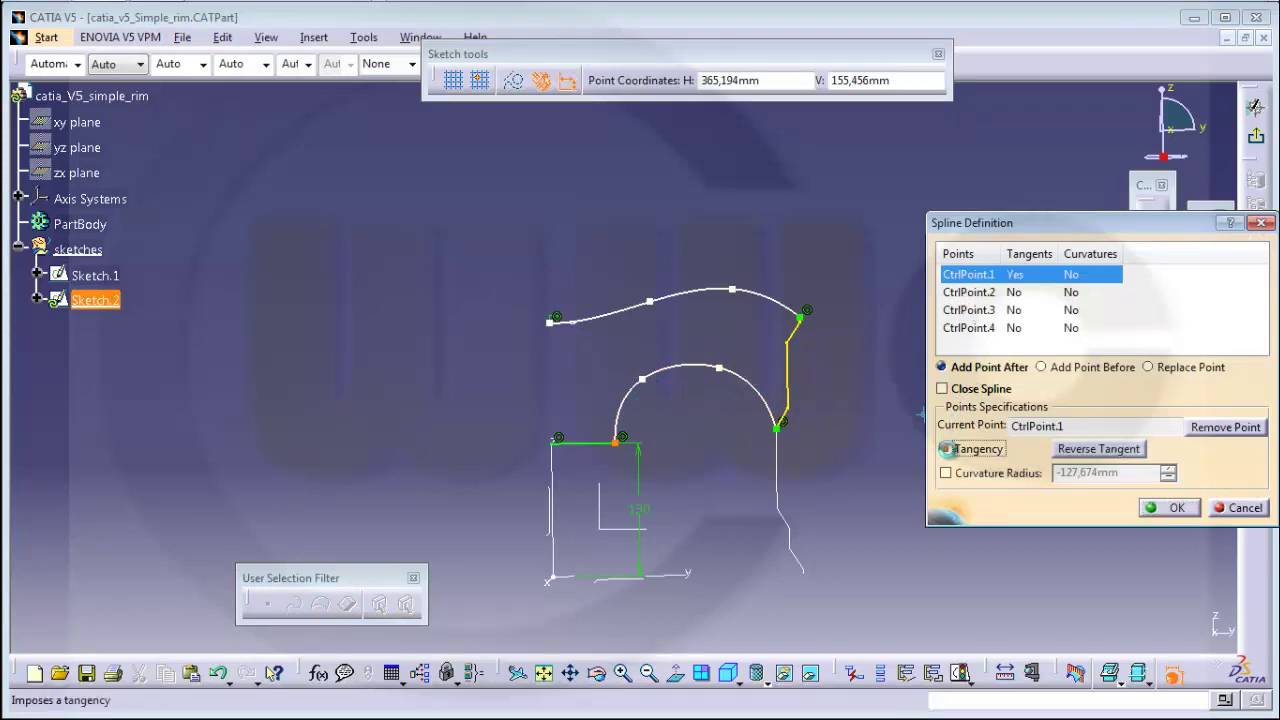
{"action": "left_click", "coordinate": [1176, 509]}
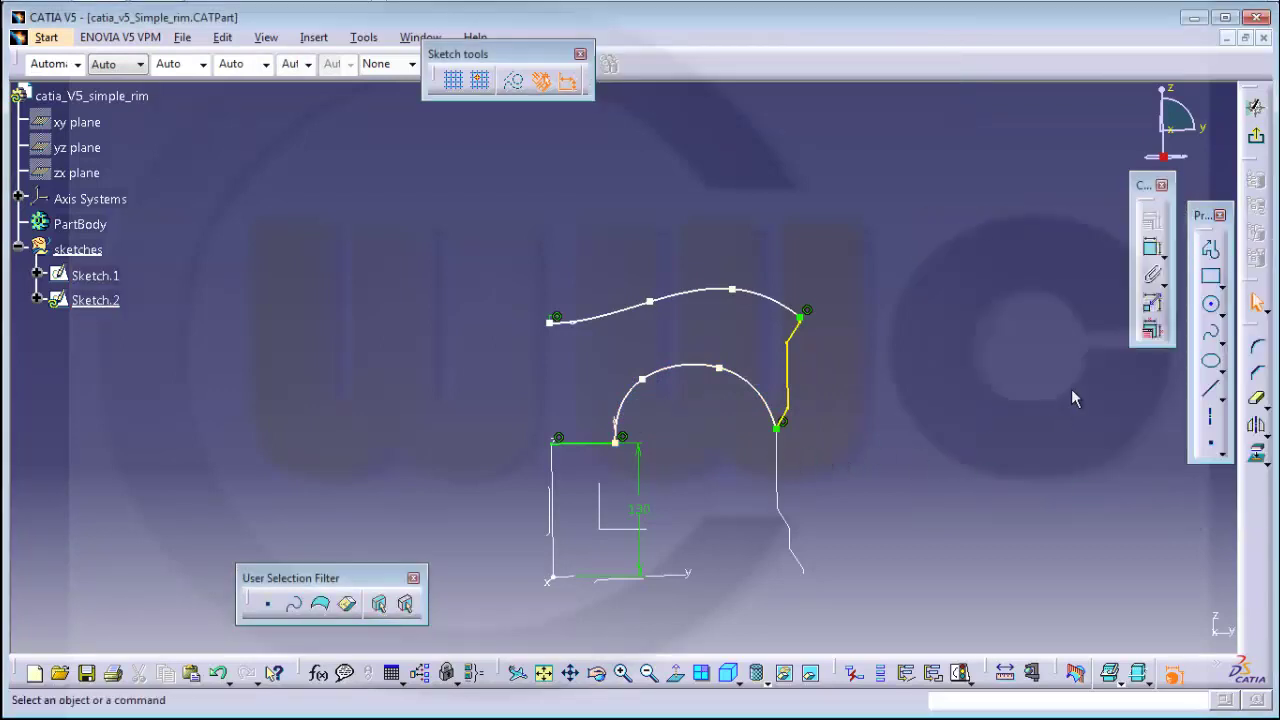
{"action": "left_click", "coordinate": [1155, 258]}
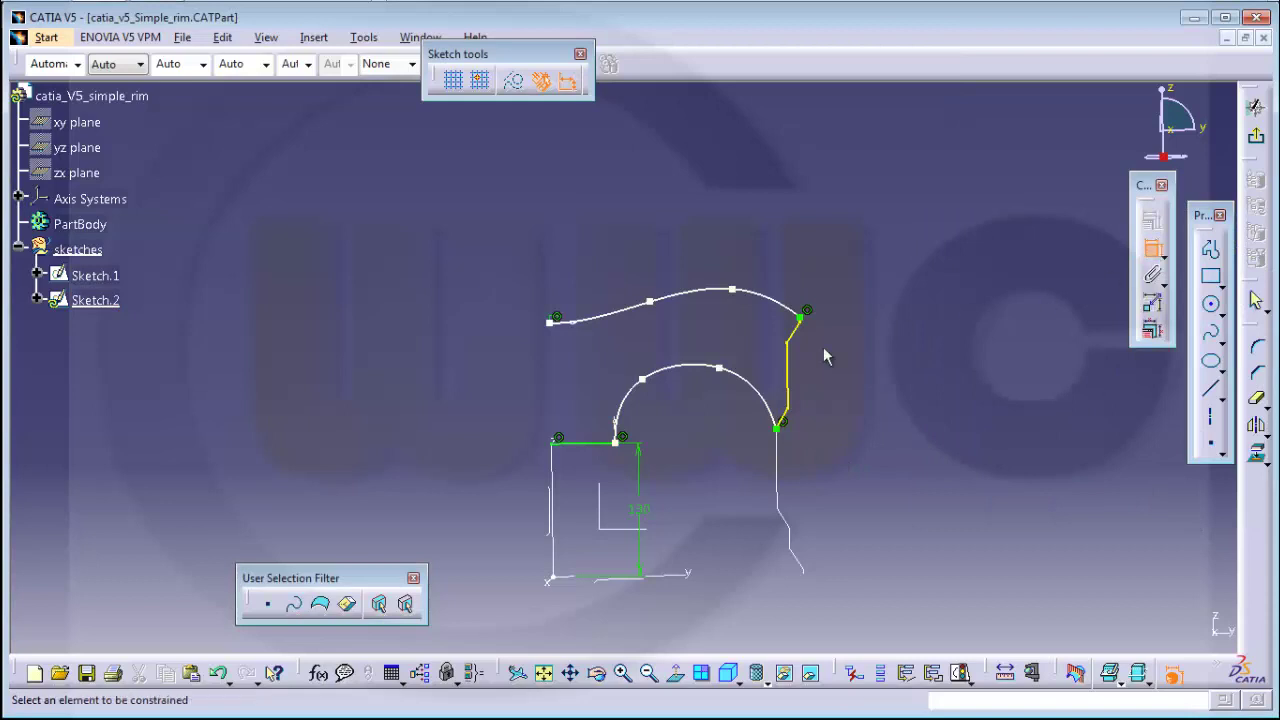
{"action": "left_click", "coordinate": [612, 438]}
{"action": "right_click", "coordinate": [595, 401]}
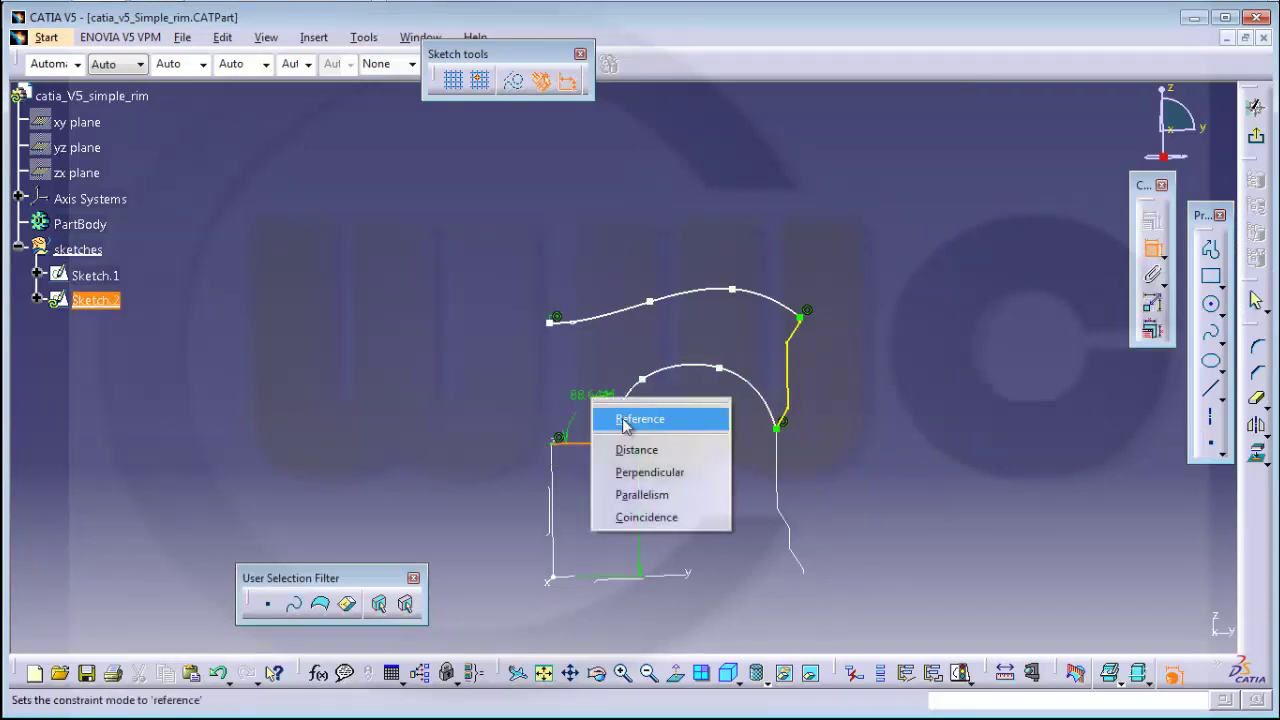
{"action": "left_click", "coordinate": [650, 472]}
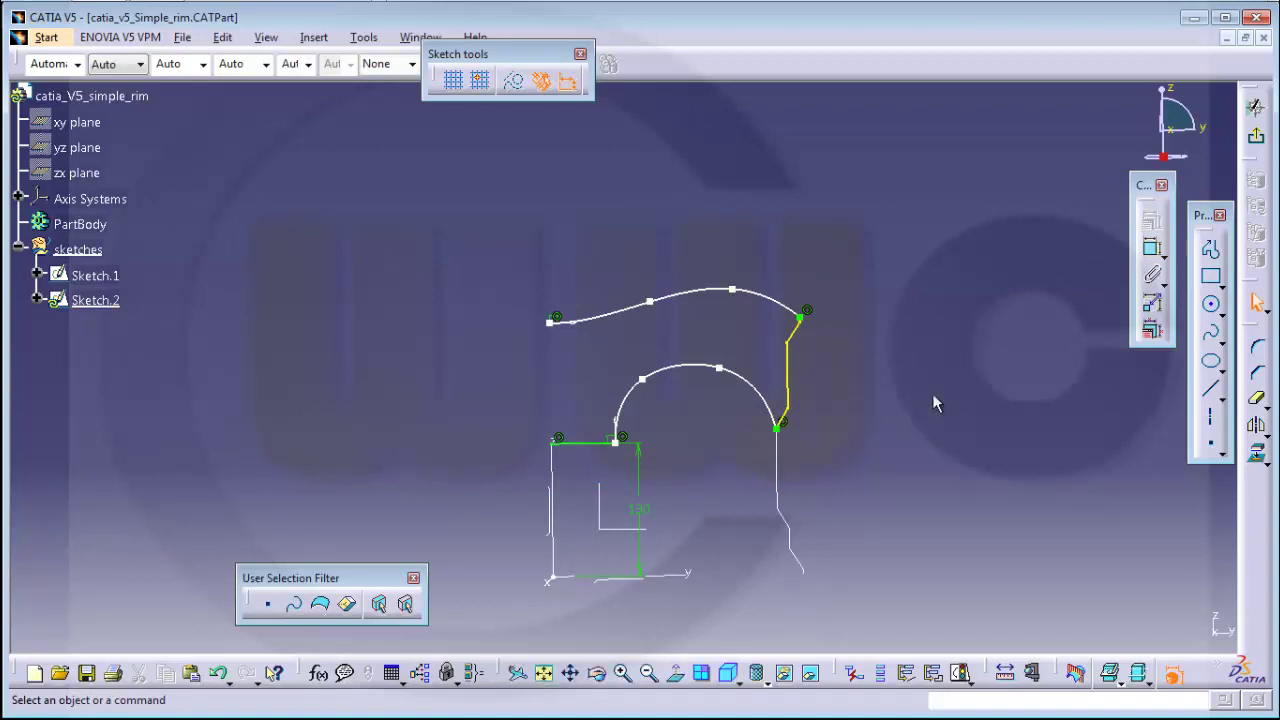
Nudge the arch spline's control points to refine its shape.
{"action": "left_click", "coordinate": [650, 390]}
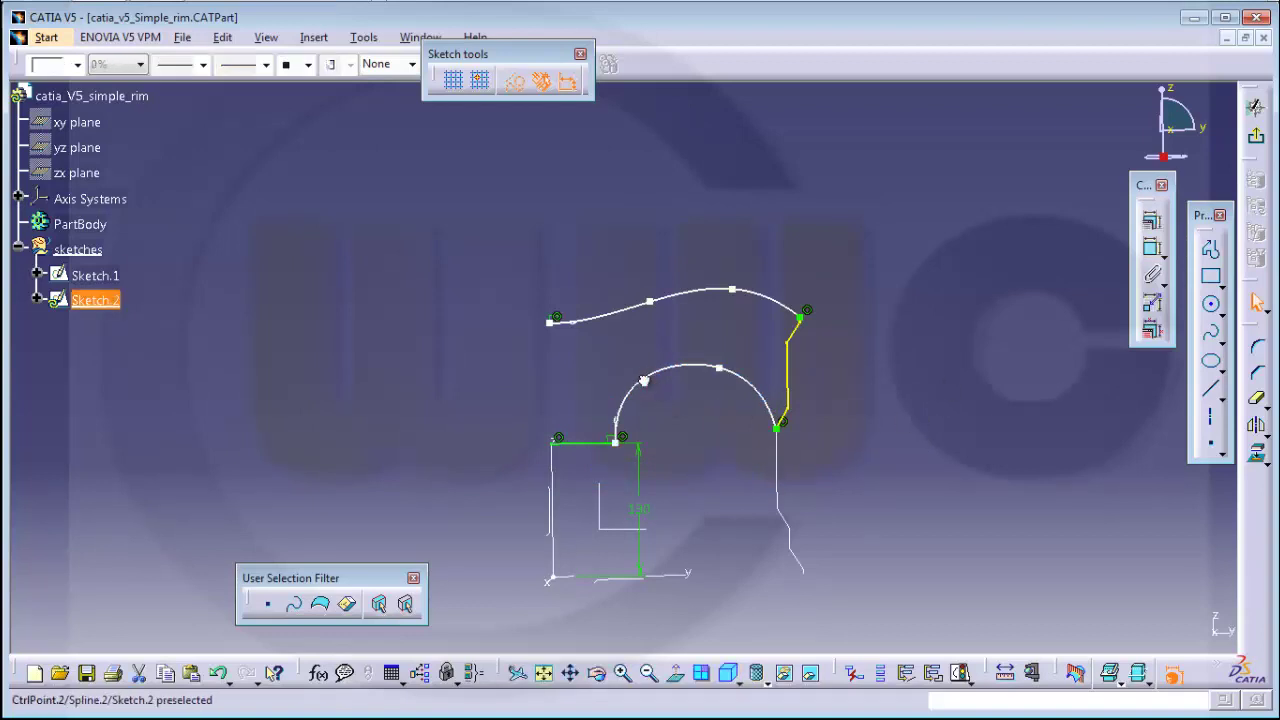
{"action": "left_click_drag", "start_coordinate": [721, 372], "coordinate": [723, 379]}
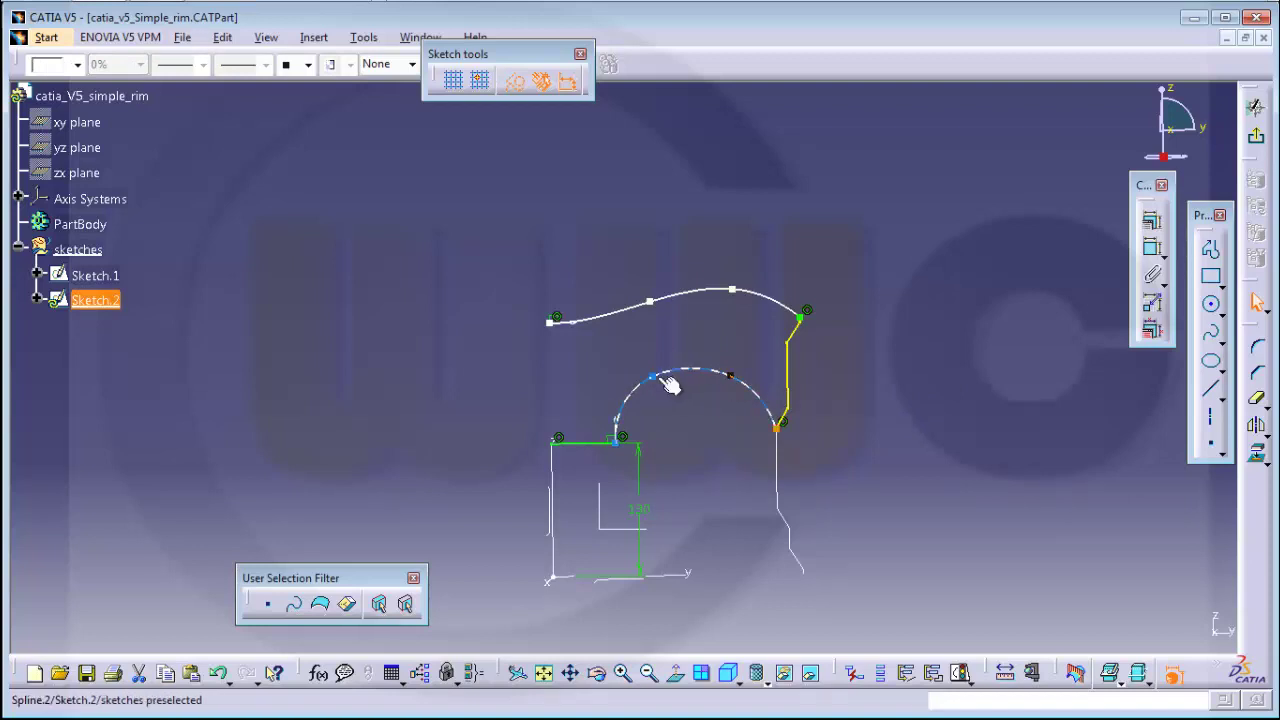
{"action": "left_click_drag", "start_coordinate": [652, 377], "coordinate": [654, 384]}
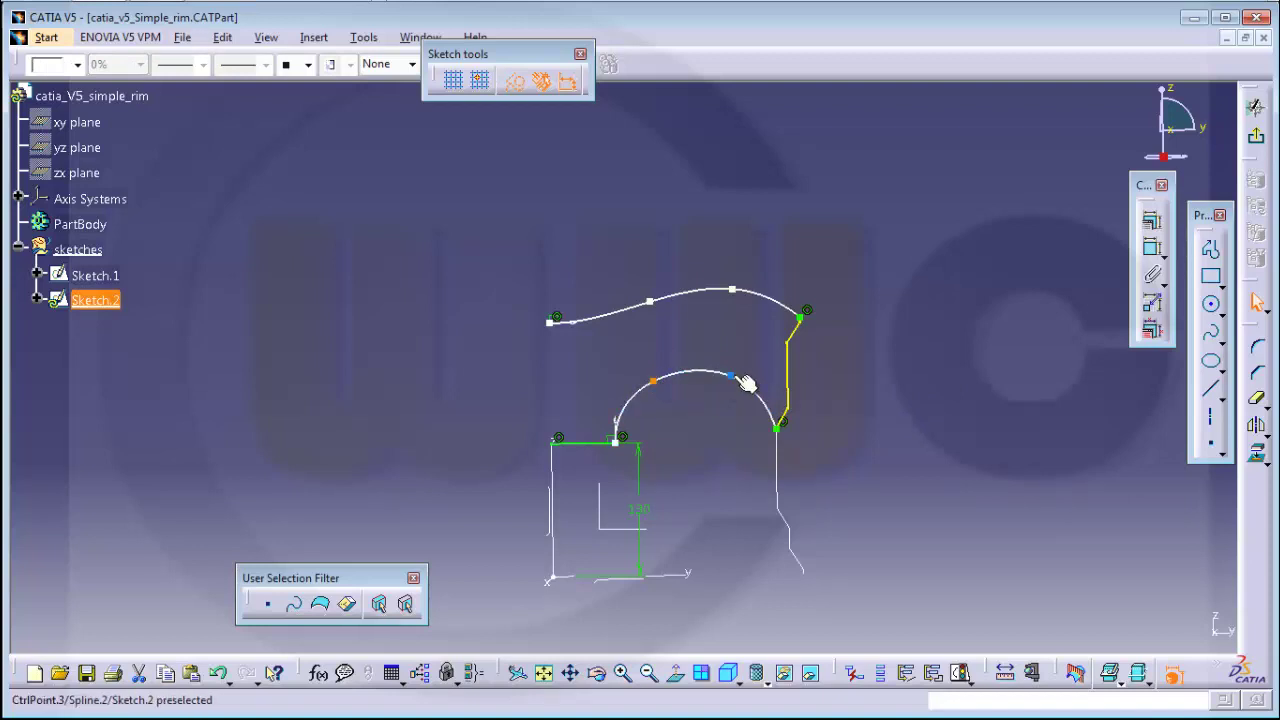
{"action": "left_click_drag", "start_coordinate": [731, 380], "coordinate": [727, 384]}
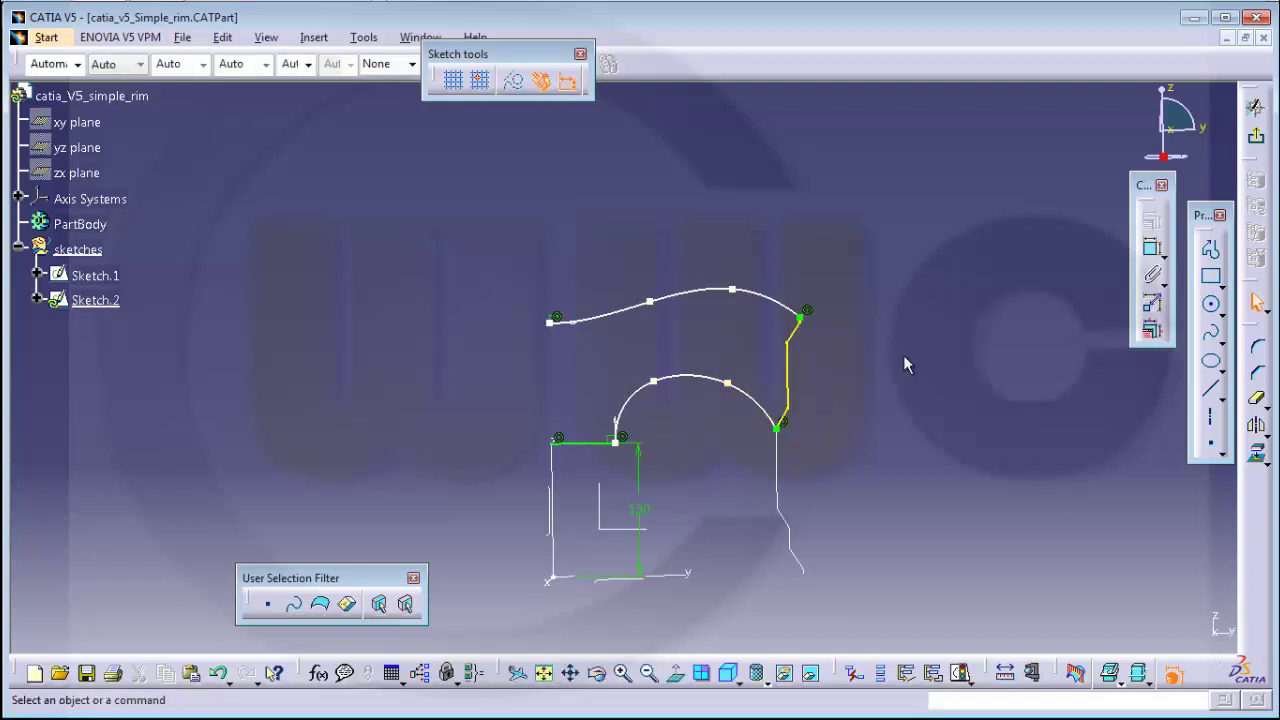
Draw an axis from the upper curve's left end to the horizontal line's left end, then exit the sketch.
{"action": "left_click", "coordinate": [1210, 418]}
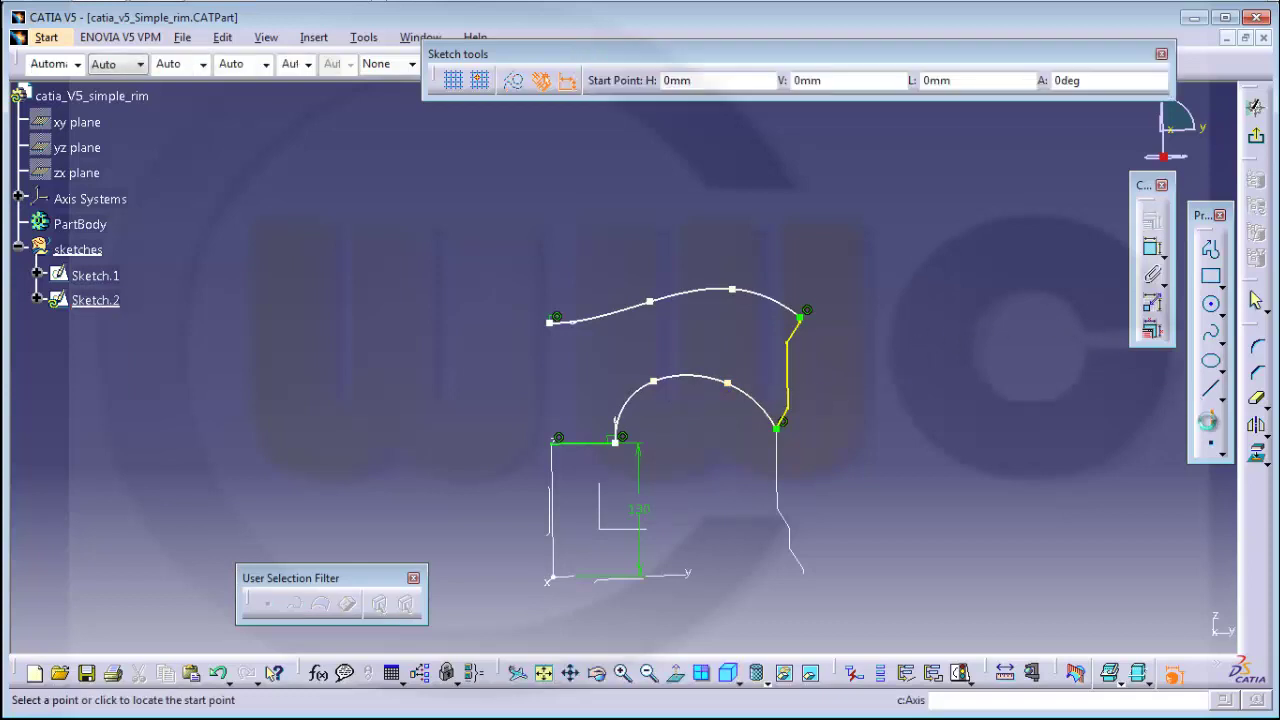
{"action": "left_click", "coordinate": [554, 320]}
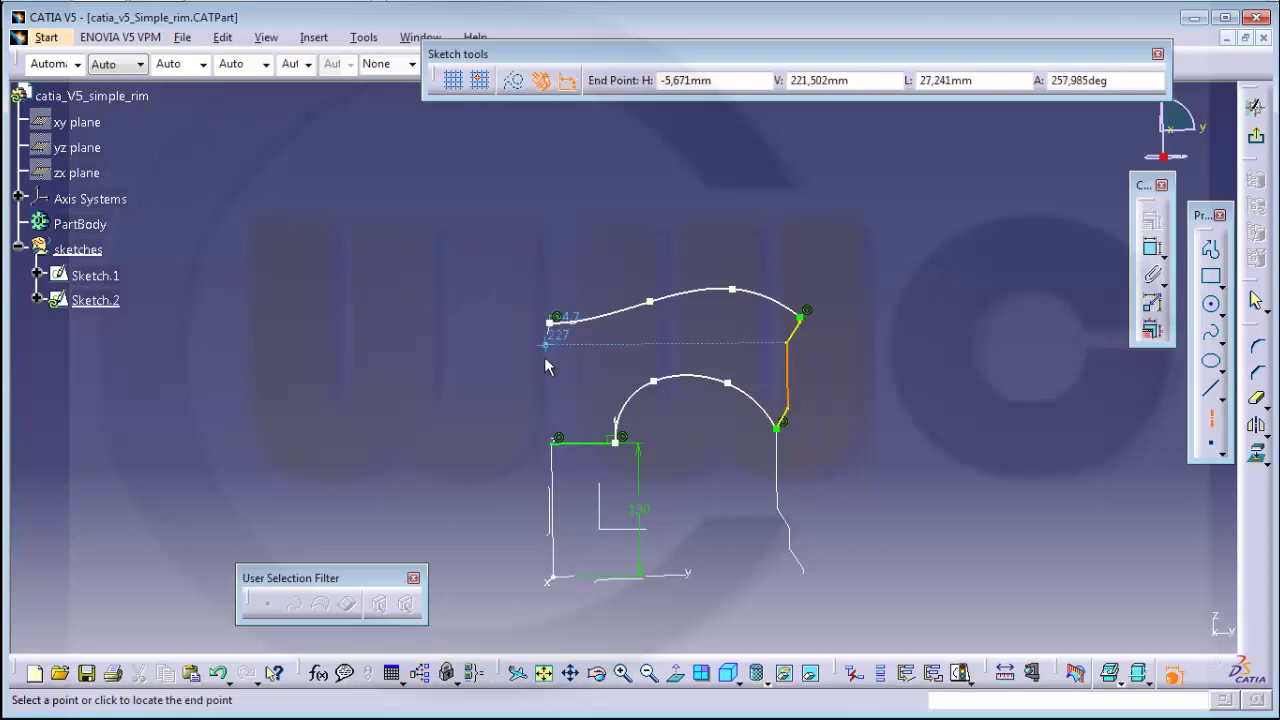
{"action": "left_click", "coordinate": [556, 440]}
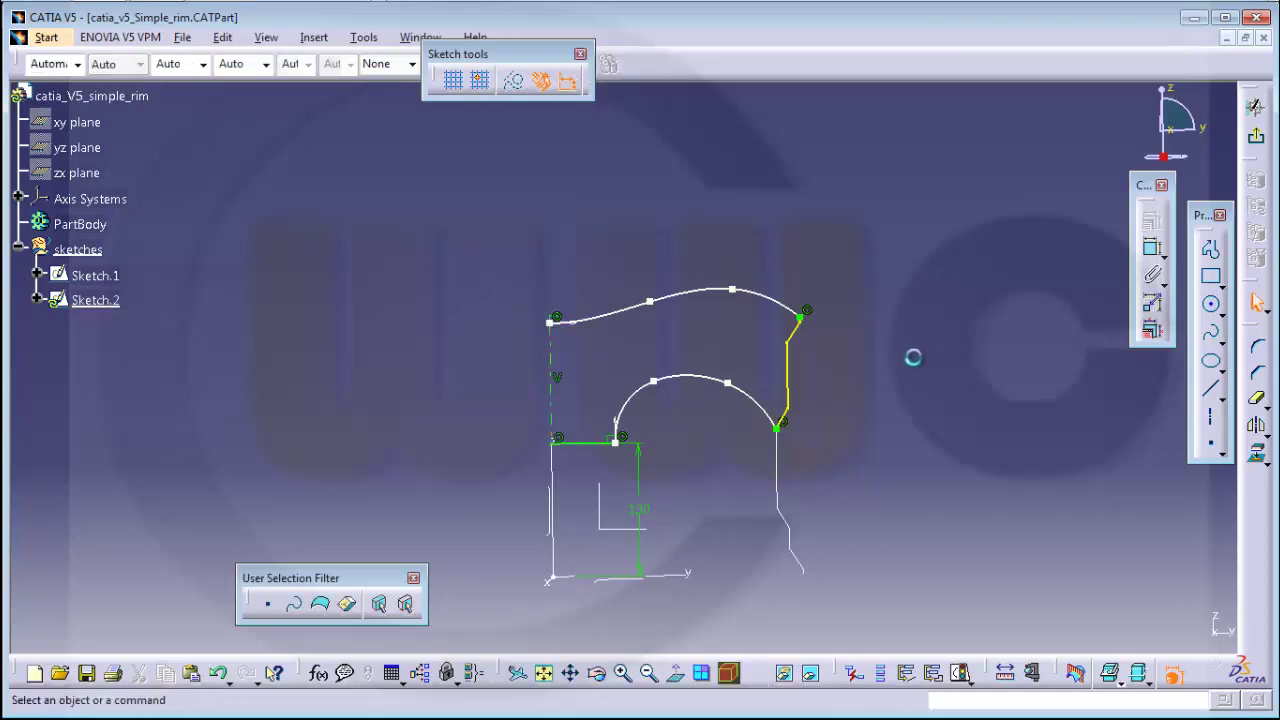
{"action": "left_click", "coordinate": [1256, 107]}
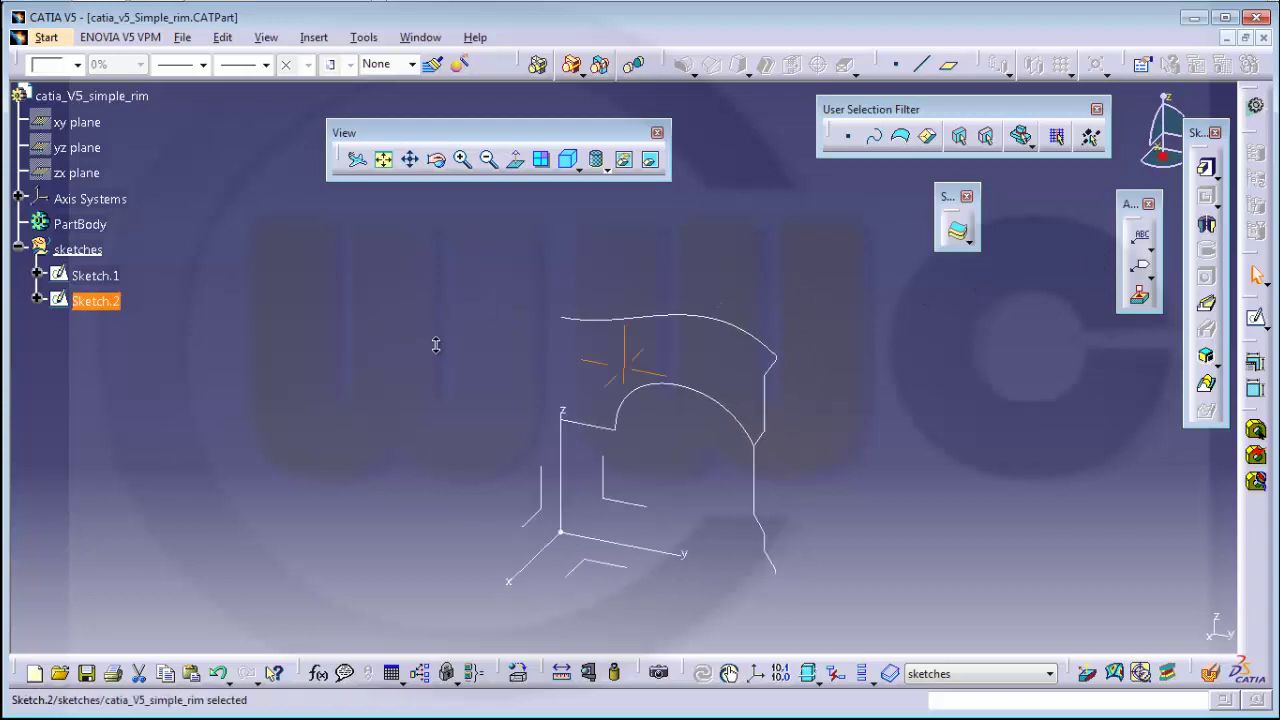
Create positioned Sketch.3 referenced to the absolute axis system.
{"action": "left_click", "coordinate": [800, 305]}
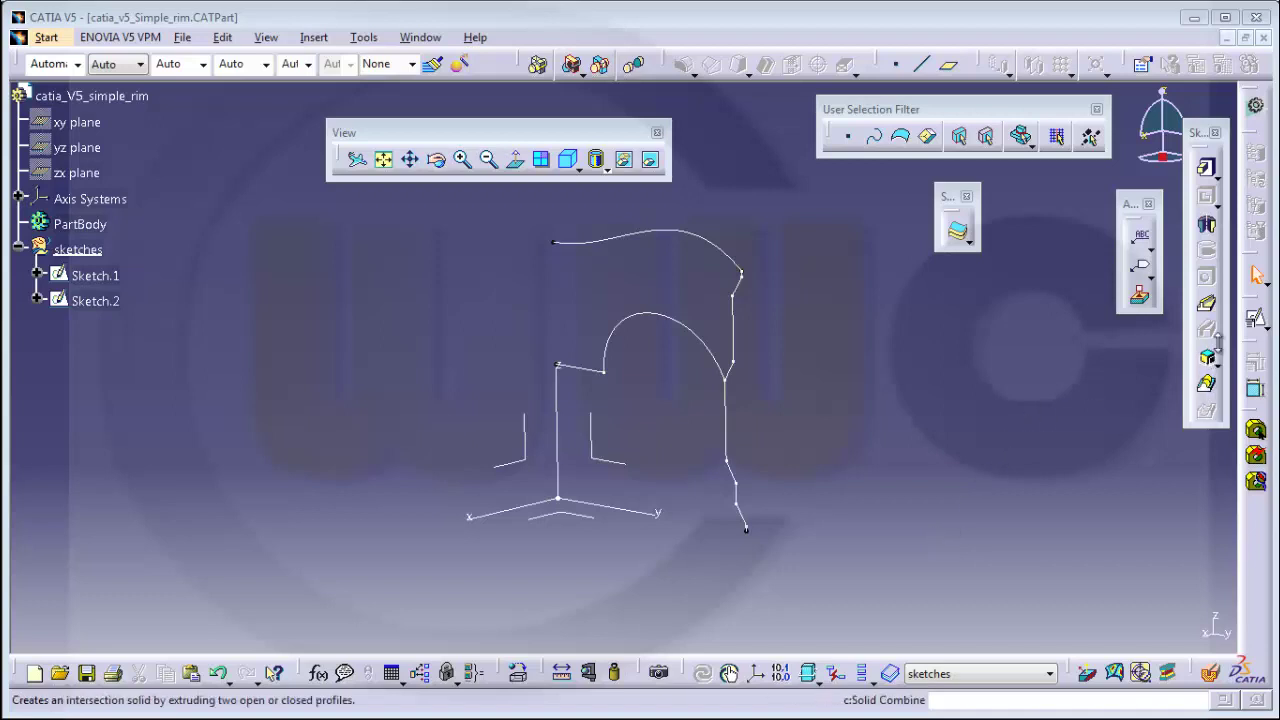
{"action": "left_click", "coordinate": [1257, 320]}
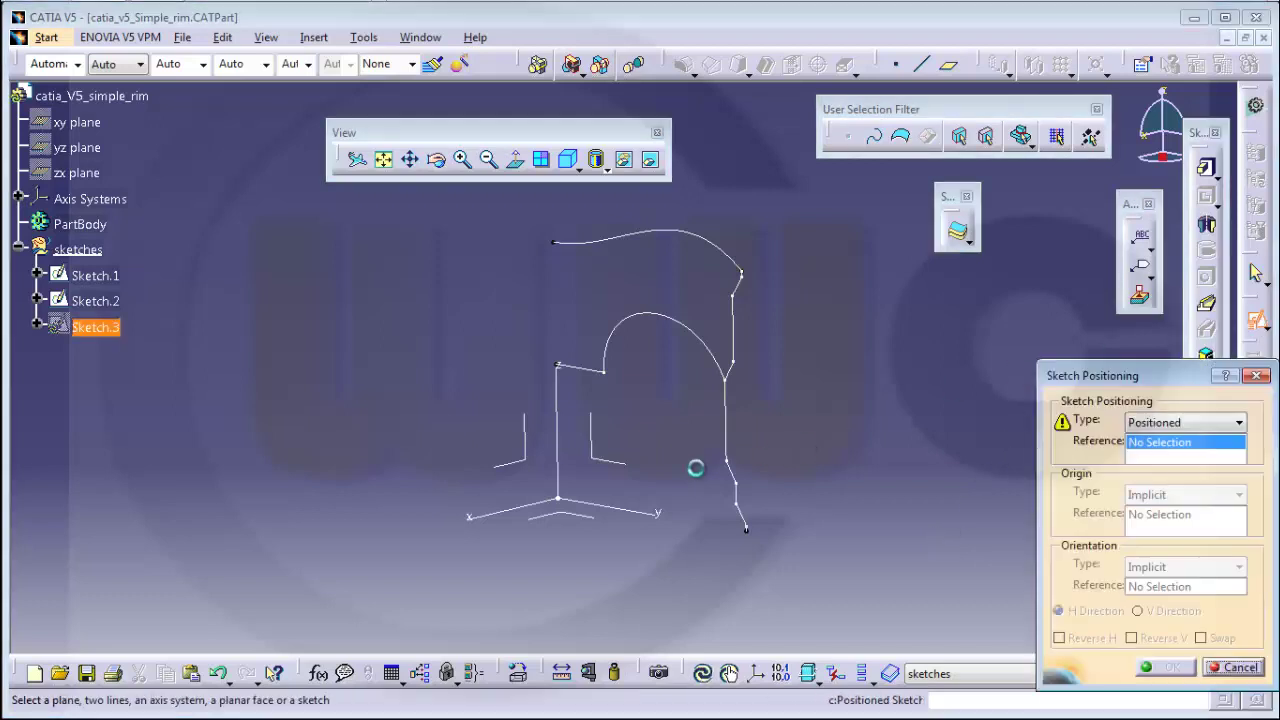
{"action": "left_click", "coordinate": [589, 512]}
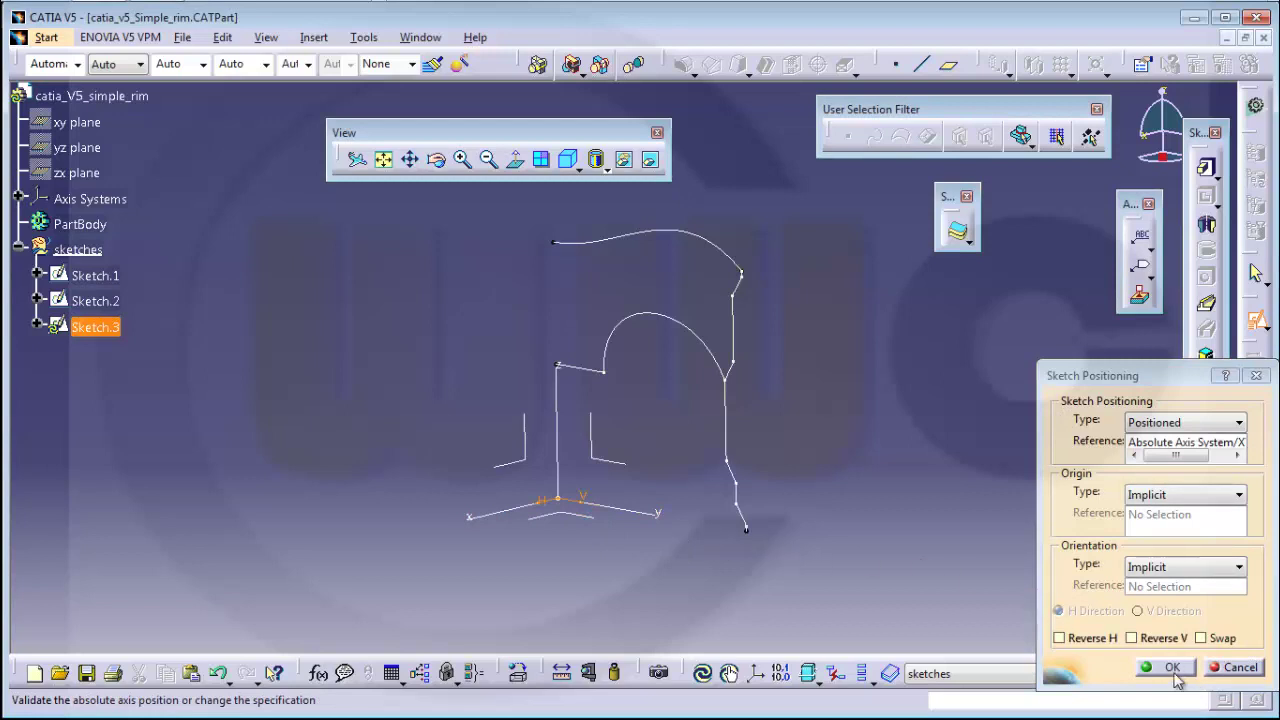
{"action": "left_click", "coordinate": [1172, 667]}
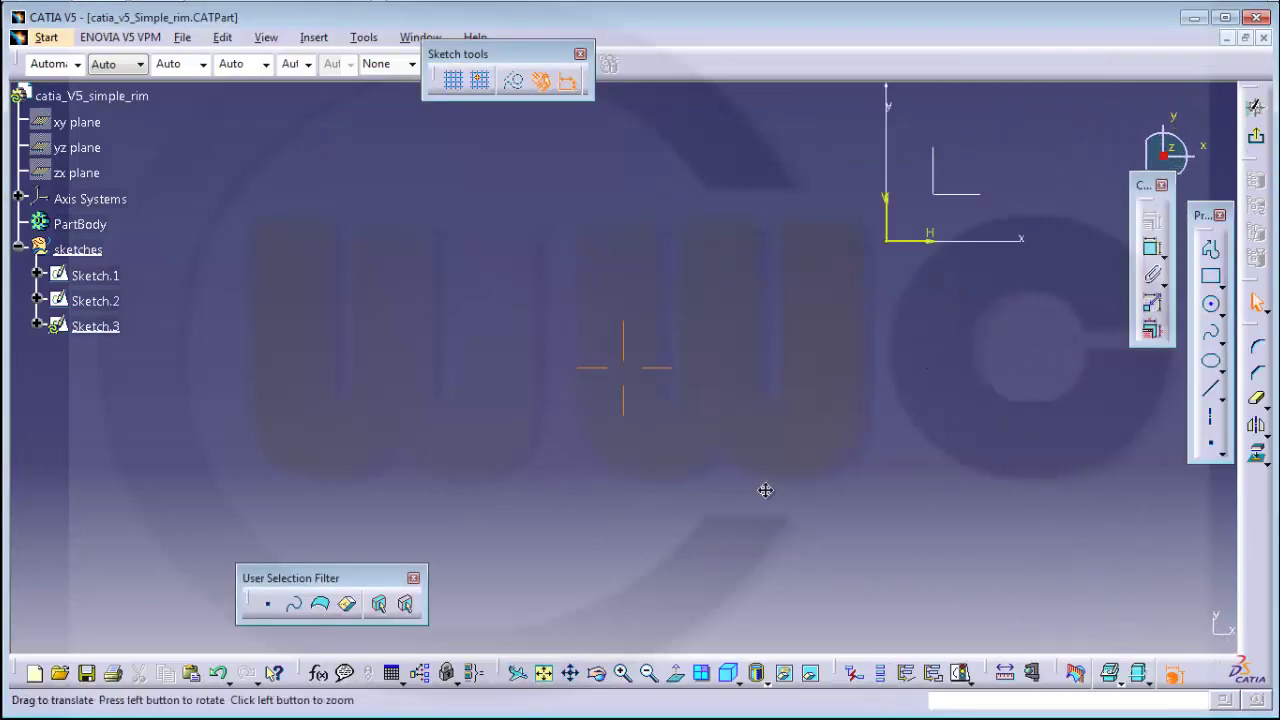
Hide the three sketch axis elements and draw a circle in Sketch.3.
{"action": "left_click_drag", "start_coordinate": [648, 385], "coordinate": [803, 474]}
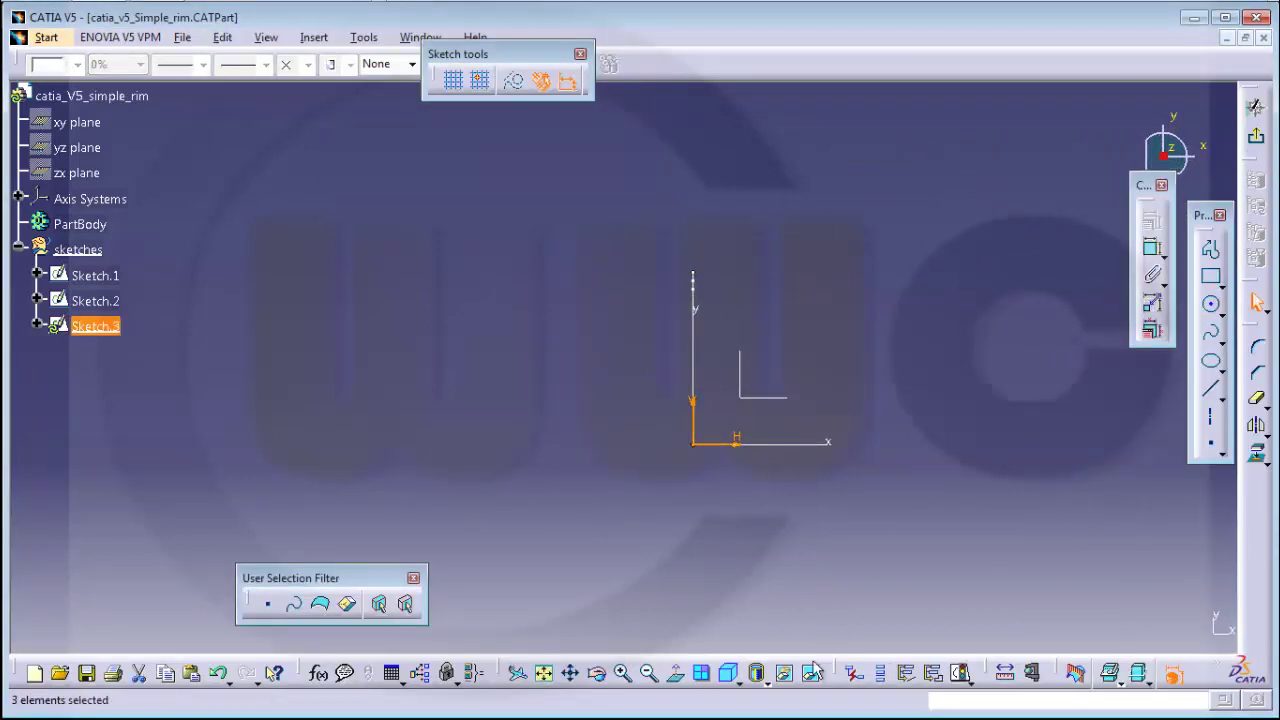
{"action": "left_click", "coordinate": [784, 672]}
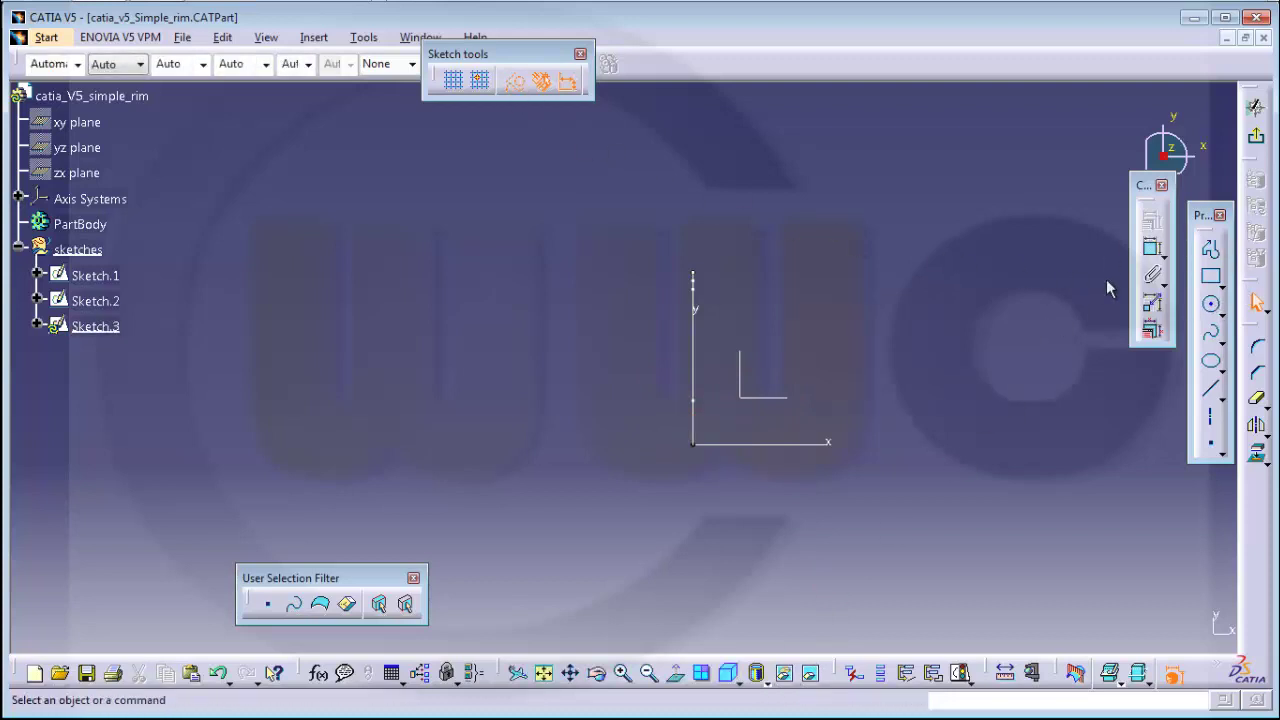
{"action": "left_click", "coordinate": [1211, 304]}
{"action": "left_click", "coordinate": [823, 308]}
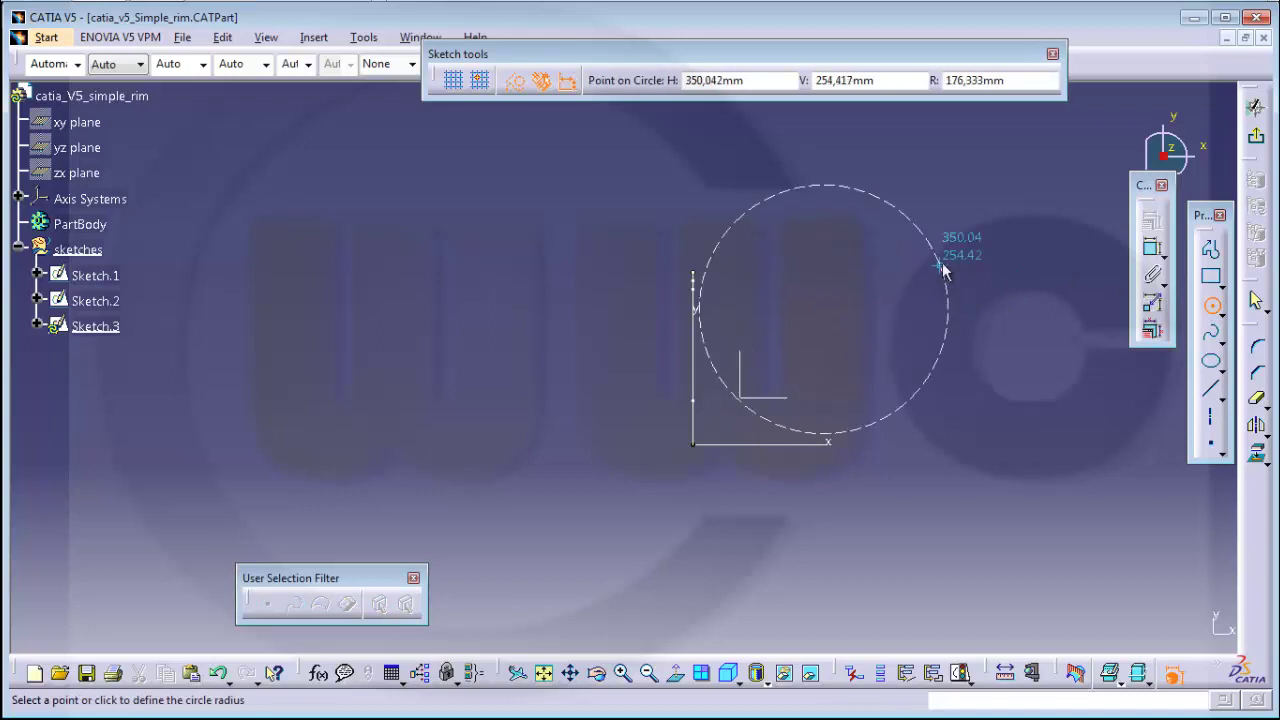
{"action": "left_click", "coordinate": [945, 267]}
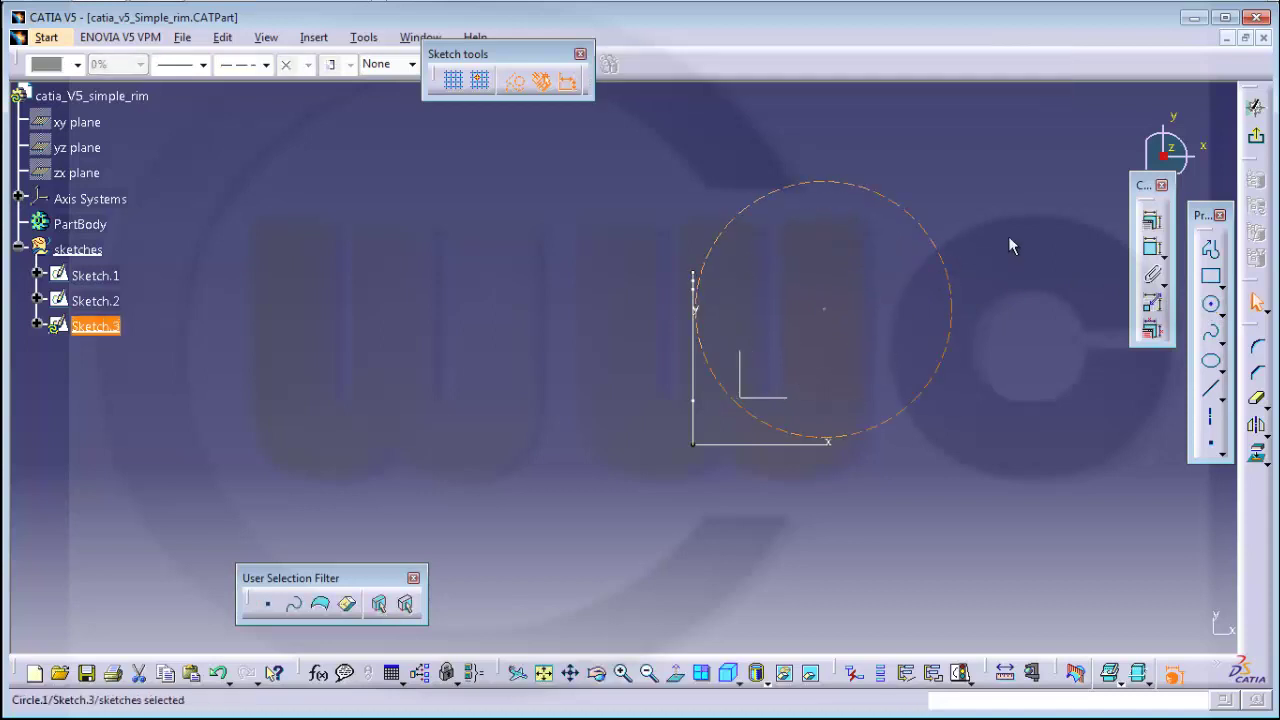
Draw a radial line from the circle's centre out to its edge.
{"action": "left_click", "coordinate": [1213, 391]}
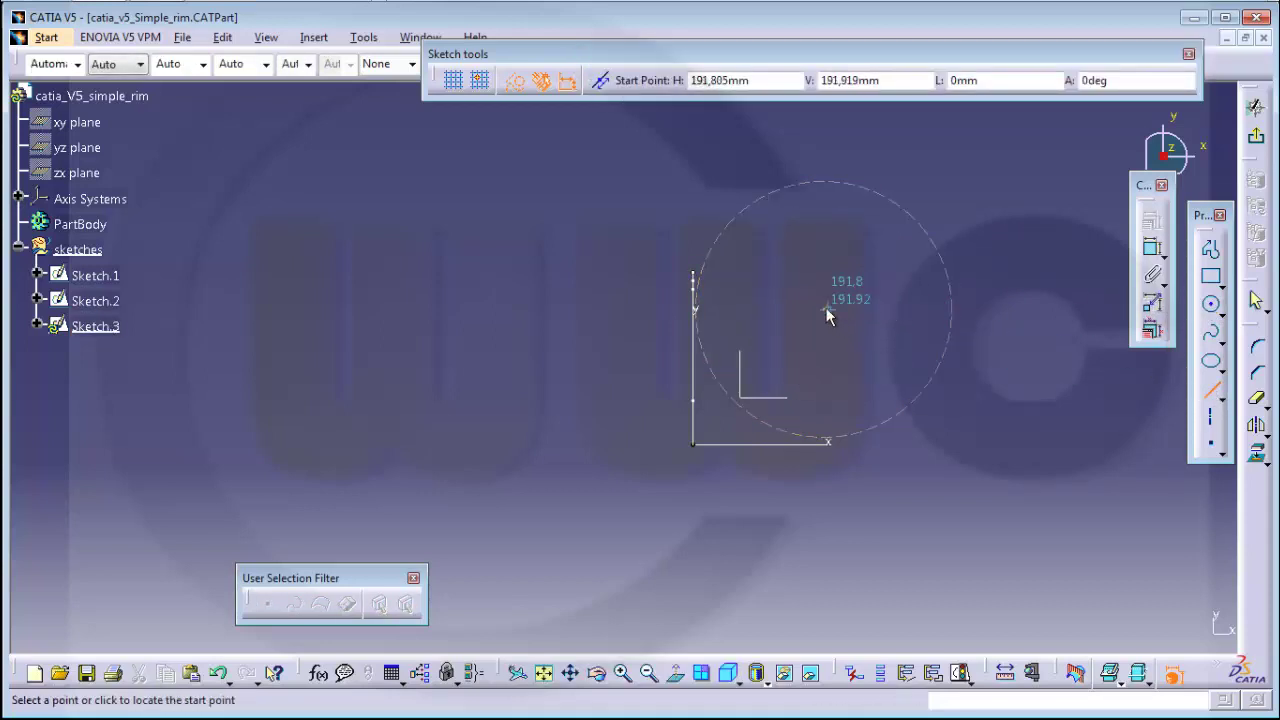
{"action": "left_click", "coordinate": [824, 308]}
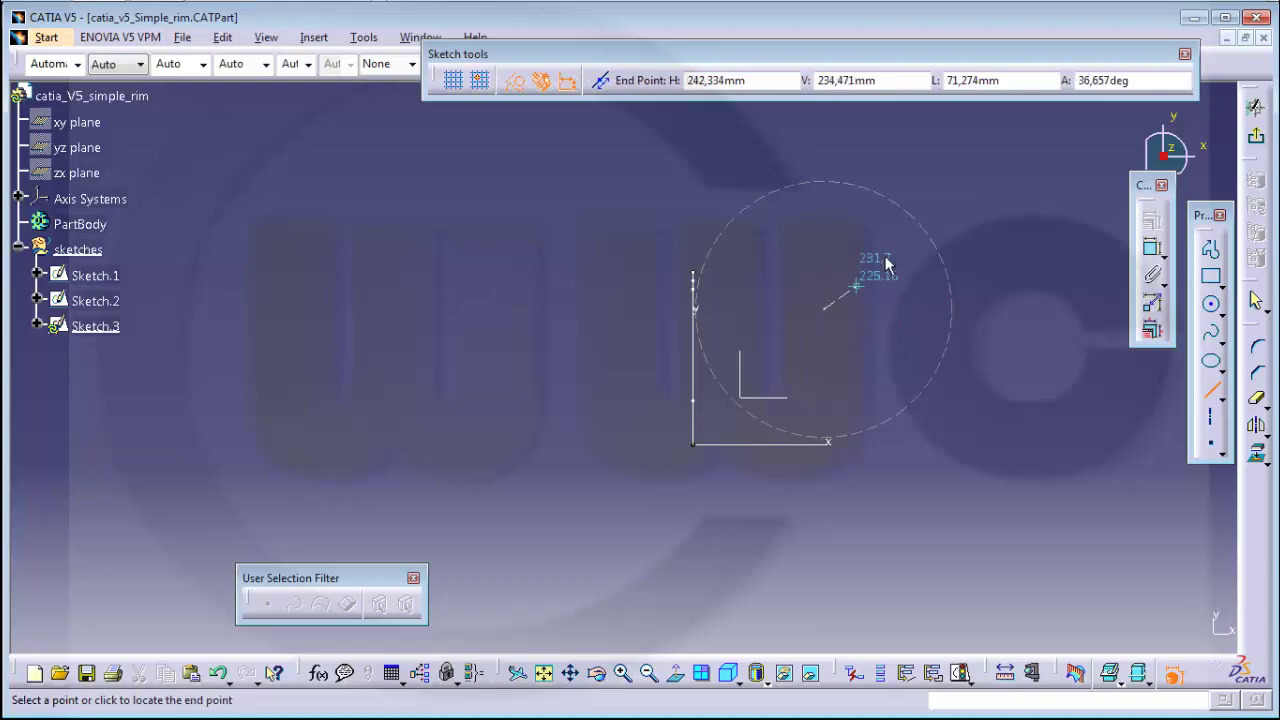
{"action": "left_click", "coordinate": [905, 200]}
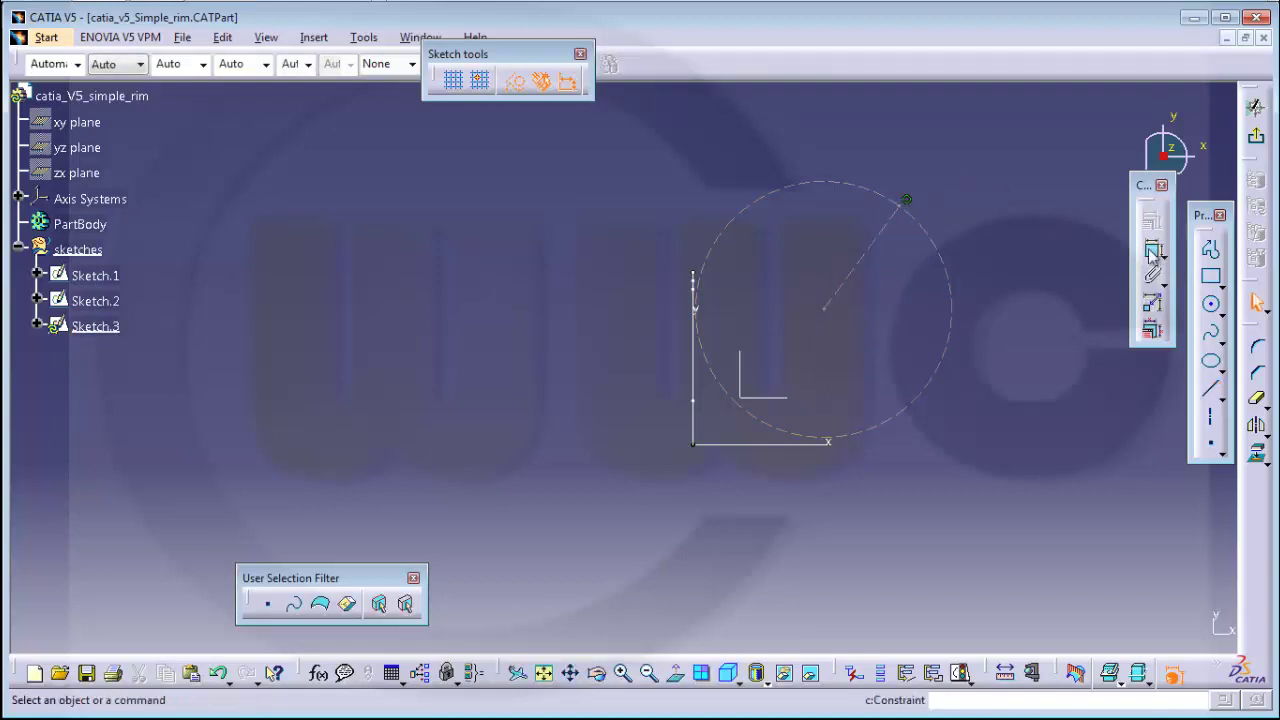
Dimension the circle with a 490 diameter.
{"action": "left_click", "coordinate": [950, 266]}
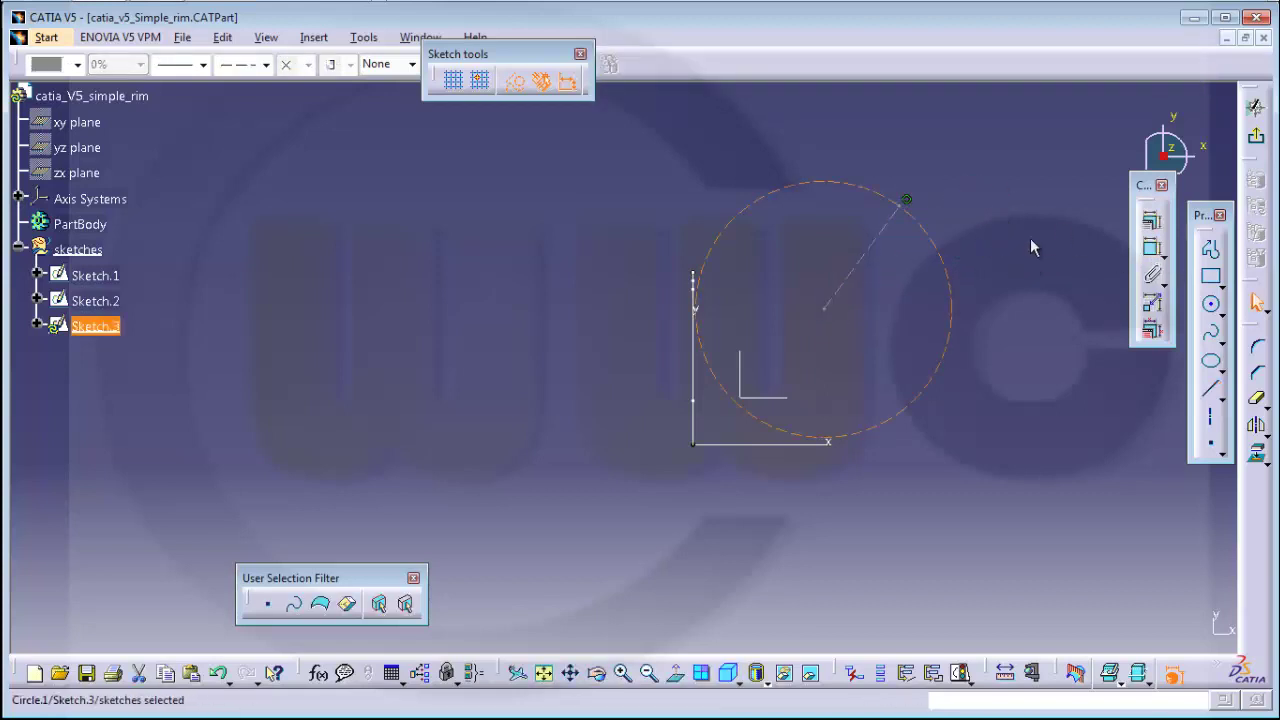
{"action": "left_click", "coordinate": [1152, 247]}
{"action": "left_click", "coordinate": [1015, 278]}
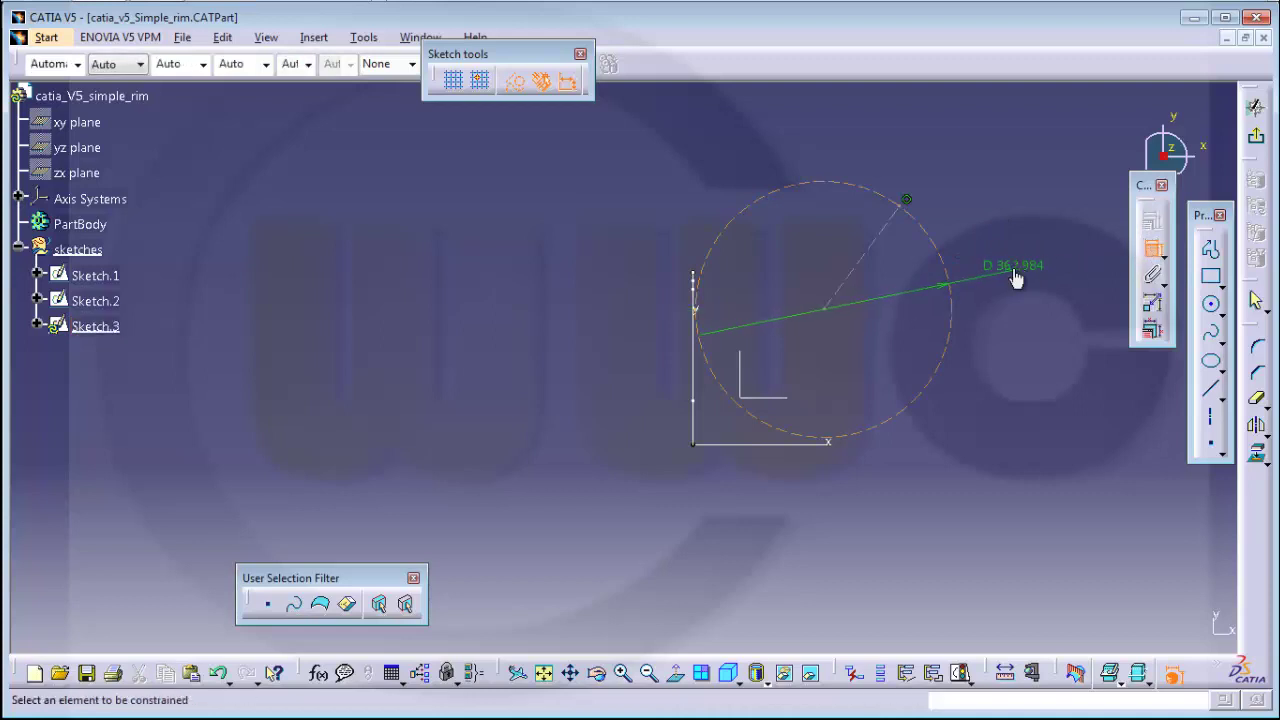
{"action": "double_click", "coordinate": [1014, 268]}
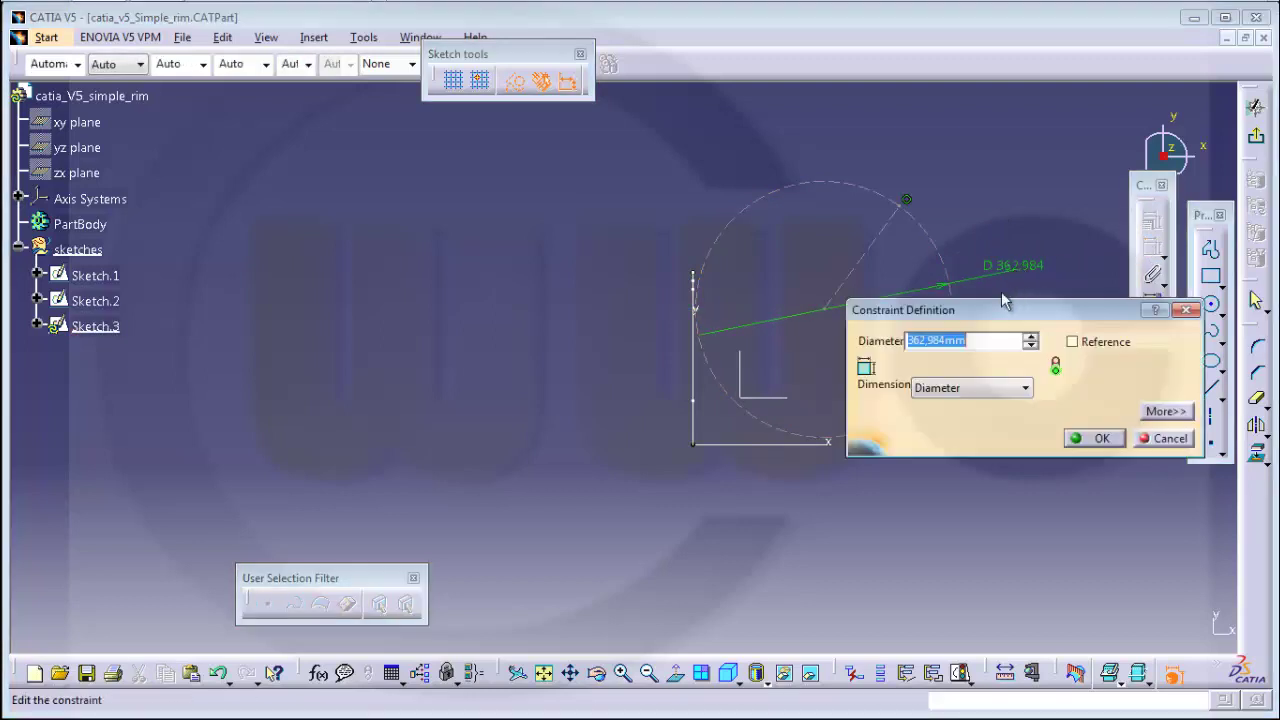
{"action": "type", "text": "490"}
{"action": "key", "text": "Return"}
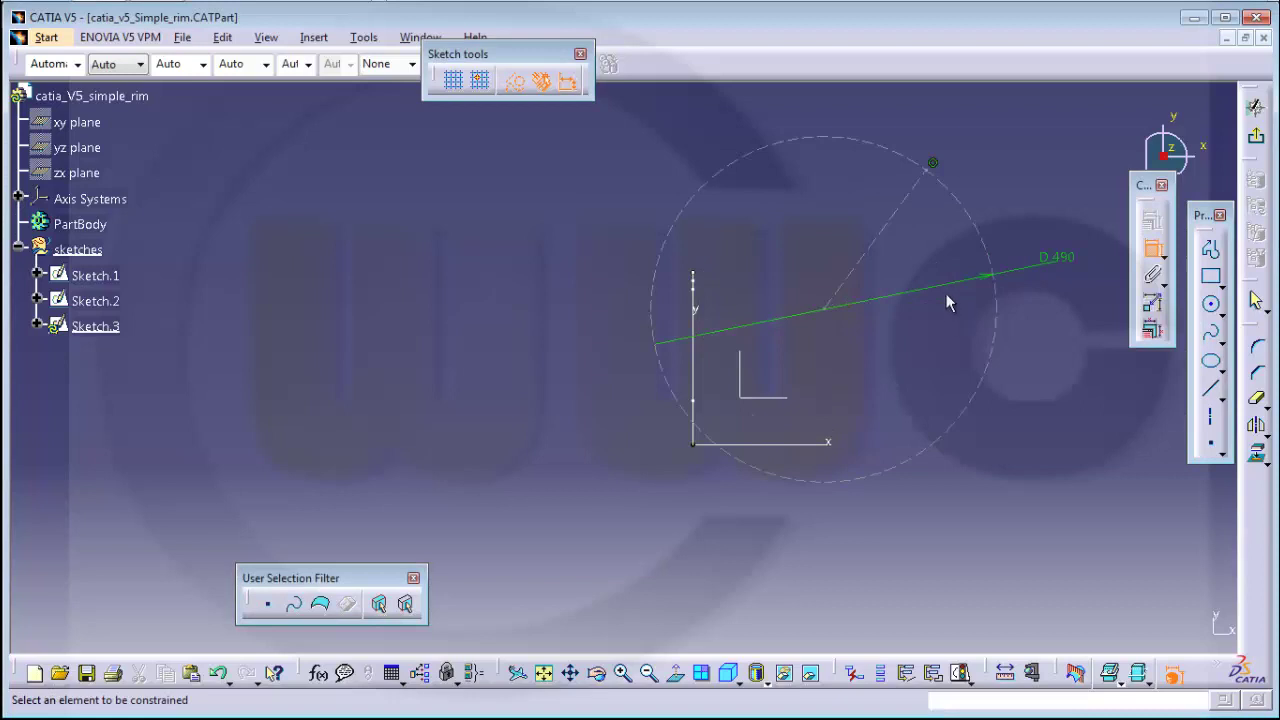
Make the circle centre coincident with the horizontal and vertical axes.
{"action": "left_click", "coordinate": [830, 312]}
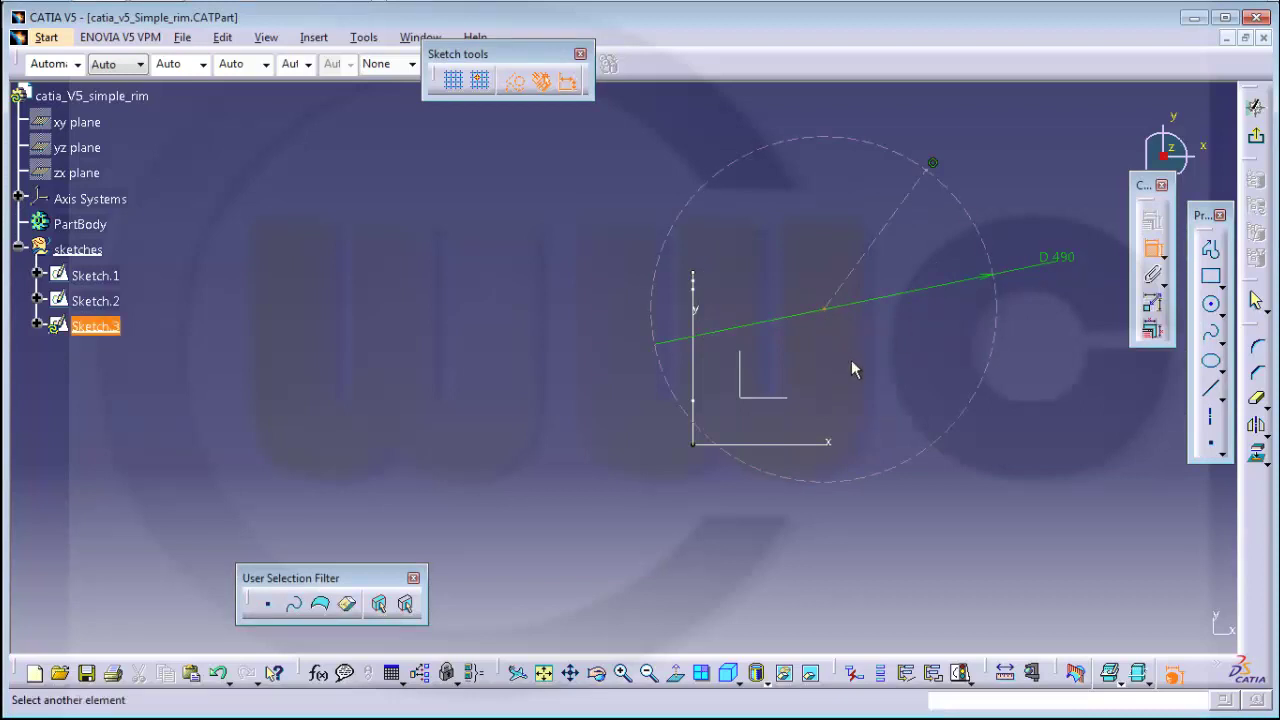
{"action": "right_click", "coordinate": [840, 447]}
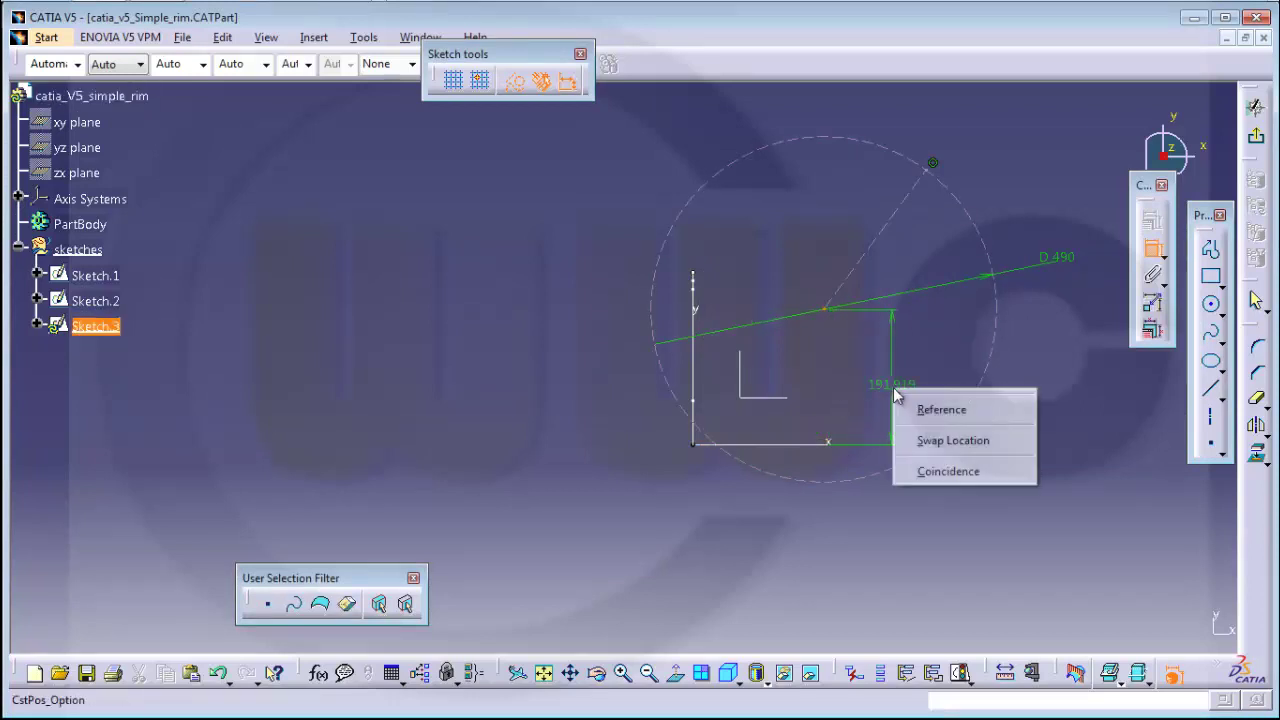
{"action": "left_click", "coordinate": [940, 471]}
{"action": "left_click", "coordinate": [830, 440]}
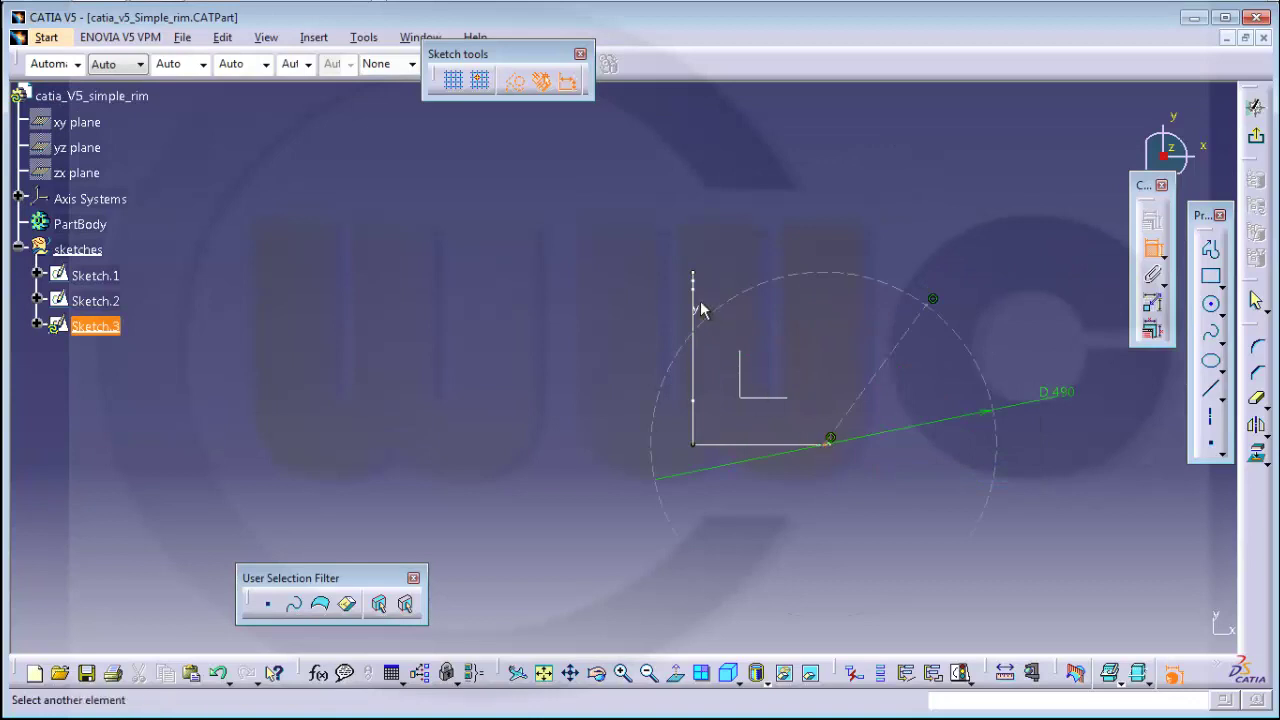
{"action": "right_click", "coordinate": [700, 300]}
{"action": "left_click", "coordinate": [865, 334]}
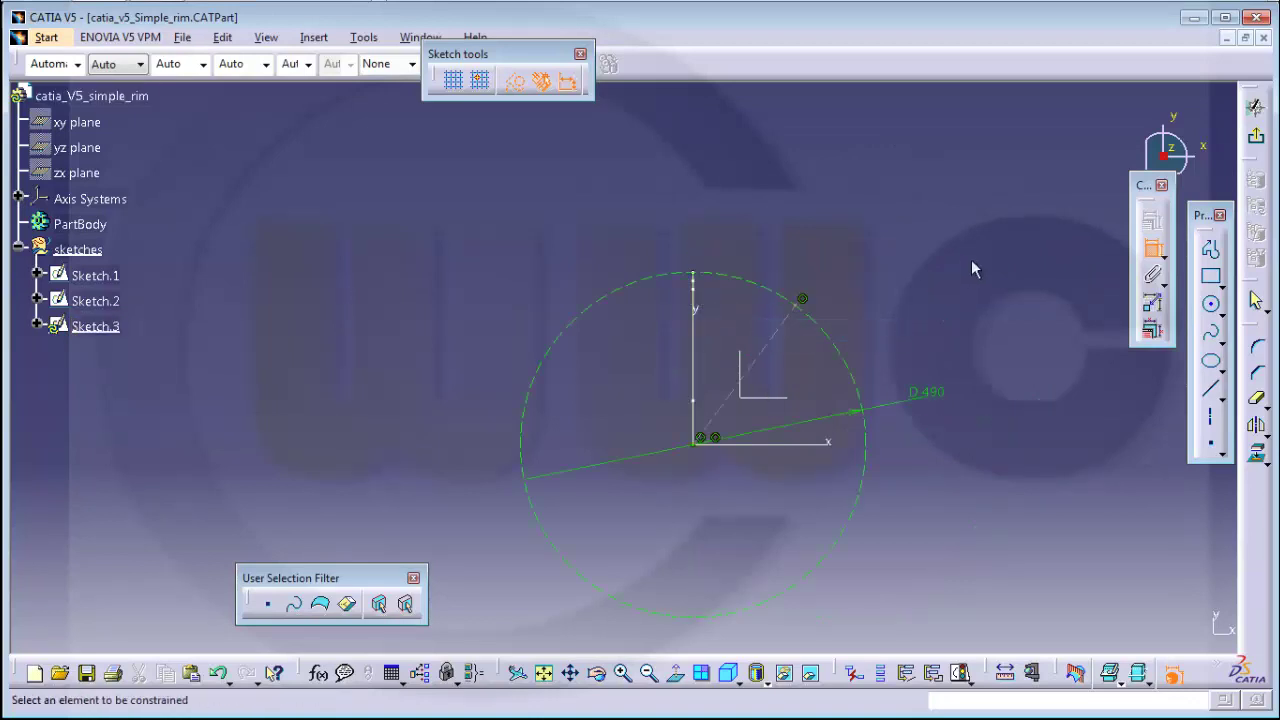
Fix the radial line at 22.5° from the vertical axis and view the sketch normally.
{"action": "left_click", "coordinate": [791, 309]}
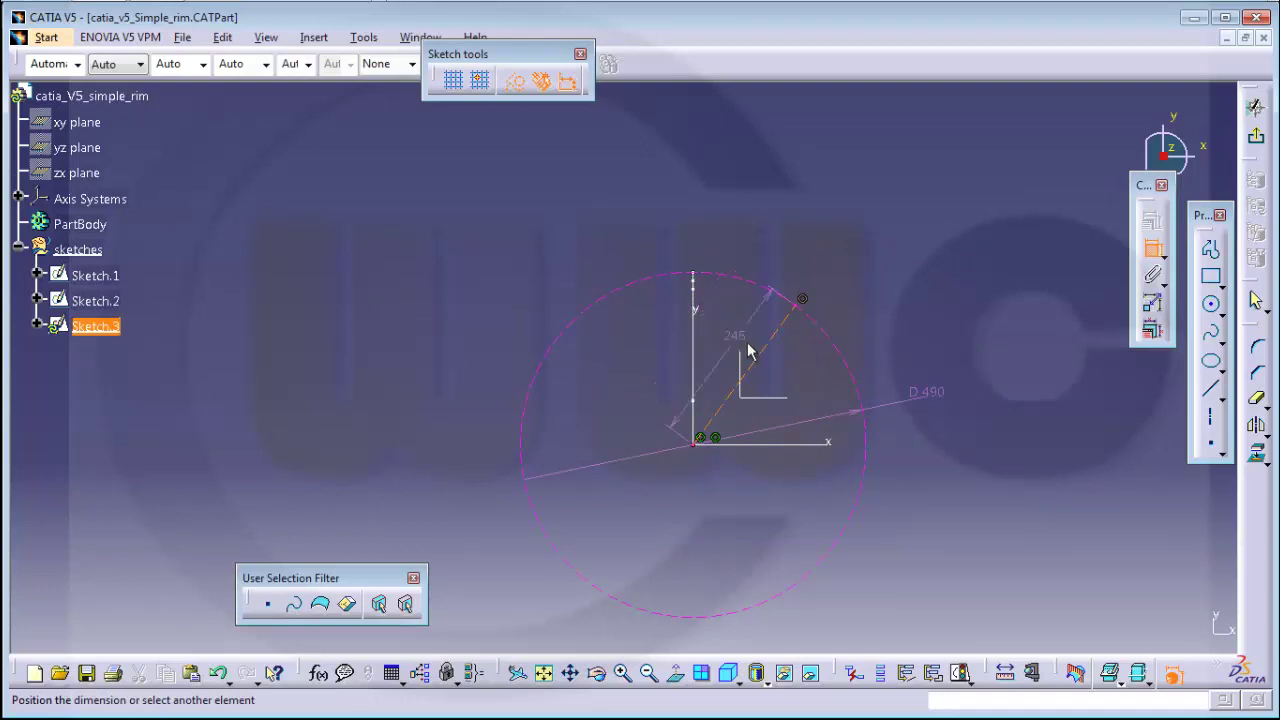
{"action": "mouse_move", "coordinate": [748, 352]}
{"action": "middle_mouse_down"}
{"action": "mouse_move", "coordinate": [712, 356]}
{"action": "mouse_move", "coordinate": [708, 322]}
{"action": "middle_mouse_up"}
{"action": "left_click", "coordinate": [693, 314]}
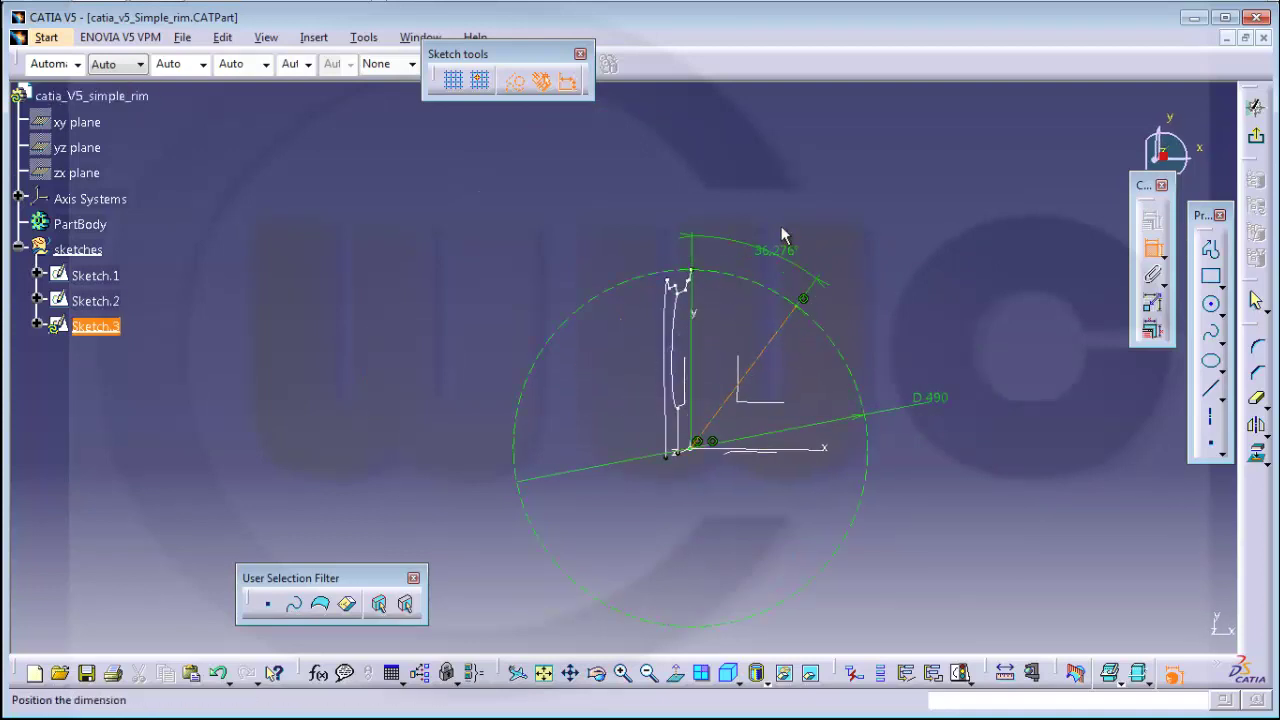
{"action": "left_click", "coordinate": [790, 224]}
{"action": "double_click", "coordinate": [790, 218]}
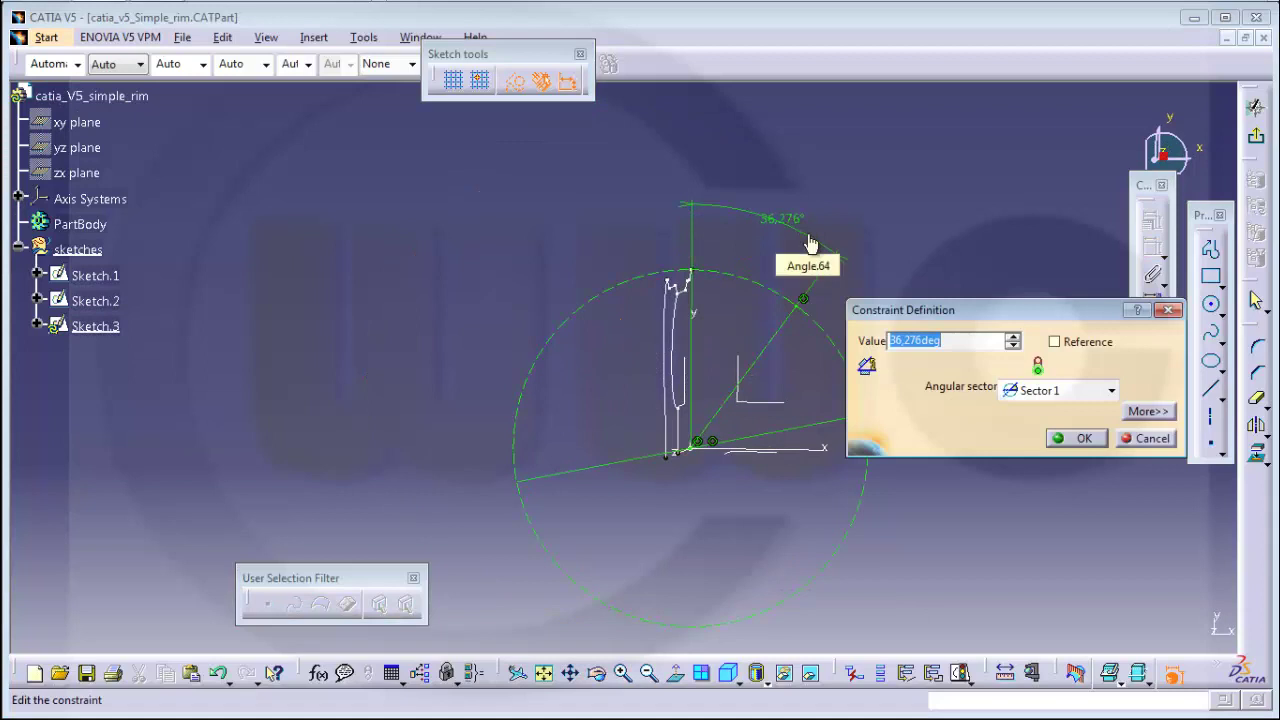
{"action": "key", "text": "Return"}
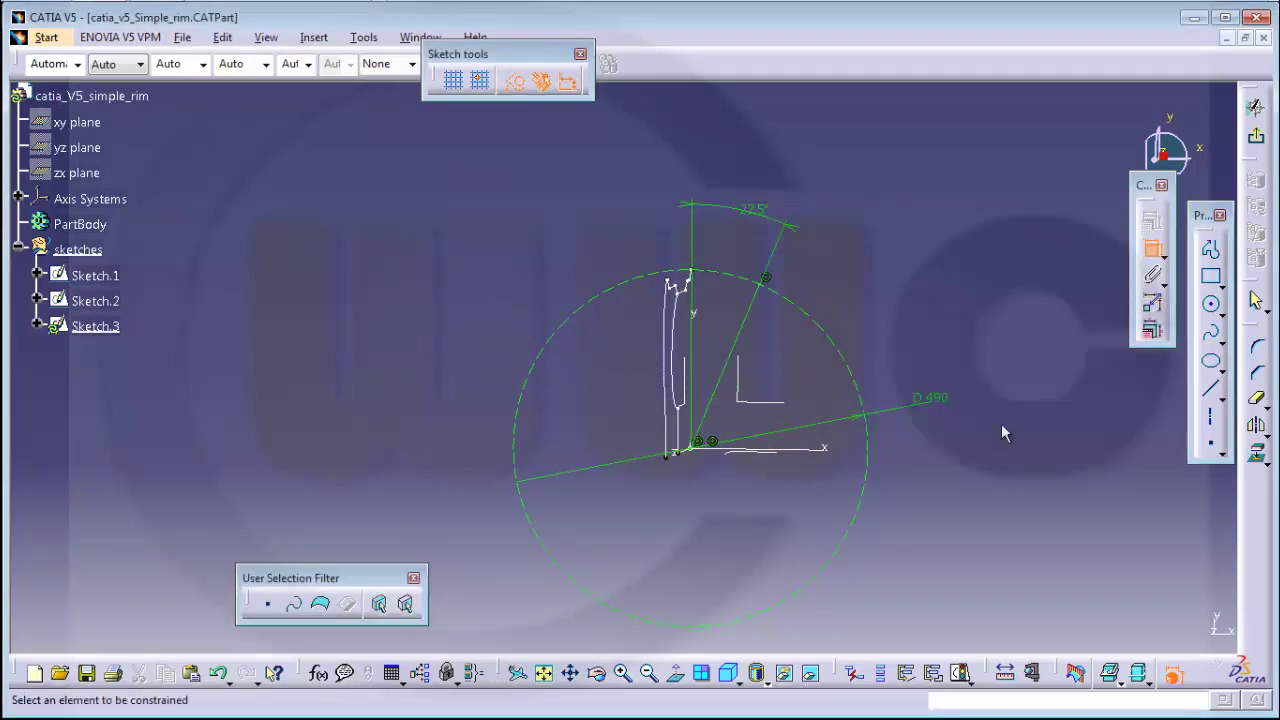
{"action": "left_click", "coordinate": [677, 677]}
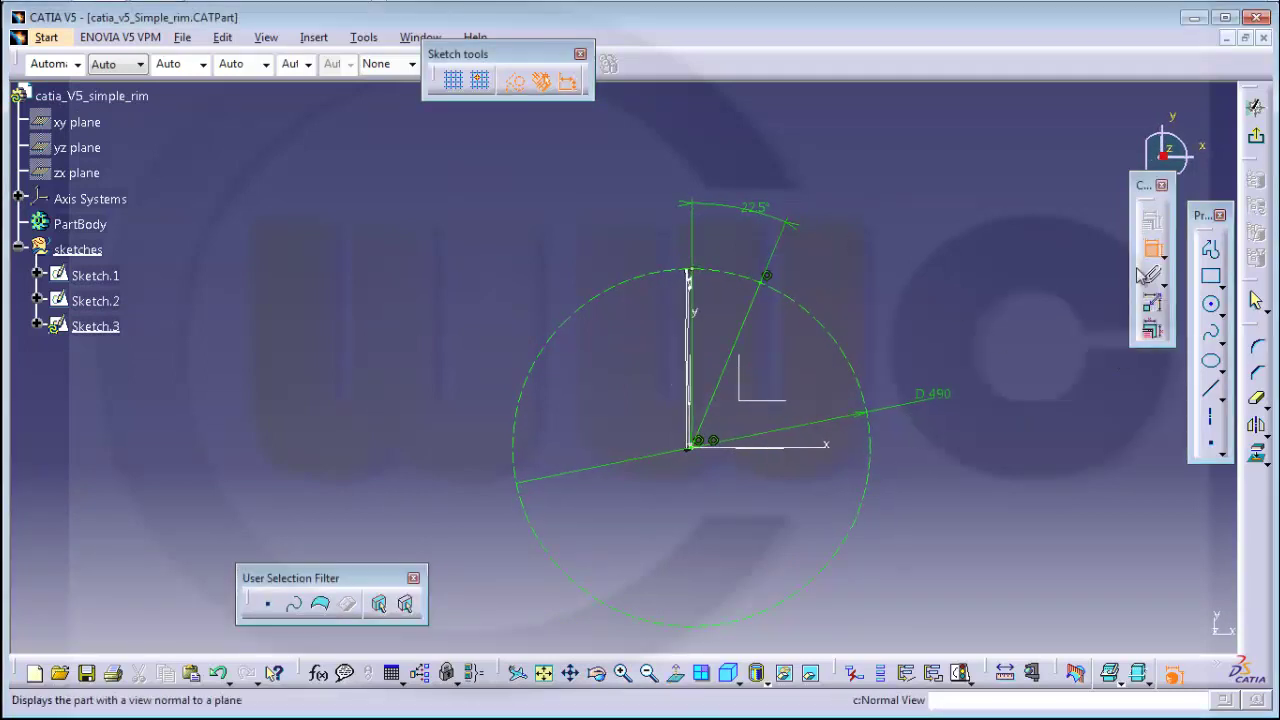
{"action": "middle_click_drag", "start_coordinate": [952, 295], "coordinate": [948, 272]}
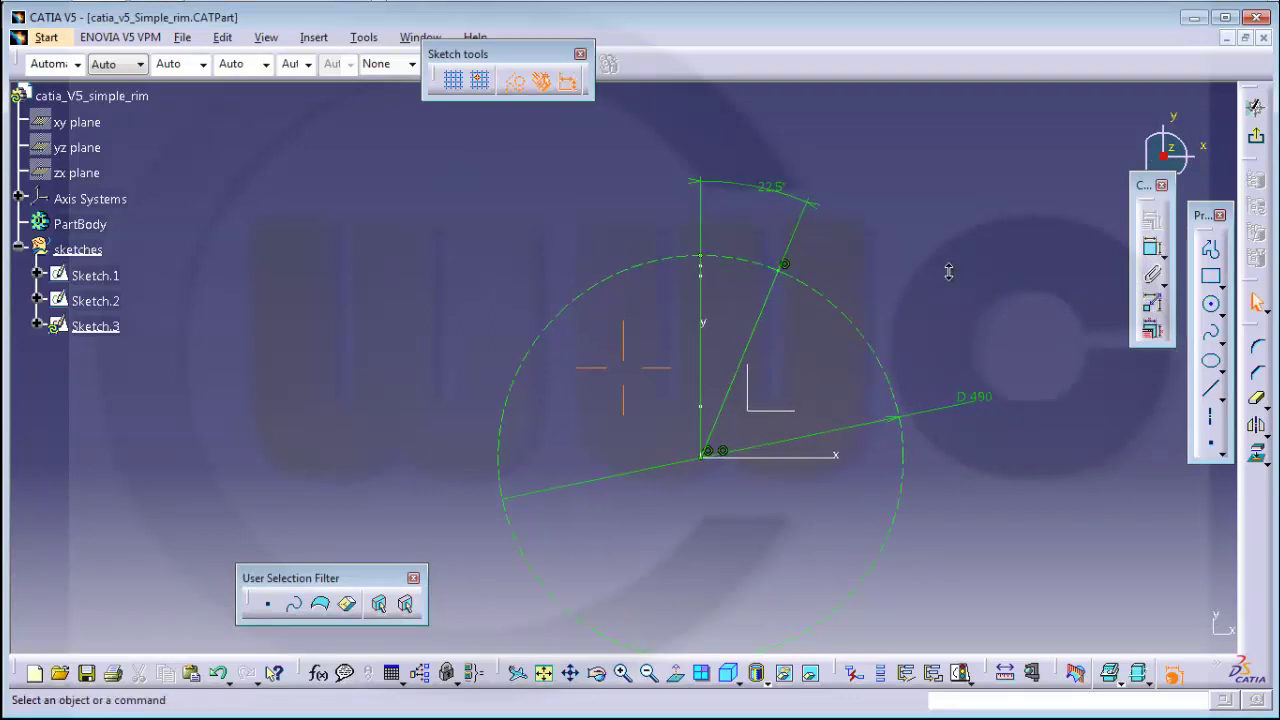
Draw a five-point spline between the vertical axis and the 22.5° line.
{"action": "left_click", "coordinate": [1211, 340]}
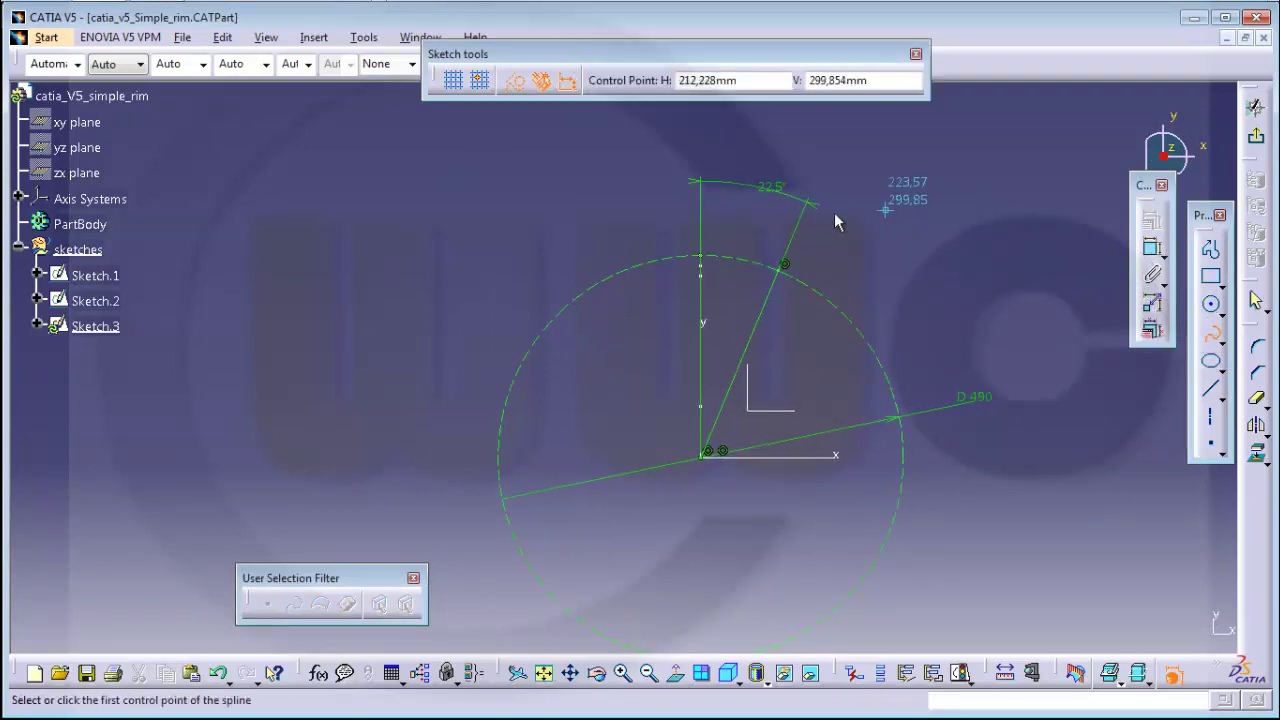
{"action": "left_click", "coordinate": [710, 376]}
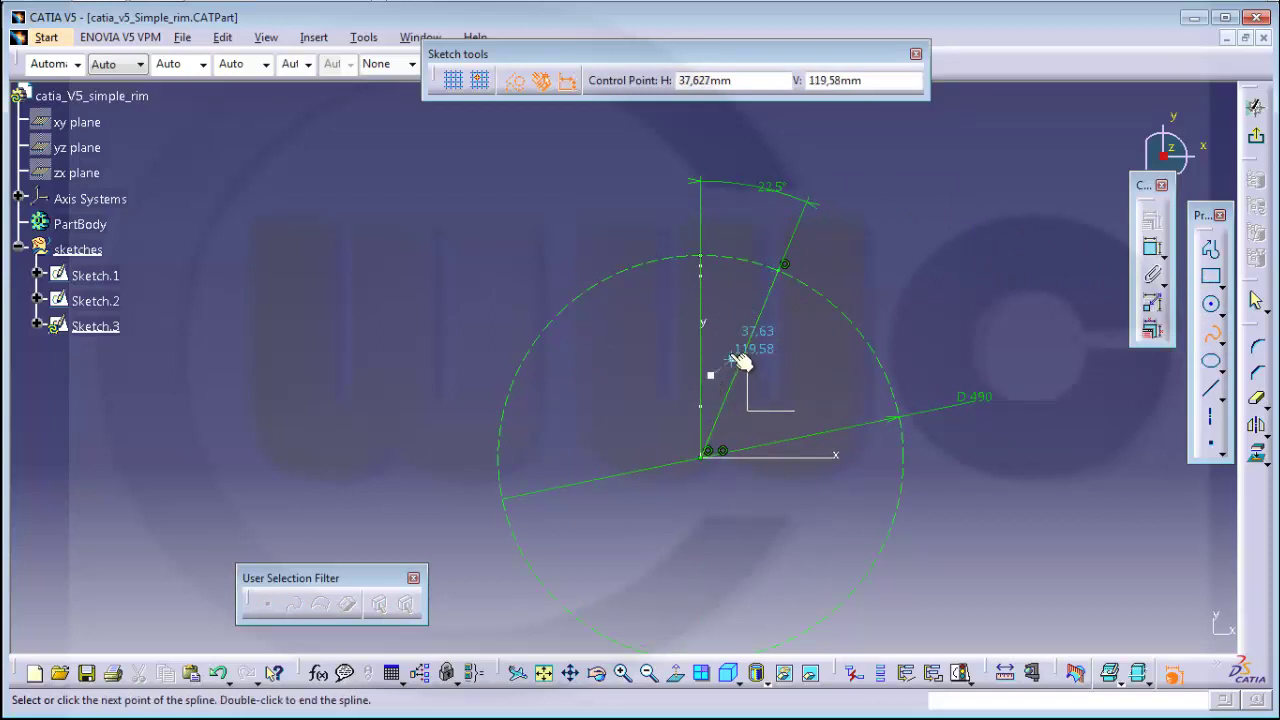
{"action": "left_click", "coordinate": [730, 351]}
{"action": "left_click", "coordinate": [744, 314]}
{"action": "left_click", "coordinate": [744, 277]}
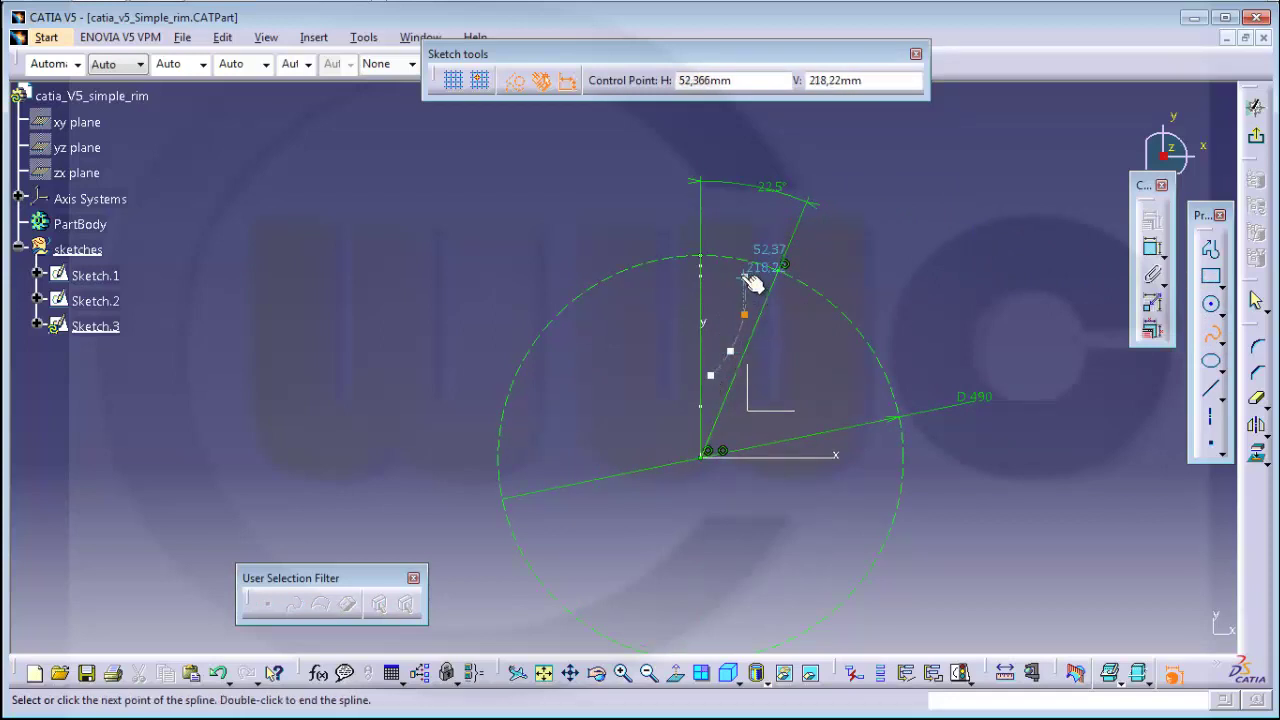
{"action": "double_click", "coordinate": [728, 208]}
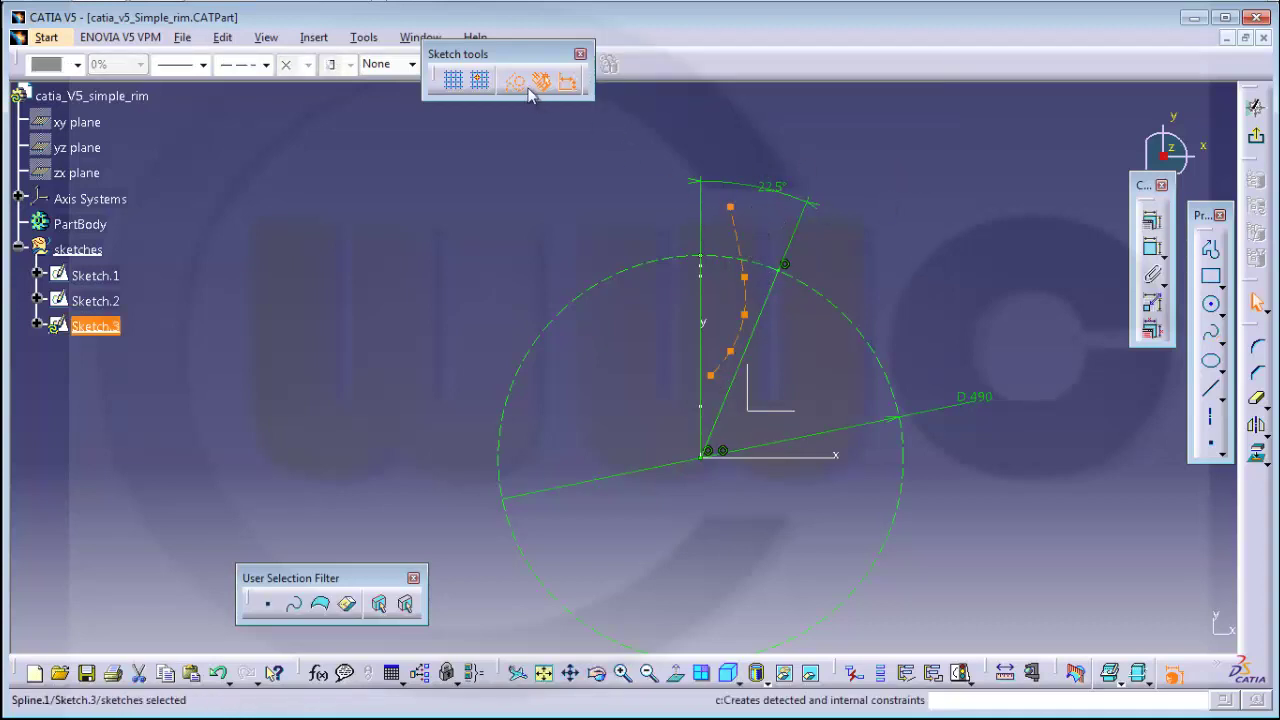
{"action": "left_click", "coordinate": [937, 271]}
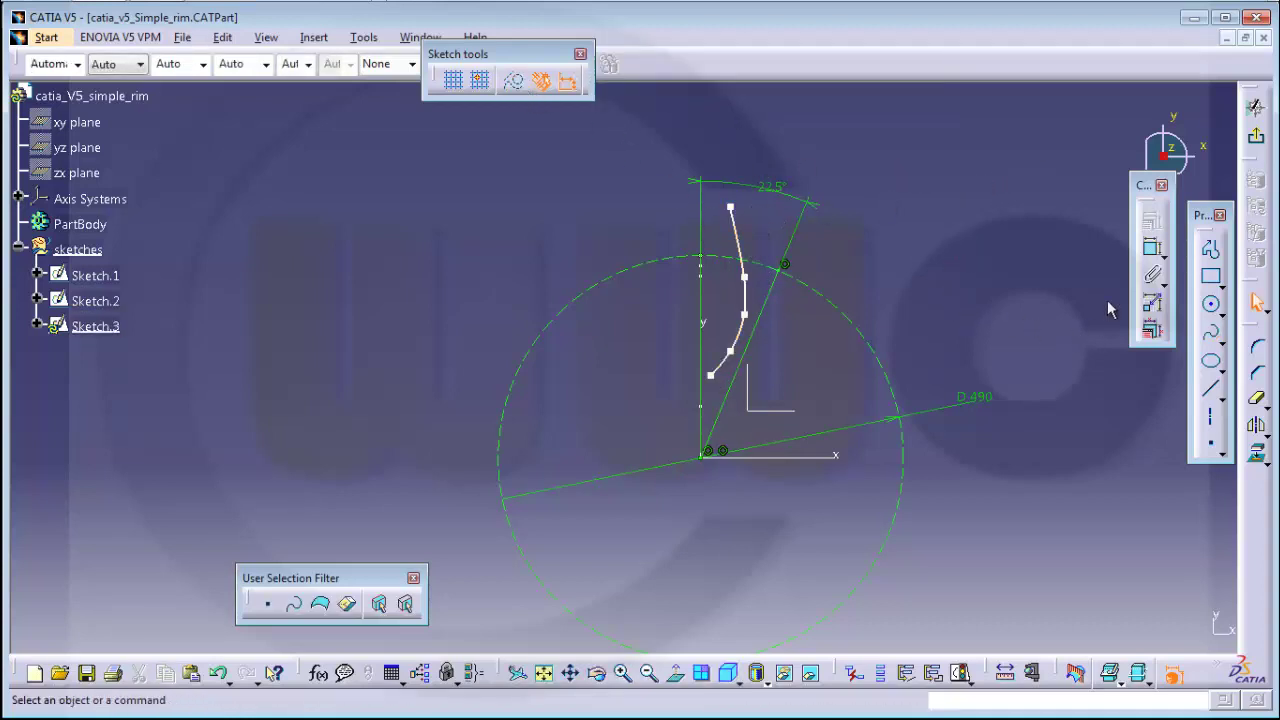
Constrain the spline's bottom end point onto the vertical axis.
{"action": "left_click", "coordinate": [711, 376]}
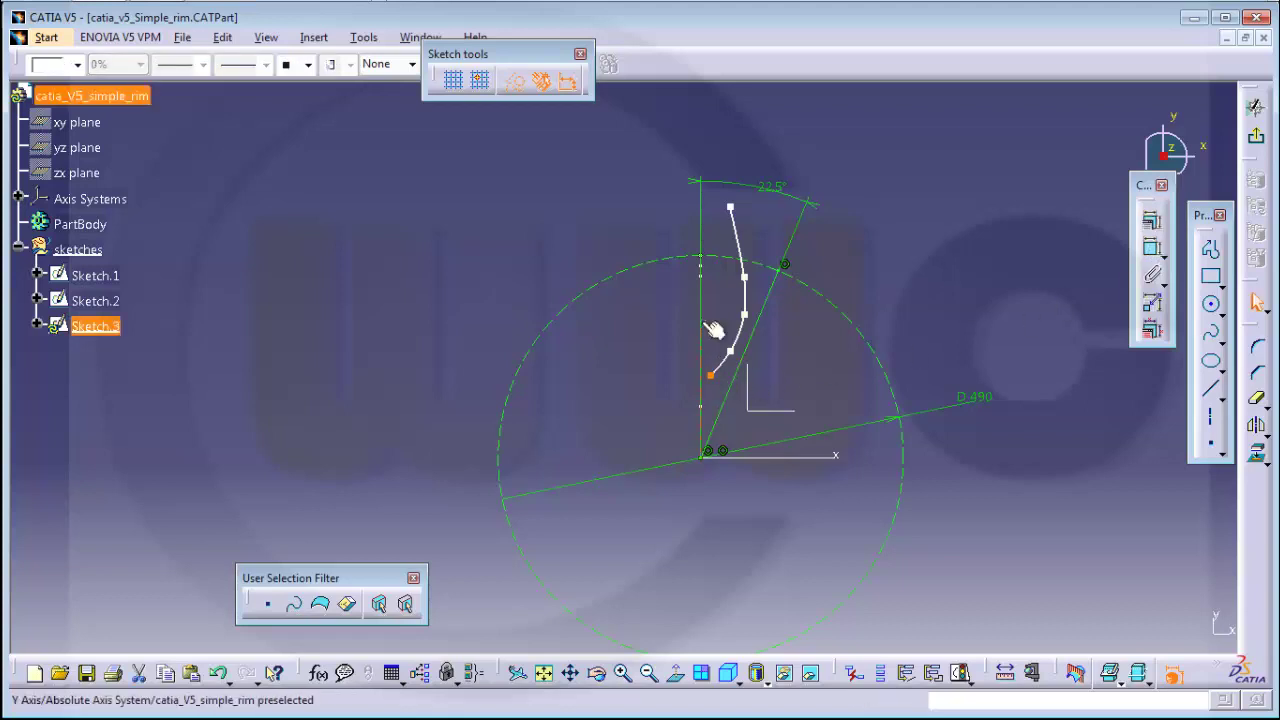
{"action": "left_click", "coordinate": [706, 327]}
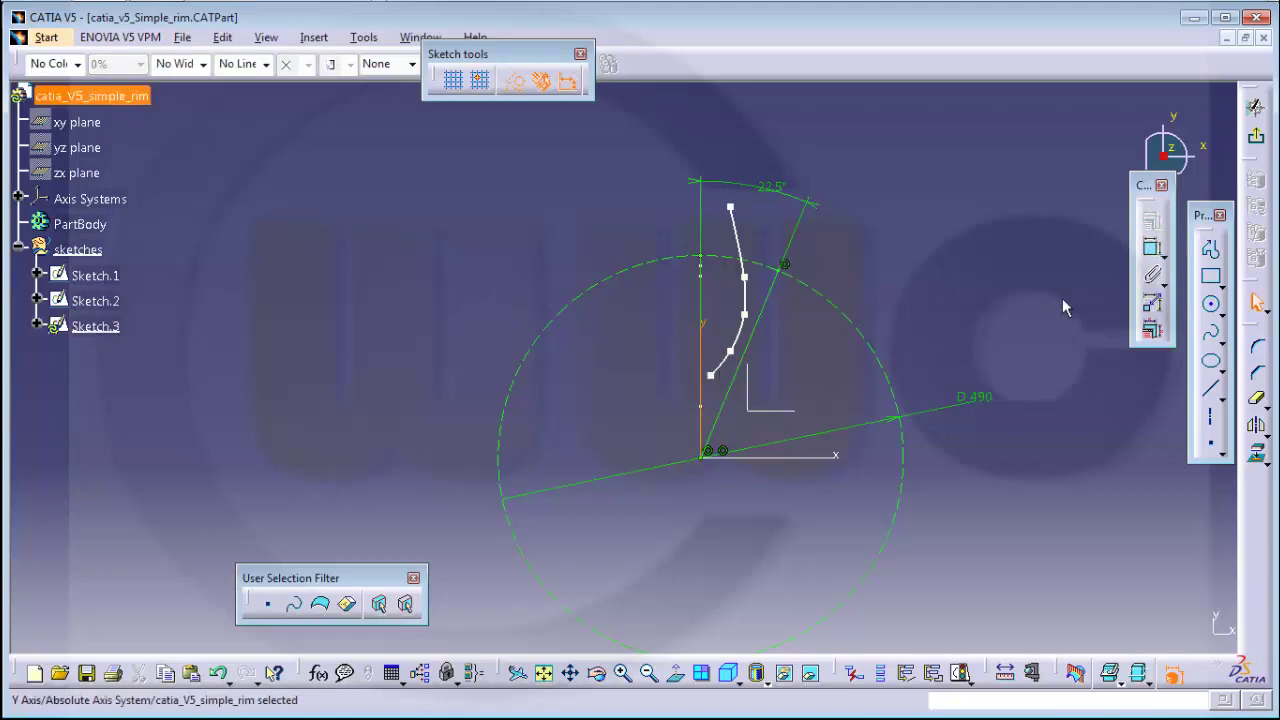
{"action": "left_click", "coordinate": [1152, 248]}
{"action": "left_click", "coordinate": [711, 376]}
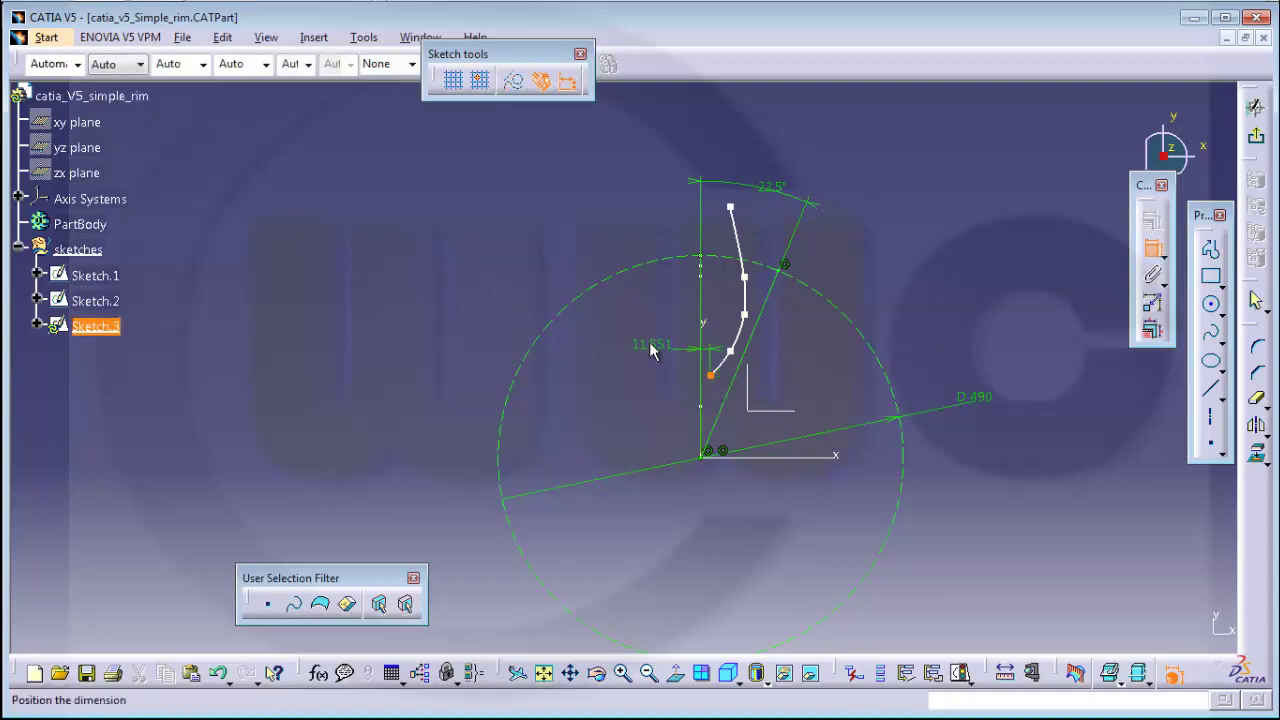
{"action": "right_click", "coordinate": [651, 347]}
{"action": "left_click", "coordinate": [695, 426]}
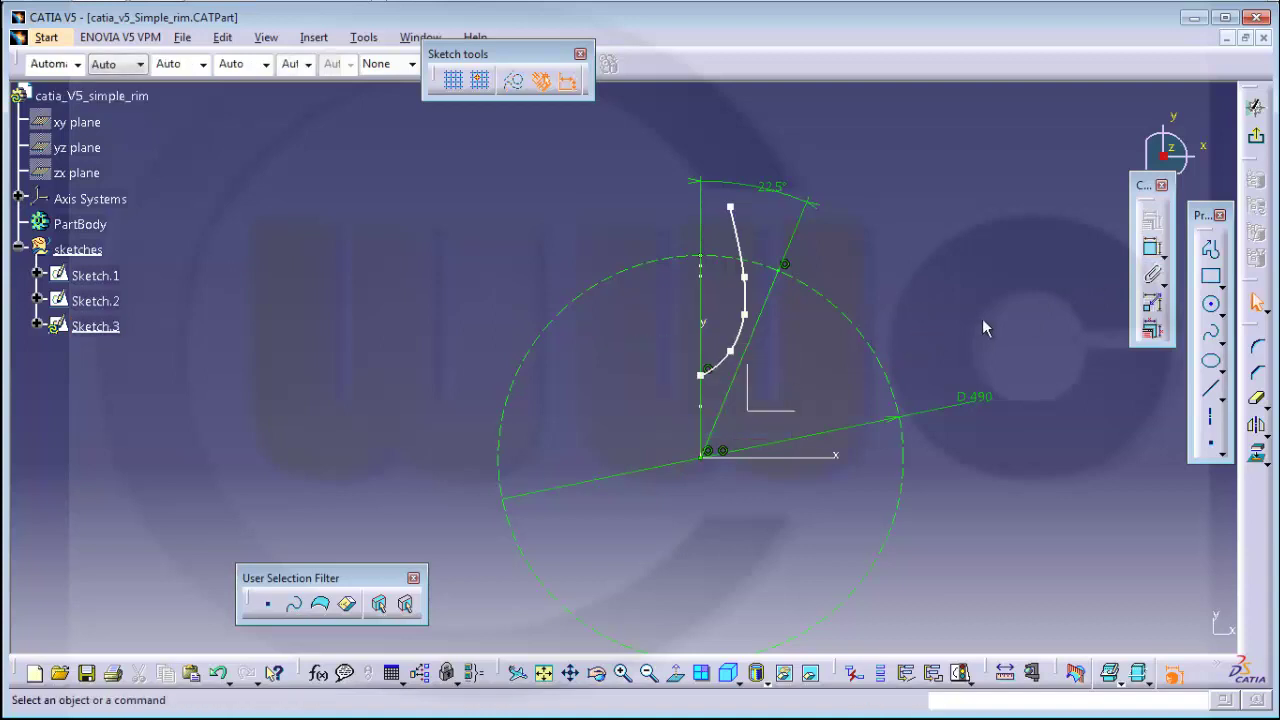
Enable tangency at the spline's first control point, CtrlPoint.1.
{"action": "double_click", "coordinate": [703, 372]}
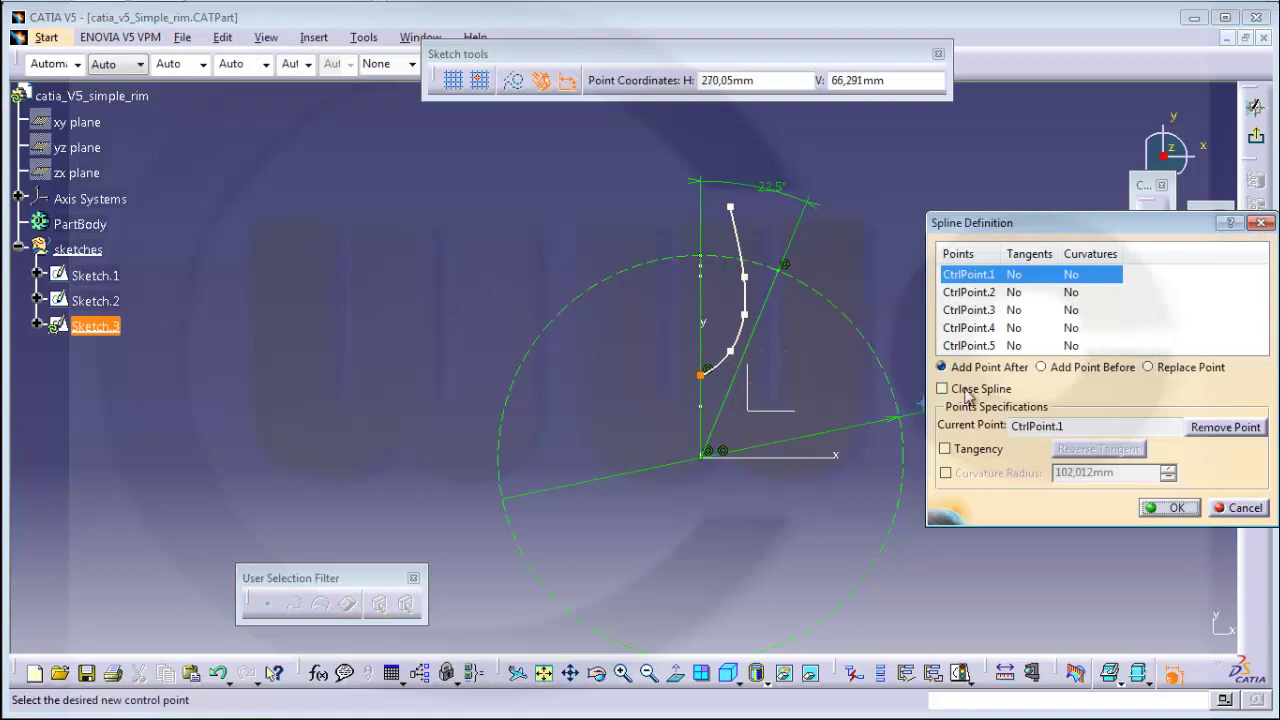
{"action": "left_click", "coordinate": [945, 449]}
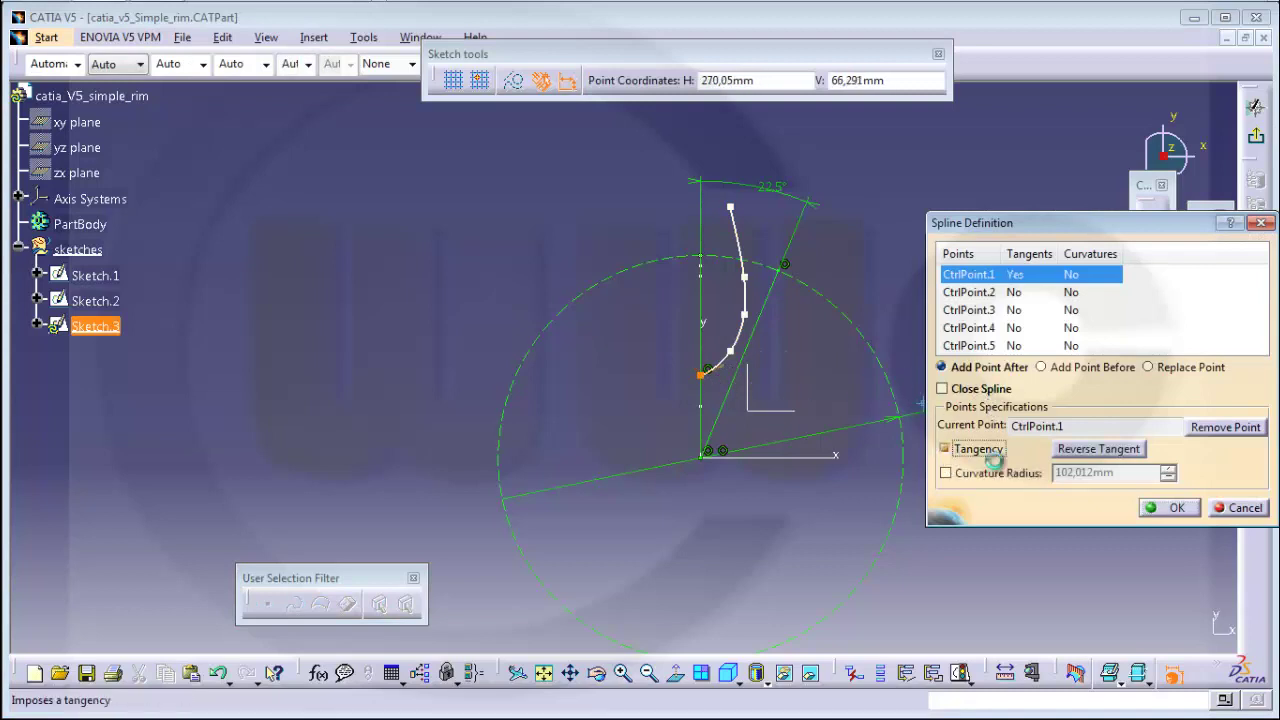
{"action": "left_click", "coordinate": [1170, 507]}
{"action": "left_click", "coordinate": [1152, 248]}
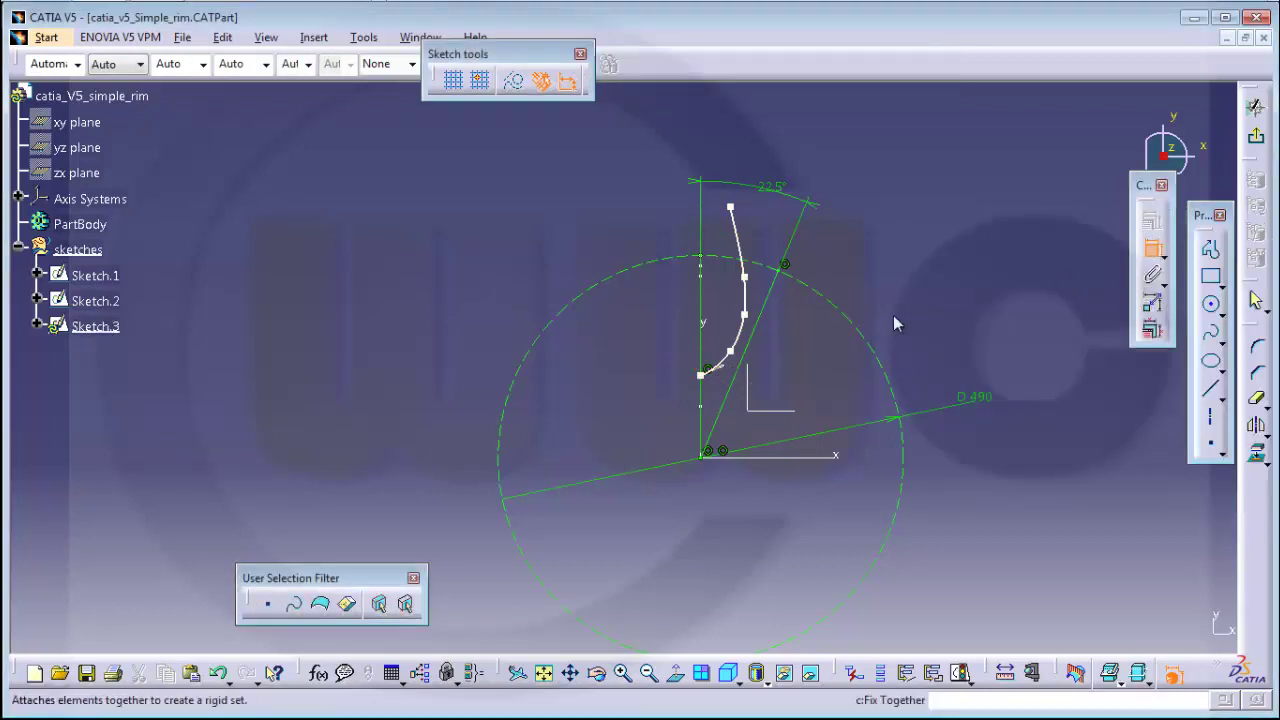
Constrain the spline's lower tangent point against the spline.
{"action": "left_click", "coordinate": [733, 372]}
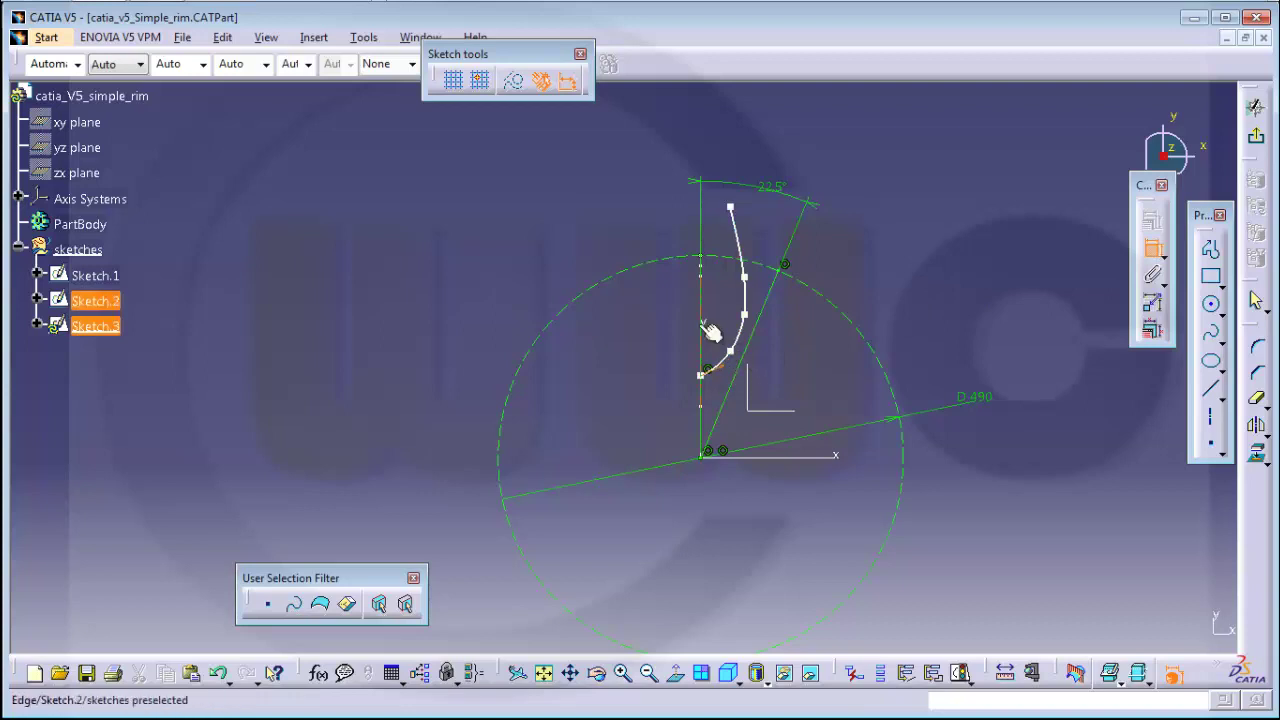
{"action": "middle_click_drag", "start_coordinate": [763, 346], "coordinate": [695, 372]}
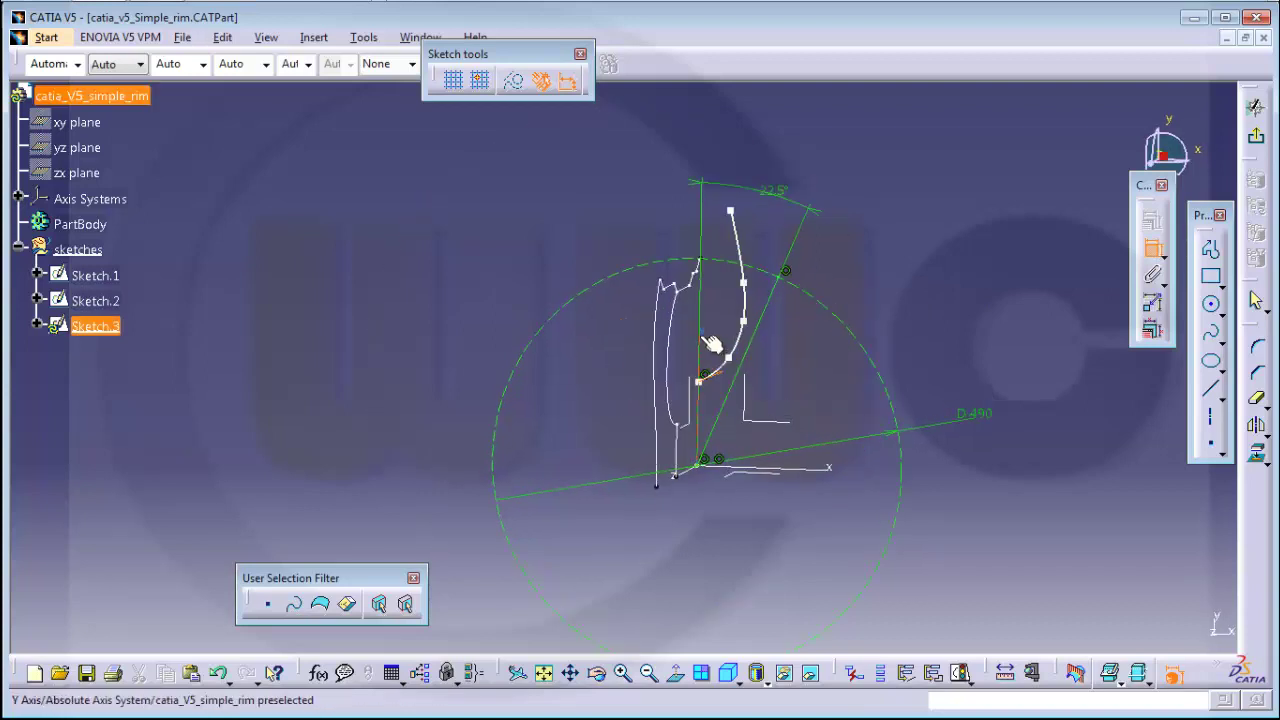
{"action": "left_click", "coordinate": [704, 352]}
{"action": "right_click", "coordinate": [955, 298]}
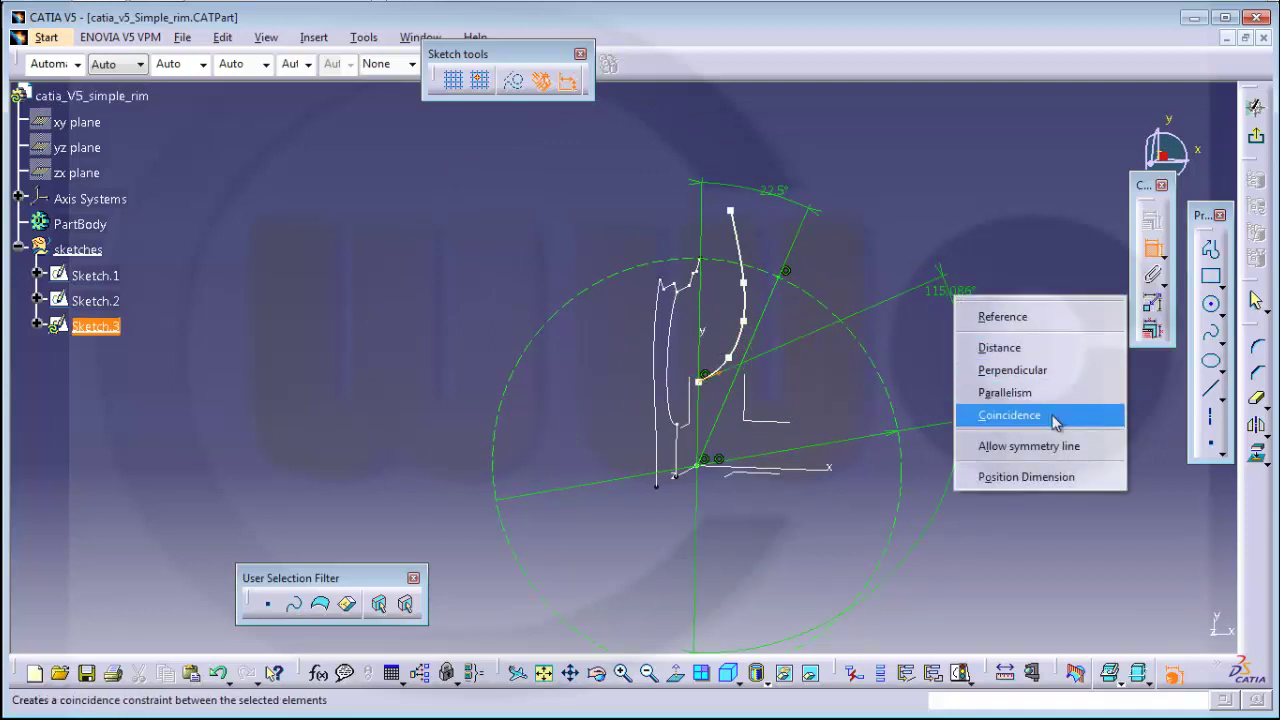
{"action": "left_click", "coordinate": [1034, 370]}
{"action": "mouse_move", "coordinate": [757, 400]}
{"action": "middle_mouse_down"}
{"action": "mouse_move", "coordinate": [818, 385]}
{"action": "mouse_move", "coordinate": [740, 386]}
{"action": "mouse_move", "coordinate": [797, 351]}
{"action": "mouse_move", "coordinate": [923, 317]}
{"action": "middle_mouse_up"}
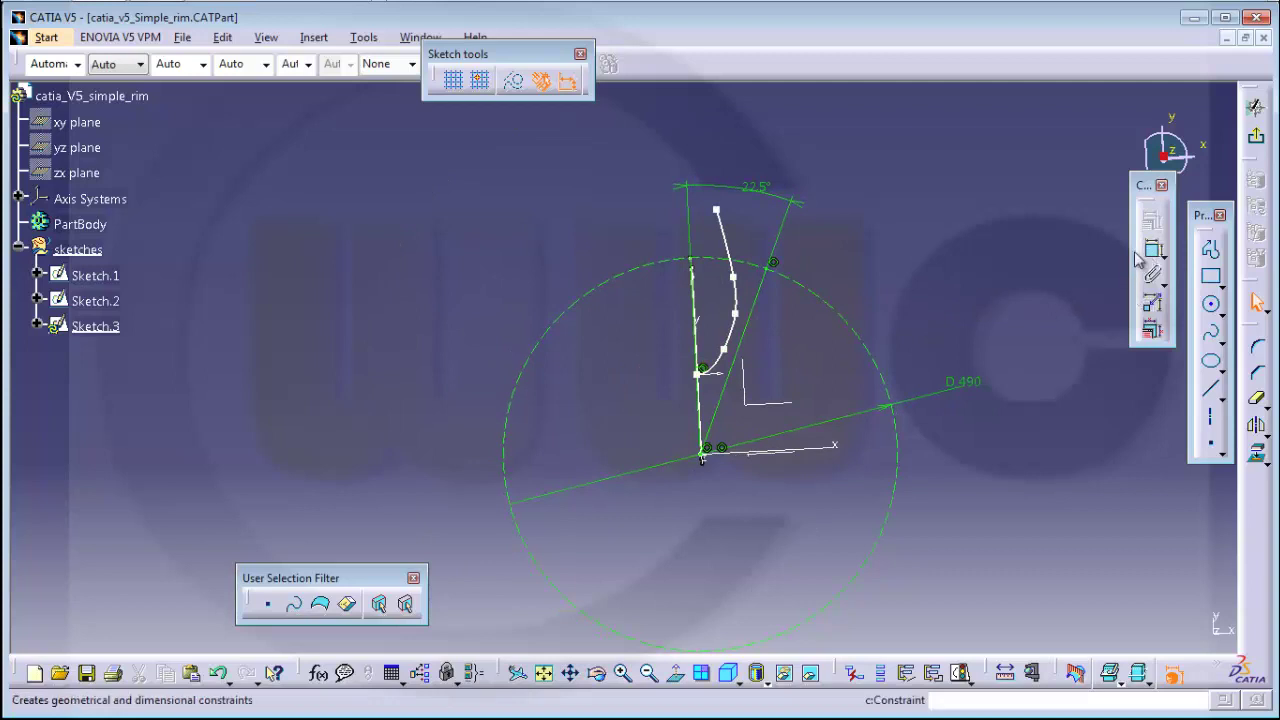
Reshape the spline by dragging its lower and middle control points.
{"action": "left_click", "coordinate": [703, 375]}
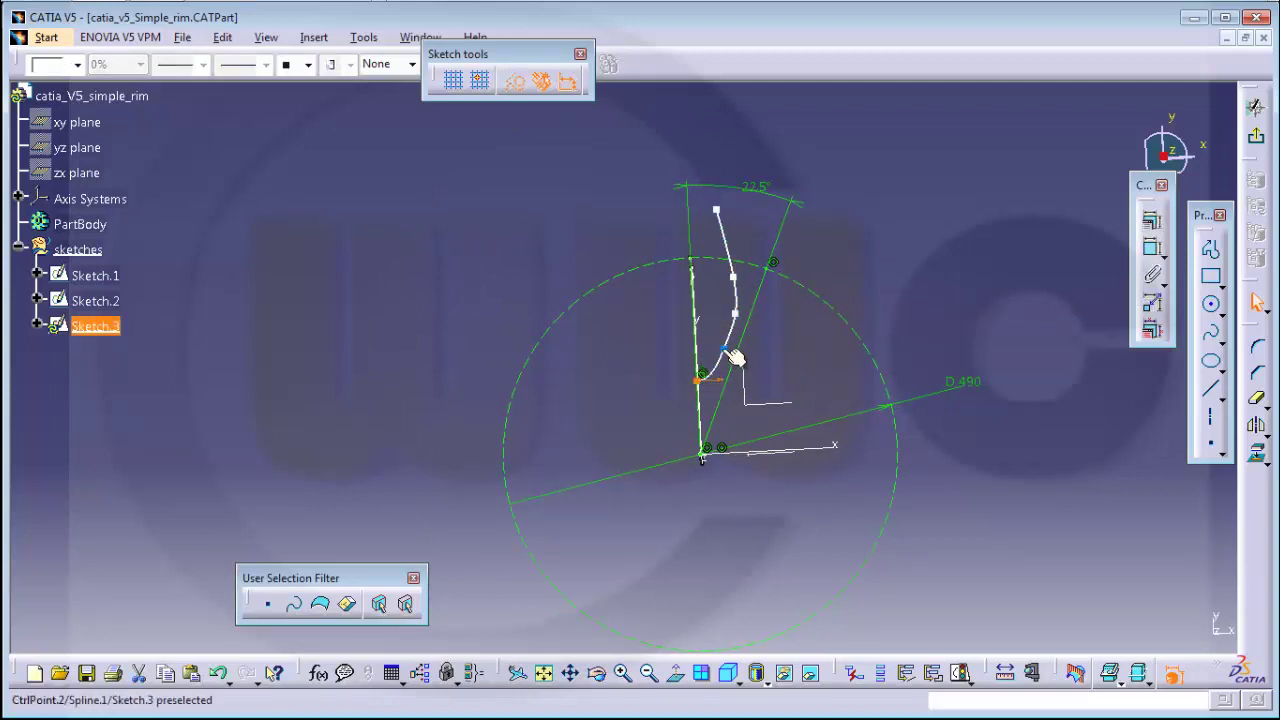
{"action": "left_click_drag", "start_coordinate": [735, 358], "coordinate": [729, 355]}
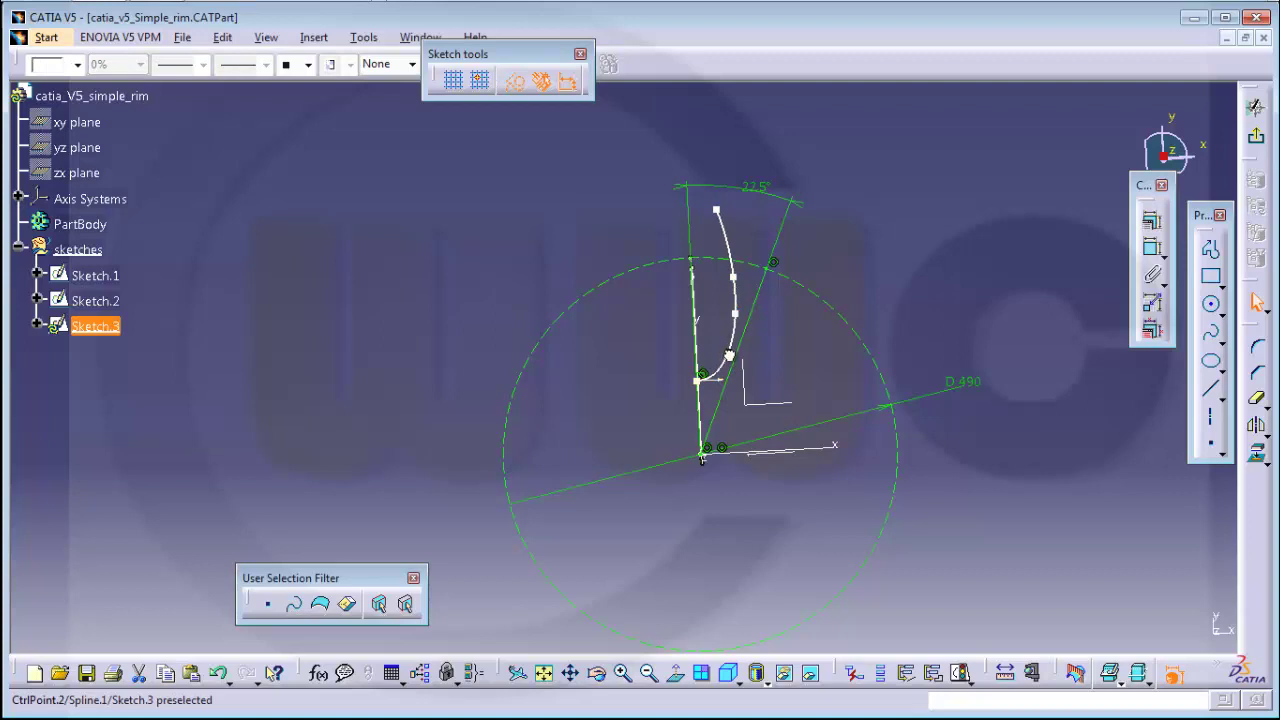
{"action": "left_click", "coordinate": [726, 360]}
{"action": "left_click_drag", "start_coordinate": [733, 316], "coordinate": [725, 273]}
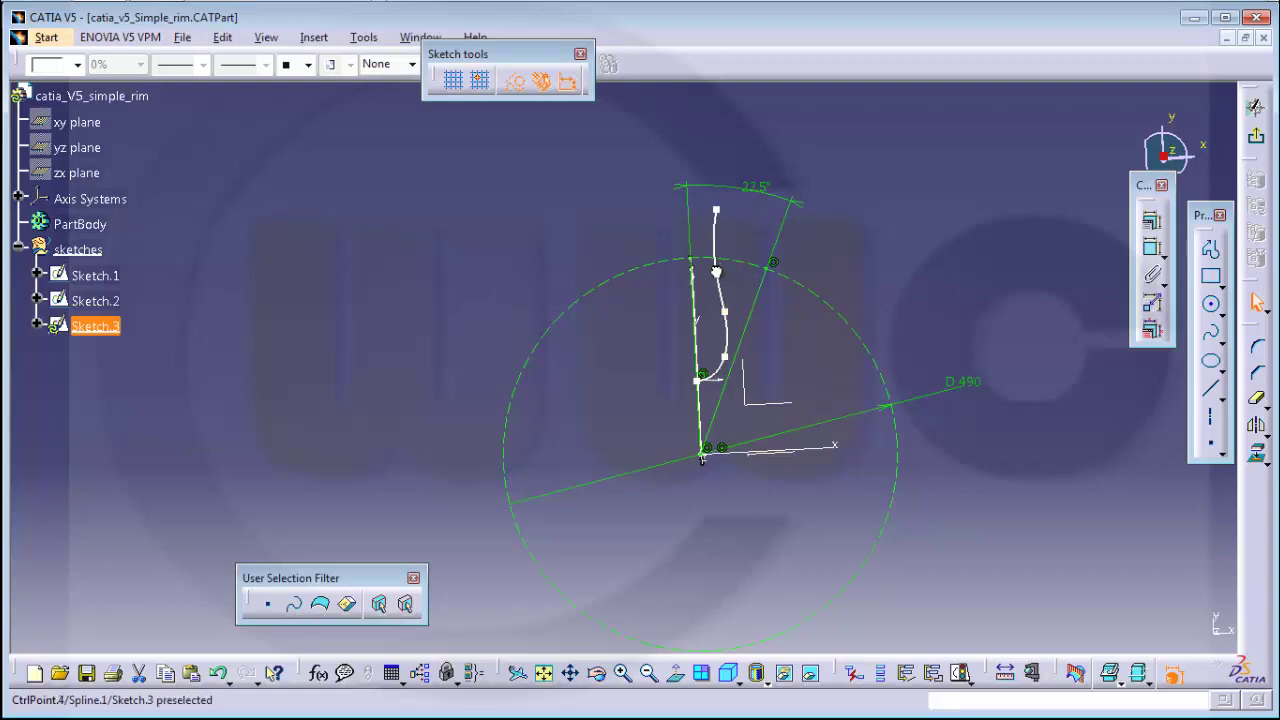
{"action": "left_click", "coordinate": [713, 268]}
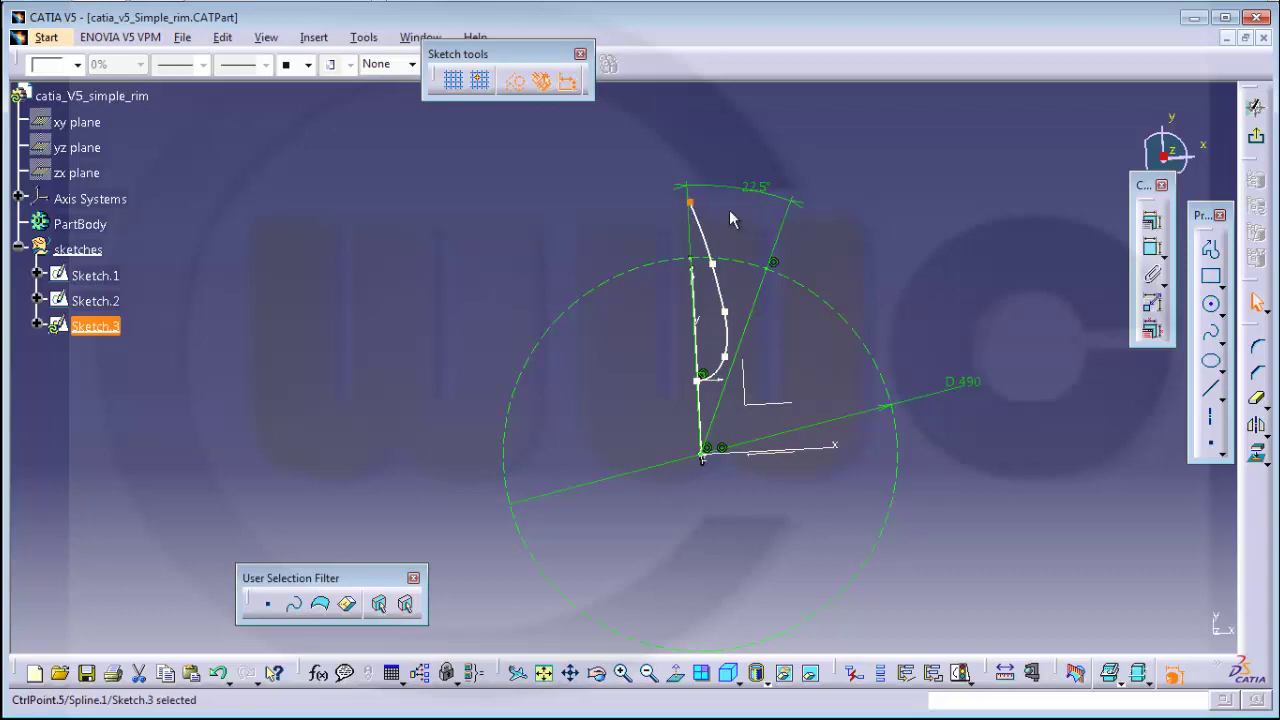
{"action": "left_click", "coordinate": [729, 209]}
{"action": "middle_click_drag", "start_coordinate": [858, 291], "coordinate": [908, 245], "text": "ctrl"}
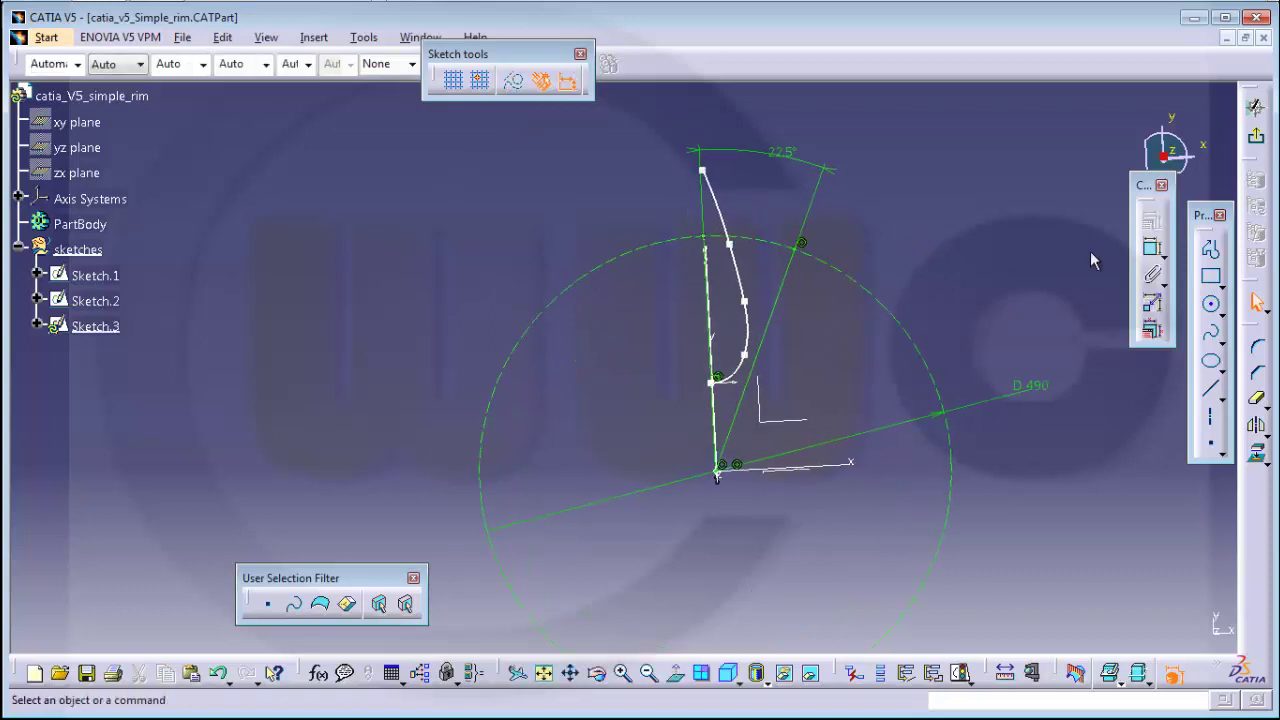
{"action": "left_click", "coordinate": [1157, 256]}
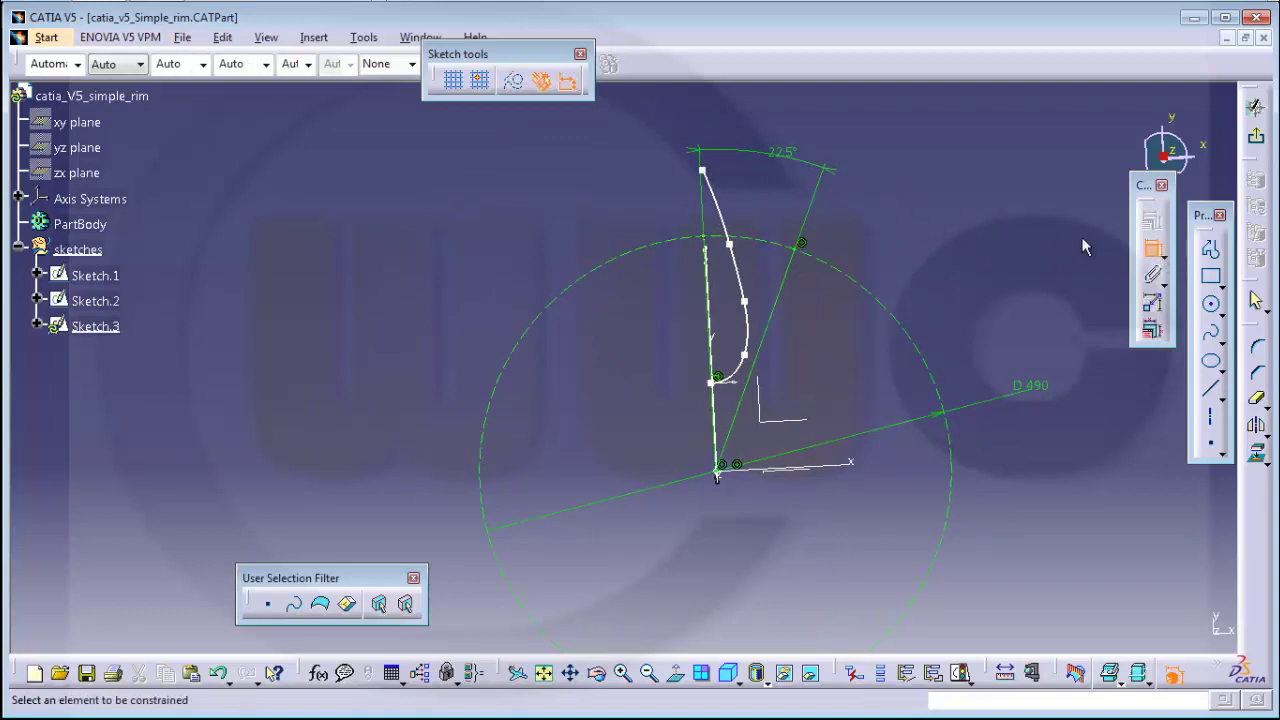
Draw profile lines joining the spline's top endpoint to its lower endpoint.
{"action": "left_click", "coordinate": [1210, 249]}
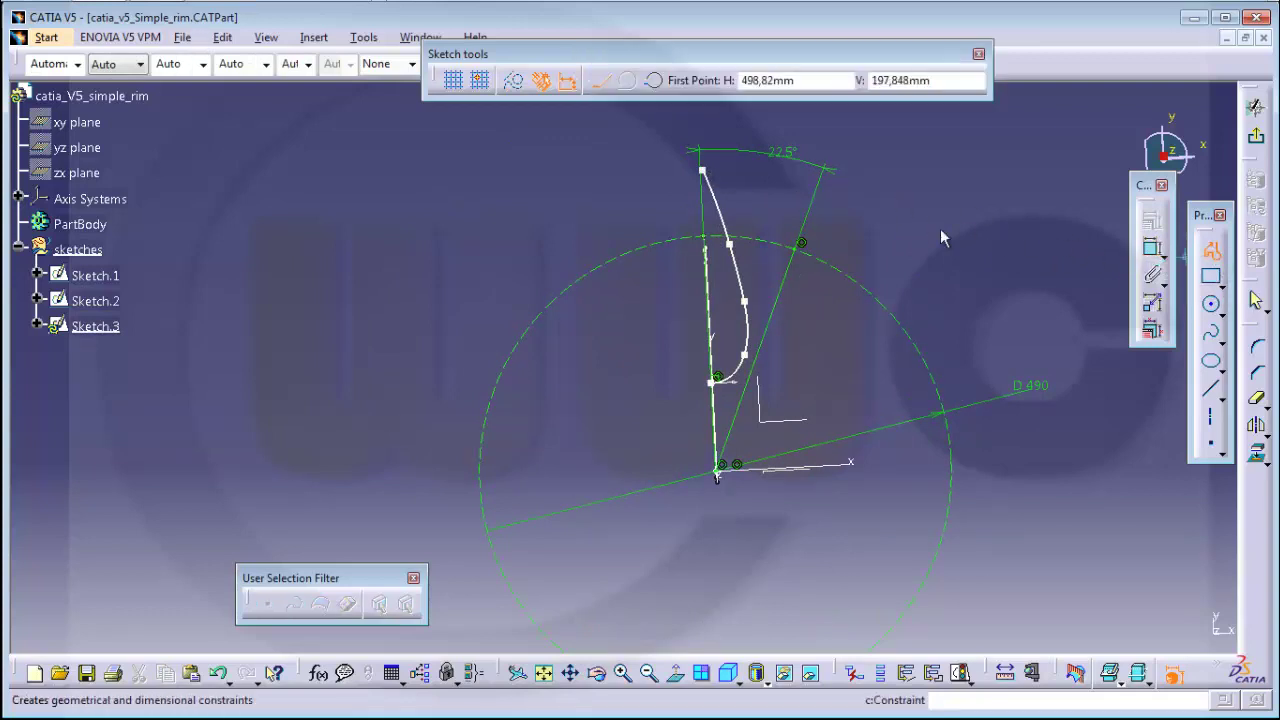
{"action": "left_click", "coordinate": [704, 172]}
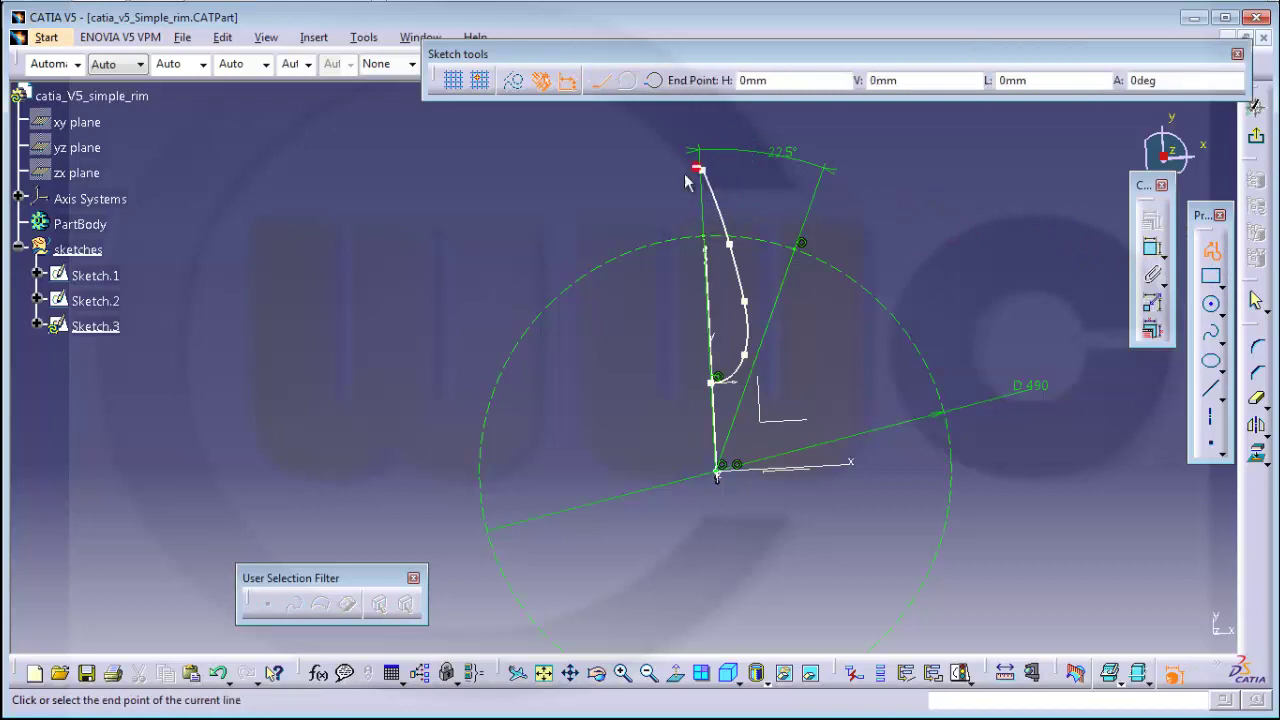
{"action": "left_click", "coordinate": [614, 209]}
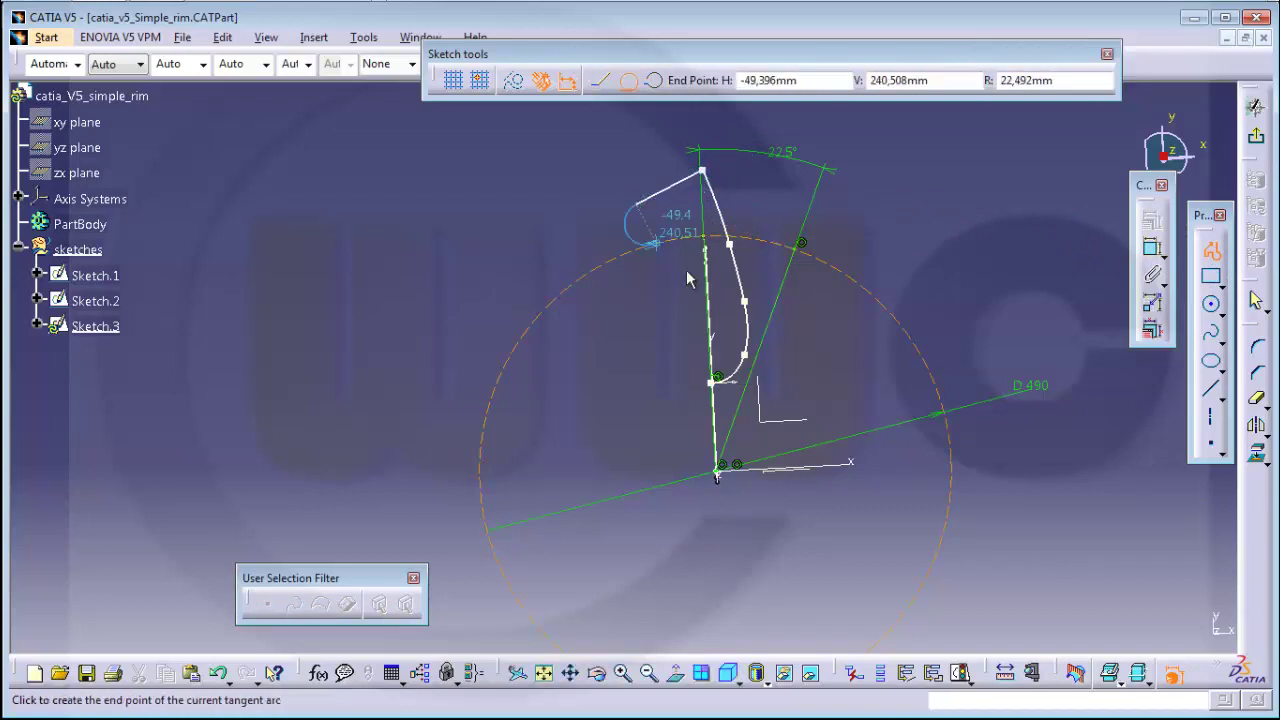
{"action": "left_click", "coordinate": [600, 80]}
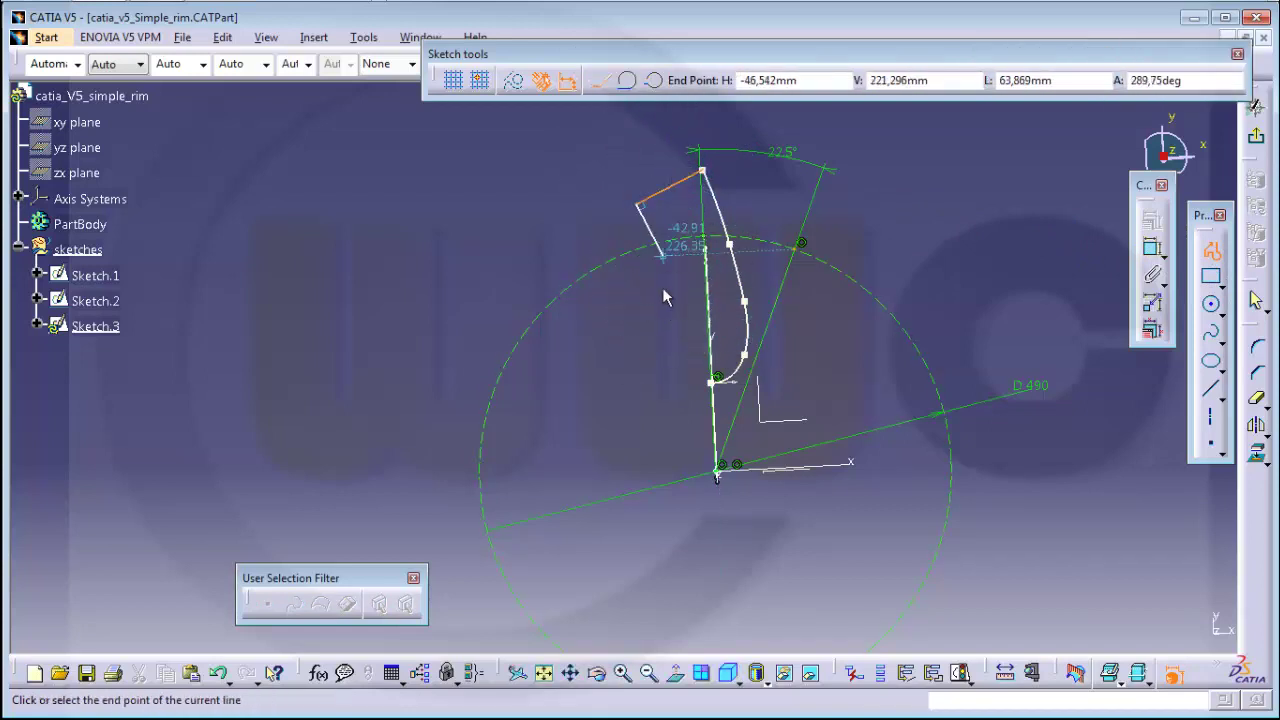
{"action": "left_click", "coordinate": [713, 379]}
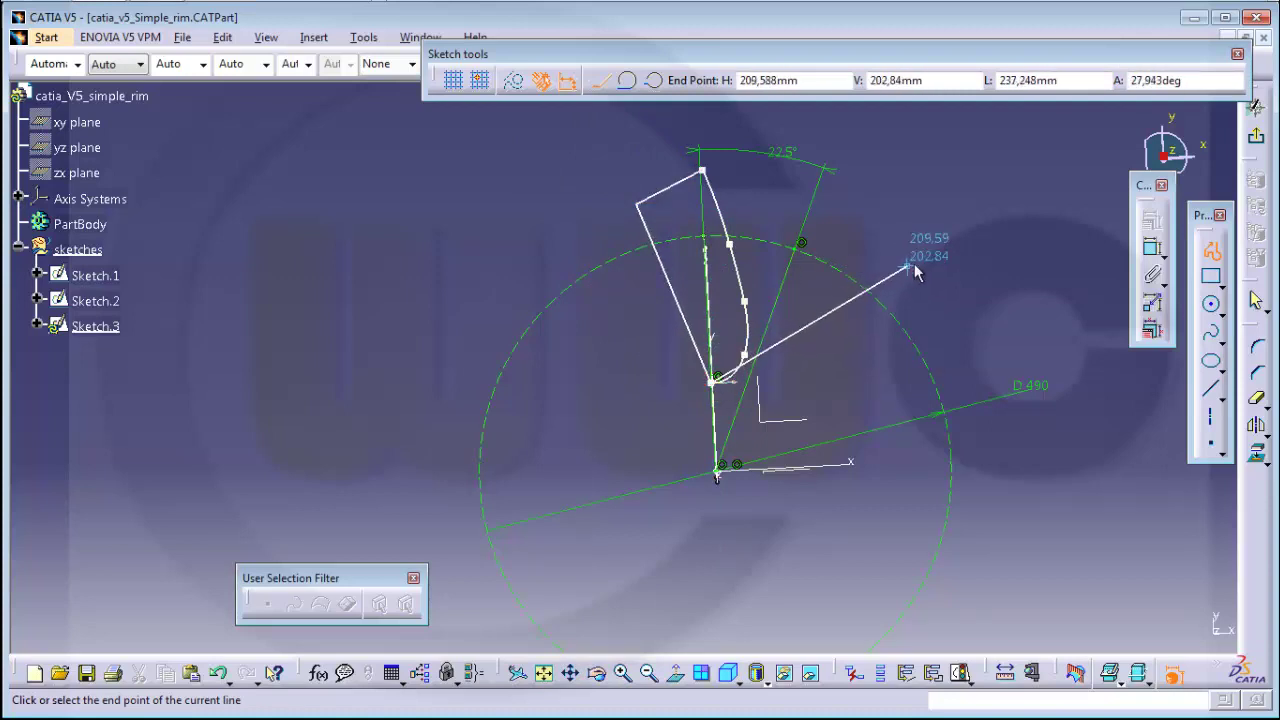
{"action": "key", "text": "Escape"}
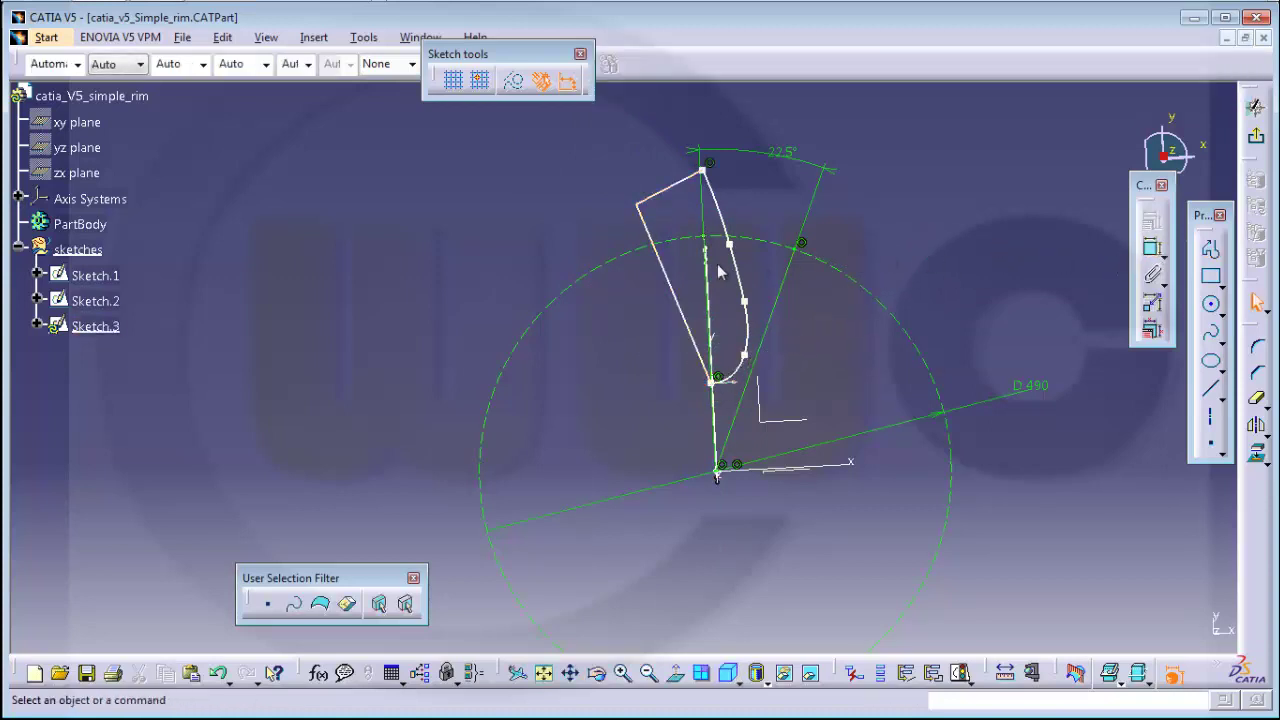
Make the left profile line coincident with the vertical axis and adjust the spline top.
{"action": "left_click", "coordinate": [670, 283]}
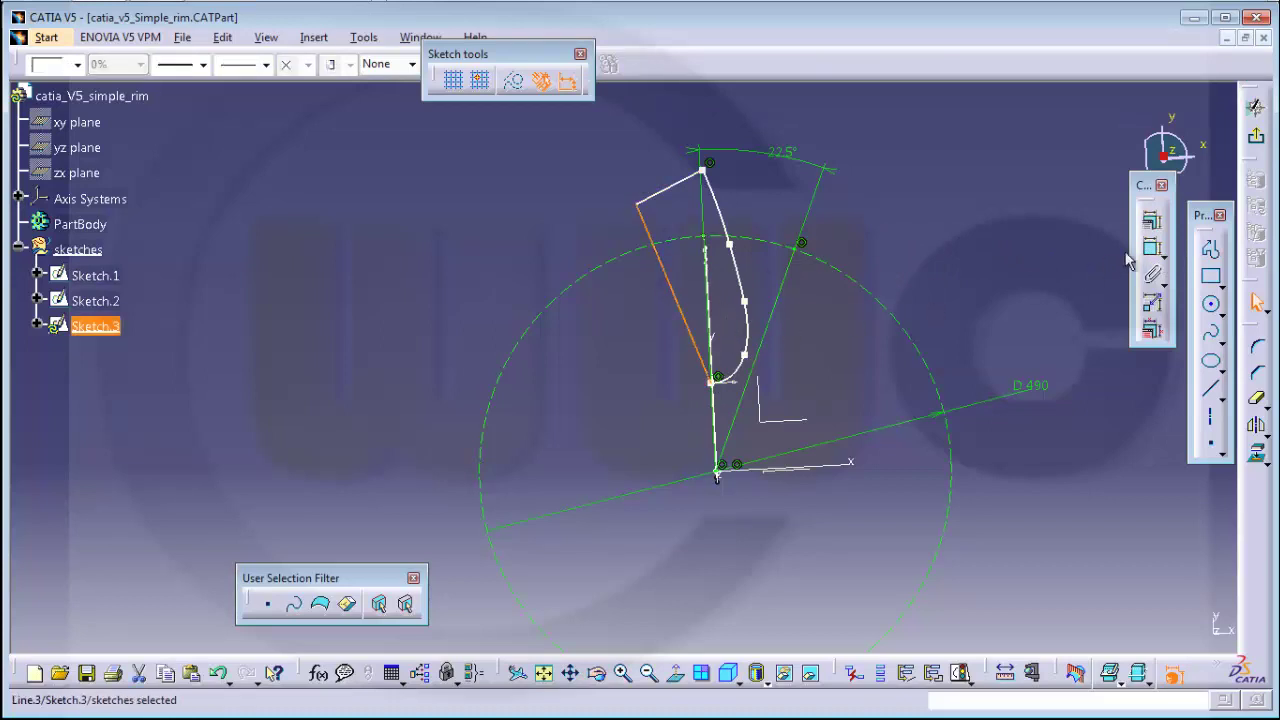
{"action": "left_click", "coordinate": [726, 343]}
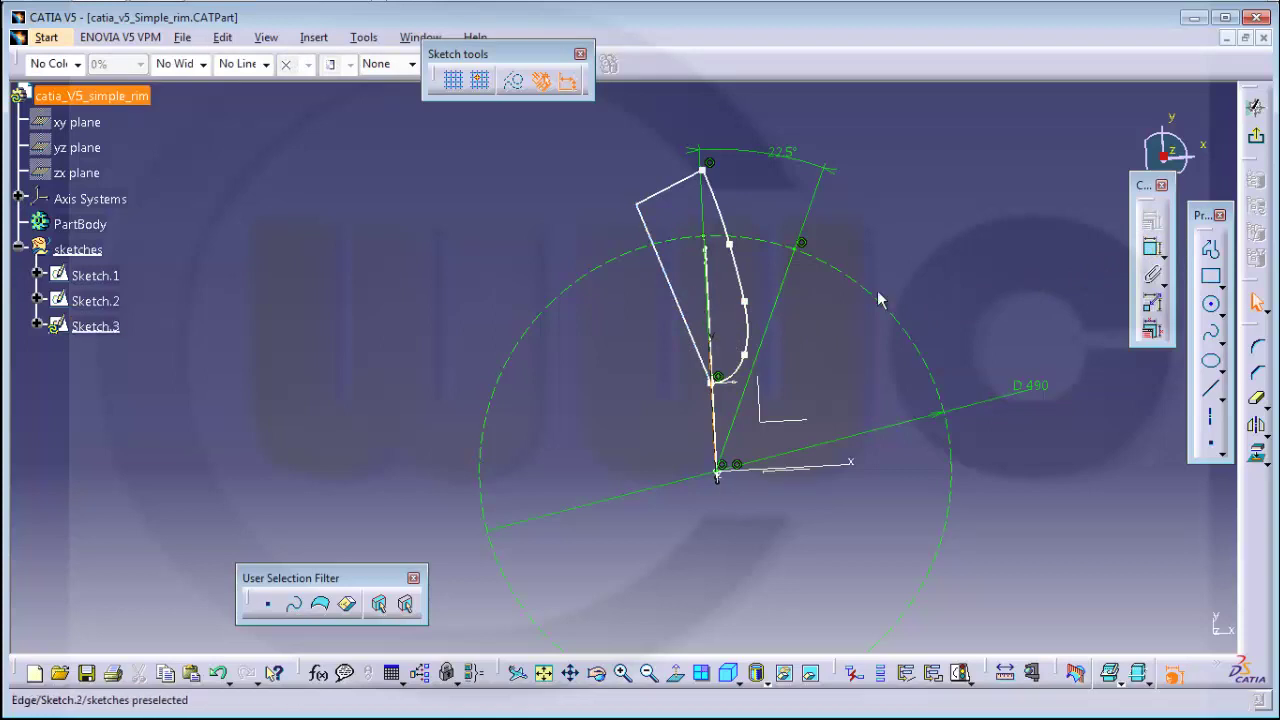
{"action": "left_click", "coordinate": [1152, 247]}
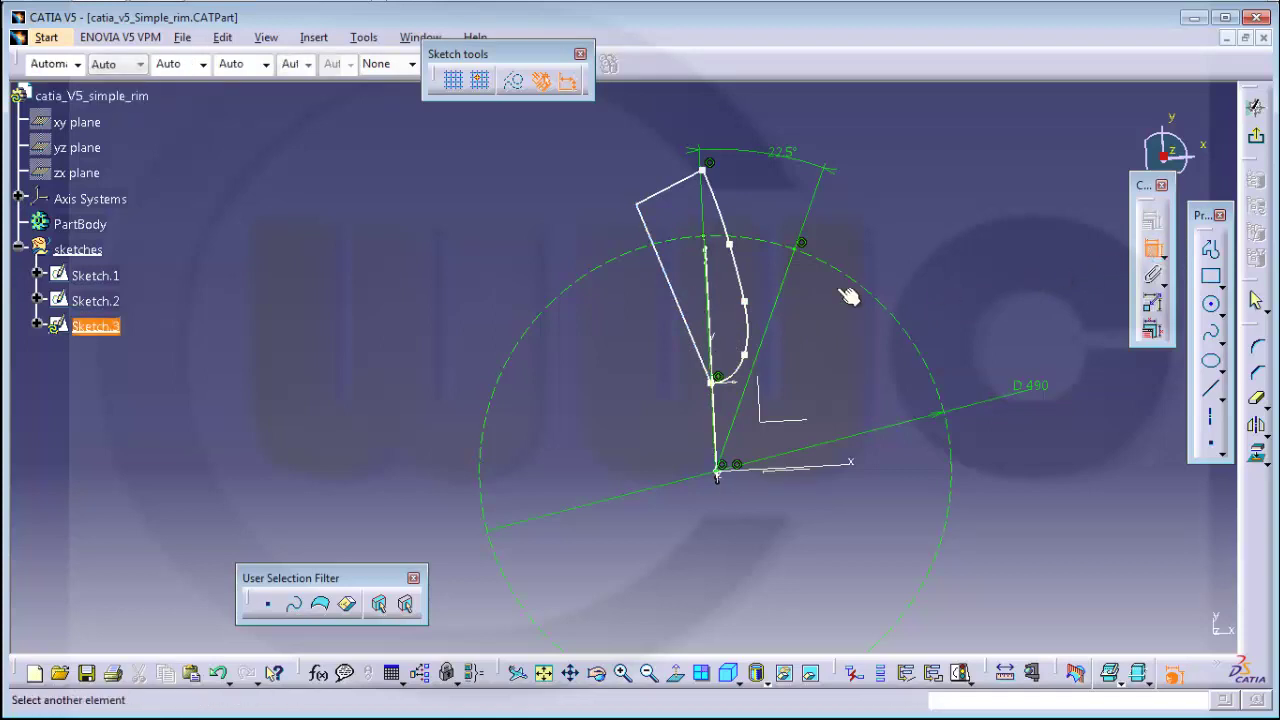
{"action": "left_click", "coordinate": [684, 310]}
{"action": "right_click", "coordinate": [666, 343]}
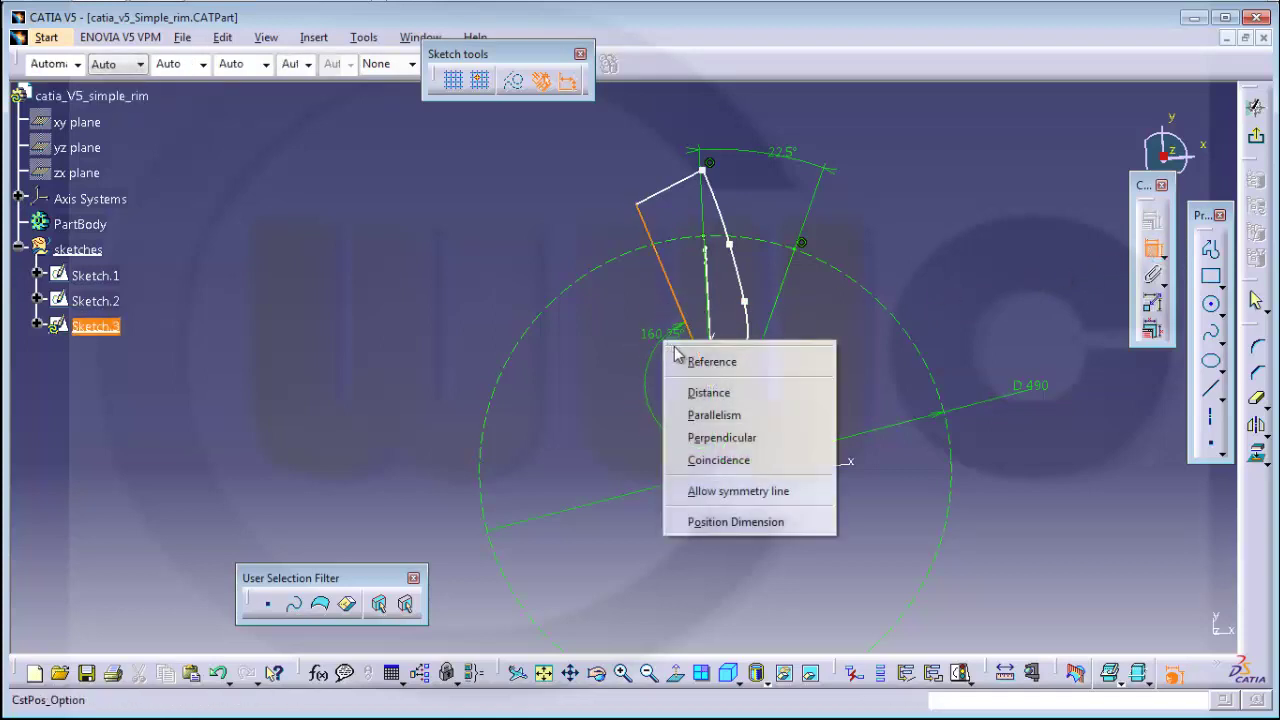
{"action": "left_click", "coordinate": [728, 460]}
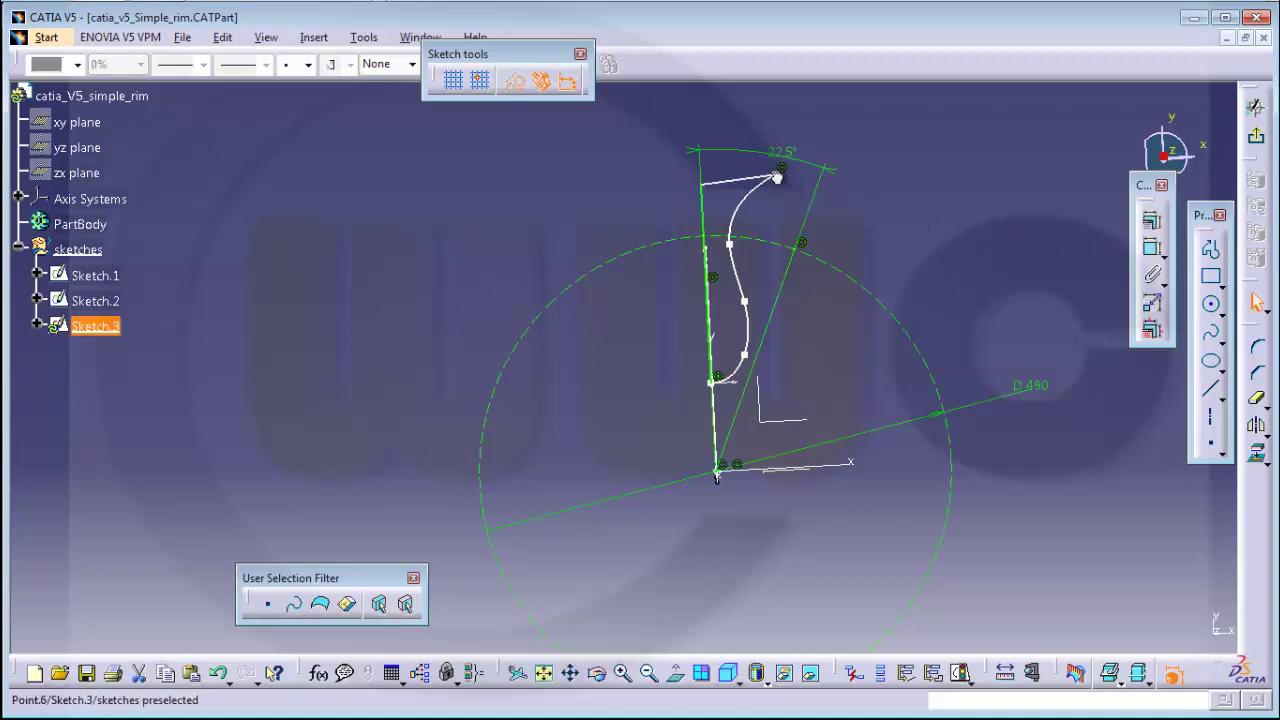
{"action": "left_click_drag", "start_coordinate": [777, 177], "coordinate": [718, 185]}
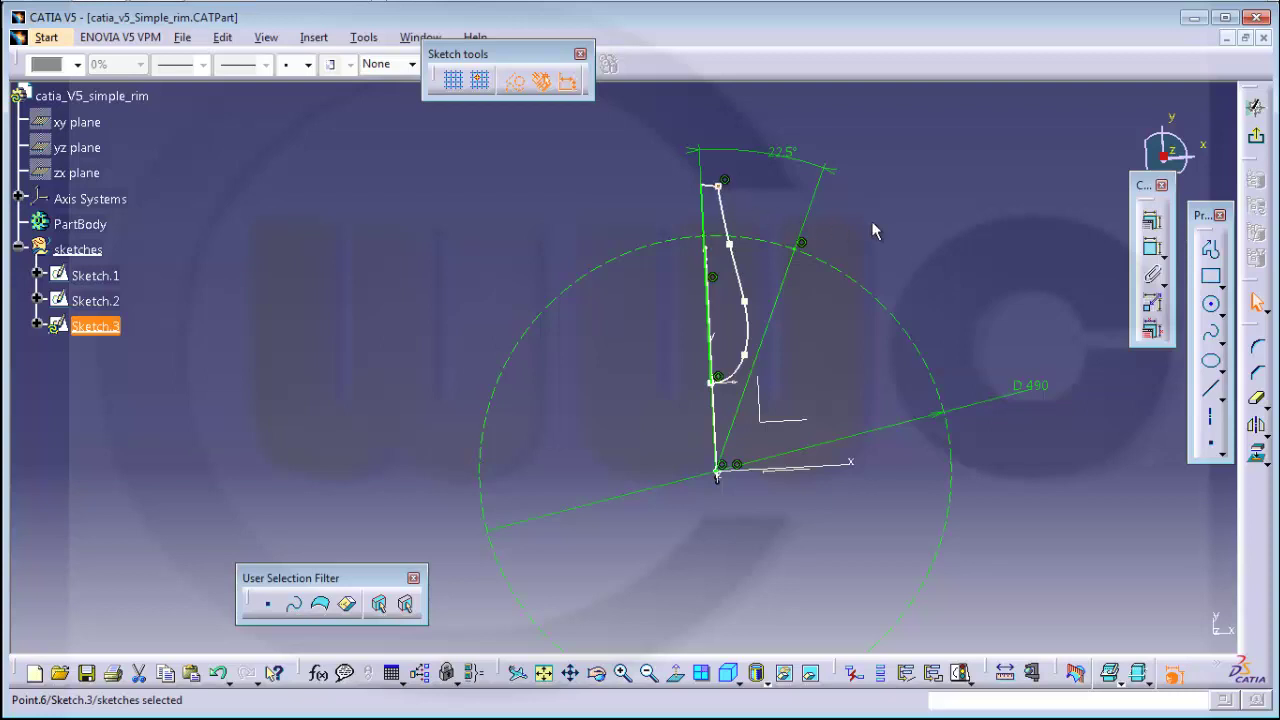
Exit the sketch and copy Sketch.3 into the sketches set as Sketch.4.
{"action": "left_click", "coordinate": [1256, 136]}
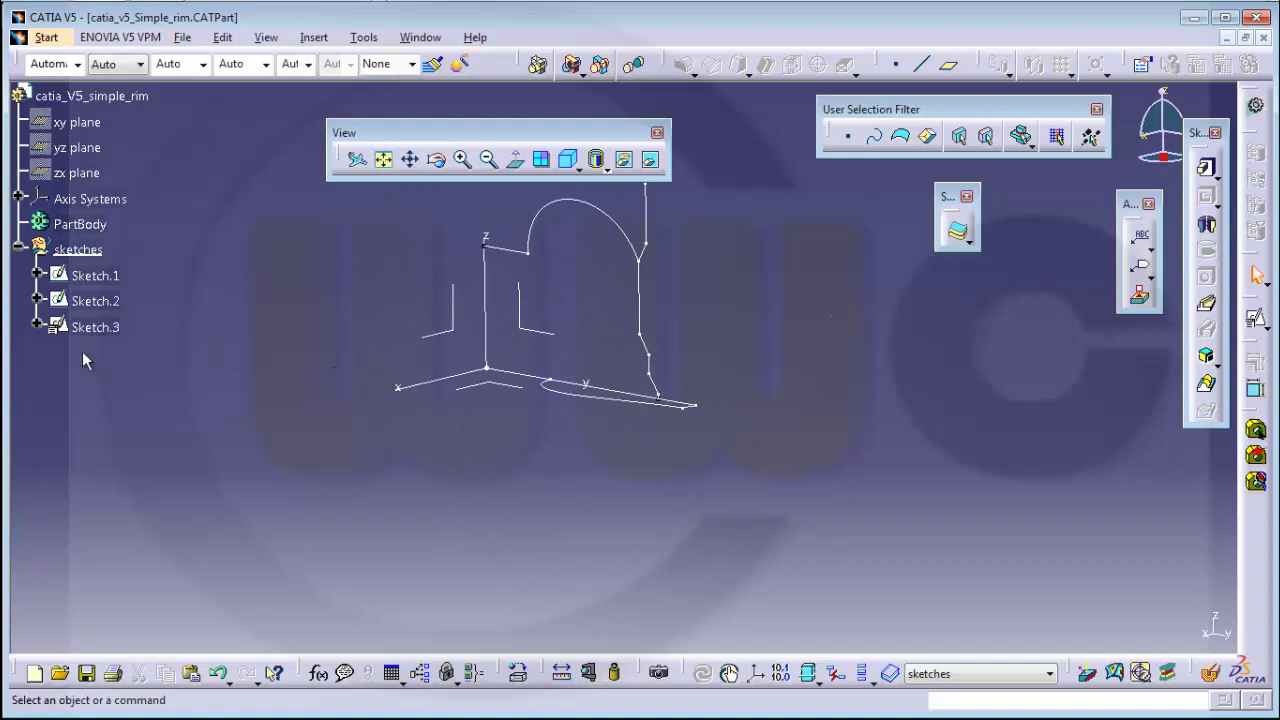
{"action": "right_click", "coordinate": [97, 328]}
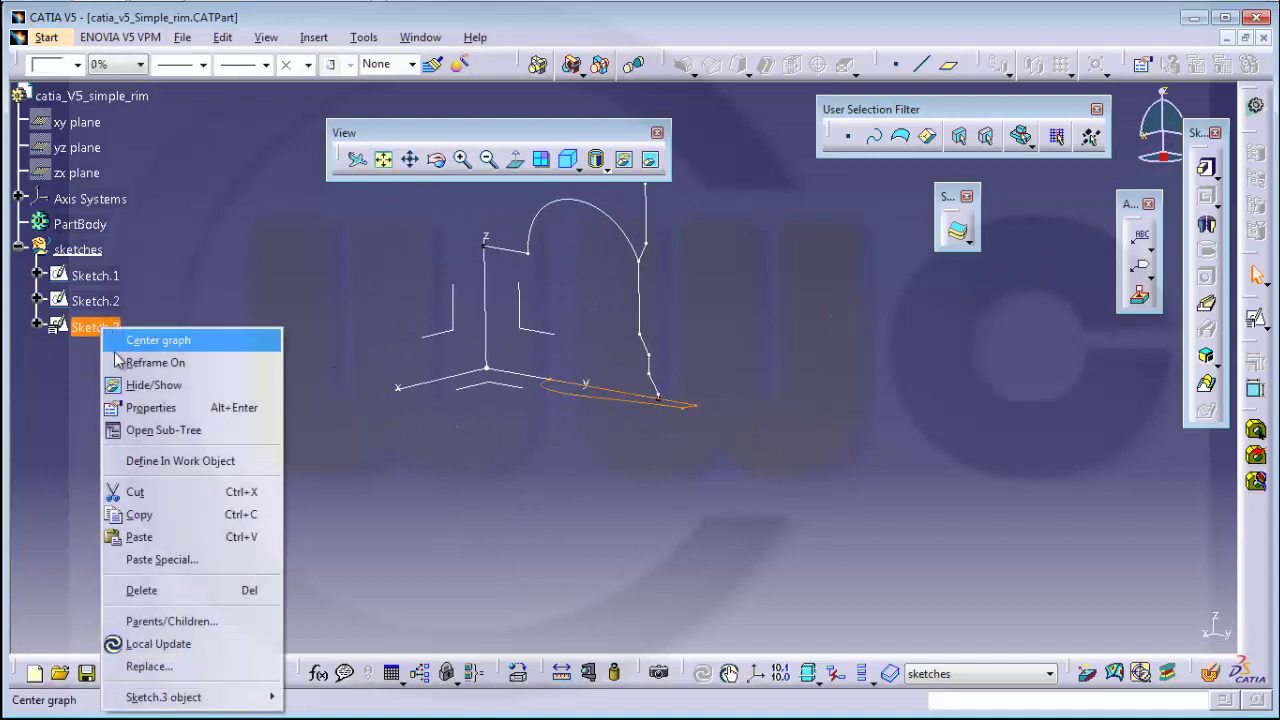
{"action": "left_click", "coordinate": [147, 515]}
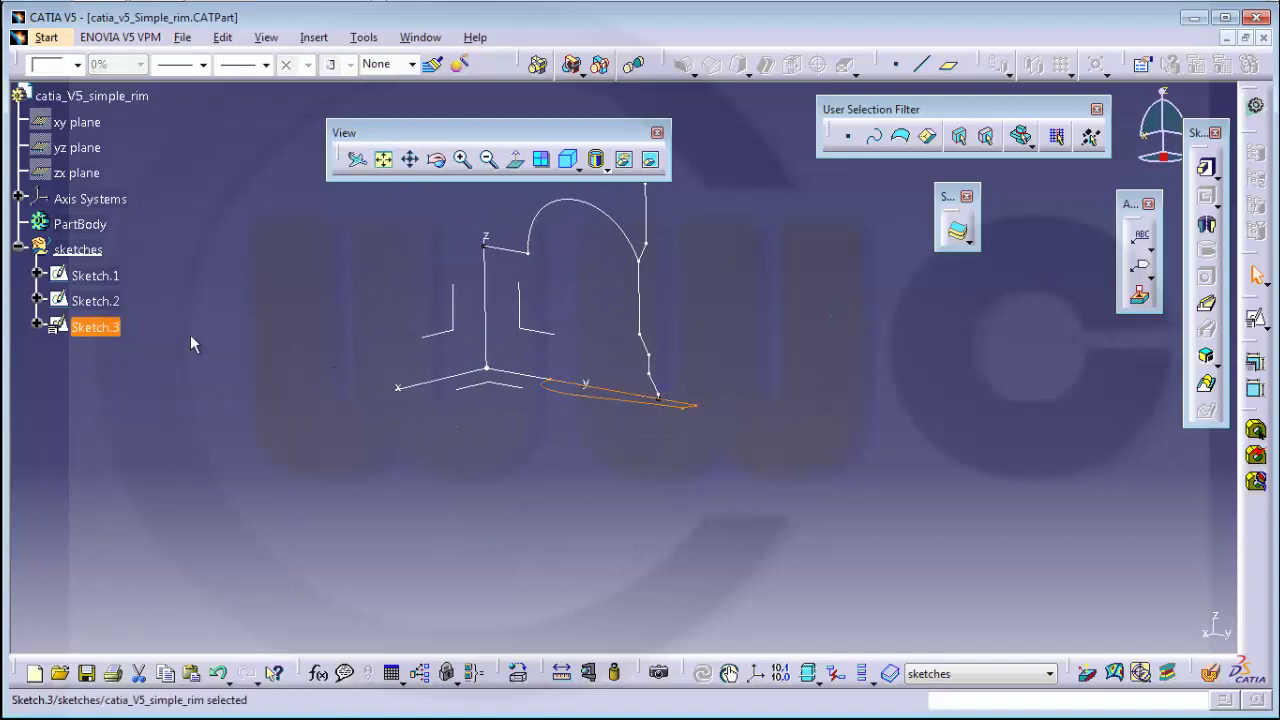
{"action": "right_click", "coordinate": [80, 250]}
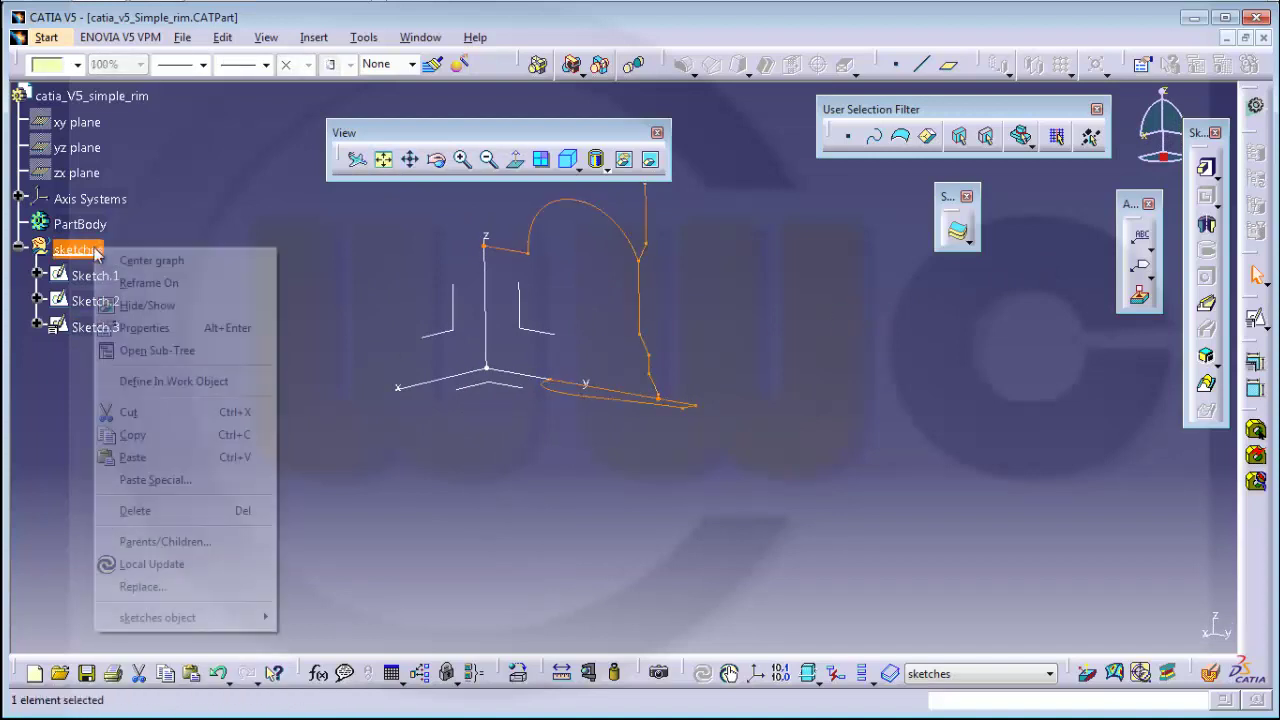
{"action": "left_click", "coordinate": [157, 460]}
Convert the whole copied profile in Sketch.4 to construction geometry.
{"action": "double_click", "coordinate": [95, 353]}
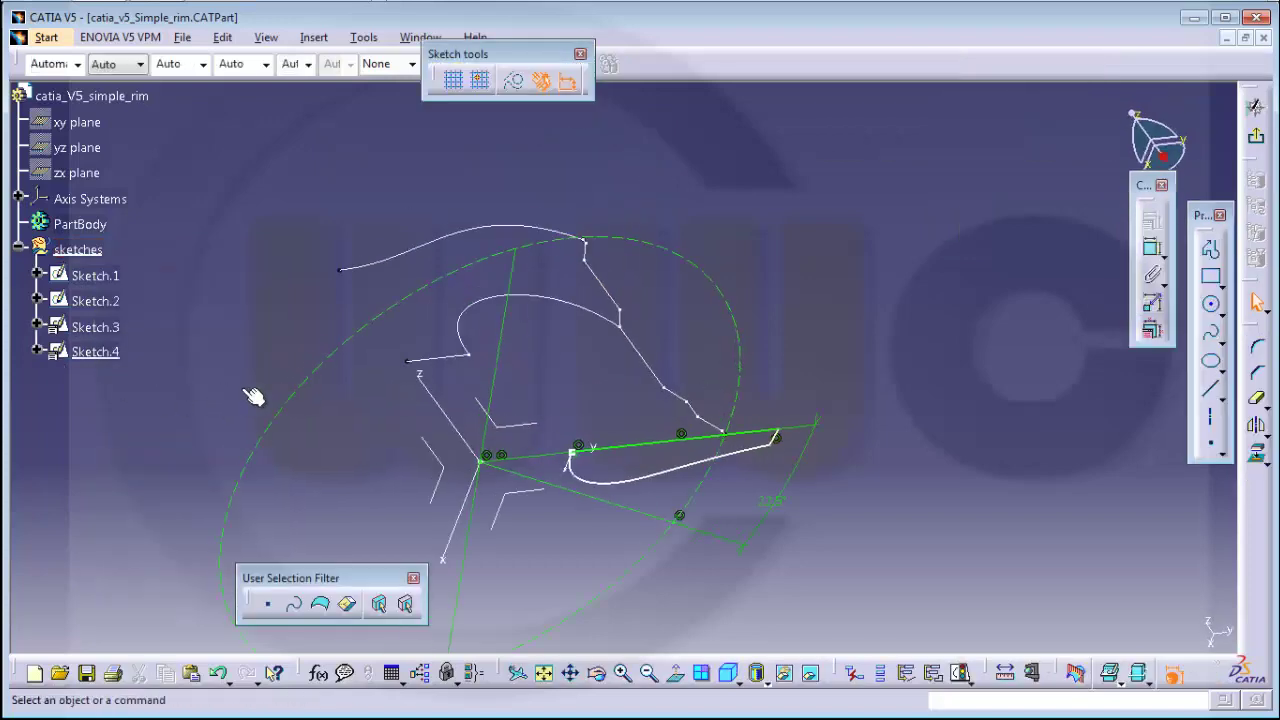
{"action": "left_click_drag", "start_coordinate": [662, 148], "coordinate": [812, 414]}
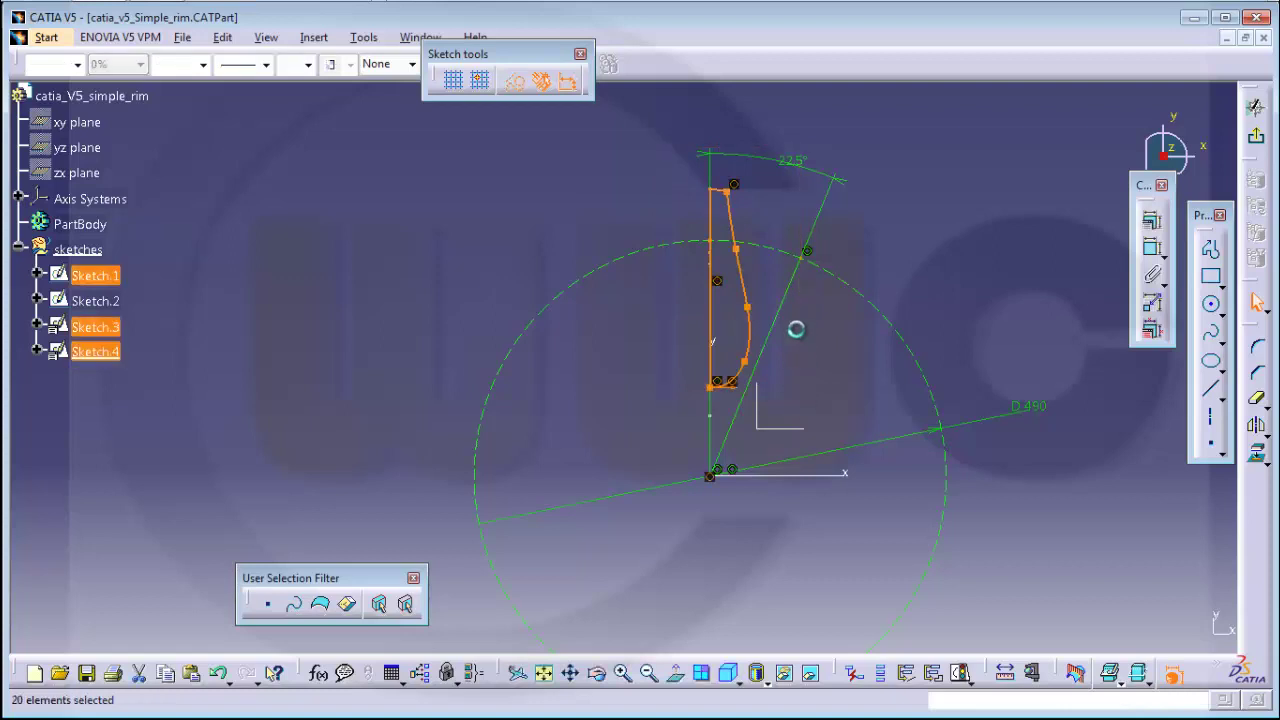
{"action": "left_click", "coordinate": [515, 86]}
{"action": "left_click", "coordinate": [908, 255]}
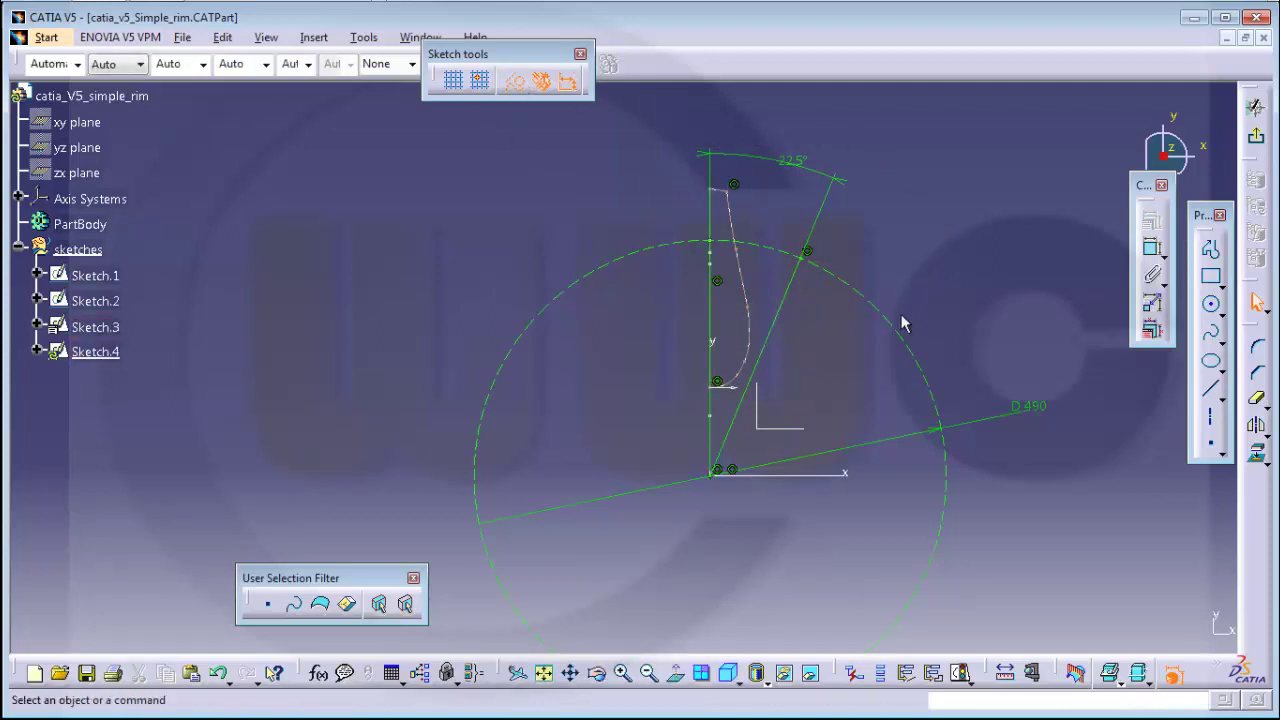
{"action": "mouse_move", "coordinate": [888, 345]}
{"action": "middle_mouse_down"}
{"action": "mouse_move", "coordinate": [757, 300]}
{"action": "mouse_move", "coordinate": [817, 258]}
{"action": "mouse_move", "coordinate": [936, 279]}
{"action": "mouse_move", "coordinate": [939, 310]}
{"action": "middle_mouse_up"}
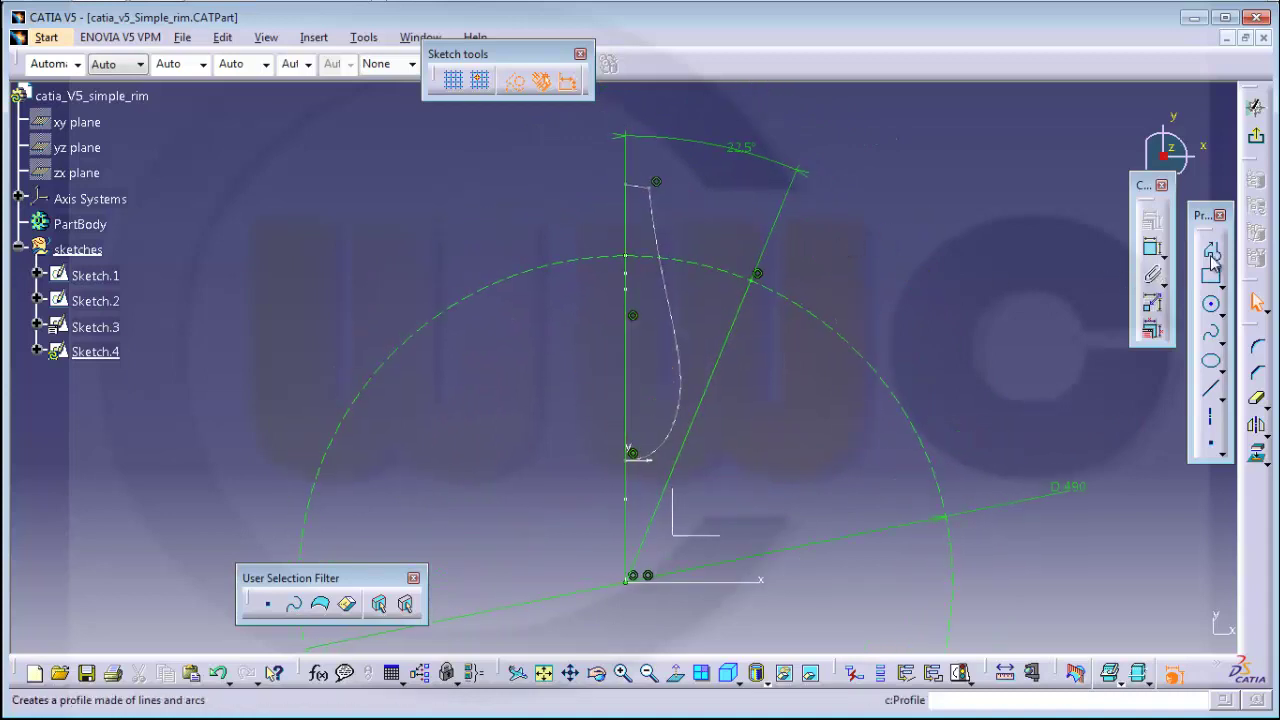
Draw a four-point standard spline up from the 22.5° line and open its Spline Definition.
{"action": "left_click", "coordinate": [1211, 333]}
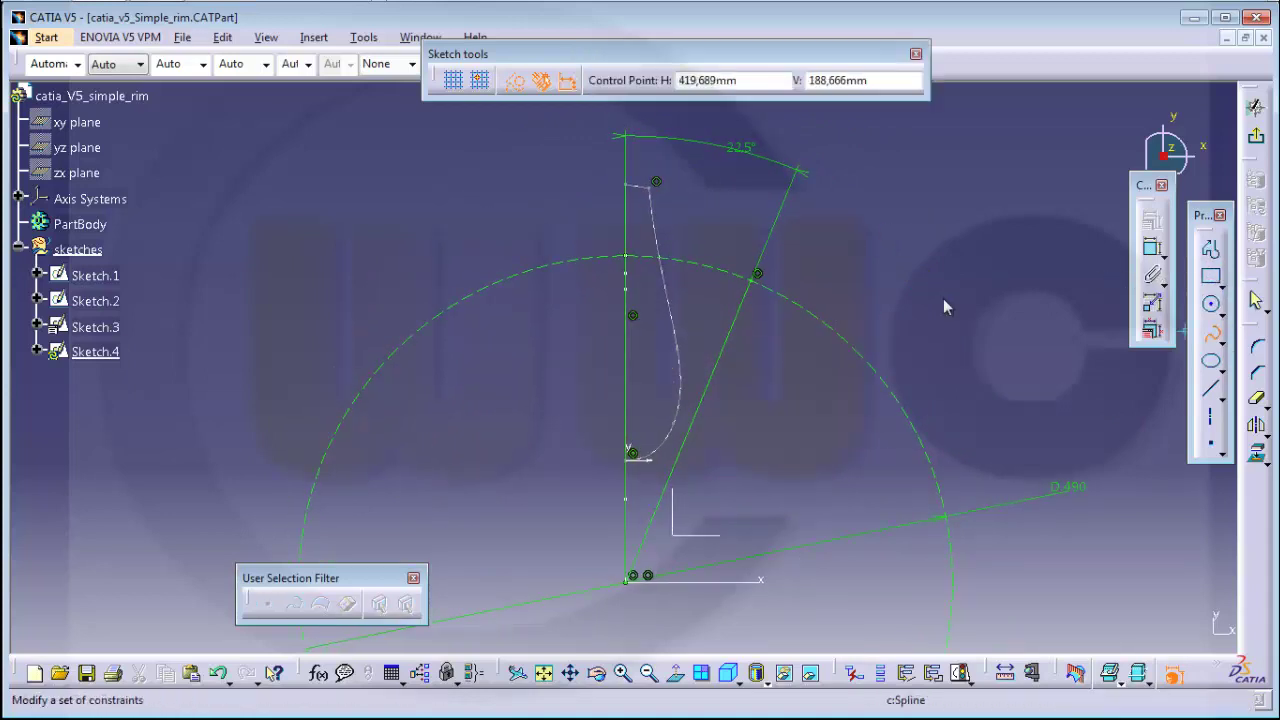
{"action": "left_click", "coordinate": [712, 375]}
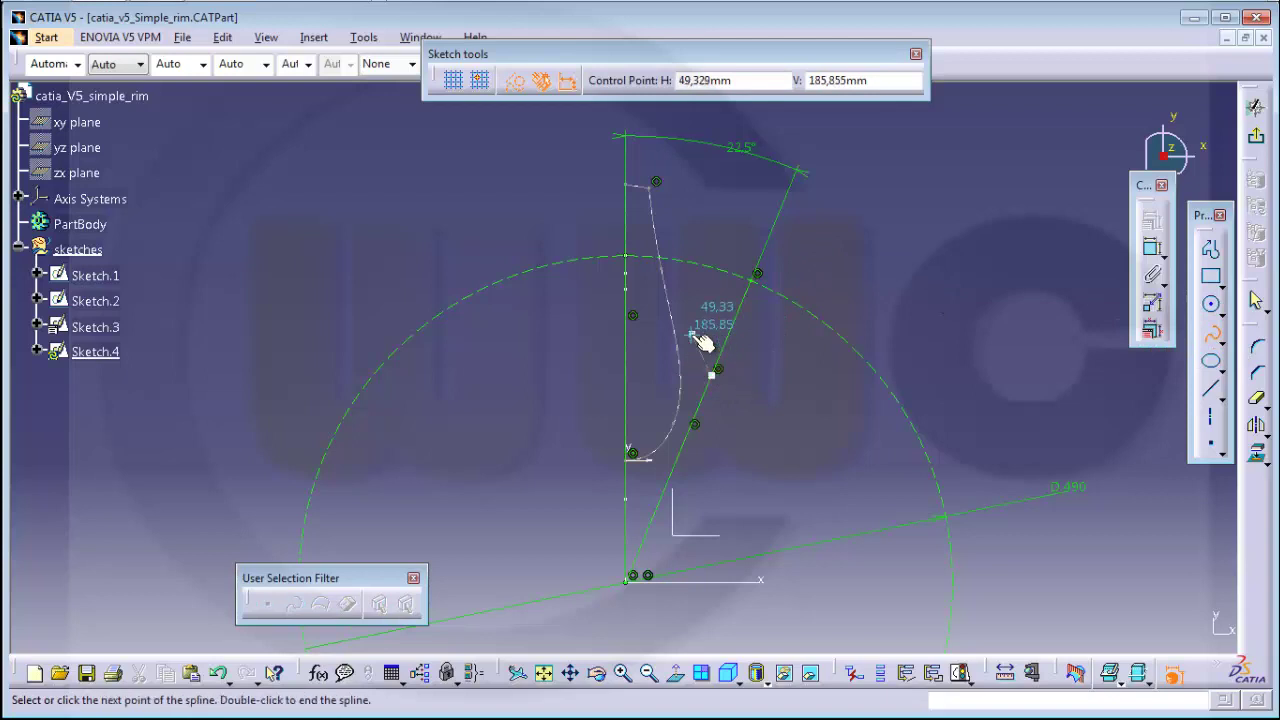
{"action": "left_click", "coordinate": [693, 341]}
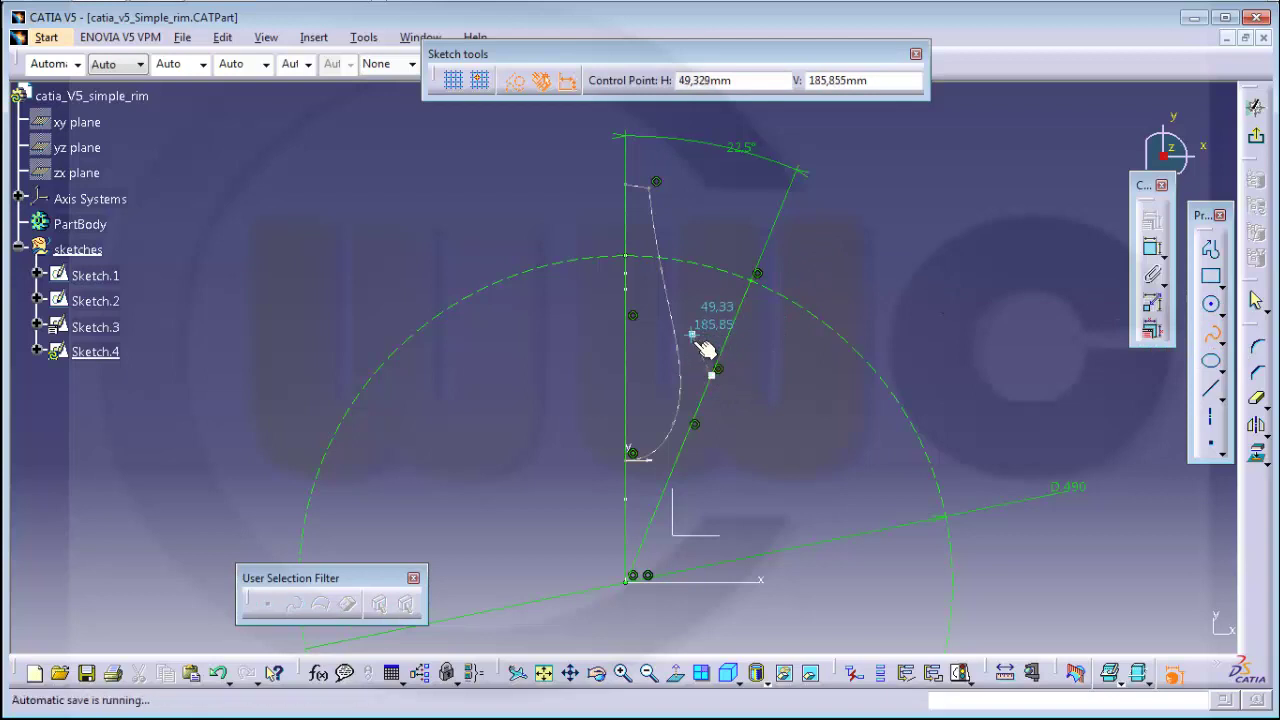
{"action": "left_click", "coordinate": [687, 300]}
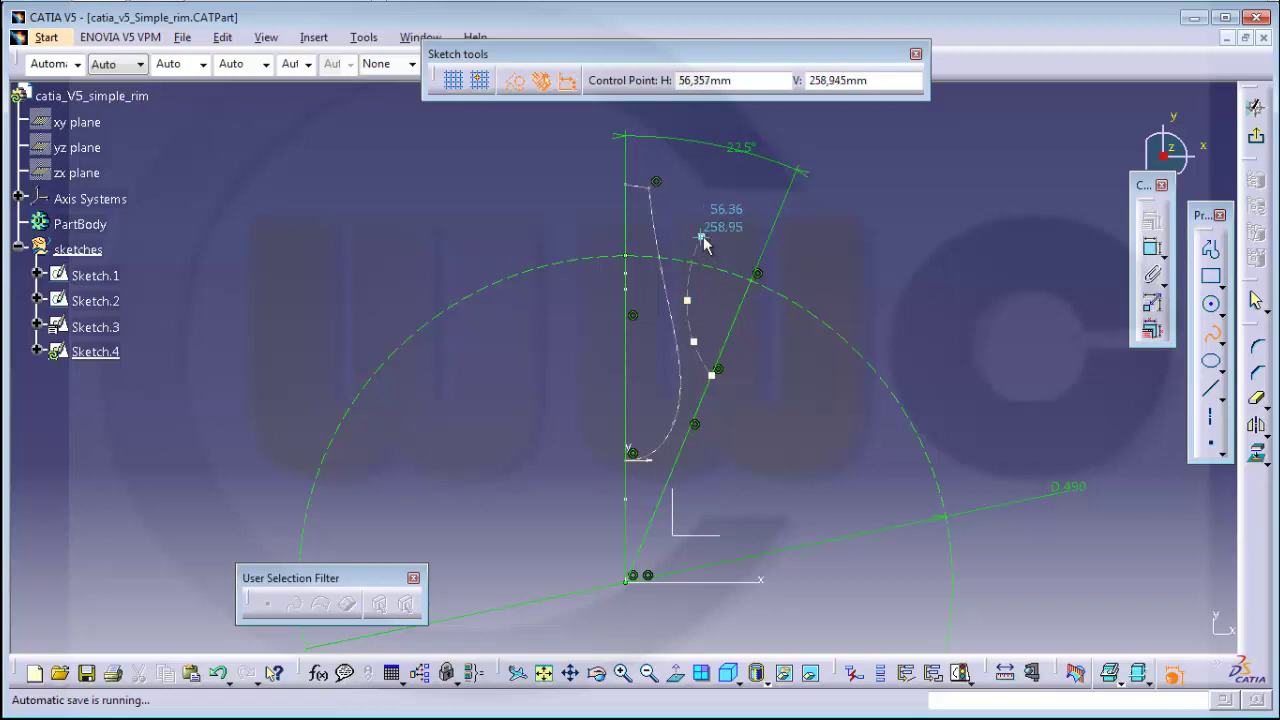
{"action": "double_click", "coordinate": [701, 237]}
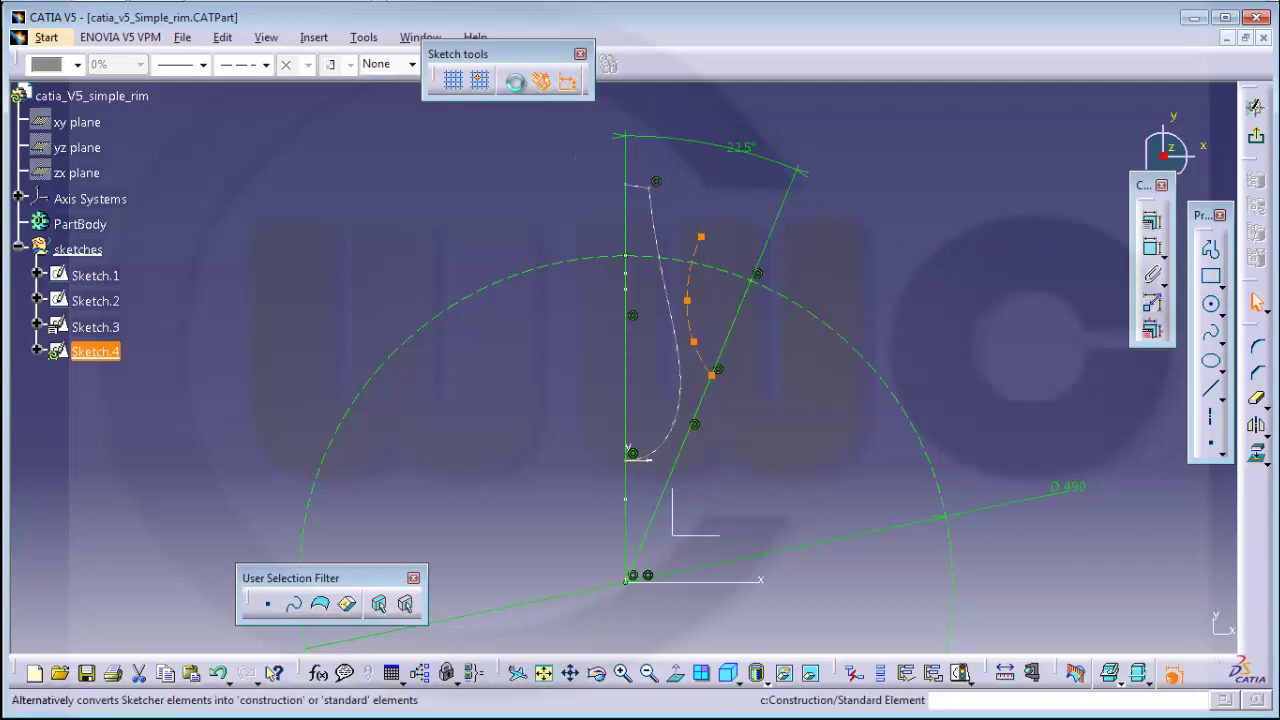
{"action": "left_click", "coordinate": [512, 81]}
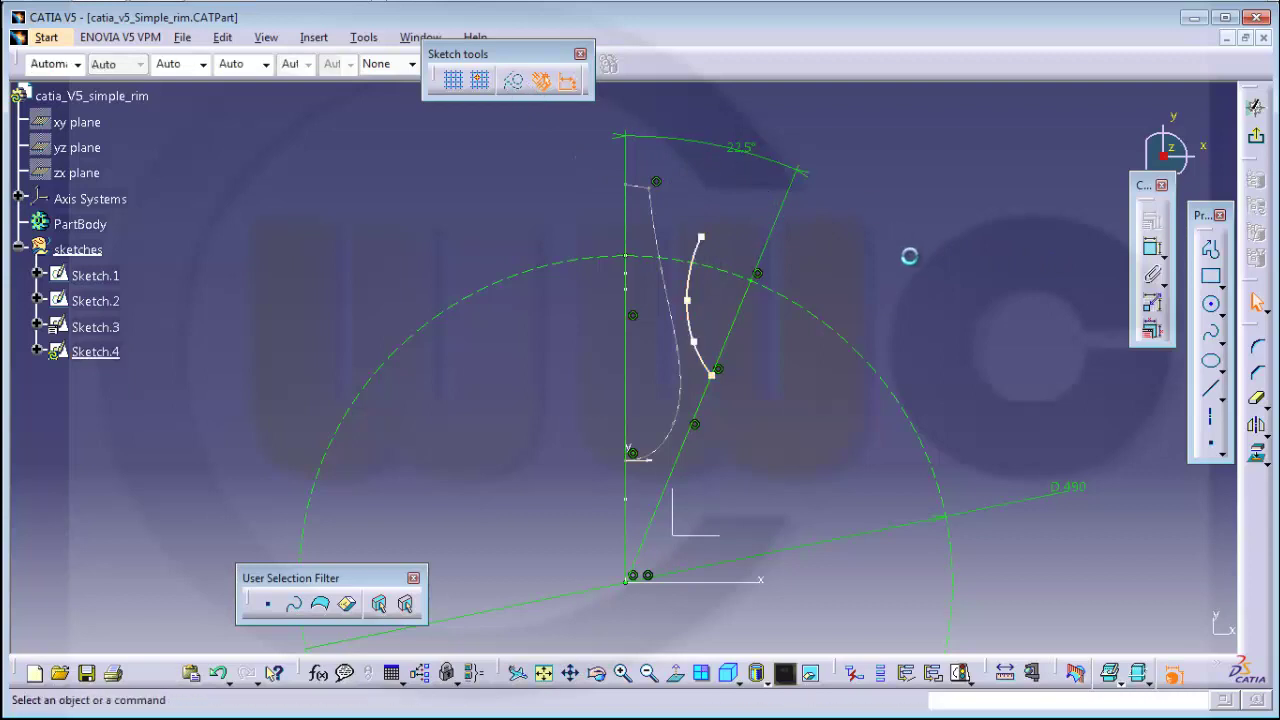
{"action": "double_click", "coordinate": [712, 372]}
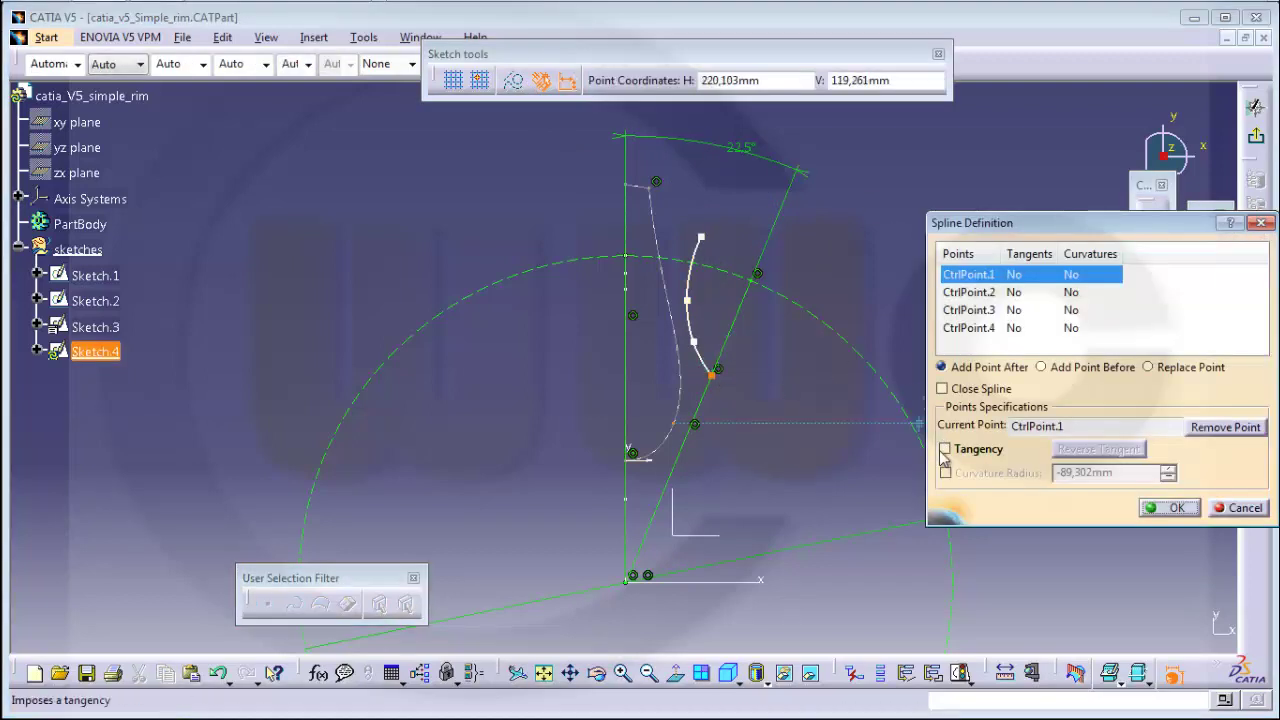
Add tangency at the spline's first point and make it perpendicular to the green line.
{"action": "left_click", "coordinate": [945, 450]}
{"action": "left_click", "coordinate": [1172, 508]}
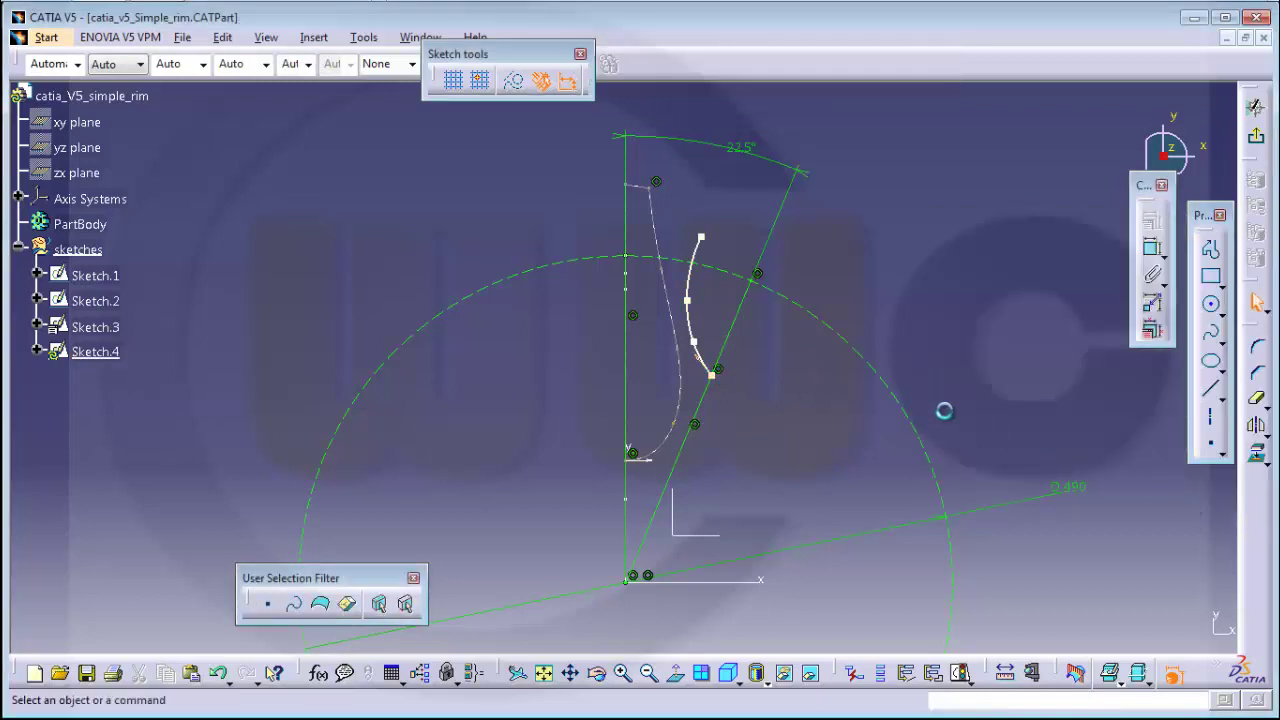
{"action": "left_click", "coordinate": [1152, 247]}
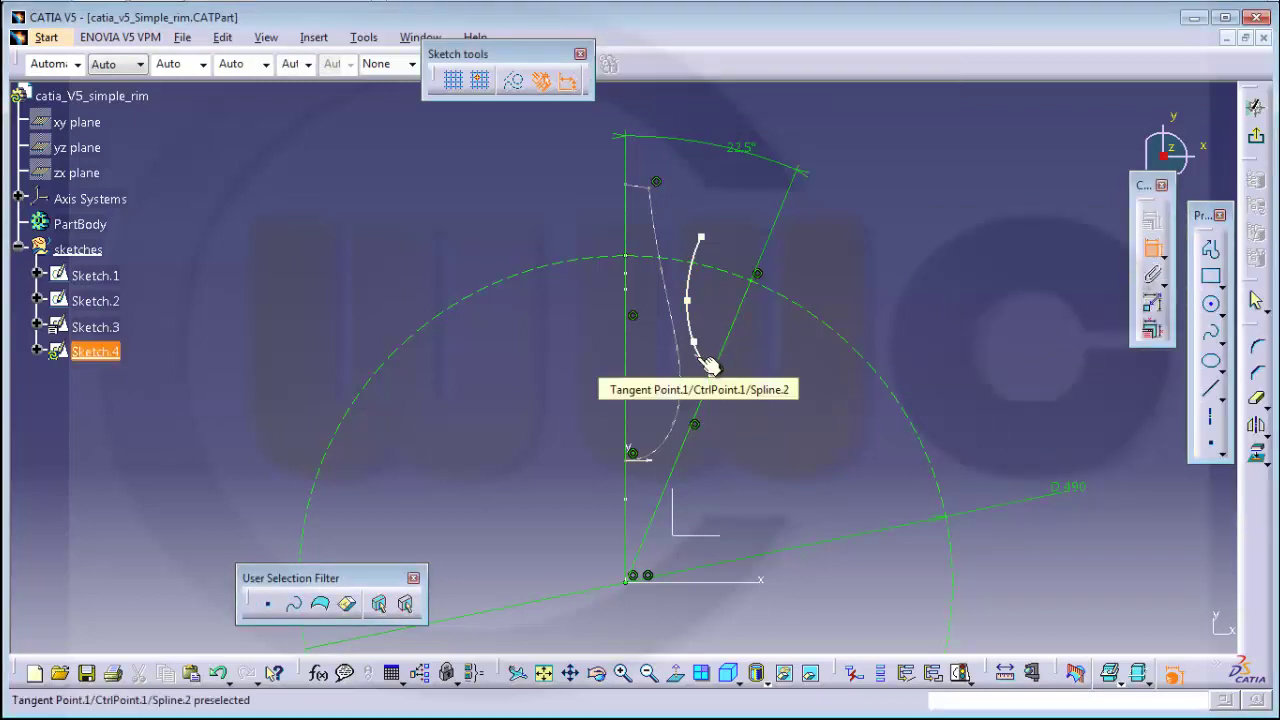
{"action": "left_click", "coordinate": [700, 402]}
{"action": "right_click", "coordinate": [783, 391]}
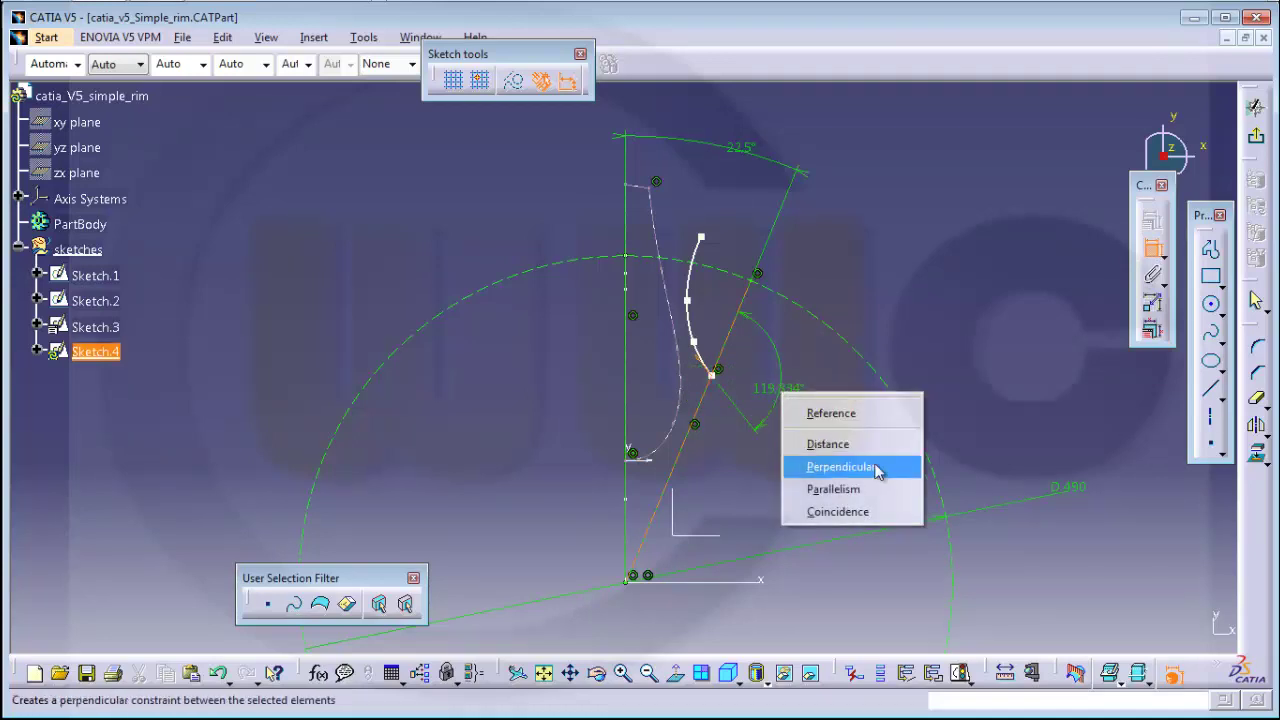
{"action": "left_click", "coordinate": [877, 466]}
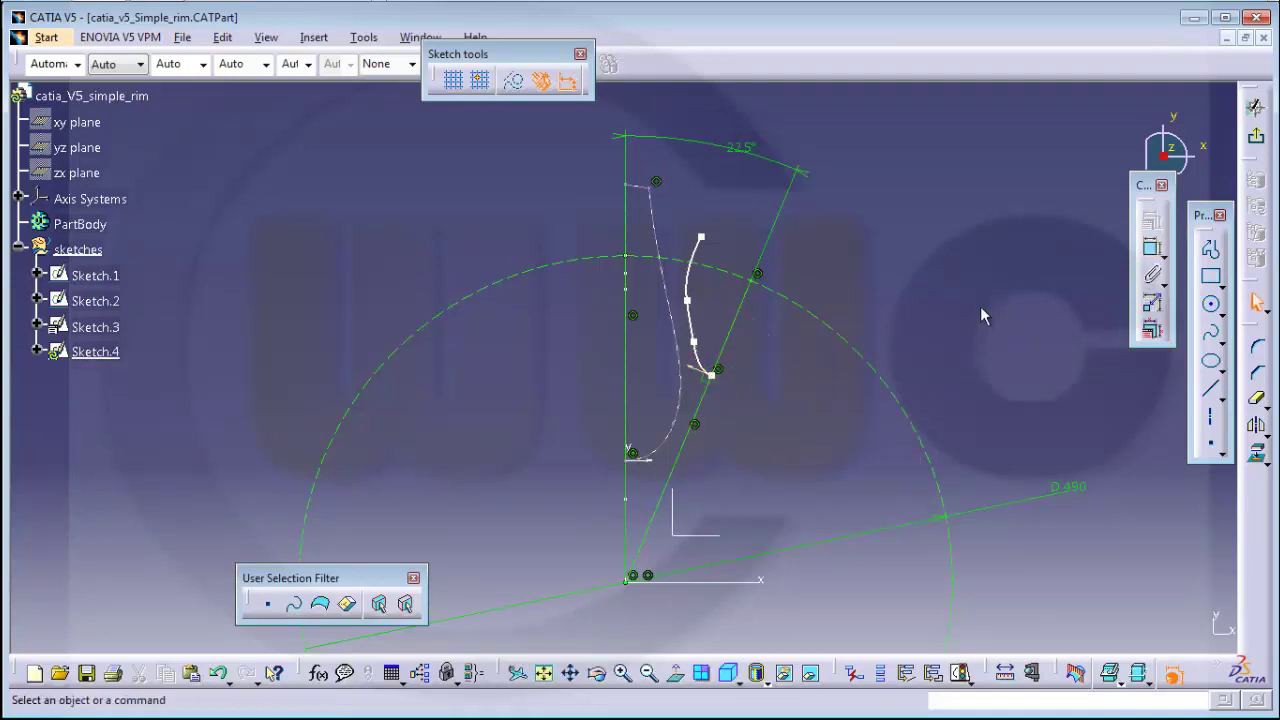
Reshape the spline by dragging its lower, middle and top control points.
{"action": "left_click", "coordinate": [691, 341]}
{"action": "left_click", "coordinate": [851, 234]}
{"action": "left_click_drag", "start_coordinate": [705, 347], "coordinate": [692, 345]}
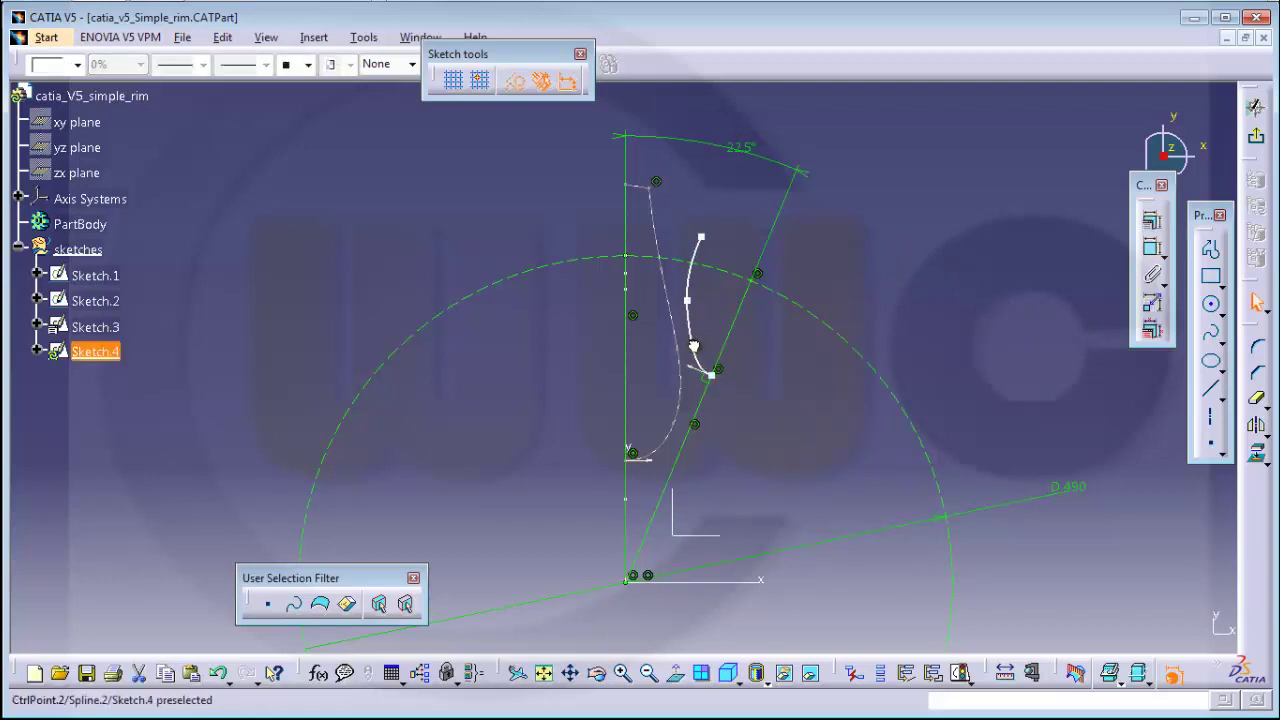
{"action": "left_click_drag", "start_coordinate": [686, 300], "coordinate": [681, 289]}
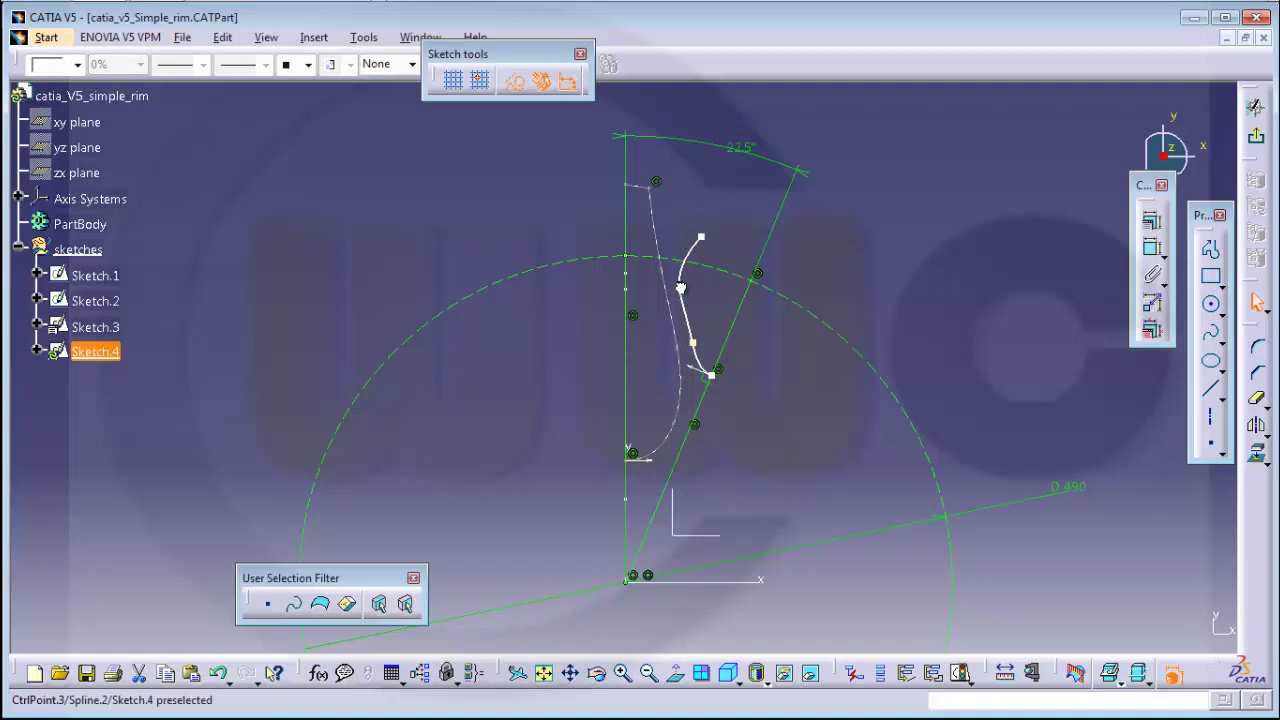
{"action": "left_click_drag", "start_coordinate": [701, 237], "coordinate": [701, 231]}
{"action": "left_click", "coordinate": [698, 343]}
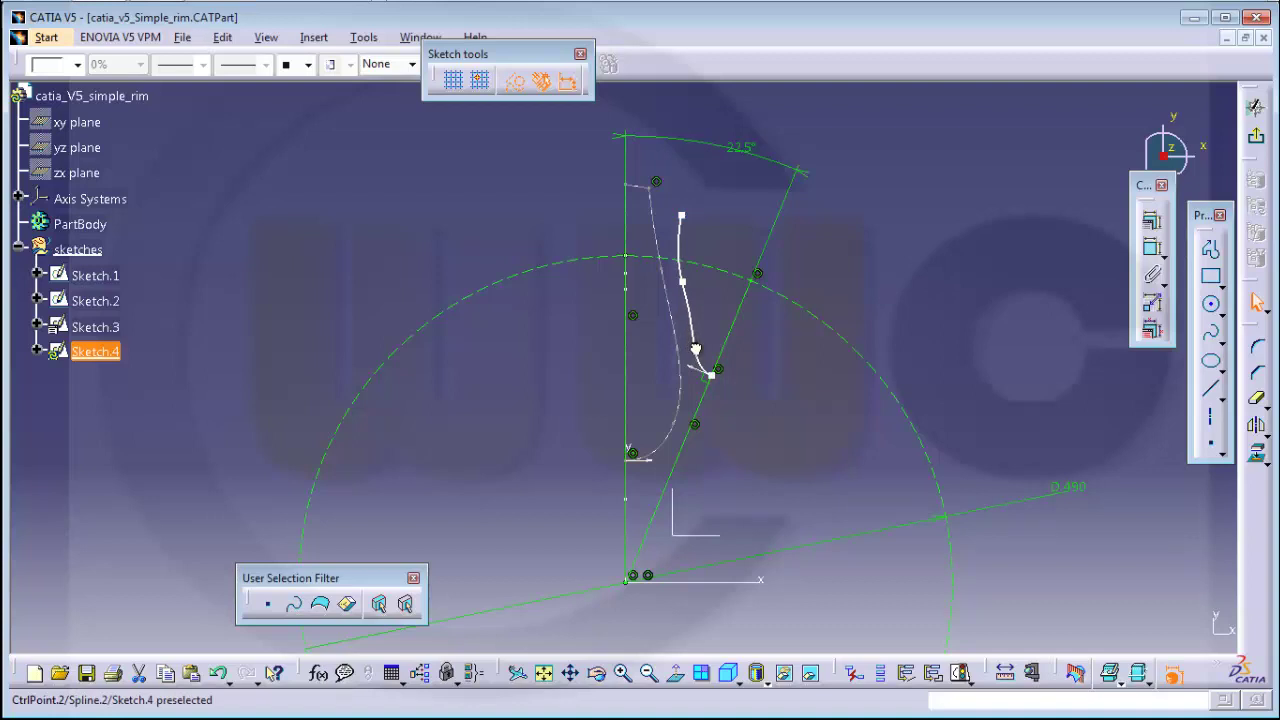
{"action": "left_click", "coordinate": [716, 372]}
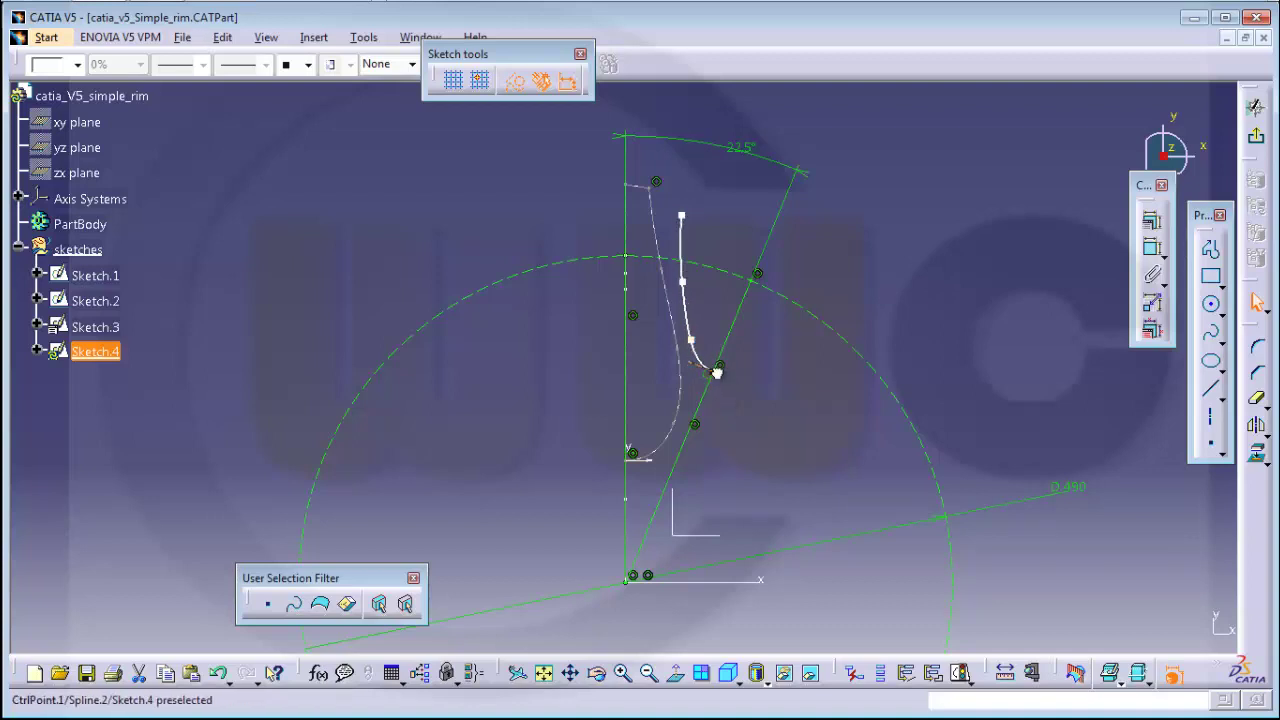
{"action": "left_click", "coordinate": [717, 368]}
{"action": "left_click", "coordinate": [694, 332]}
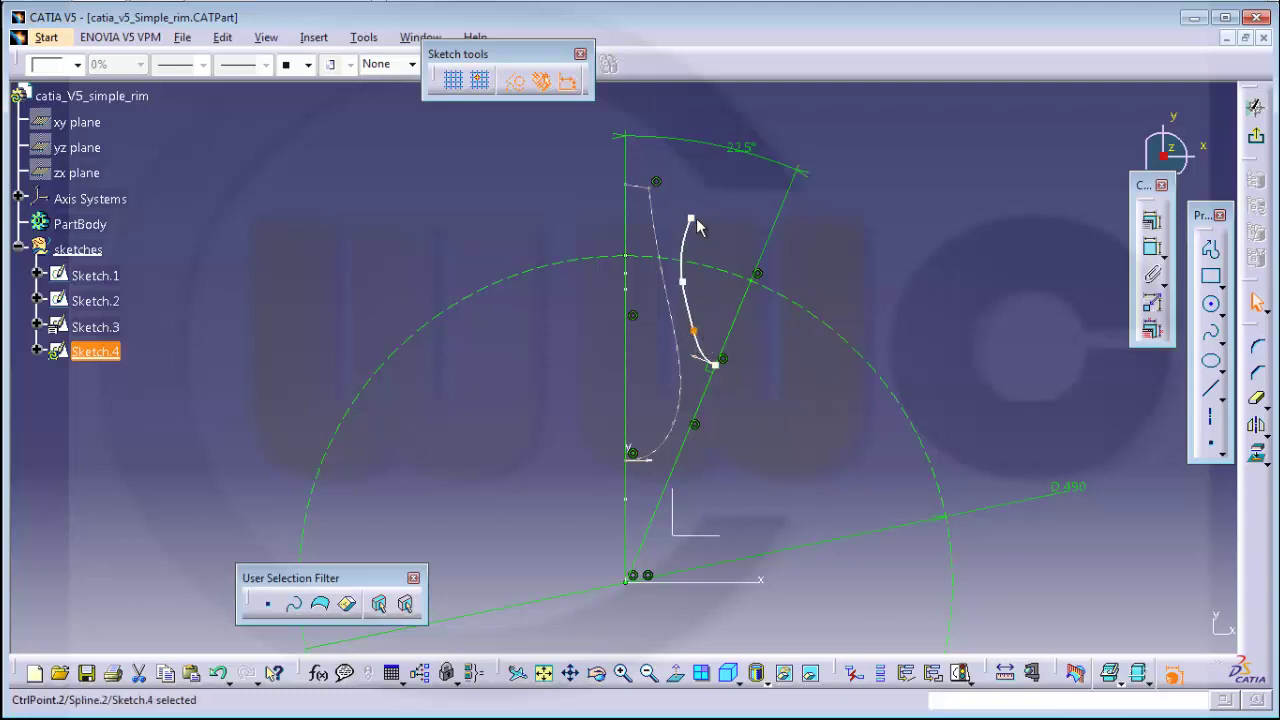
{"action": "left_click", "coordinate": [687, 287]}
{"action": "left_click", "coordinate": [684, 287]}
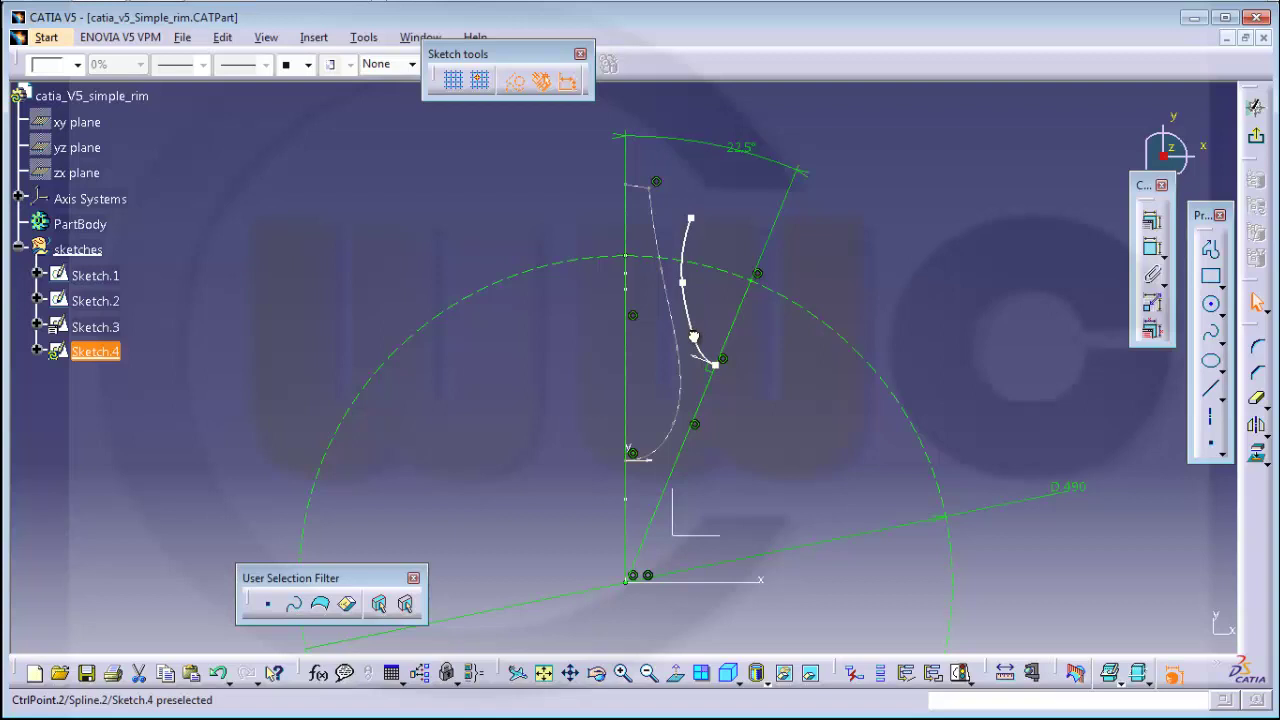
{"action": "left_click", "coordinate": [851, 272]}
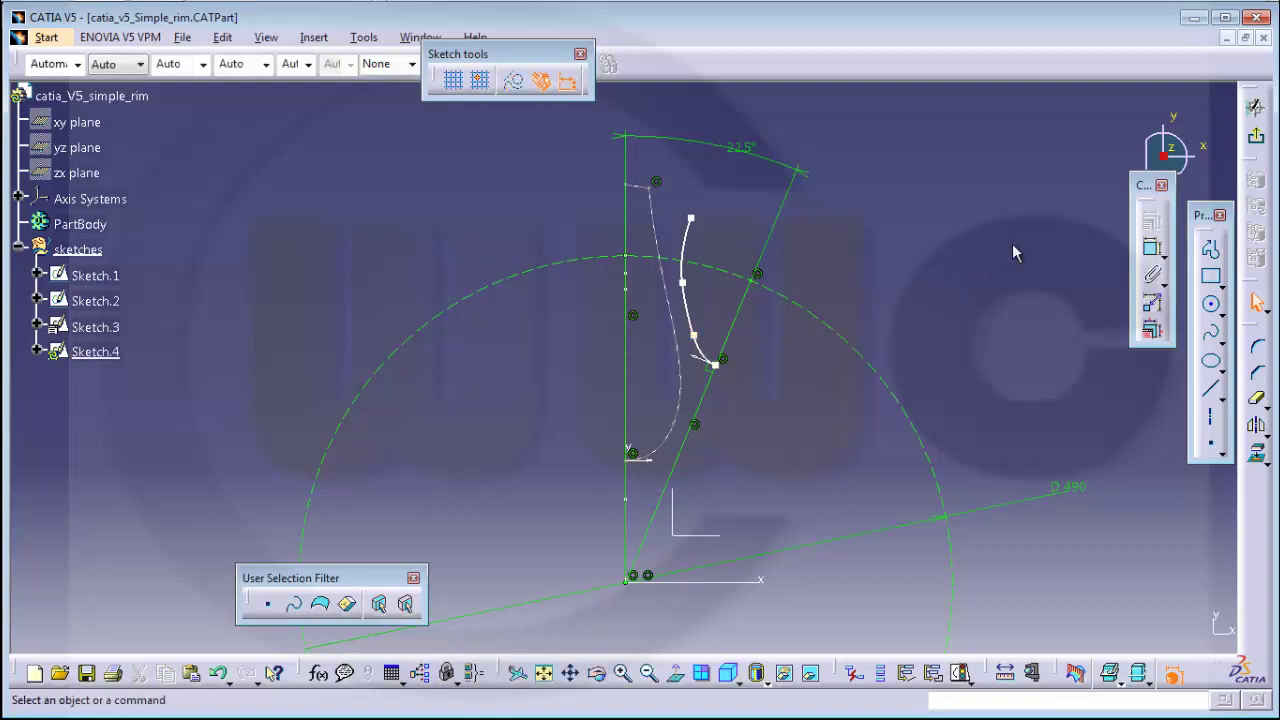
Draw a top line to the 22.5° line, then down it to the spline's lower end.
{"action": "left_click", "coordinate": [1211, 252]}
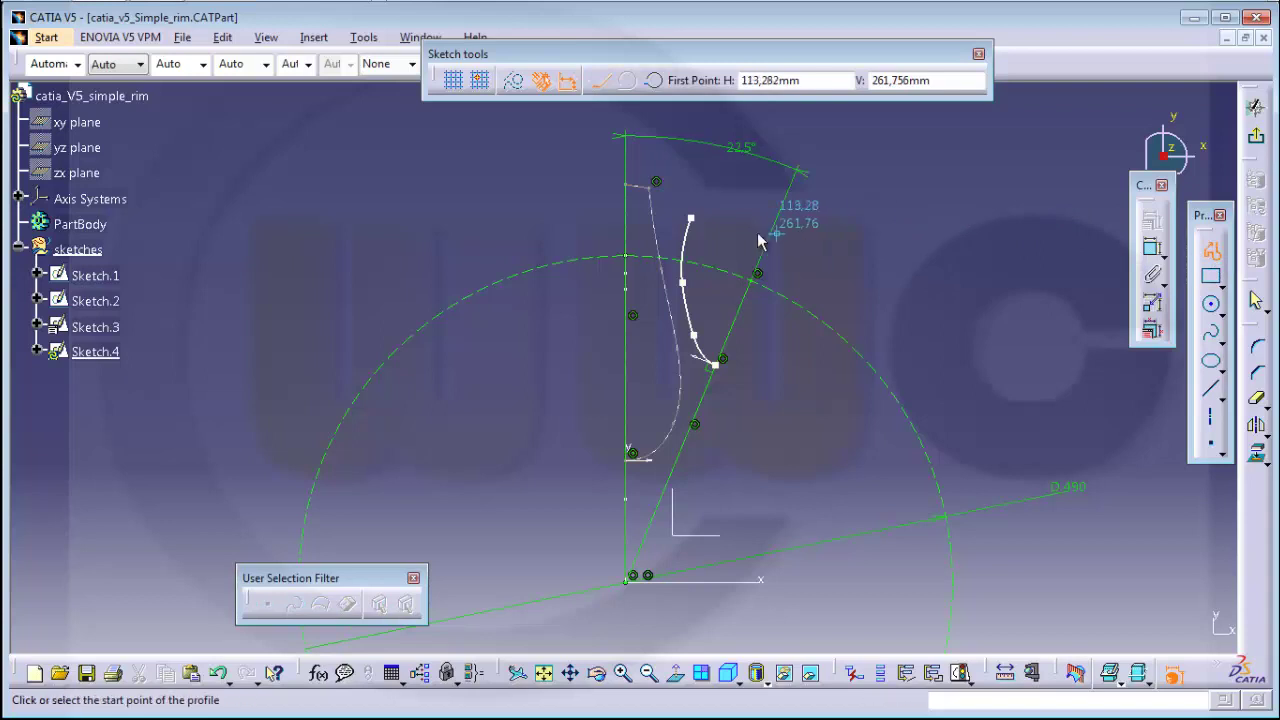
{"action": "left_click", "coordinate": [691, 218]}
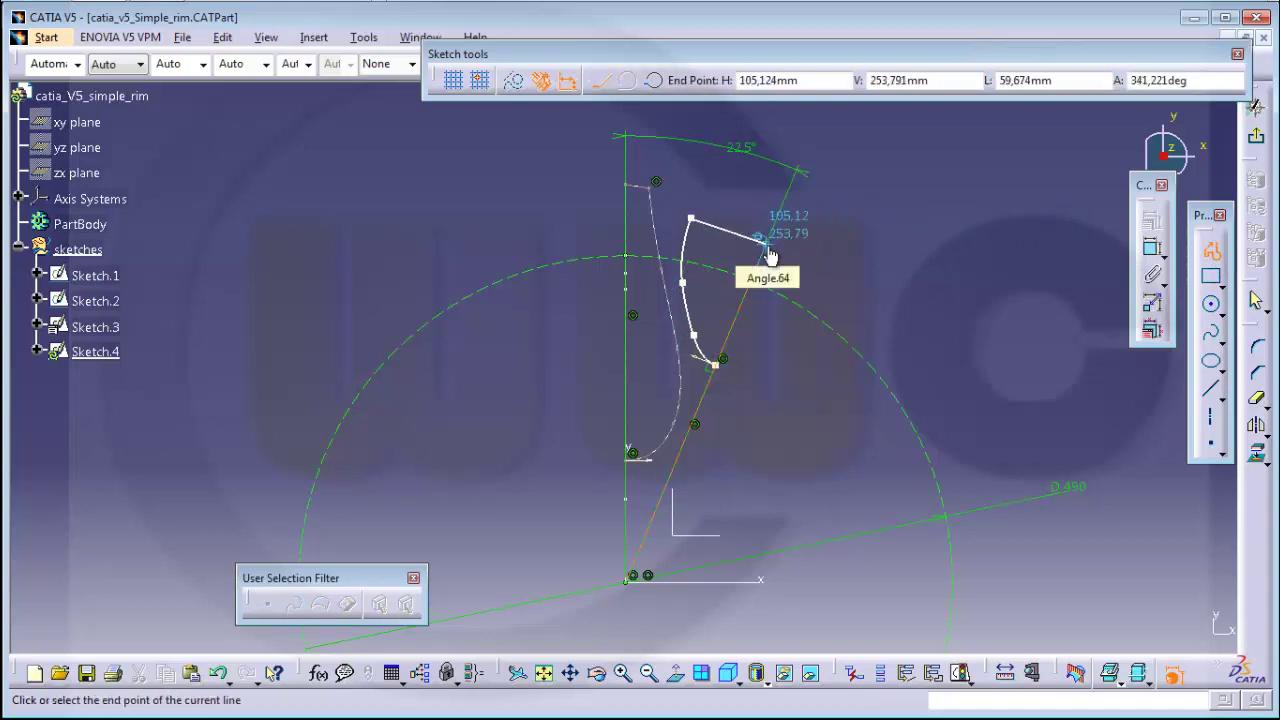
{"action": "left_click", "coordinate": [767, 240]}
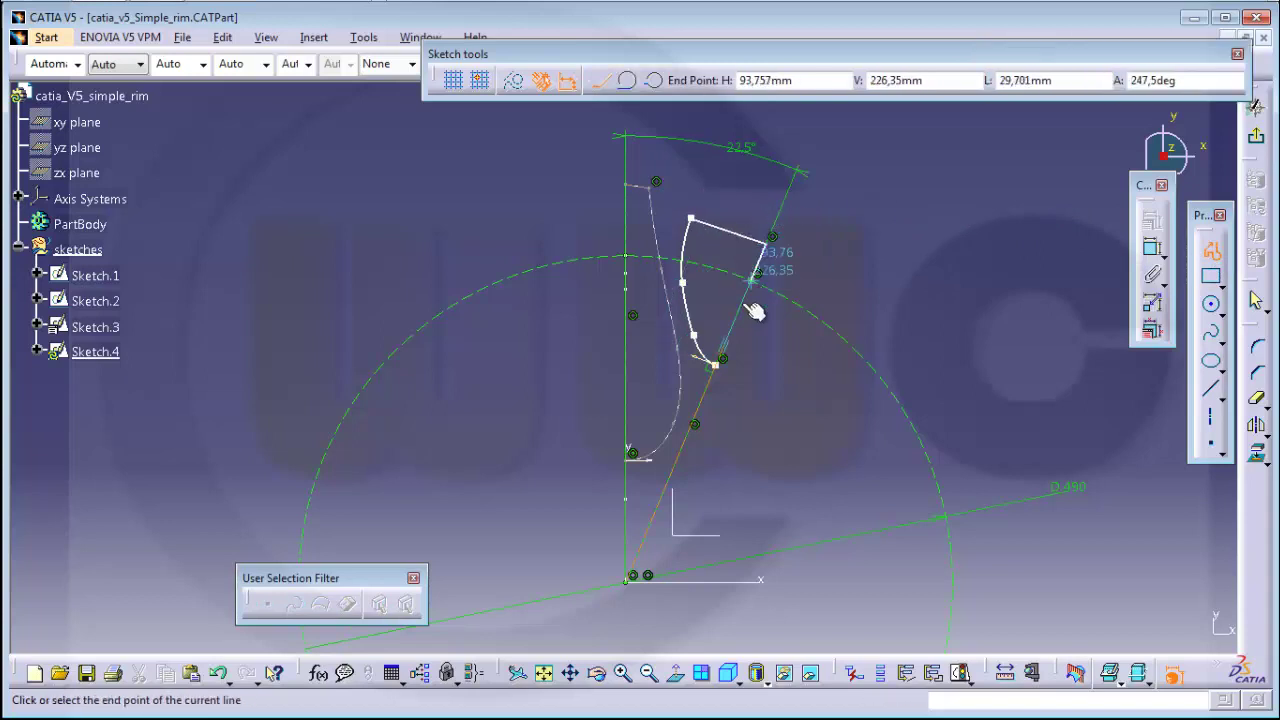
{"action": "left_click", "coordinate": [713, 363]}
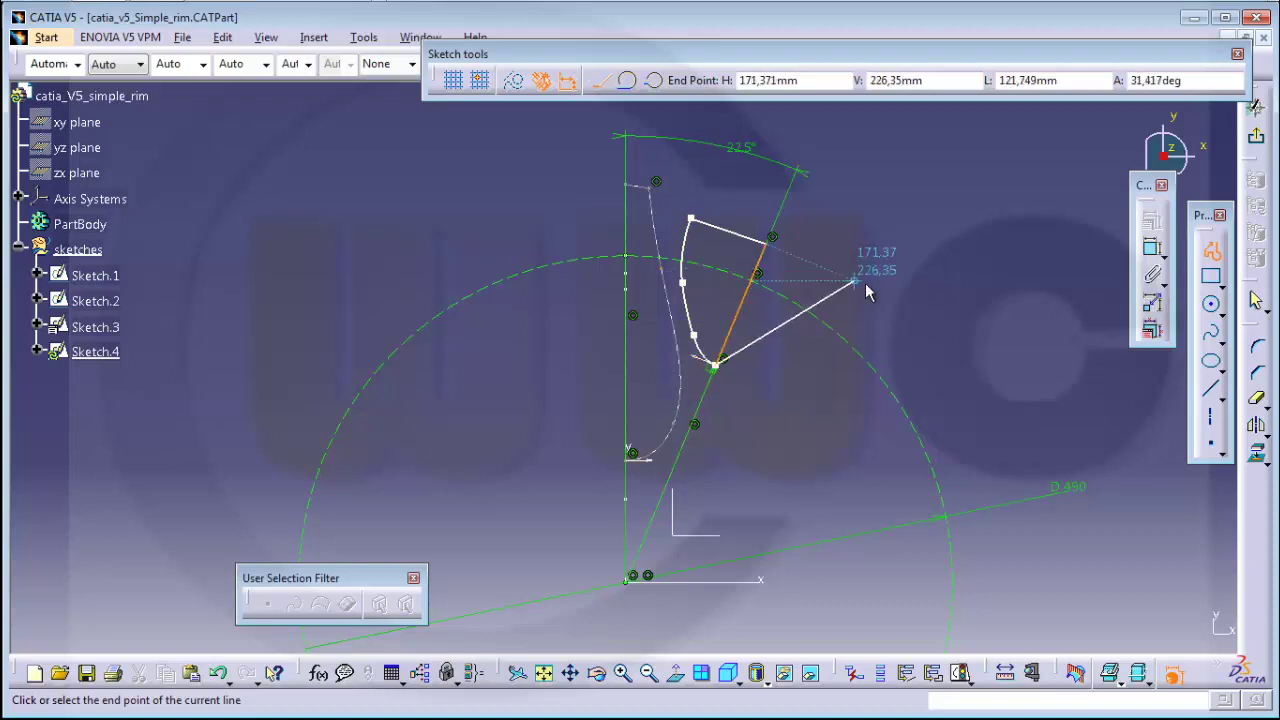
{"action": "key", "text": "Escape"}
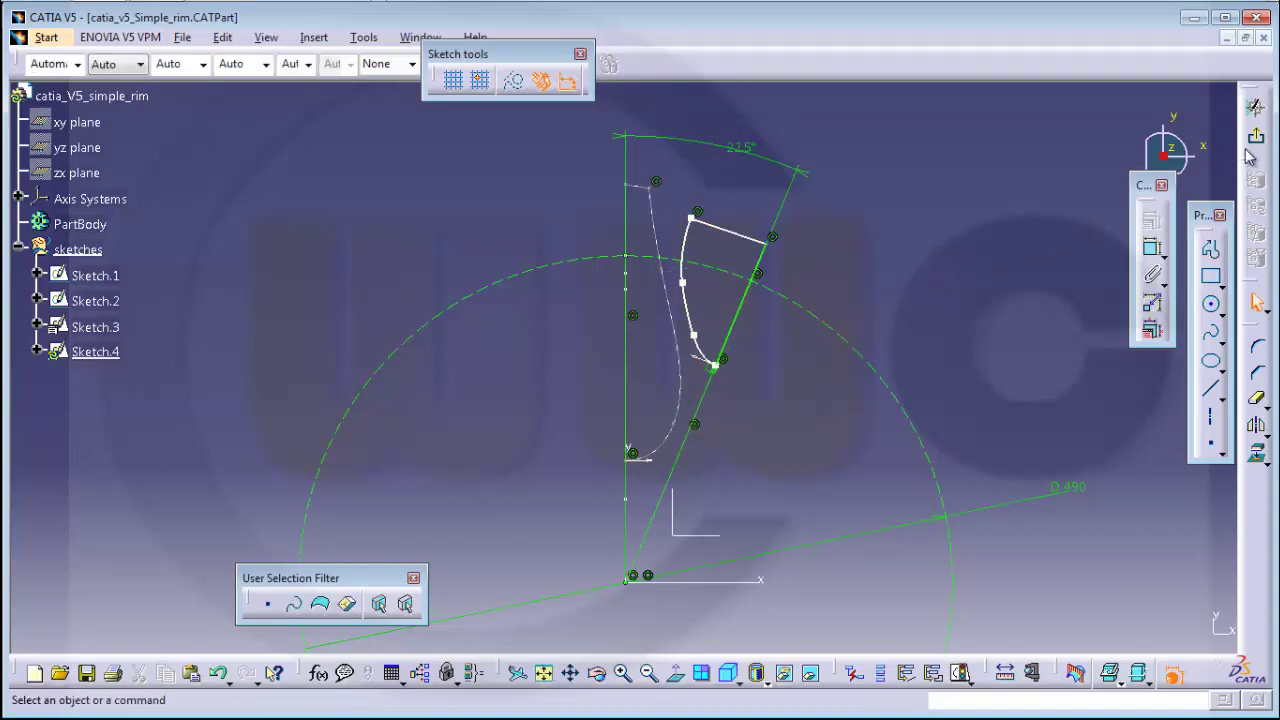
Exit Sketch.4 and rotate the 3D view to inspect the rim sketches.
{"action": "left_click", "coordinate": [1258, 141]}
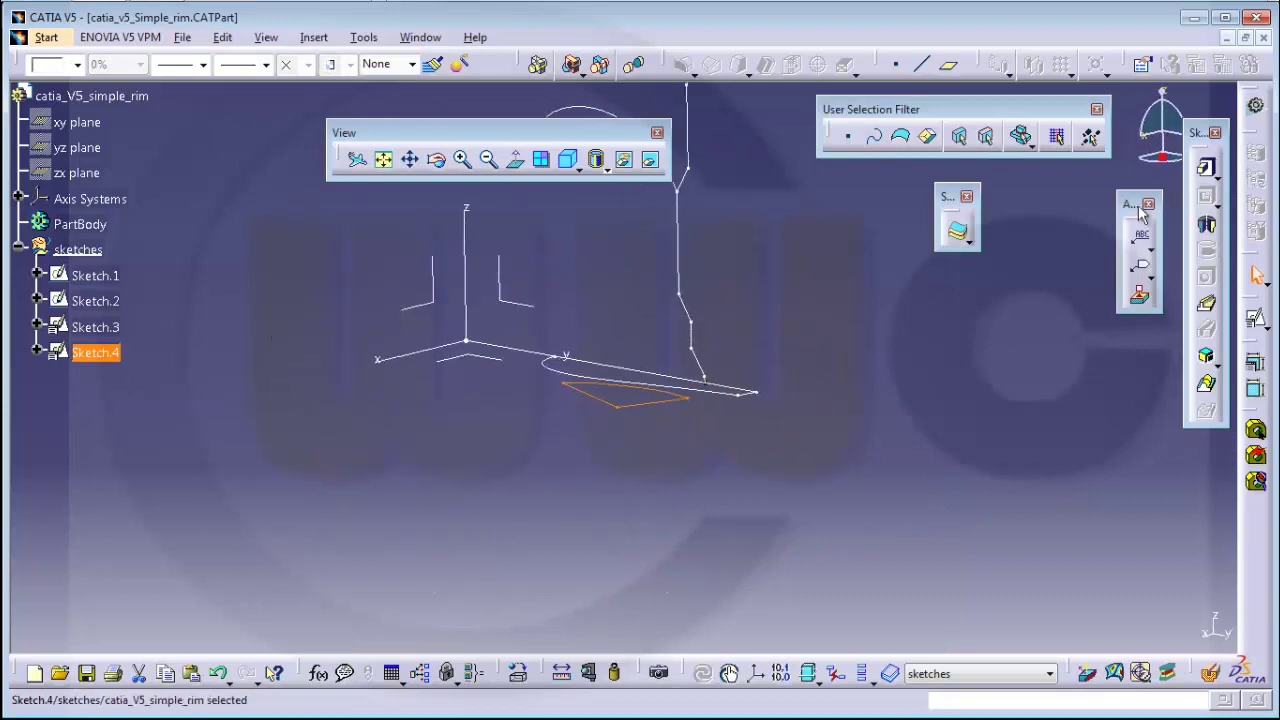
{"action": "mouse_move", "coordinate": [762, 314]}
{"action": "middle_mouse_down"}
{"action": "mouse_move", "coordinate": [751, 344]}
{"action": "mouse_move", "coordinate": [766, 434]}
{"action": "mouse_move", "coordinate": [549, 320]}
{"action": "mouse_move", "coordinate": [728, 392]}
{"action": "mouse_move", "coordinate": [735, 437]}
{"action": "middle_mouse_up"}
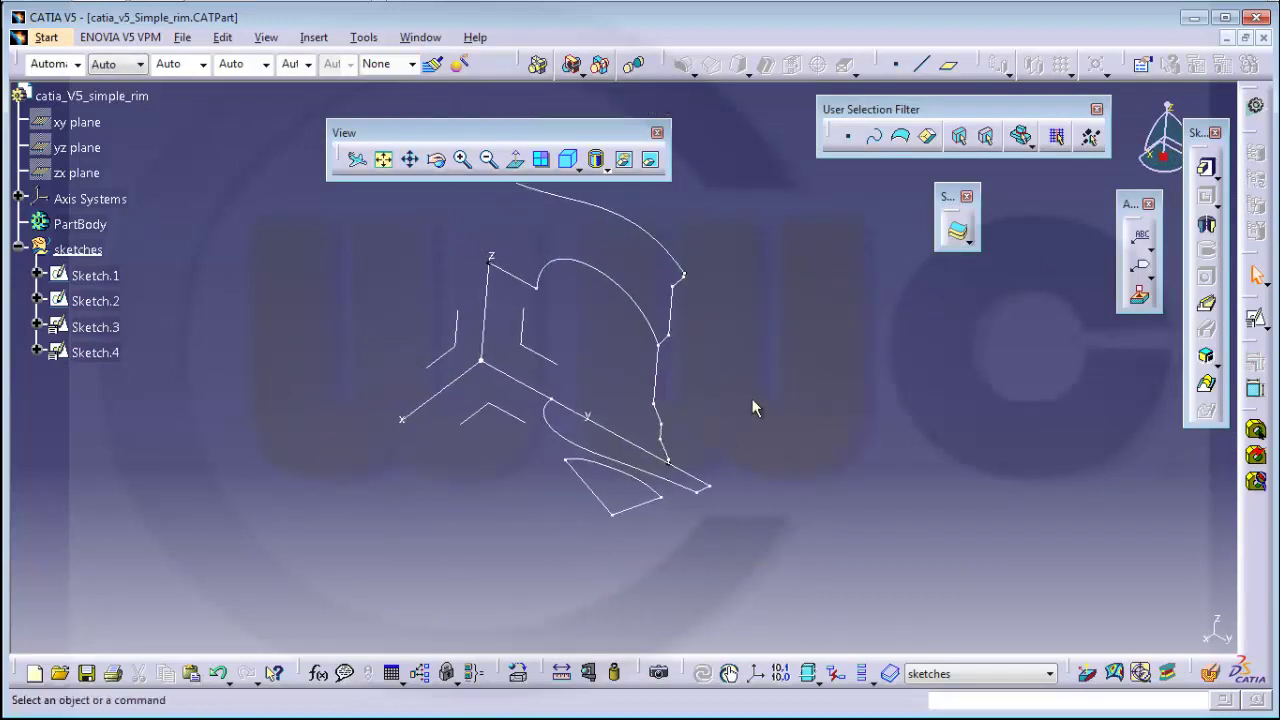
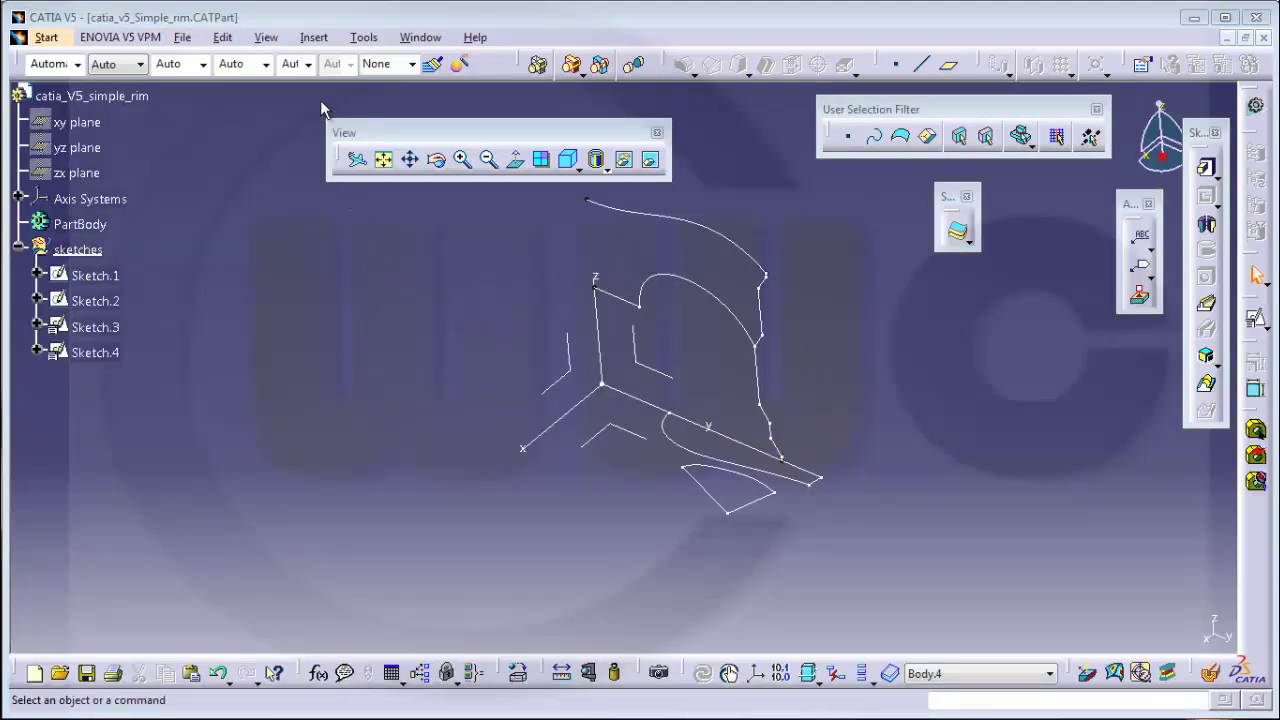
Insert Body.2, Body.3 and Body.4, then define Body.2 as the in-work object.
{"action": "left_click", "coordinate": [318, 40]}
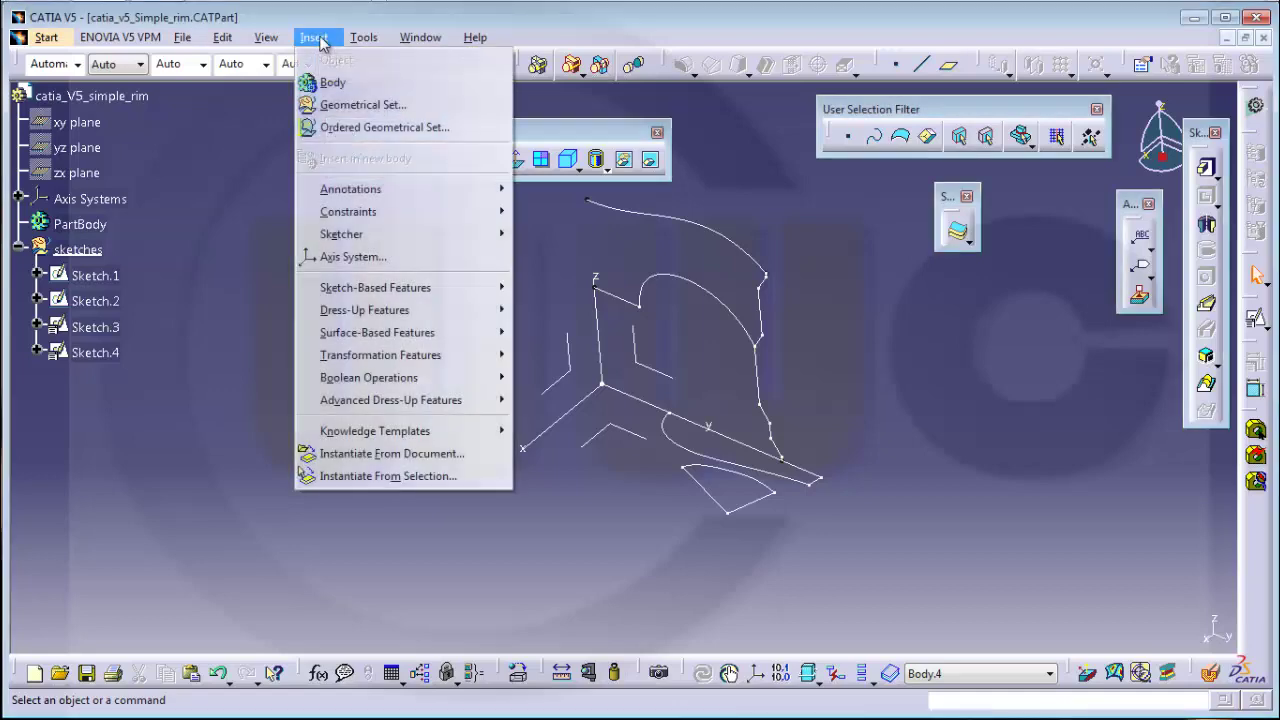
{"action": "left_click", "coordinate": [328, 82]}
{"action": "left_click", "coordinate": [320, 38]}
{"action": "left_click", "coordinate": [328, 82]}
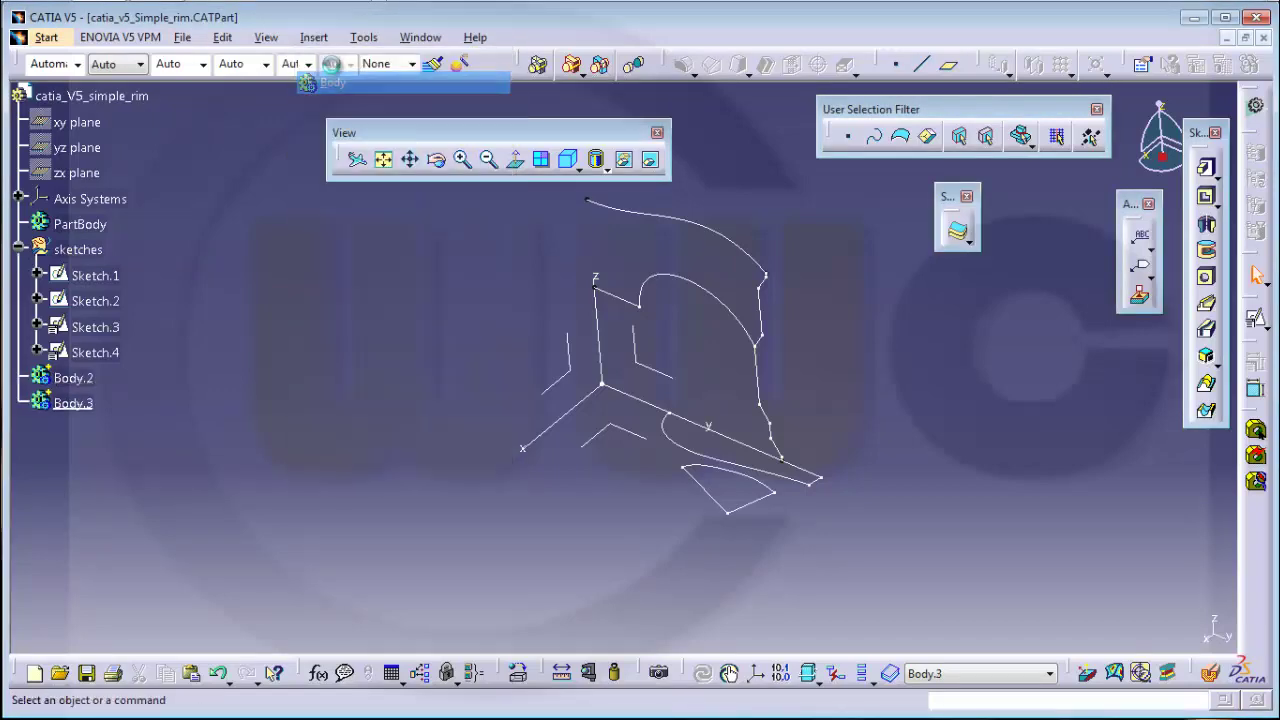
{"action": "left_click", "coordinate": [326, 42]}
{"action": "left_click", "coordinate": [328, 82]}
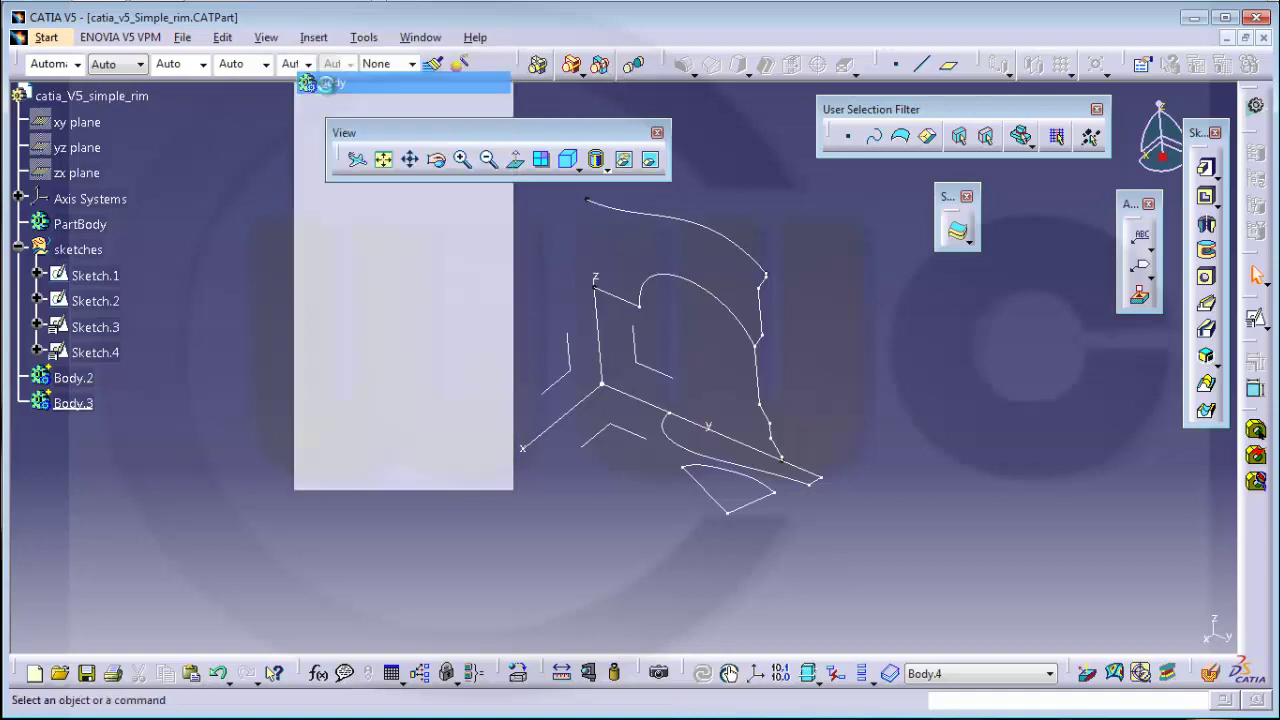
{"action": "right_click", "coordinate": [73, 378]}
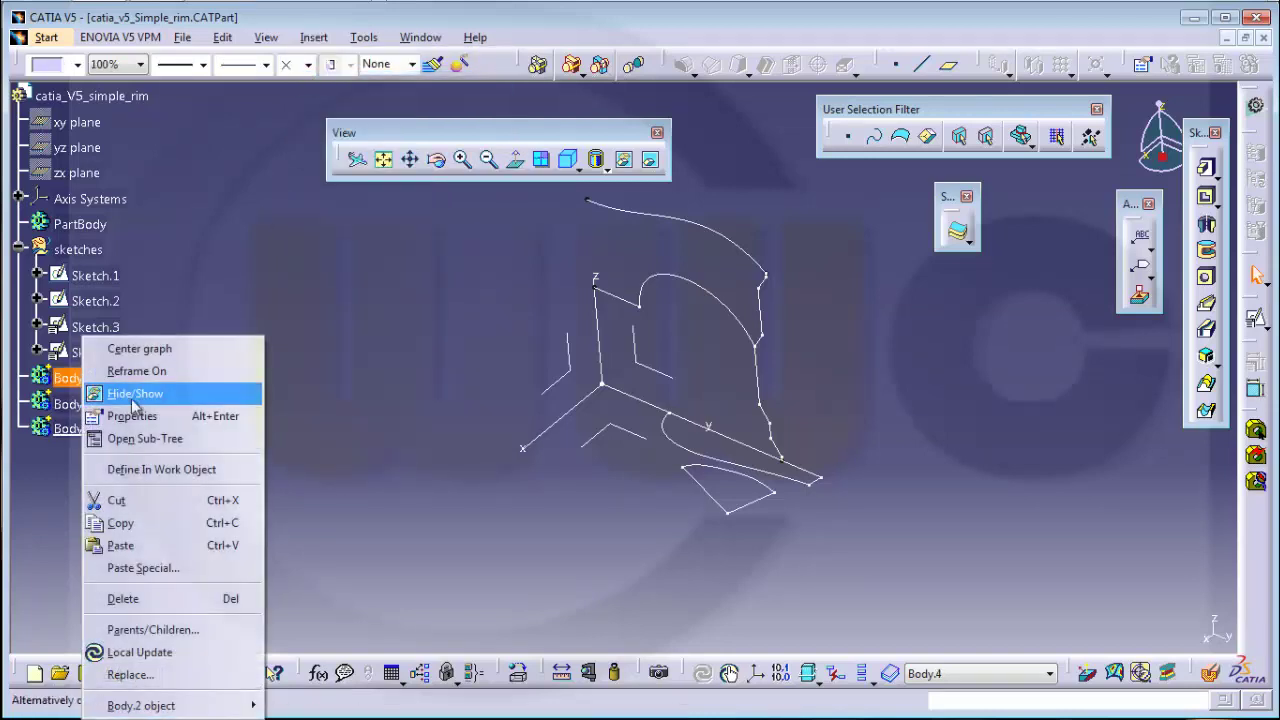
{"action": "left_click", "coordinate": [160, 469]}
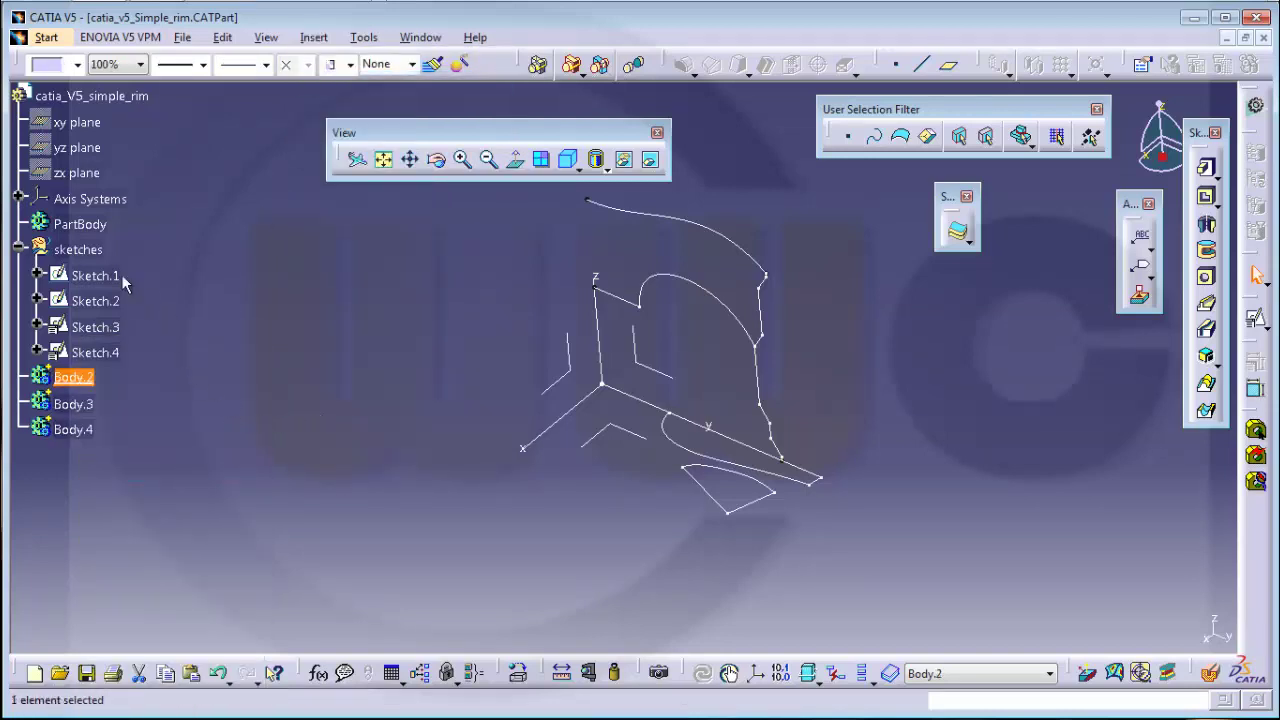
Revolve Sketch.1 360° as a thin-profile shaft with 5 mm thickness.
{"action": "left_click", "coordinate": [1205, 224]}
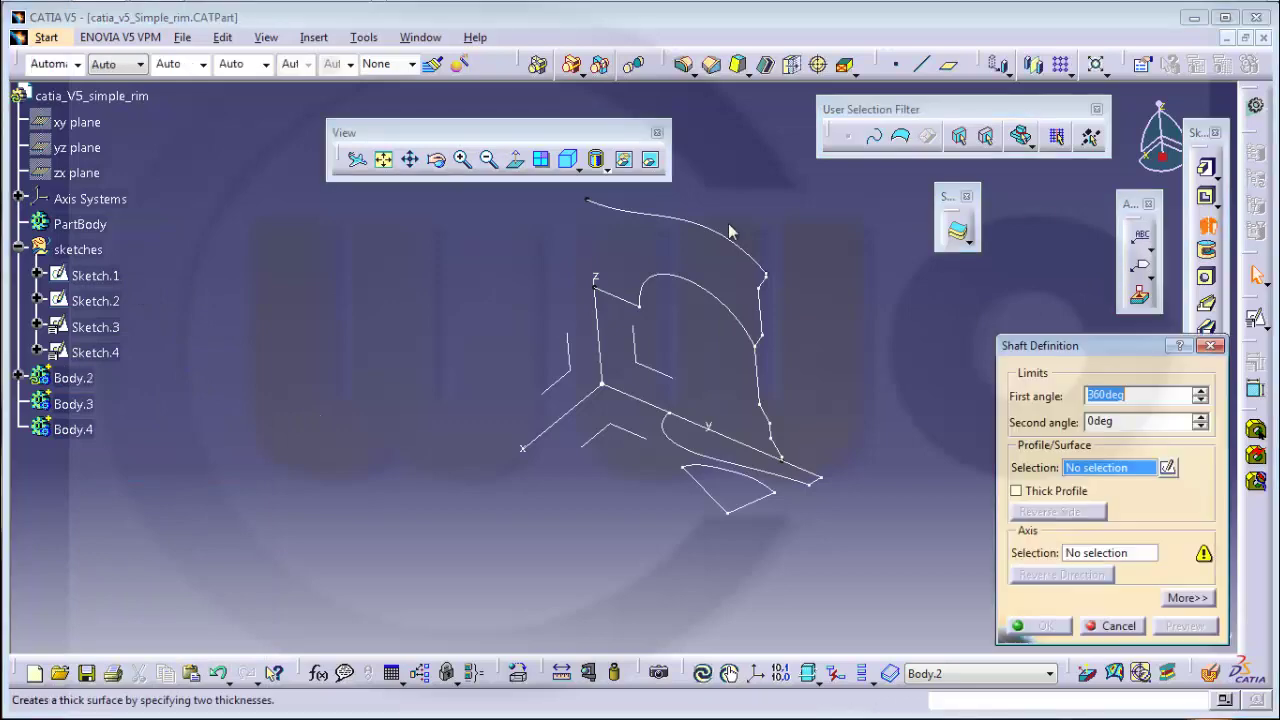
{"action": "left_click", "coordinate": [92, 276]}
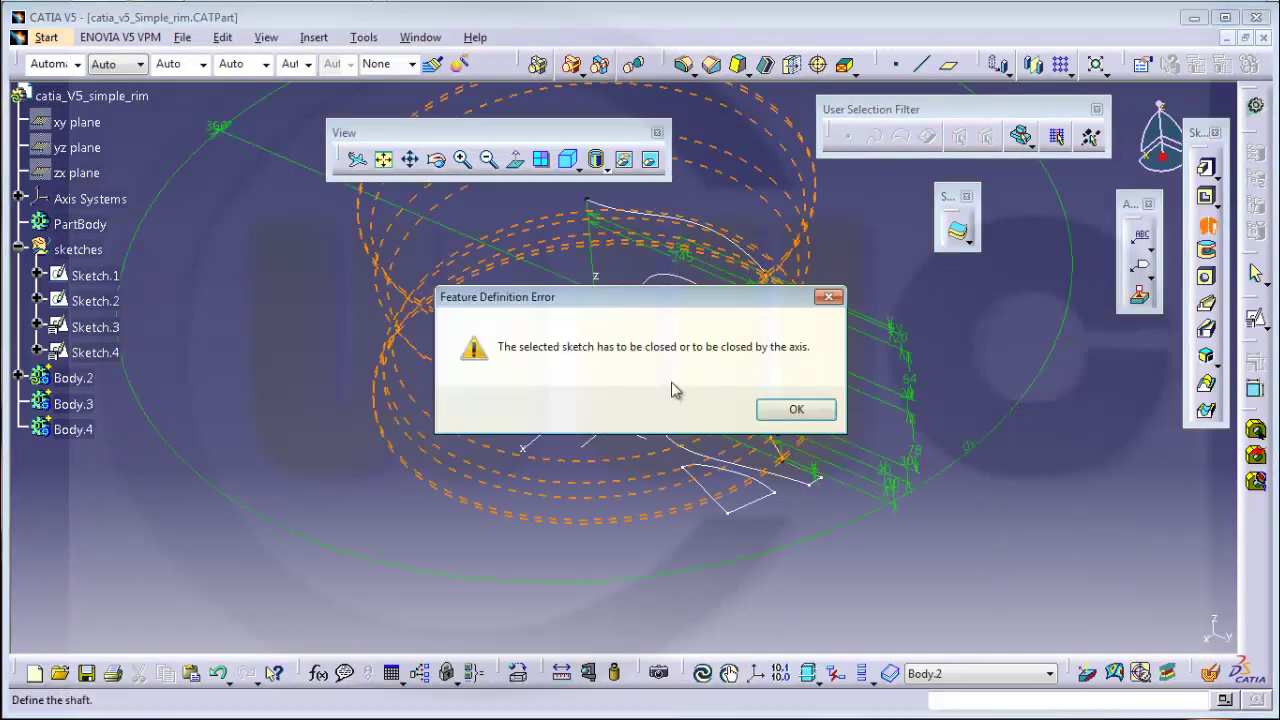
{"action": "left_click", "coordinate": [796, 411]}
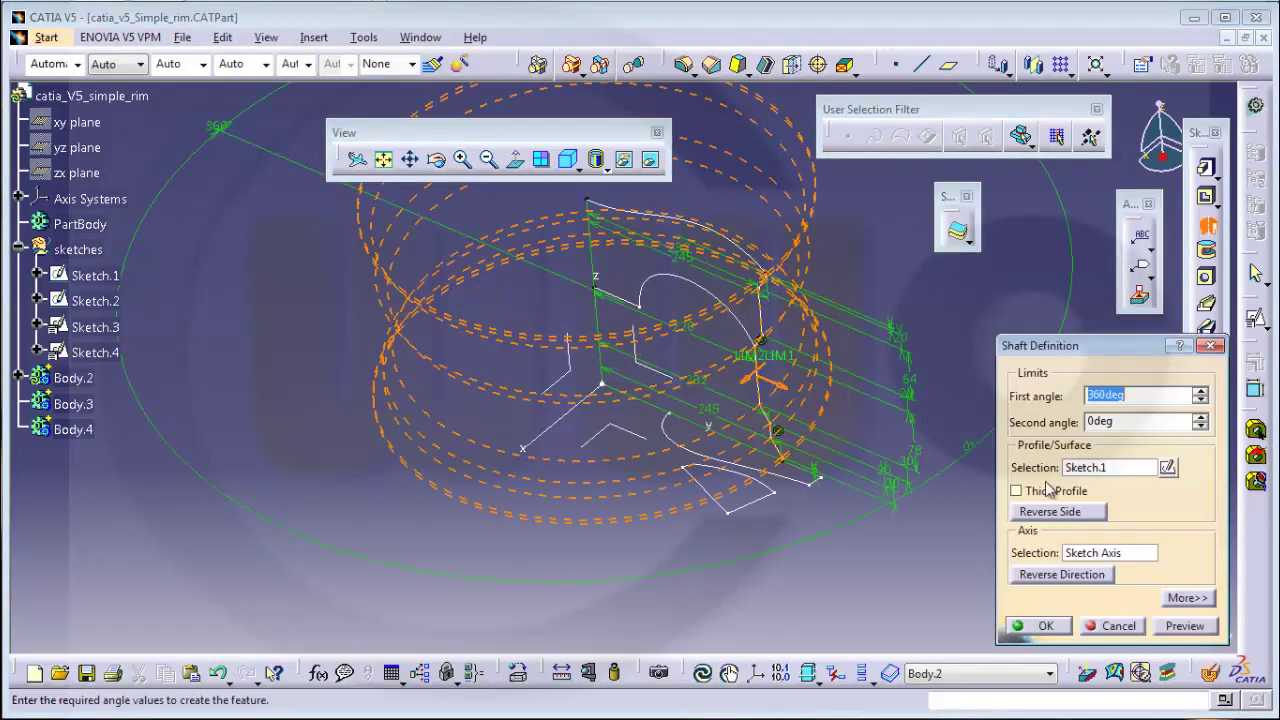
{"action": "left_click", "coordinate": [1017, 492]}
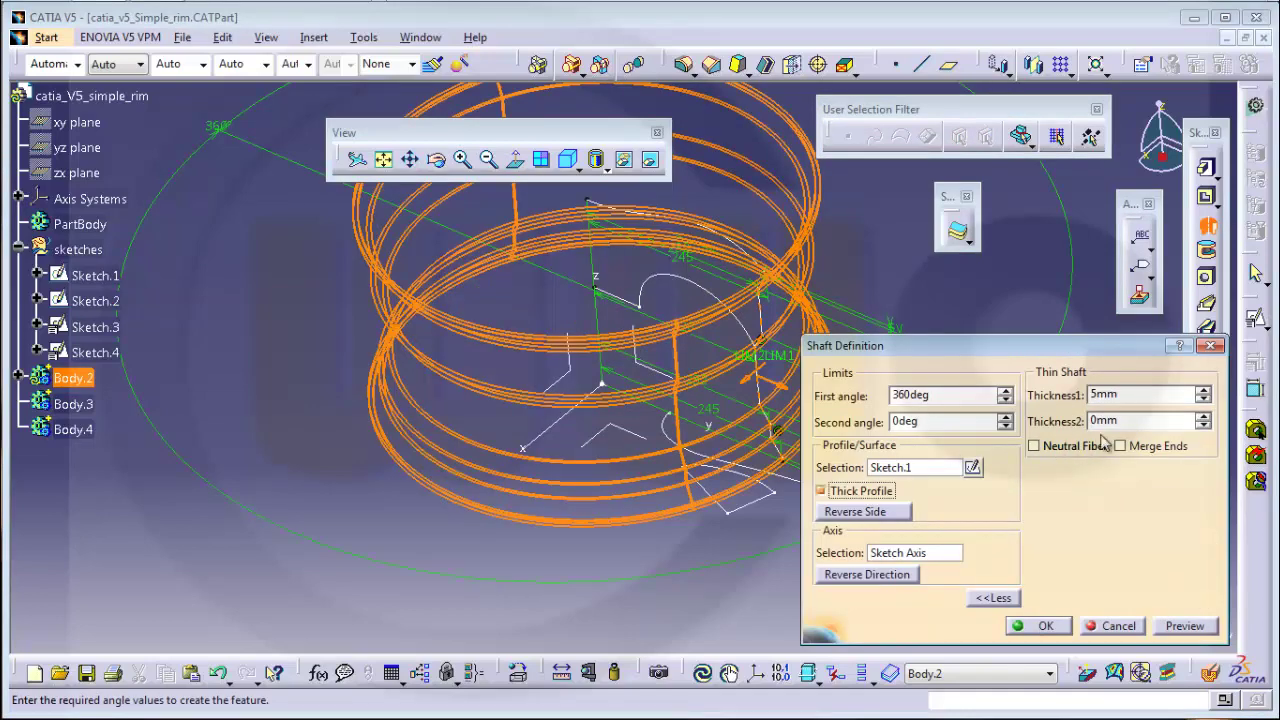
{"action": "left_click", "coordinate": [1045, 626]}
{"action": "middle_click_drag", "start_coordinate": [990, 490], "coordinate": [858, 359]}
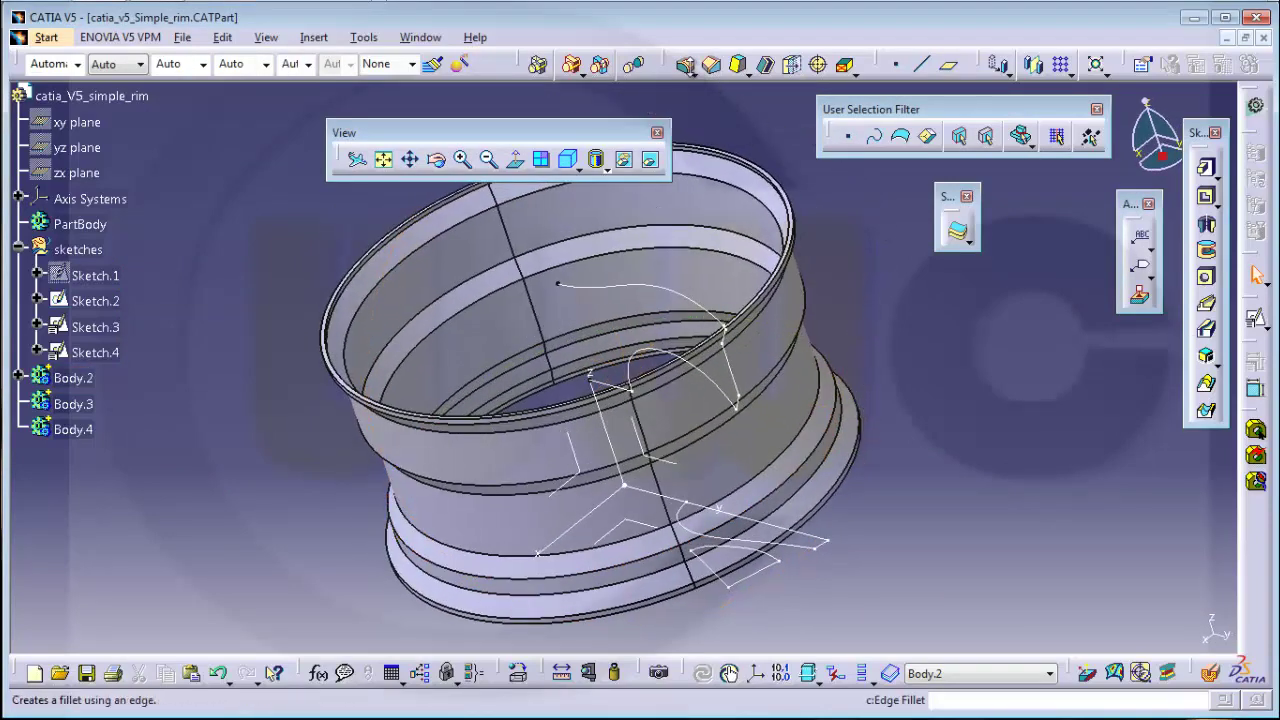
Apply a 4 mm edge fillet to six edges of the rim barrel.
{"action": "left_click", "coordinate": [716, 72]}
{"action": "left_click", "coordinate": [709, 96]}
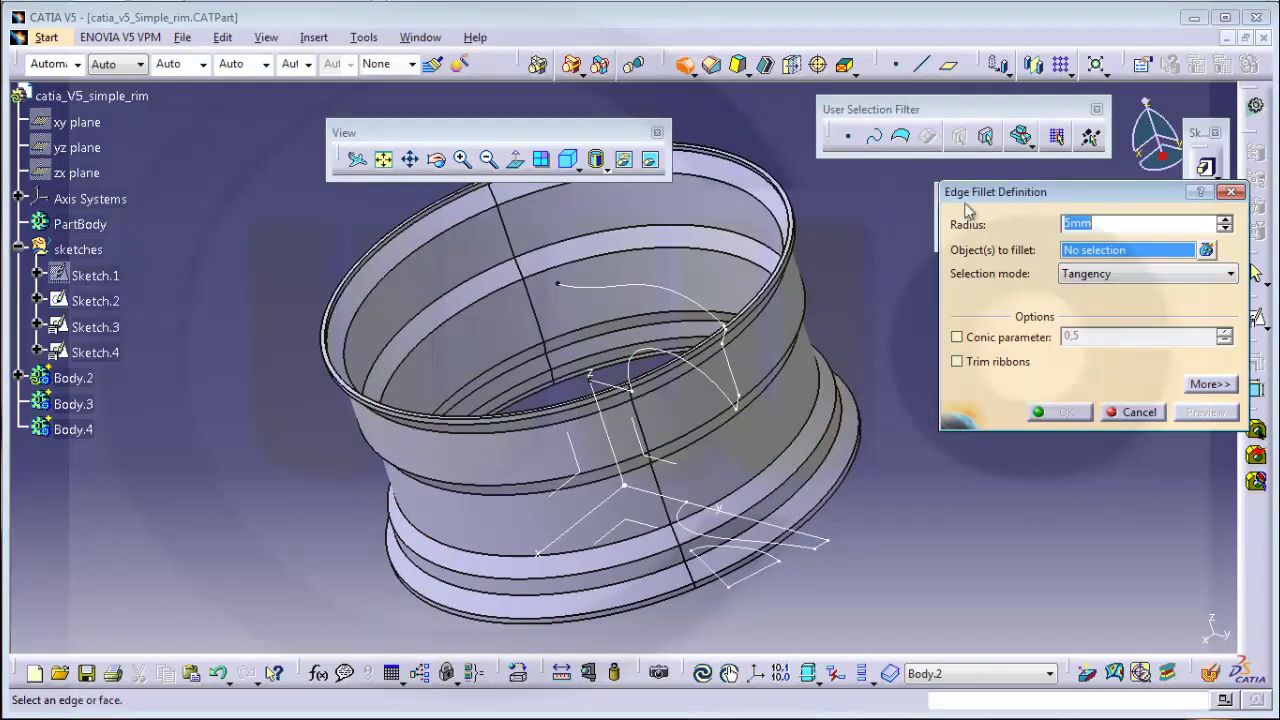
{"action": "type", "text": "4"}
{"action": "left_click", "coordinate": [490, 240]}
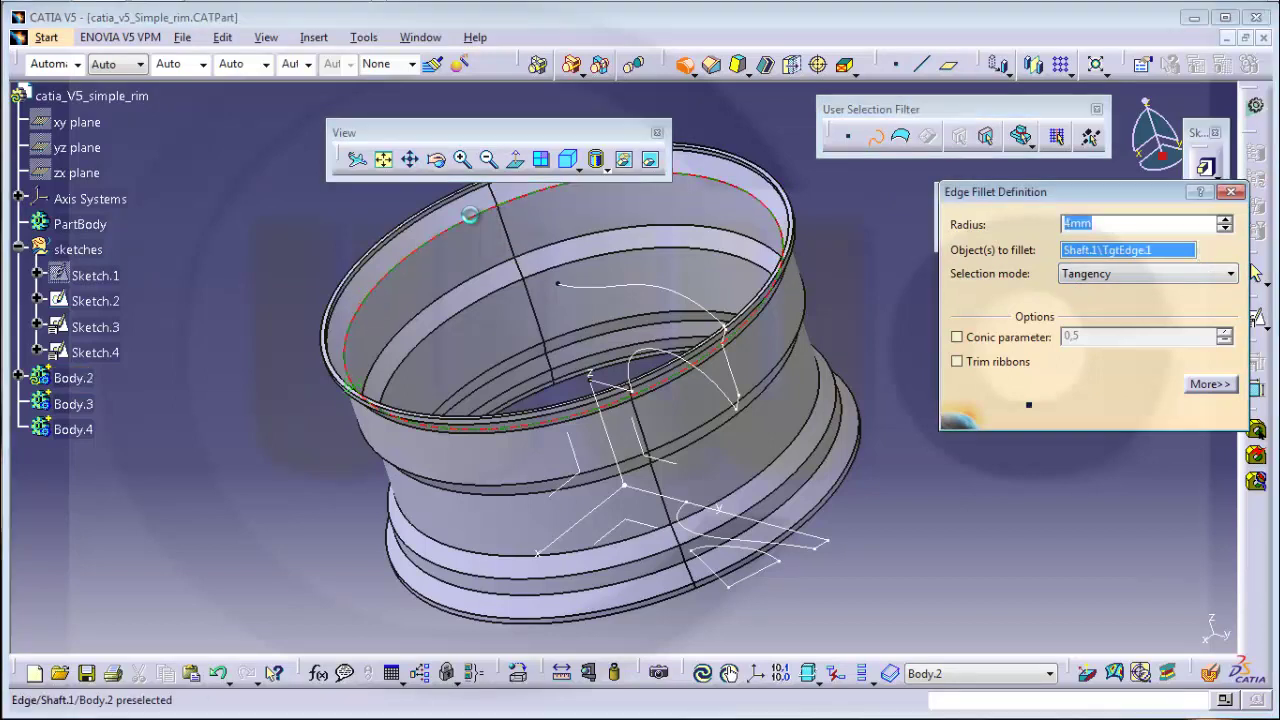
{"action": "left_click", "coordinate": [490, 266]}
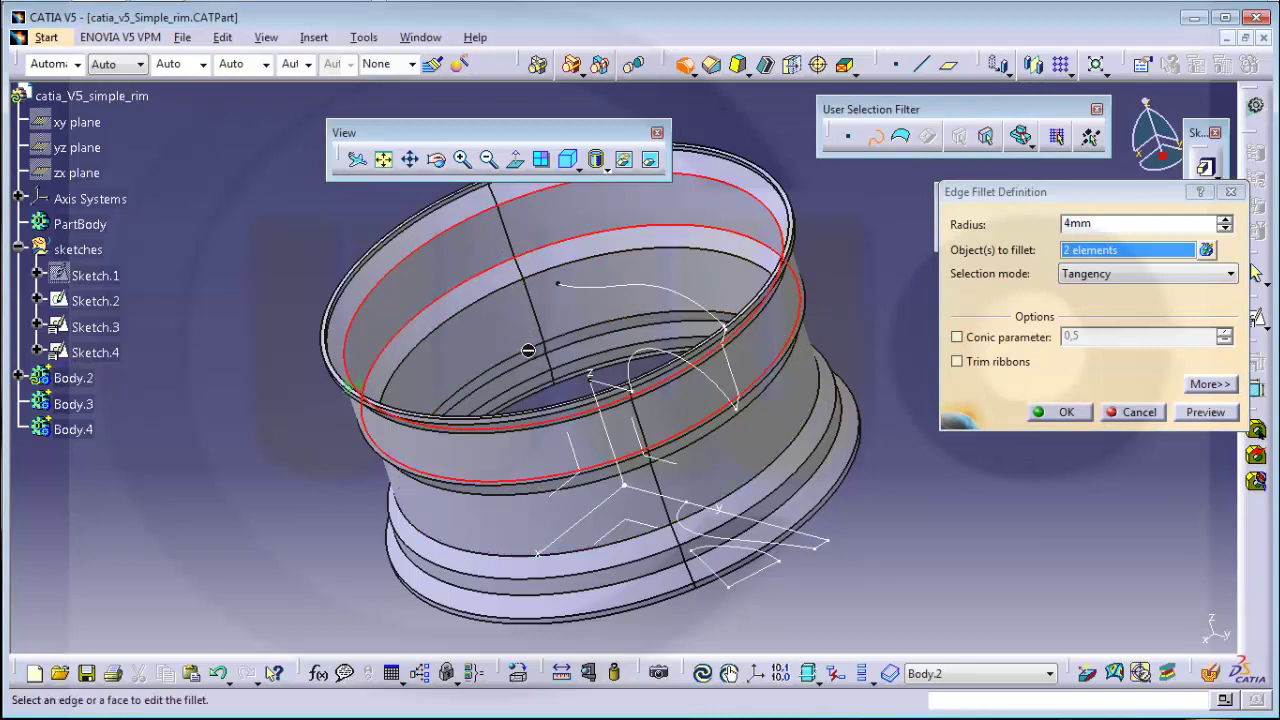
{"action": "middle_click_drag", "start_coordinate": [550, 358], "coordinate": [573, 312]}
{"action": "left_click", "coordinate": [576, 316]}
{"action": "left_click", "coordinate": [582, 326]}
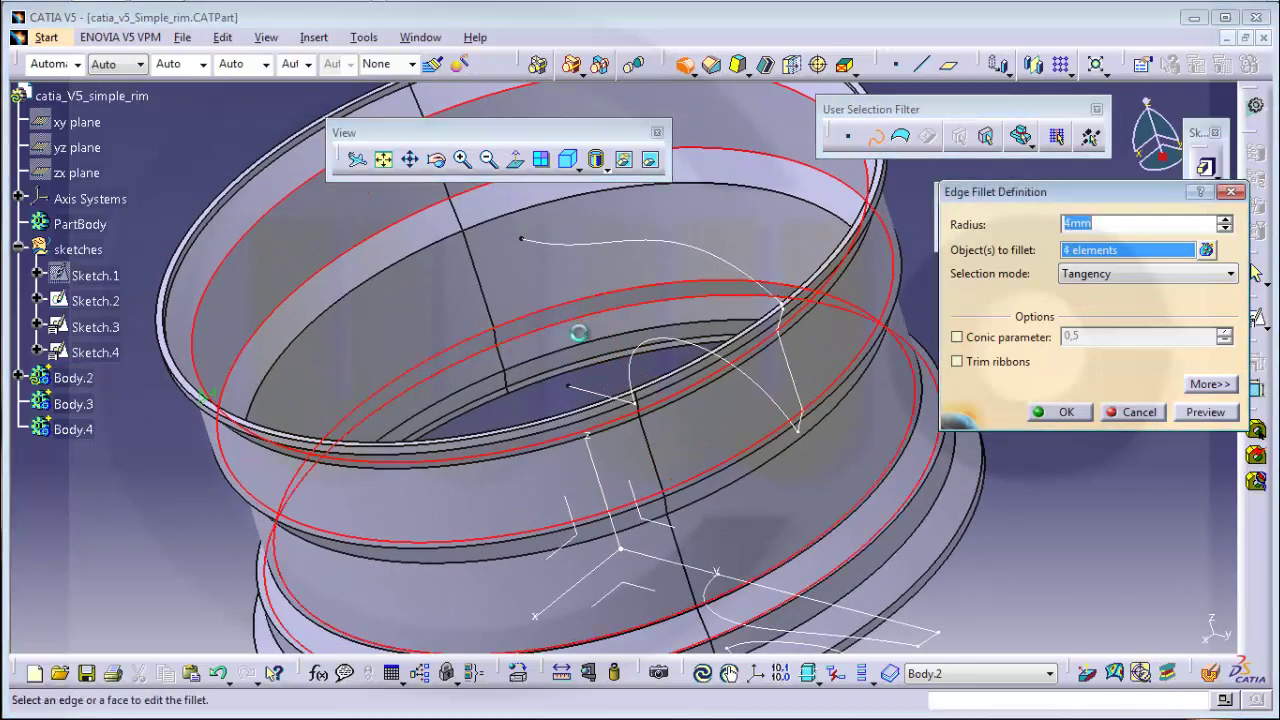
{"action": "left_click", "coordinate": [588, 348]}
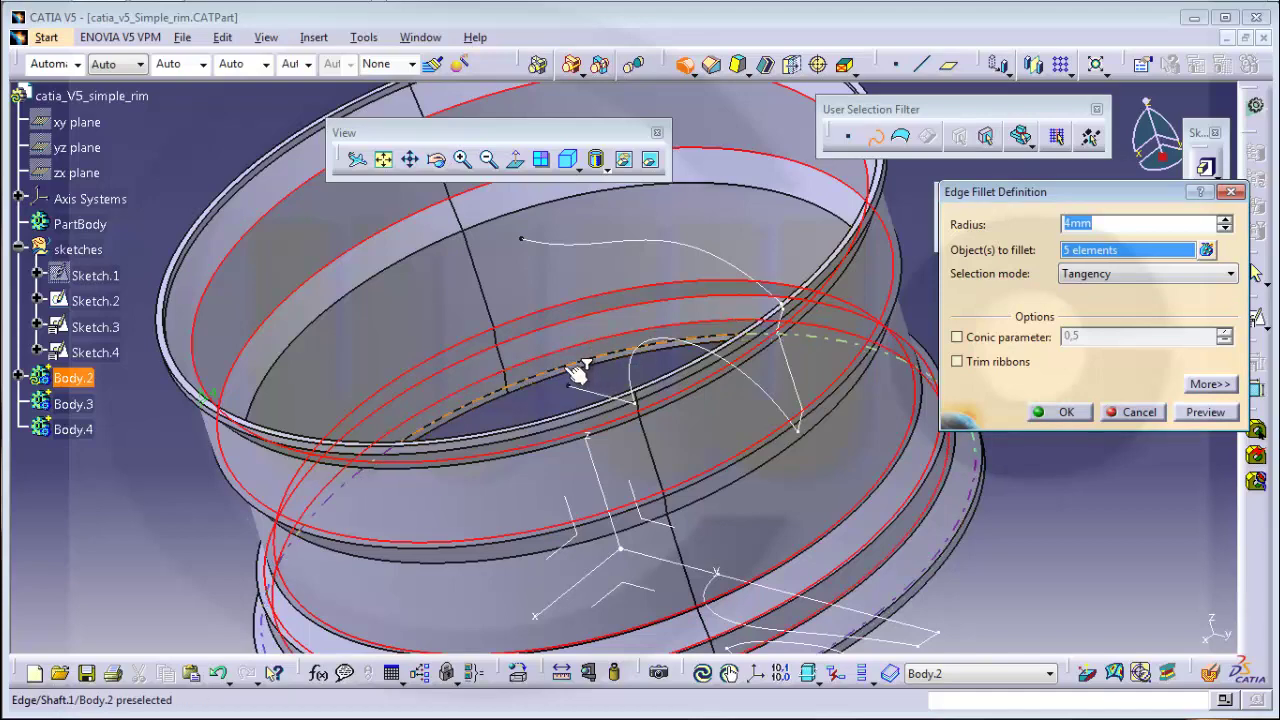
{"action": "left_click", "coordinate": [580, 366]}
{"action": "middle_click_drag", "start_coordinate": [532, 327], "coordinate": [557, 286]}
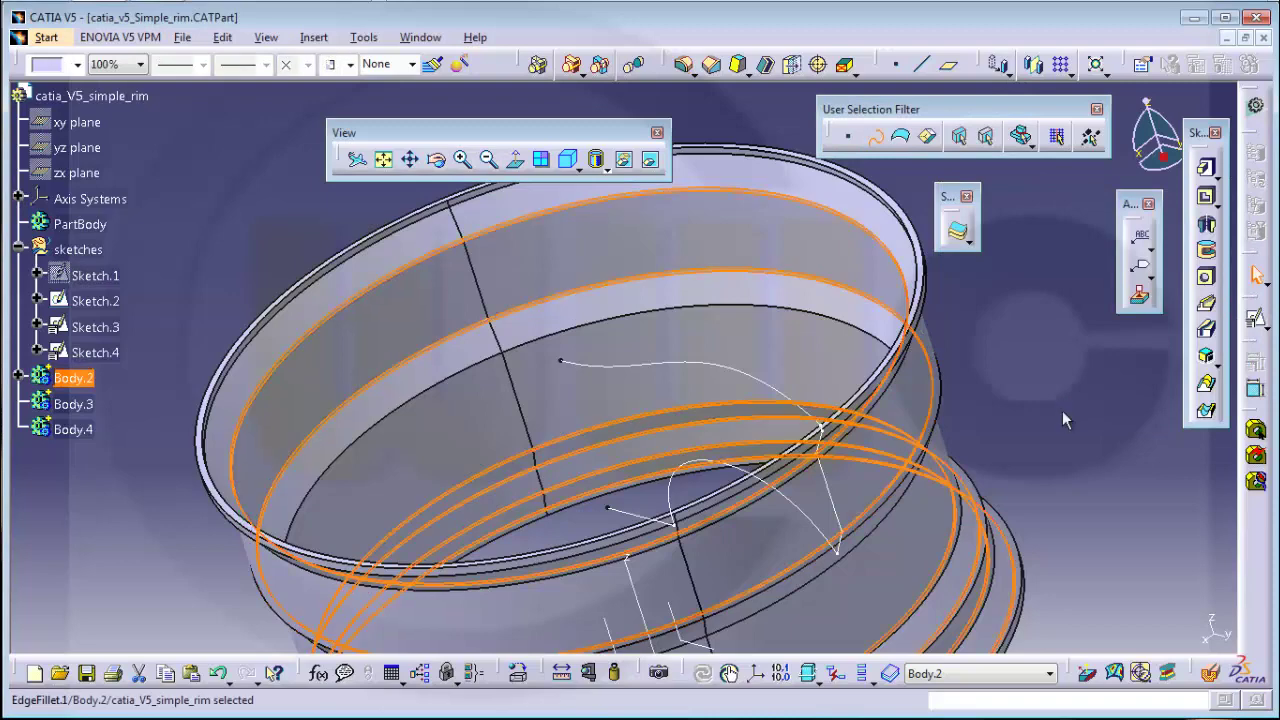
{"action": "middle_click_drag", "start_coordinate": [786, 400], "coordinate": [651, 366]}
Edit EdgeFillet.1 to add a seventh rim edge at the top lip.
{"action": "left_click", "coordinate": [722, 164]}
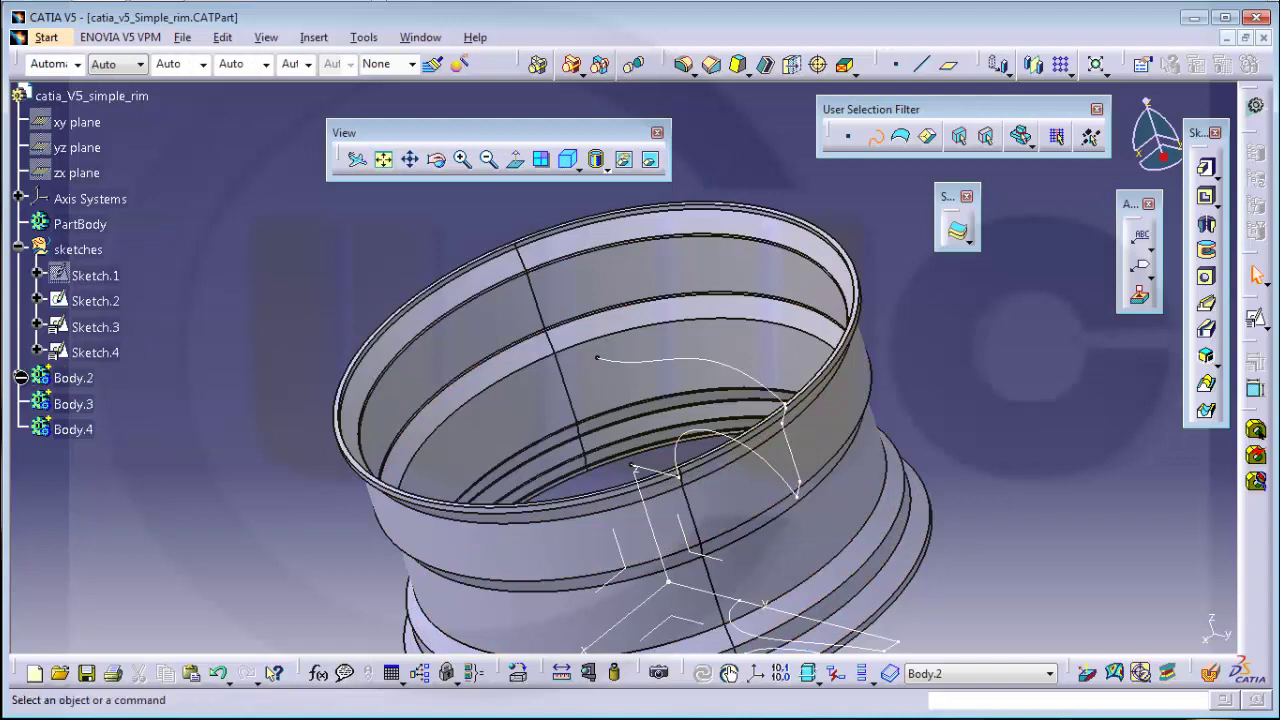
{"action": "left_click", "coordinate": [21, 377]}
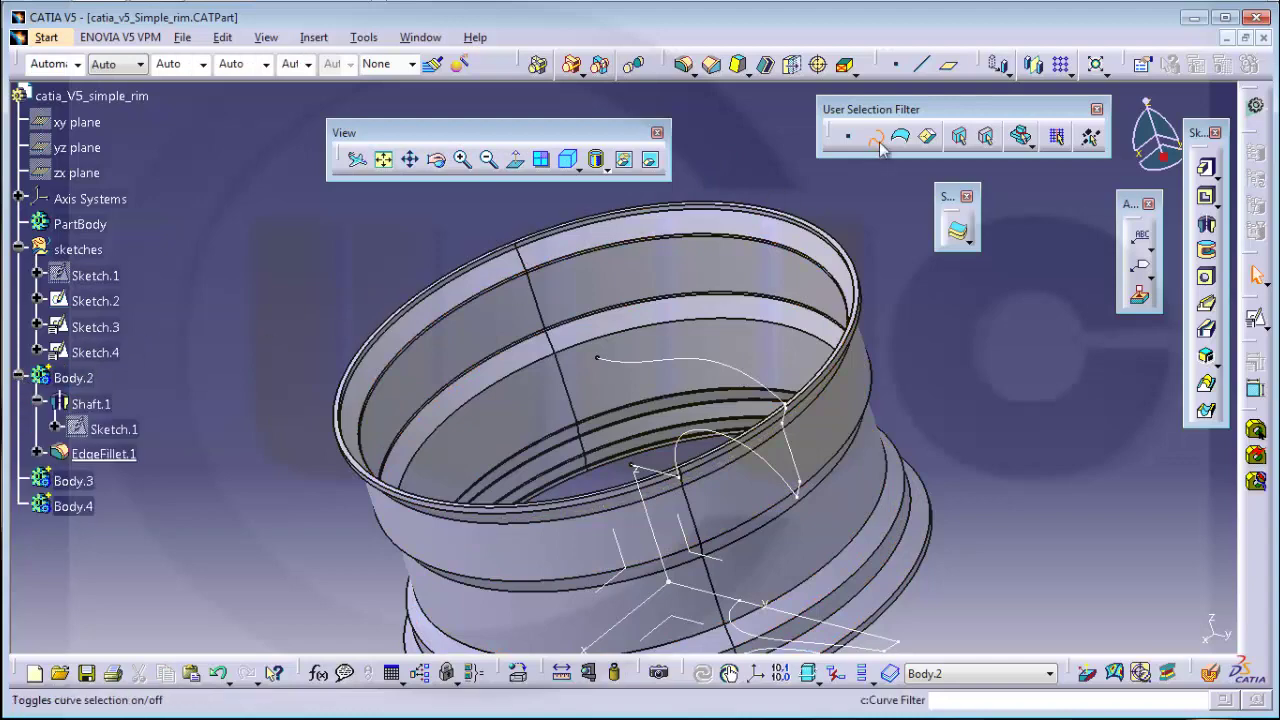
{"action": "double_click", "coordinate": [103, 454]}
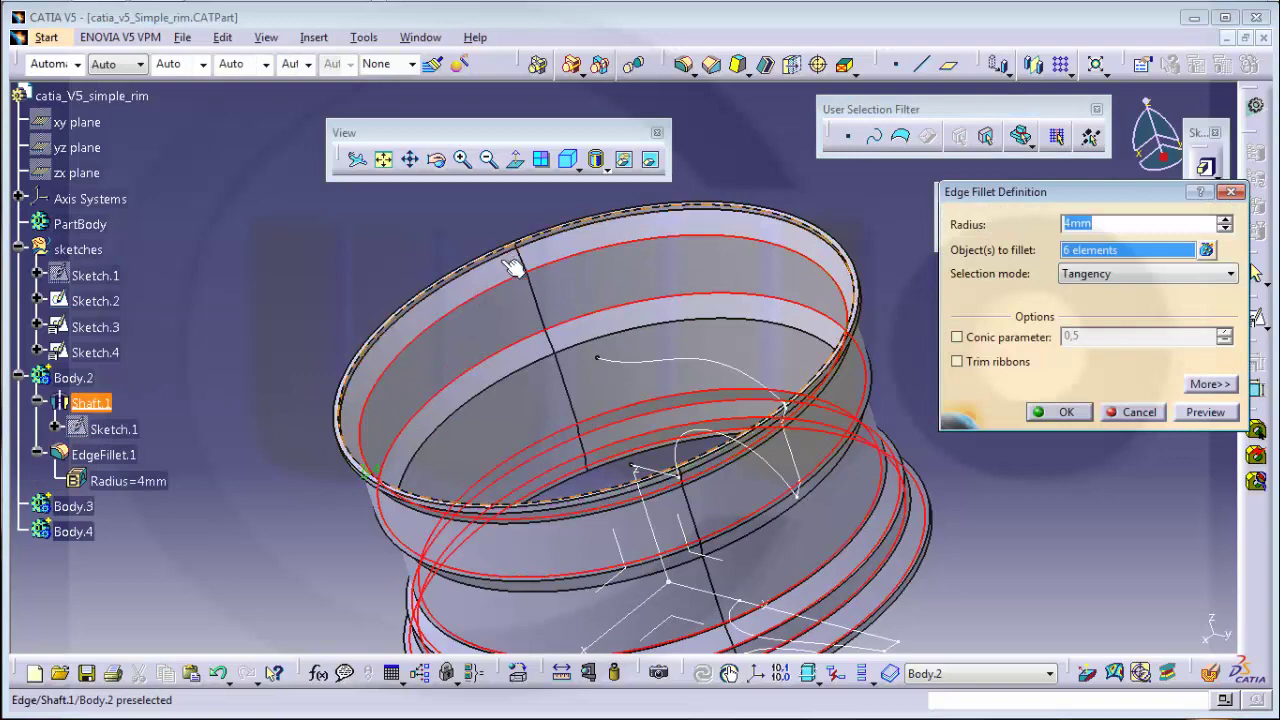
{"action": "middle_click_drag", "start_coordinate": [512, 266], "coordinate": [478, 226], "text": "ctrl"}
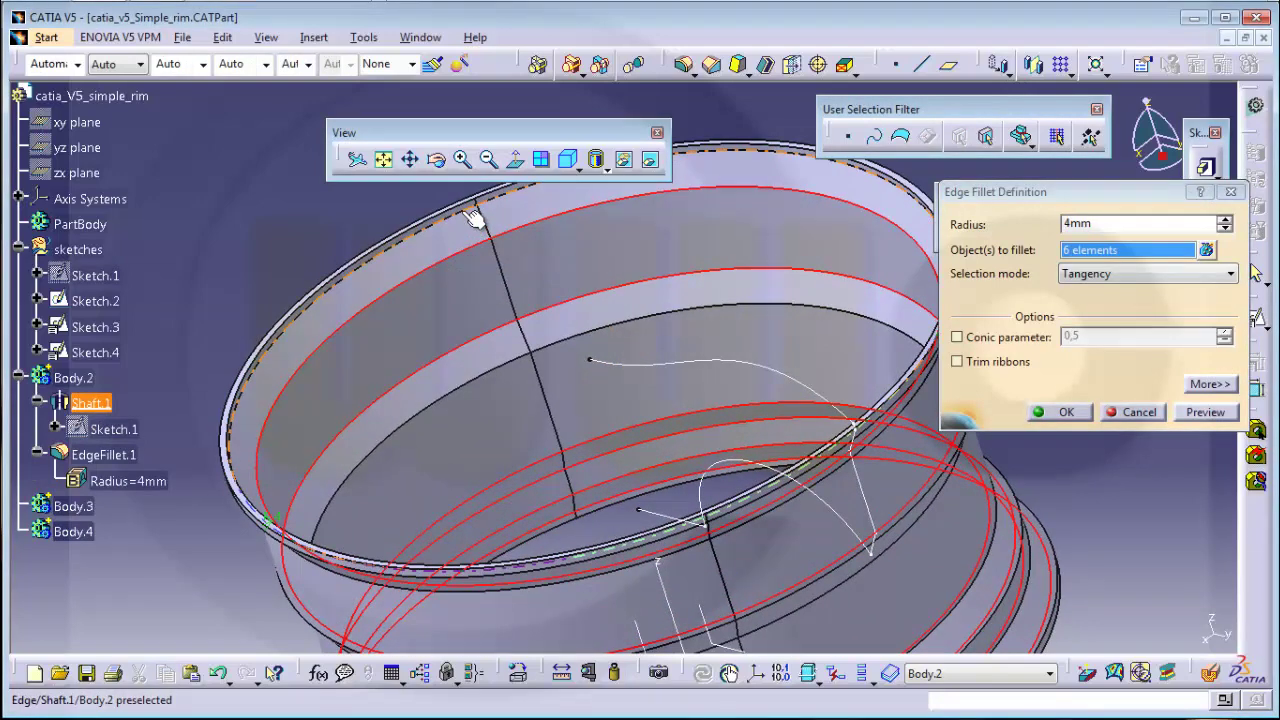
{"action": "left_click", "coordinate": [476, 219]}
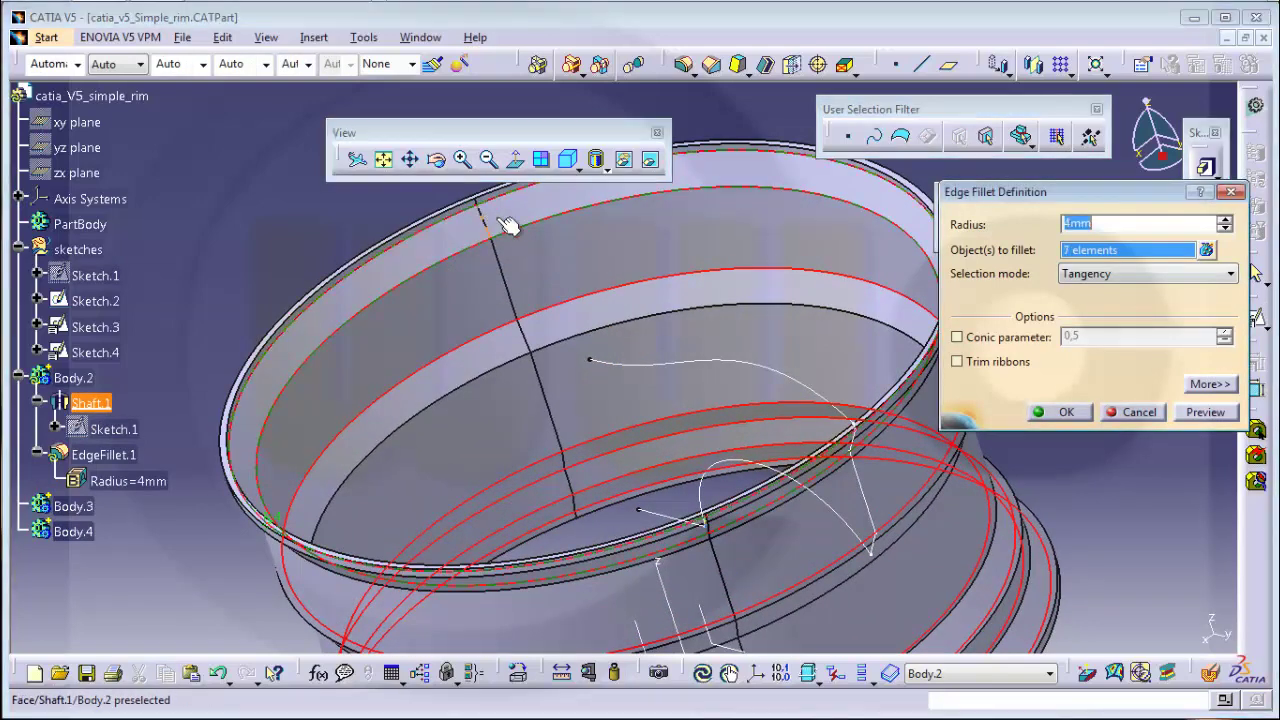
{"action": "left_click", "coordinate": [1066, 412]}
{"action": "middle_click_drag", "start_coordinate": [700, 340], "coordinate": [677, 374]}
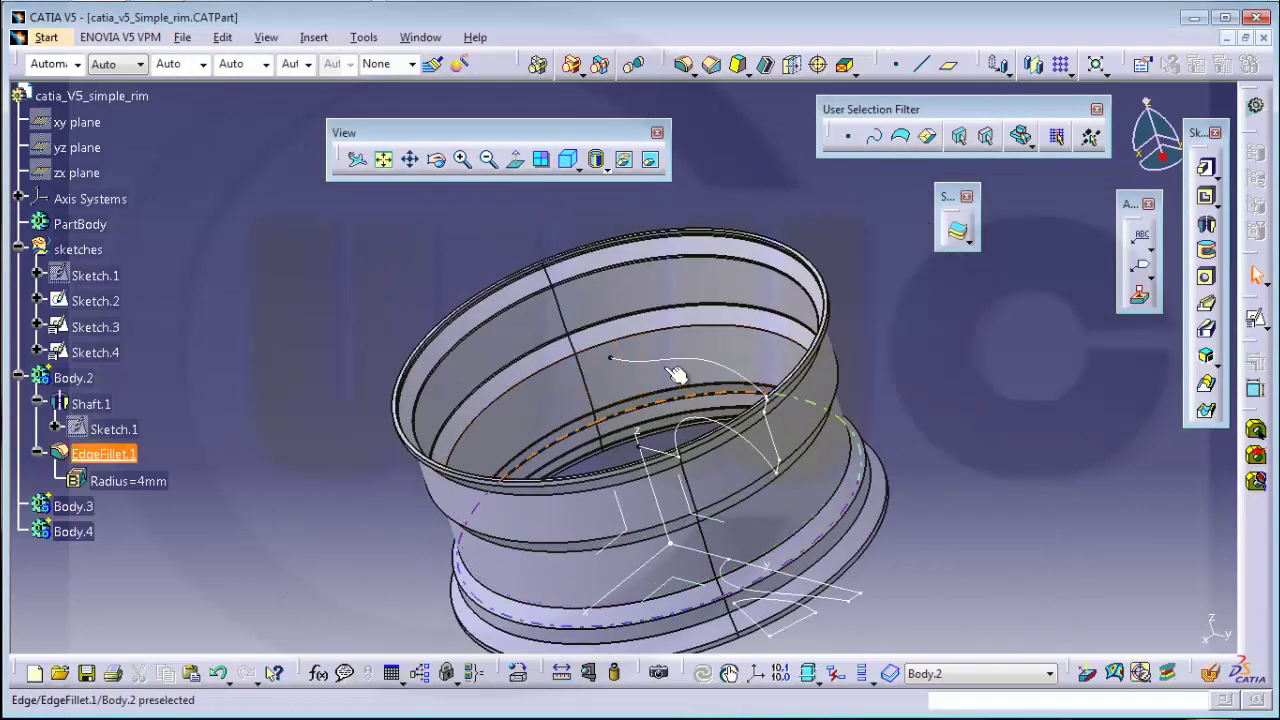
{"action": "middle_click_drag", "start_coordinate": [477, 331], "coordinate": [448, 345]}
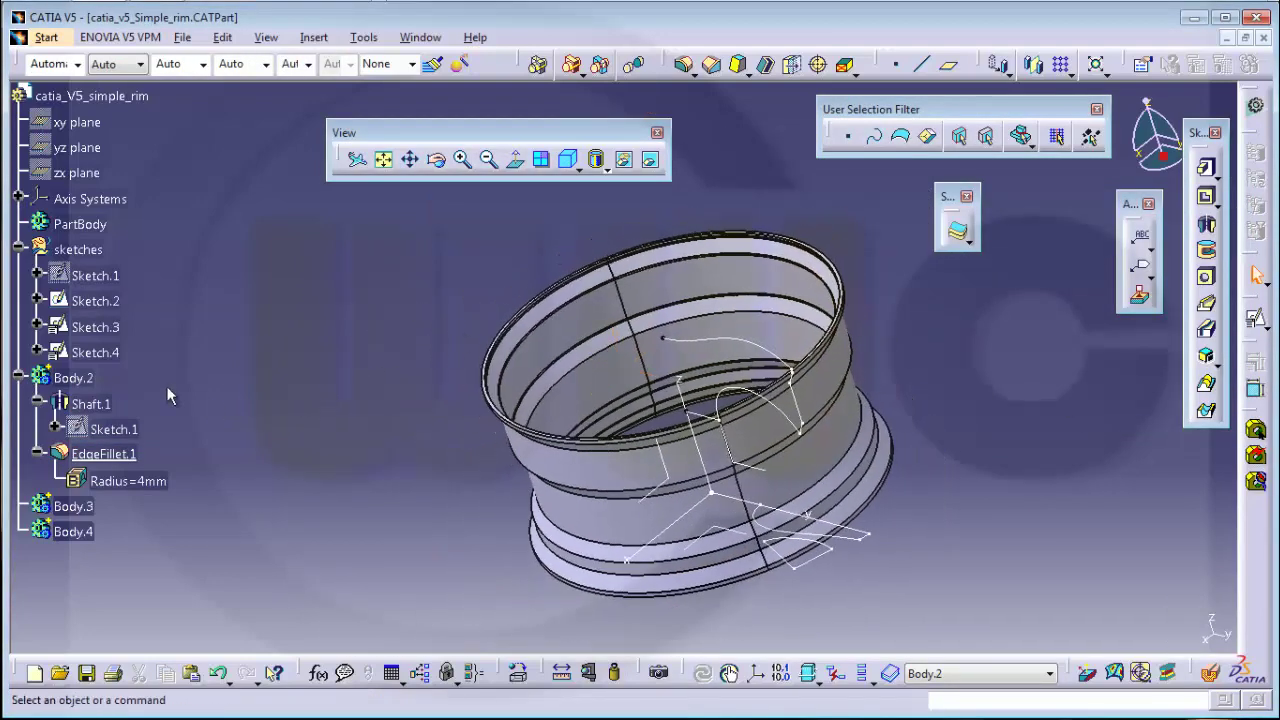
Define Body.3 as the in-work object.
{"action": "left_click", "coordinate": [19, 378]}
{"action": "right_click", "coordinate": [62, 400]}
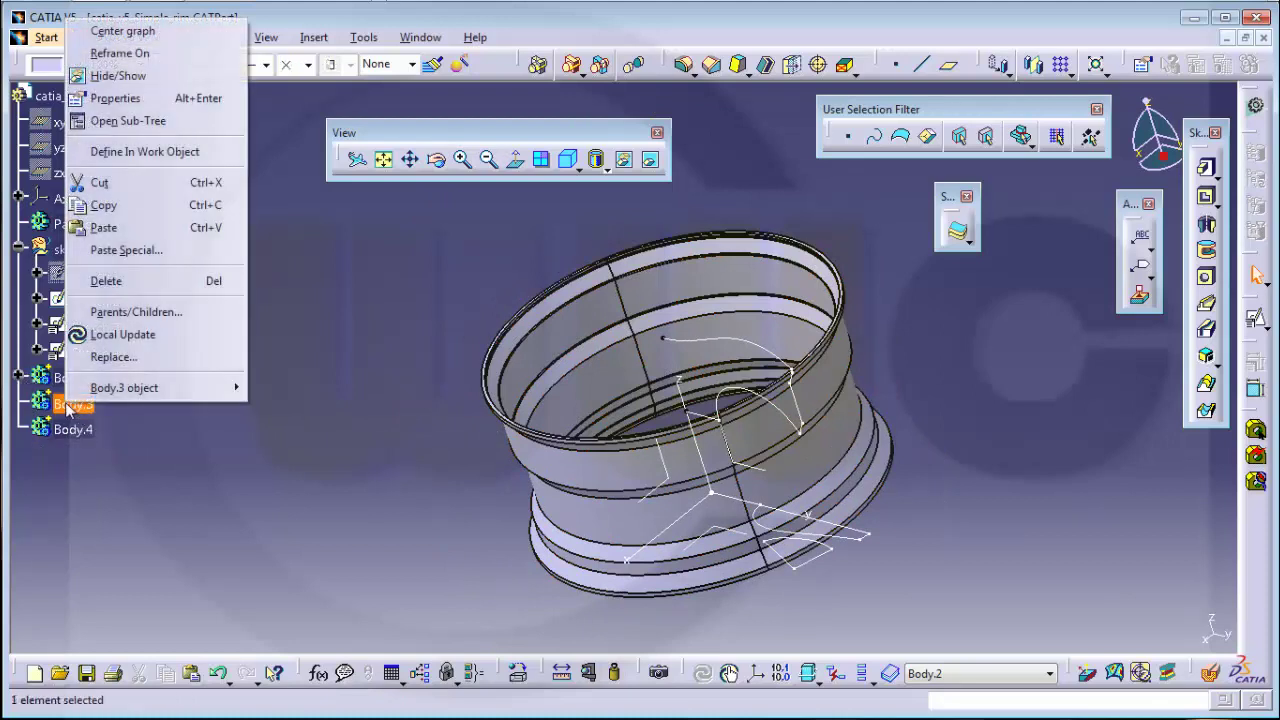
{"action": "left_click", "coordinate": [166, 156]}
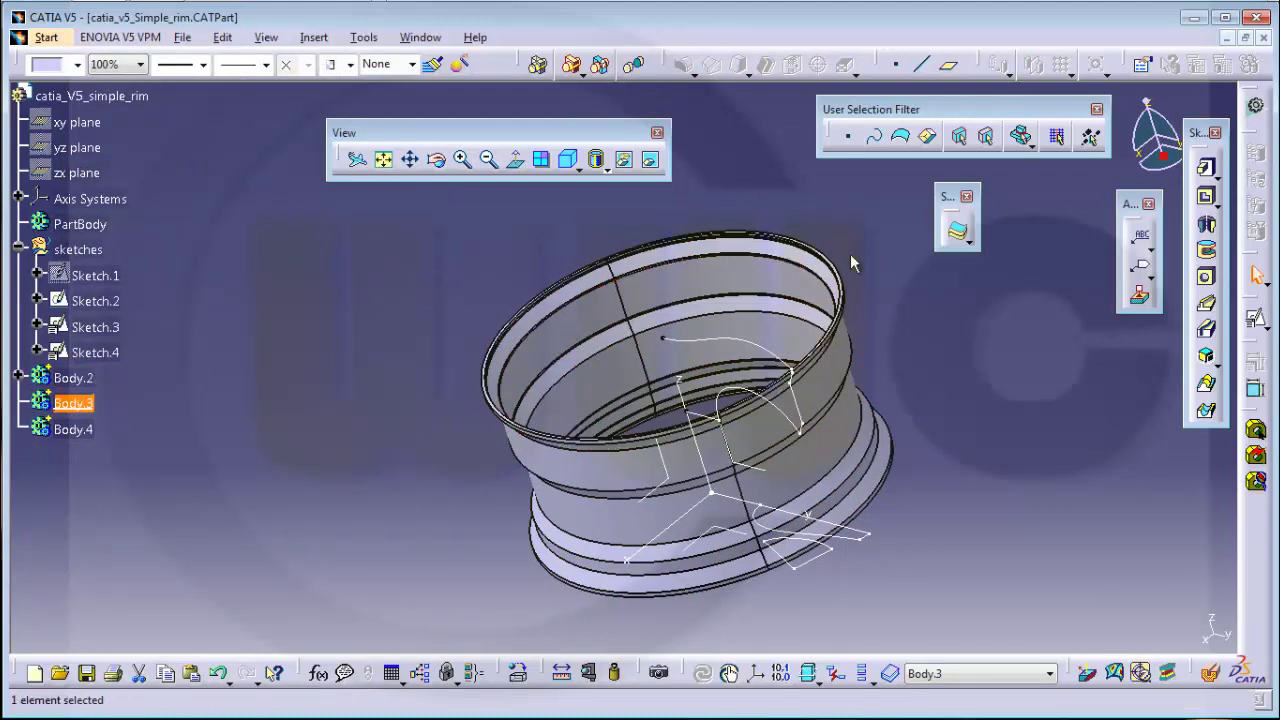
Revolve Sketch.2 360° about the sketch axis into a solid wheel disc.
{"action": "left_click", "coordinate": [1209, 228]}
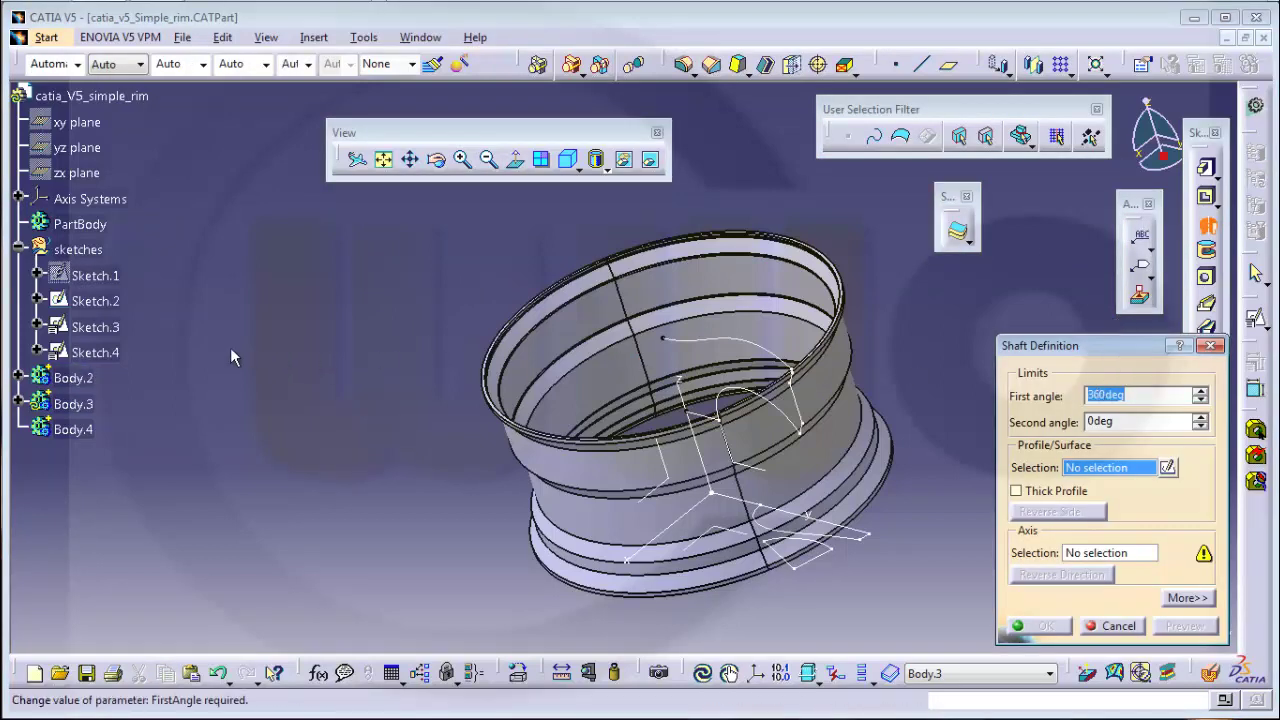
{"action": "left_click", "coordinate": [95, 300]}
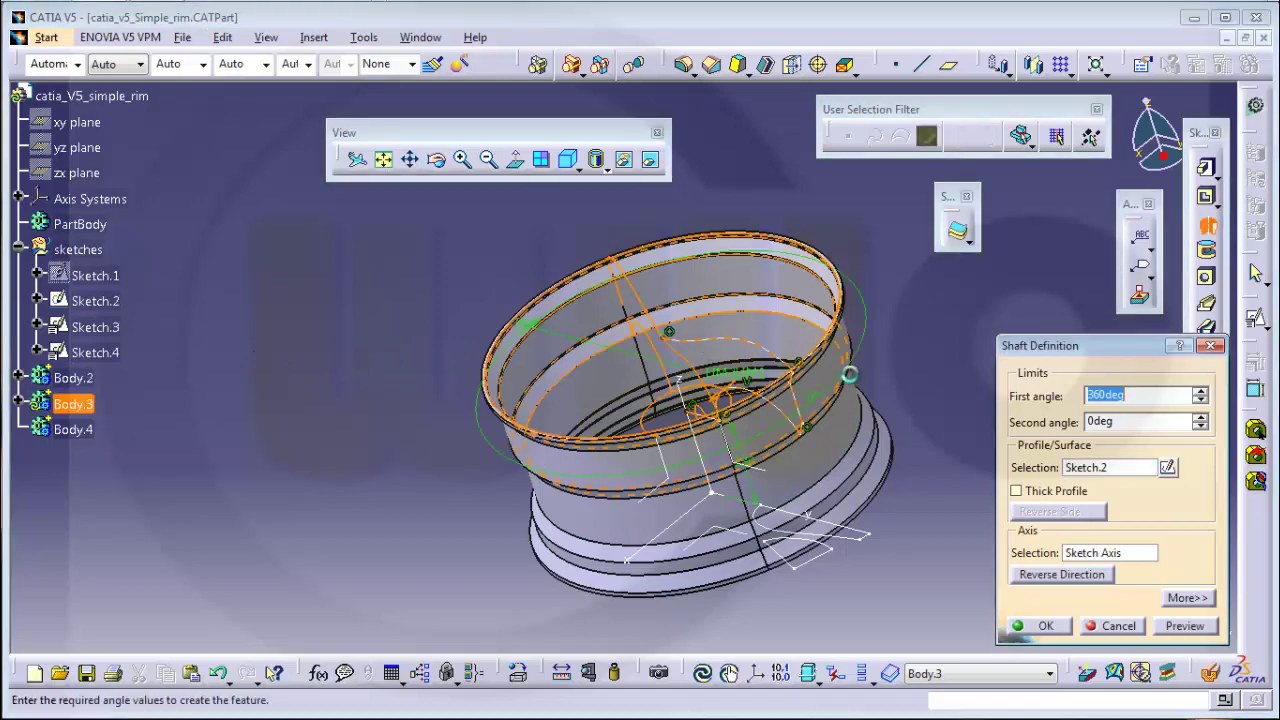
{"action": "left_click", "coordinate": [1045, 626]}
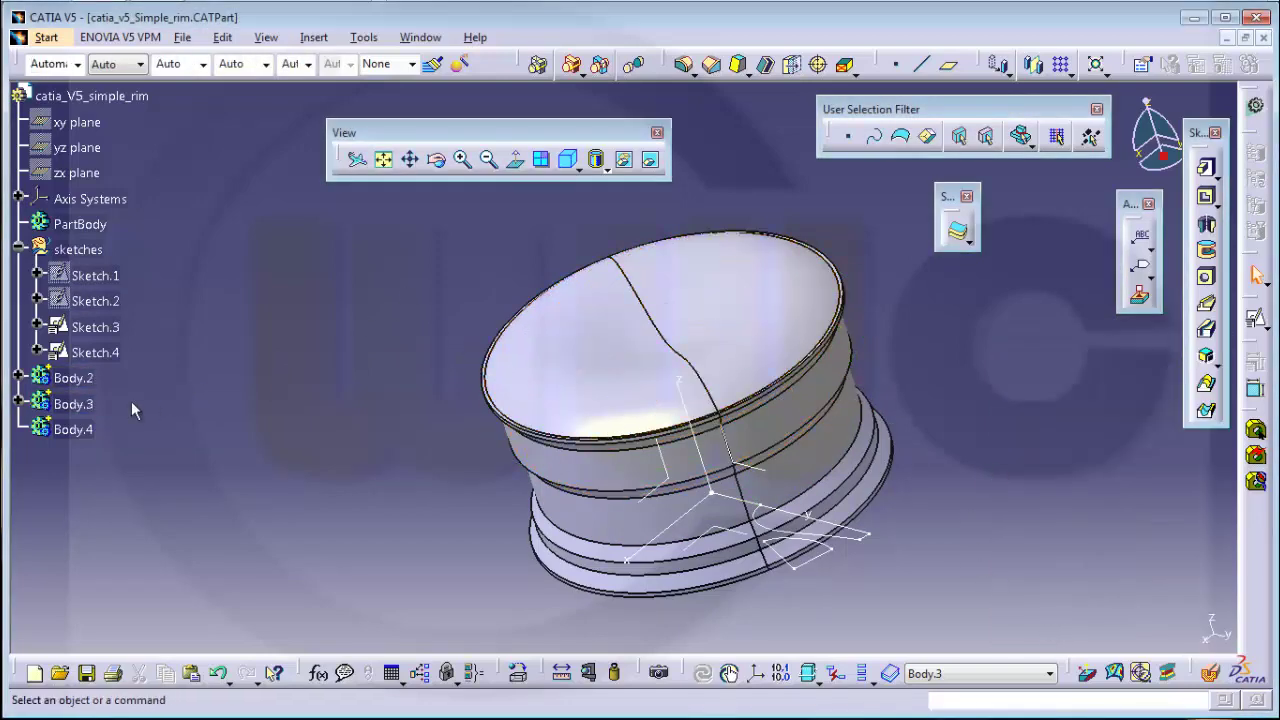
{"action": "right_click", "coordinate": [75, 430]}
Make Body.4 the work object and pad Sketch.3 by 20 mm.
{"action": "left_click", "coordinate": [163, 177]}
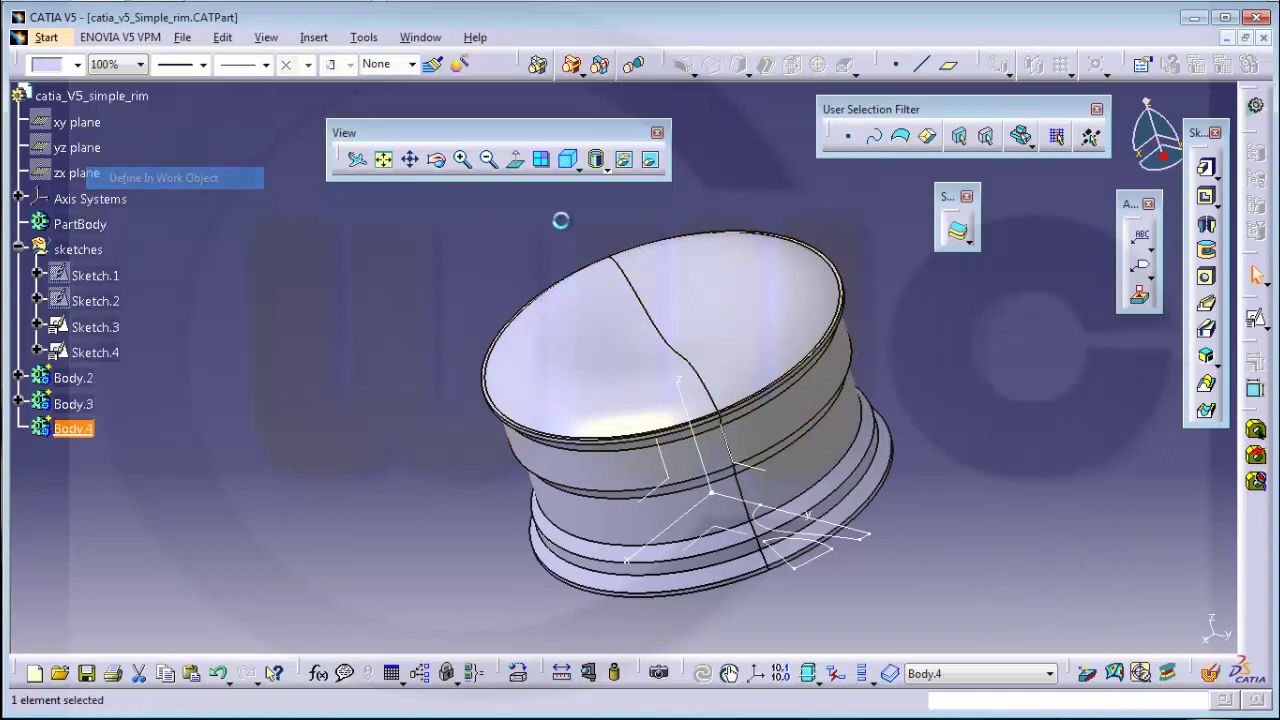
{"action": "left_click", "coordinate": [1042, 324]}
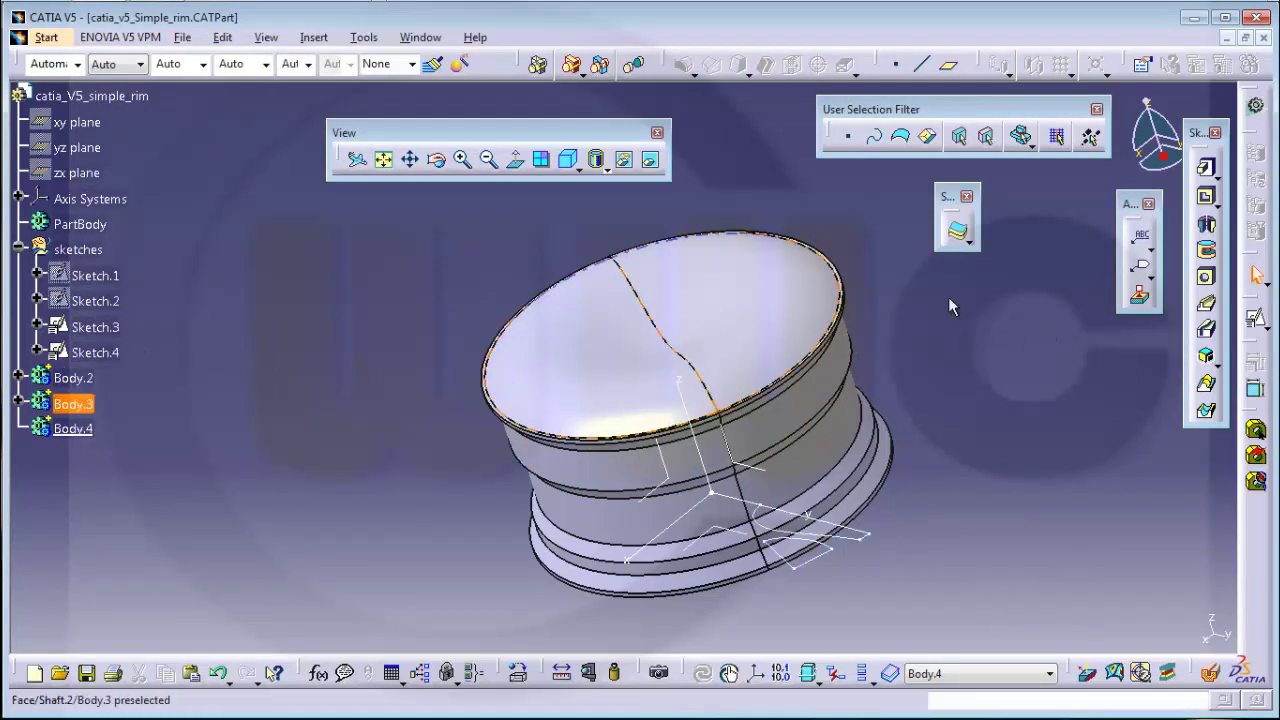
{"action": "left_click", "coordinate": [1207, 172]}
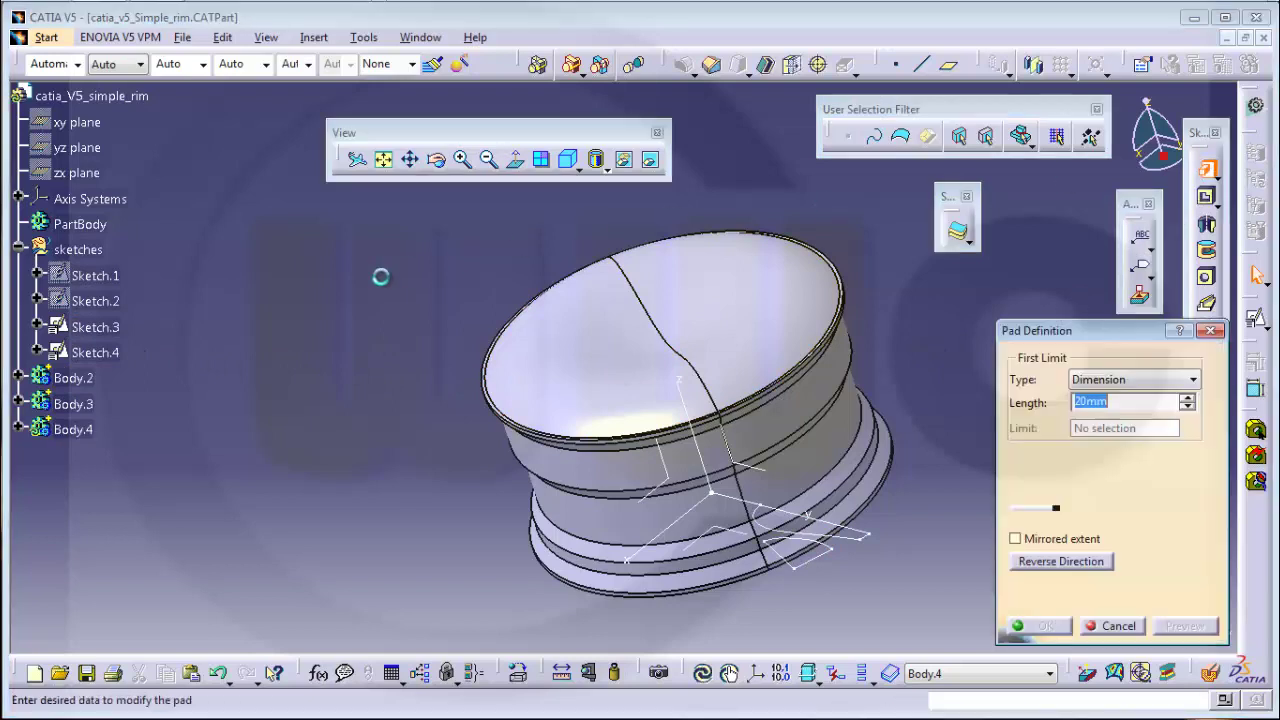
{"action": "left_click", "coordinate": [95, 327]}
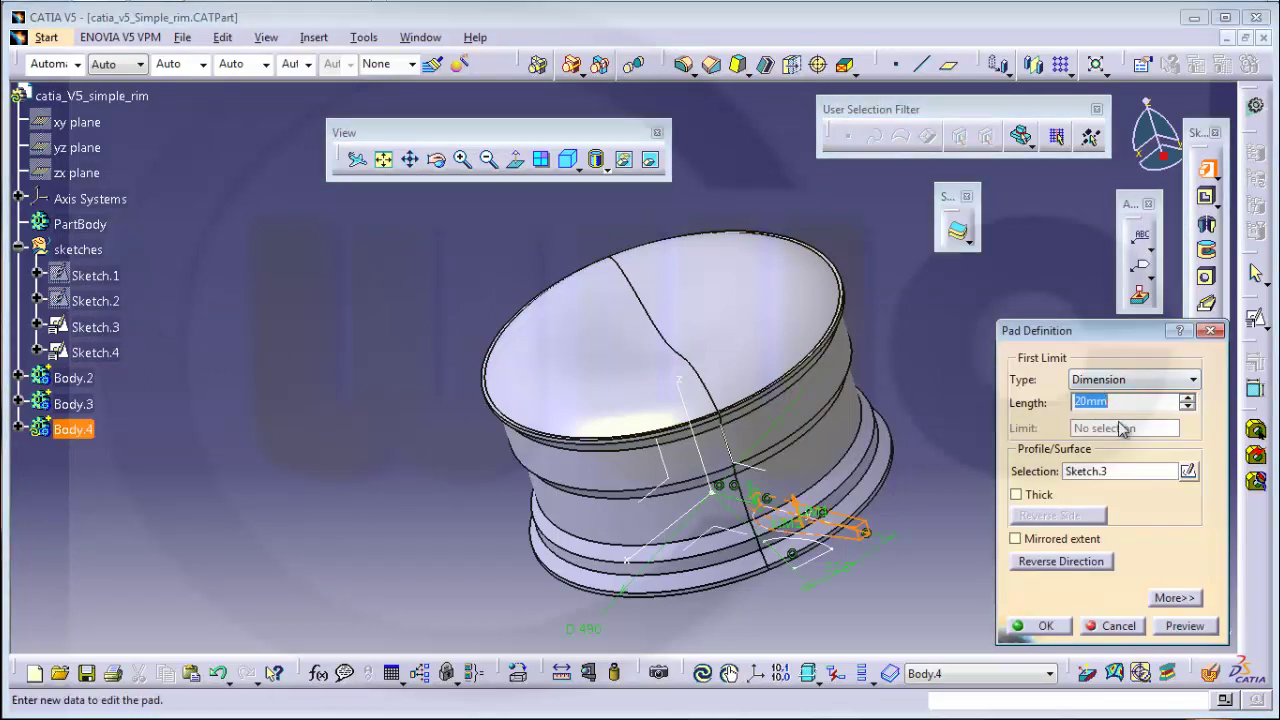
{"action": "key", "text": "Return"}
Pad Sketch.4 by 300 mm.
{"action": "left_click", "coordinate": [994, 329]}
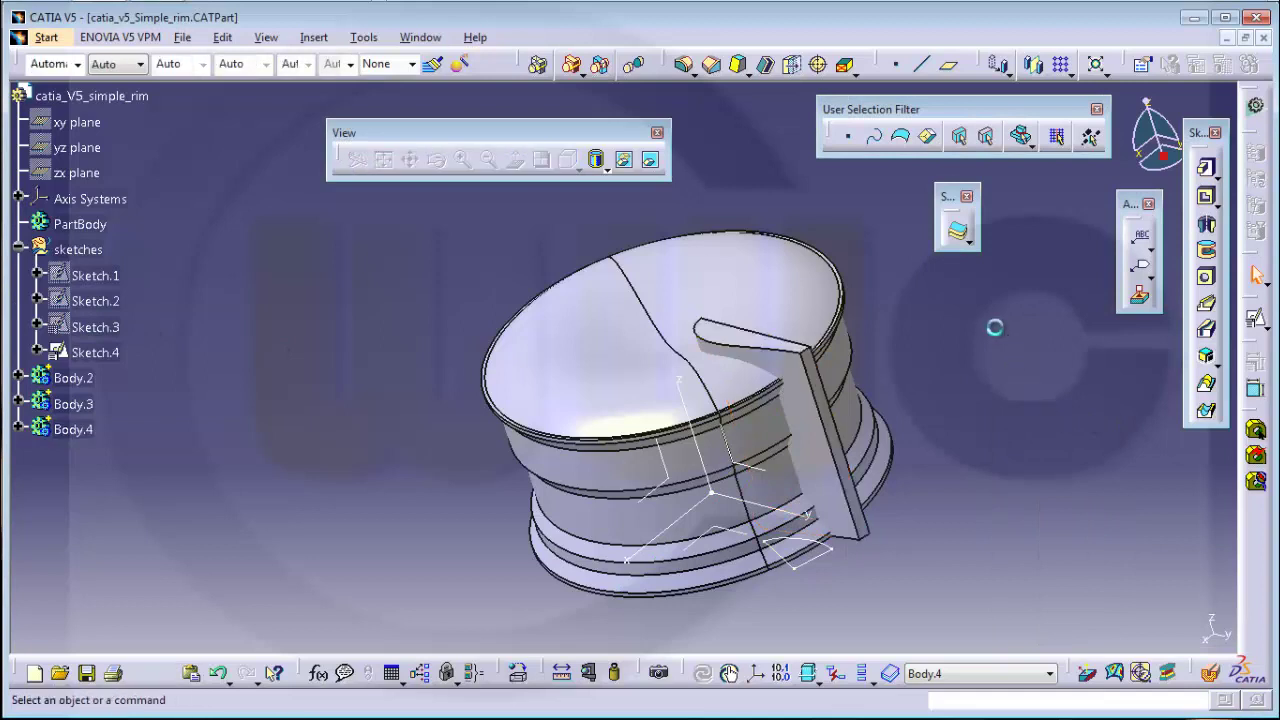
{"action": "left_click", "coordinate": [97, 352]}
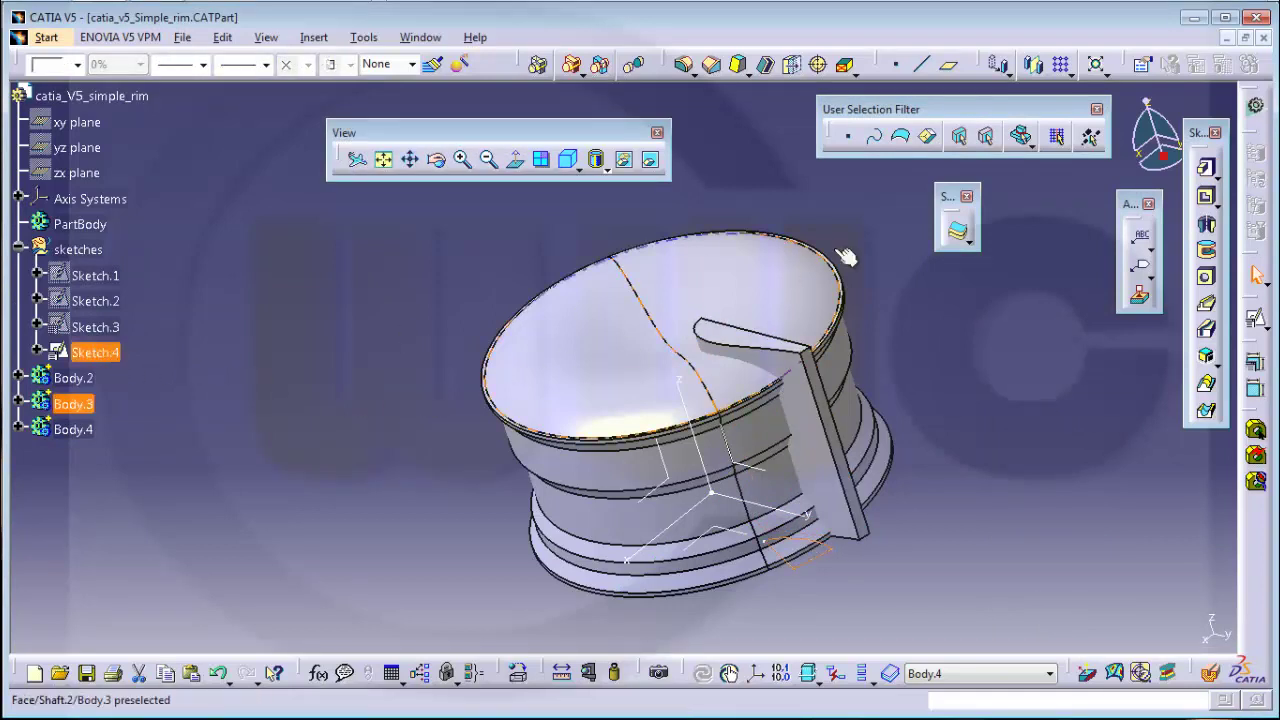
{"action": "left_click", "coordinate": [1208, 170]}
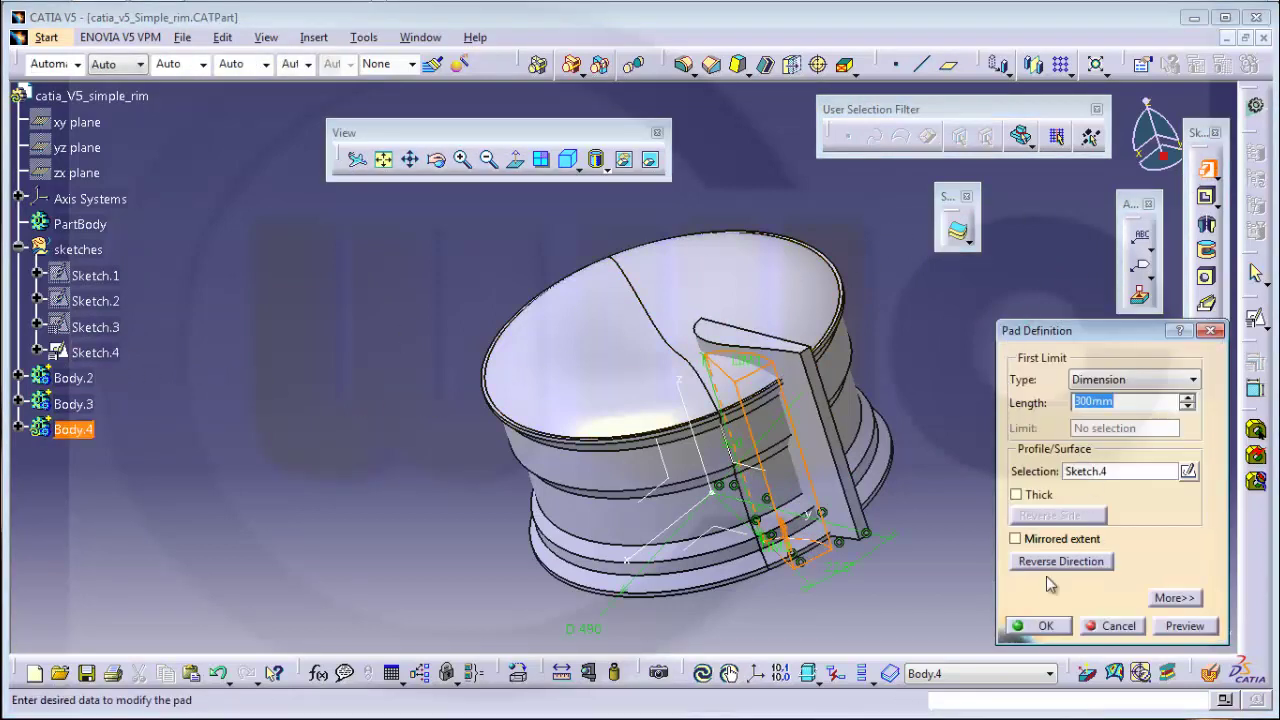
{"action": "left_click", "coordinate": [1040, 625]}
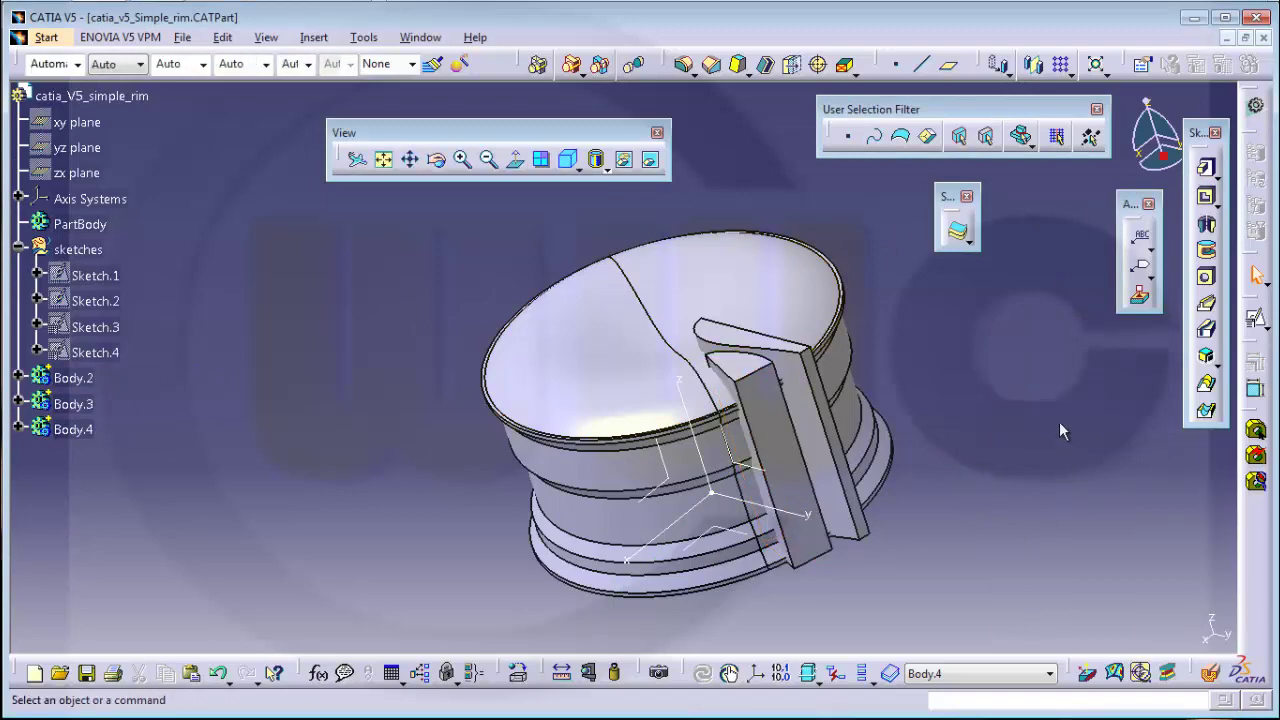
Mirror the Body.4 cutter solid across the chosen mirroring element.
{"action": "left_click", "coordinate": [1034, 64]}
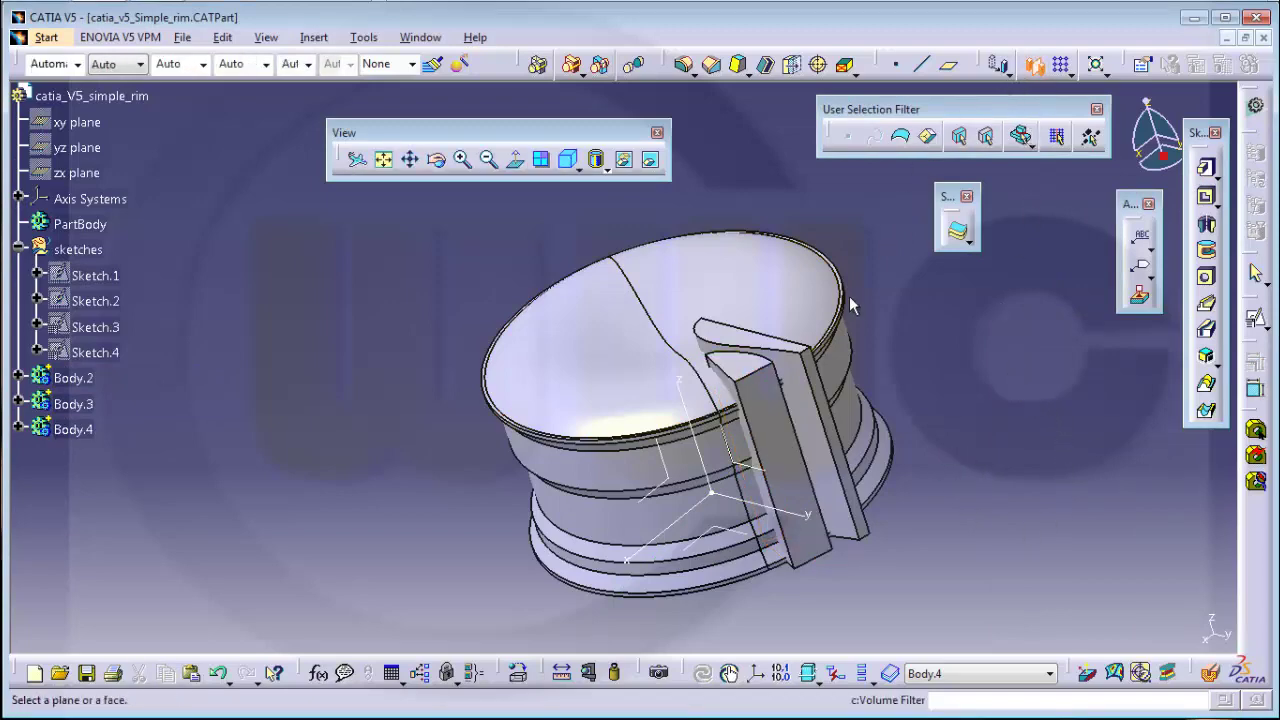
{"action": "left_click", "coordinate": [774, 471]}
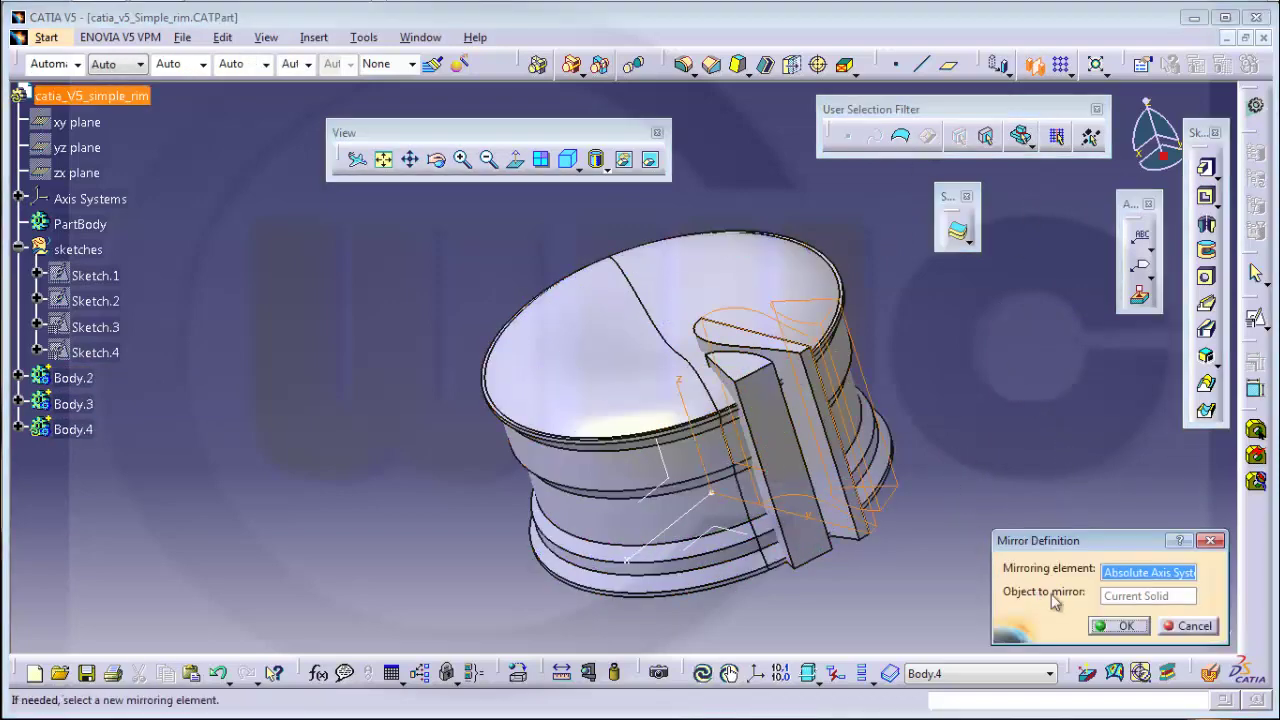
{"action": "left_click", "coordinate": [1127, 626]}
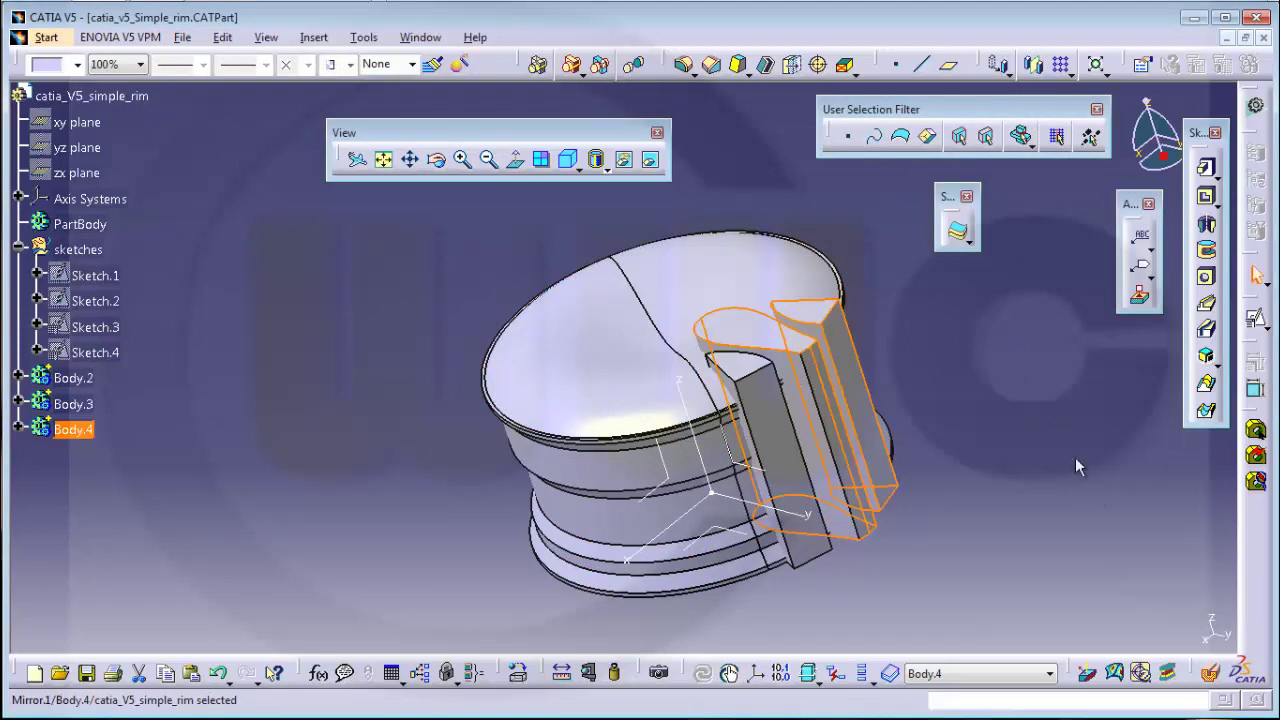
{"action": "left_click", "coordinate": [1071, 71]}
Circular-pattern the cutters as a complete crown of 8 instances about the Absolute Axis System.
{"action": "left_click", "coordinate": [1093, 133]}
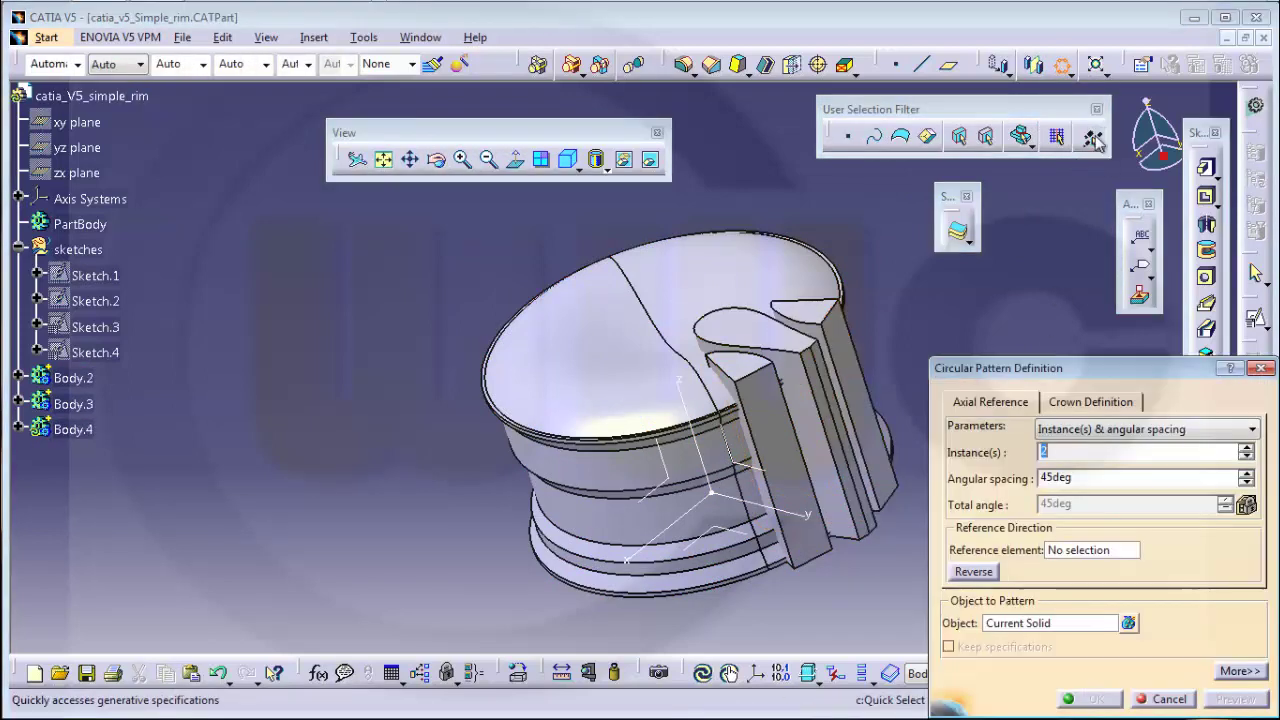
{"action": "left_click", "coordinate": [1248, 432]}
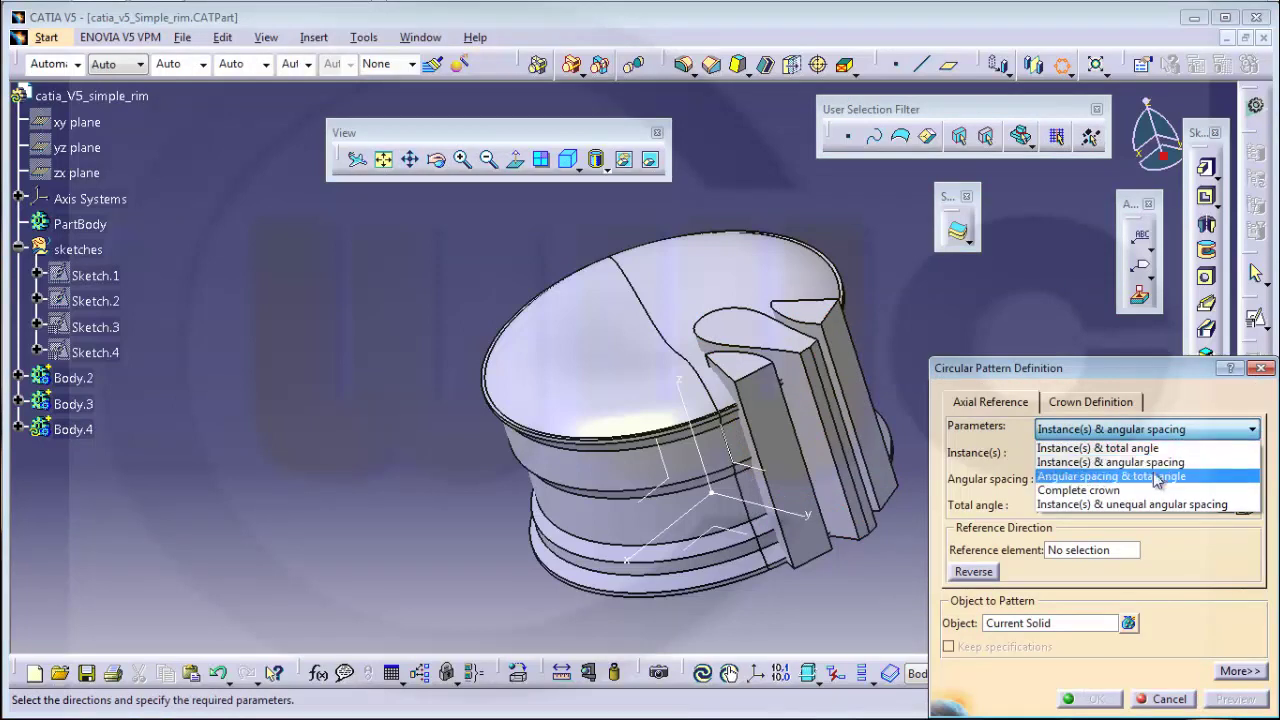
{"action": "left_click", "coordinate": [1090, 478]}
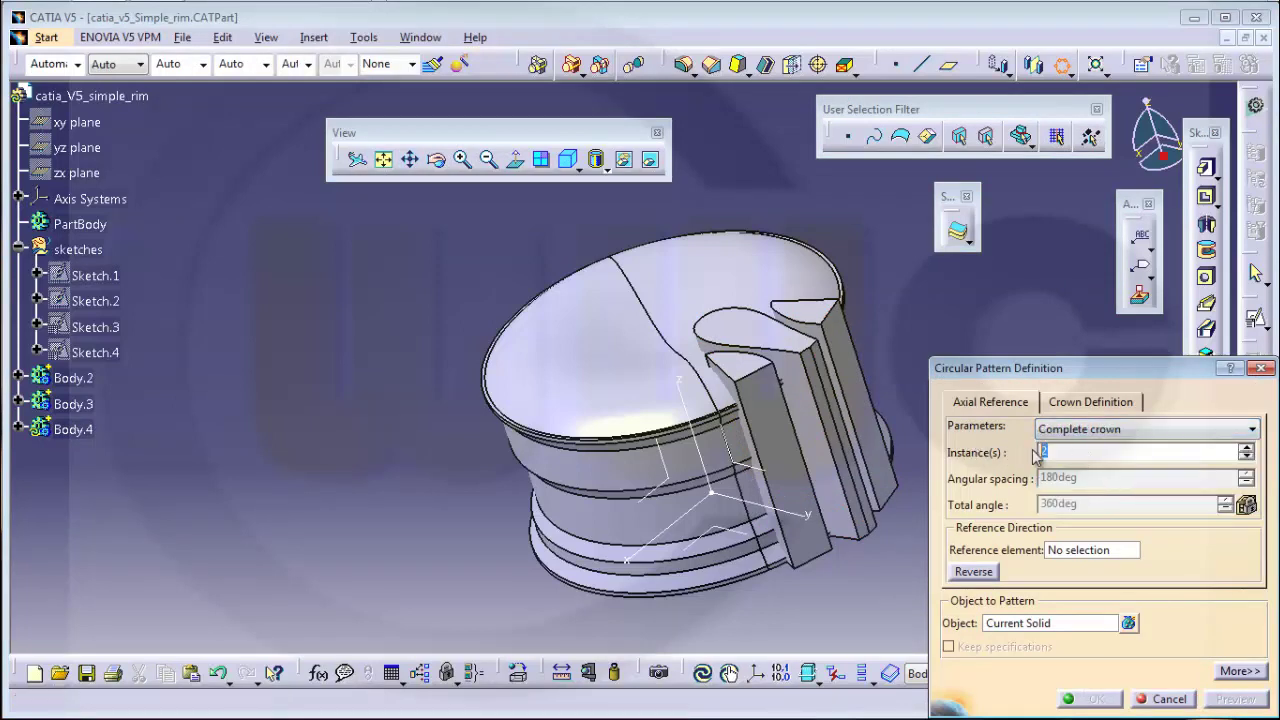
{"action": "left_click", "coordinate": [1072, 552]}
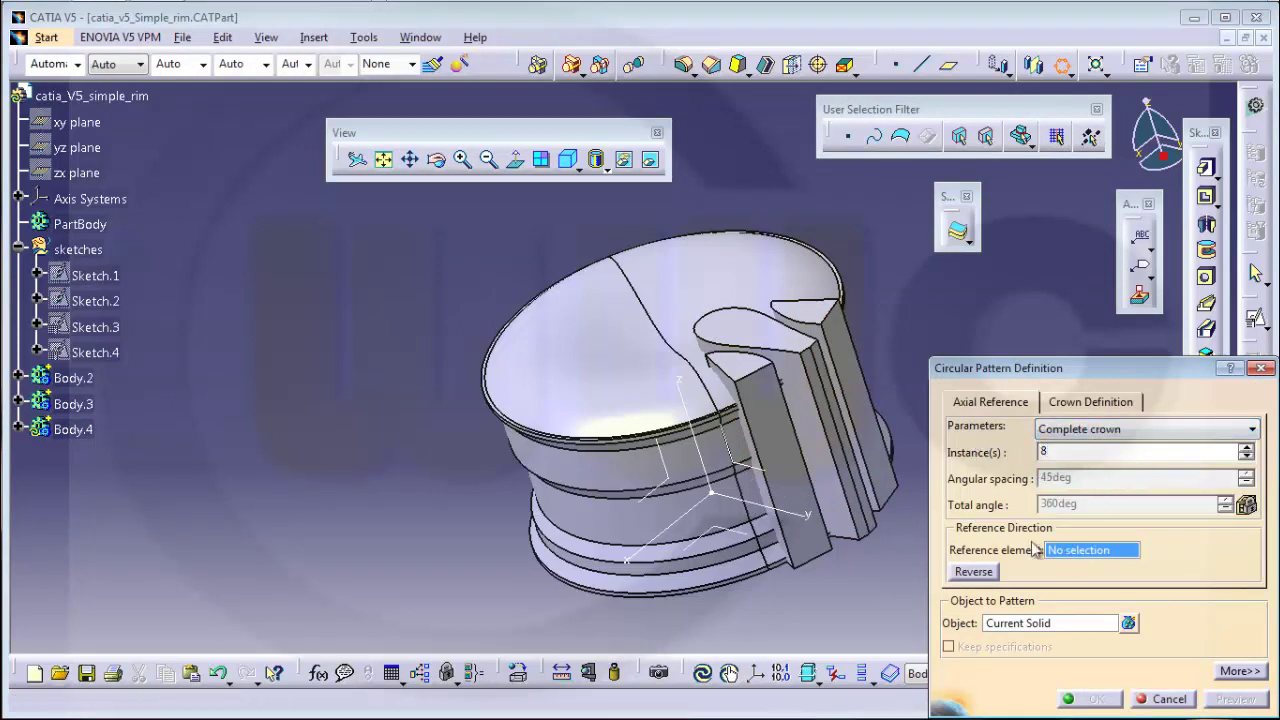
{"action": "left_click", "coordinate": [688, 388]}
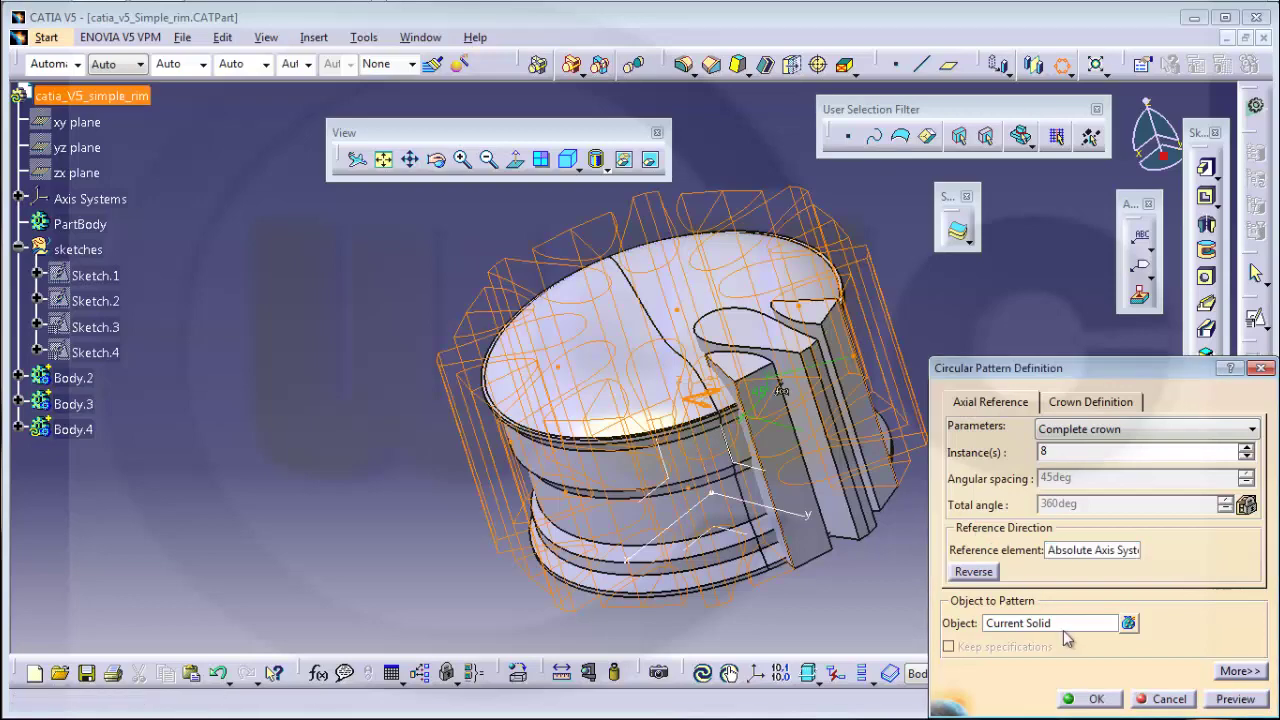
{"action": "left_click", "coordinate": [1090, 699]}
{"action": "middle_click_drag", "start_coordinate": [1003, 509], "coordinate": [857, 420]}
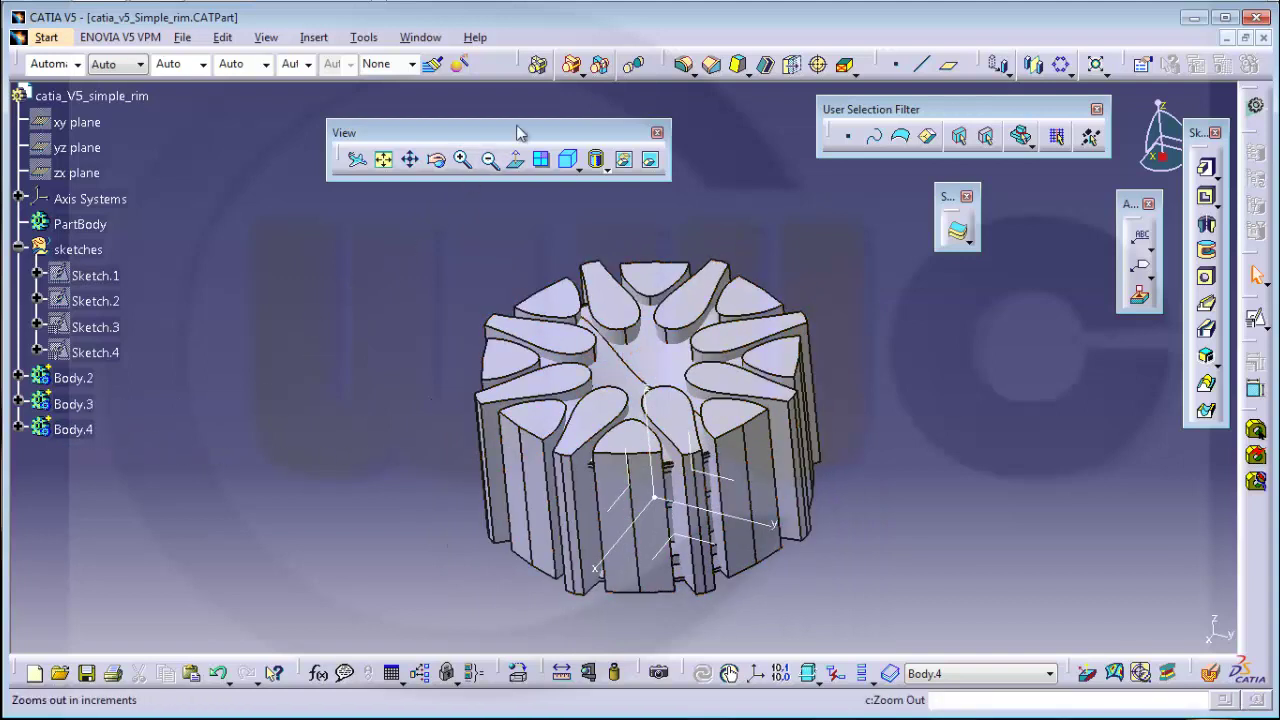
Boolean-remove Body.4 from Body.3 to cut the spoke windows through the disc.
{"action": "left_click", "coordinate": [603, 72]}
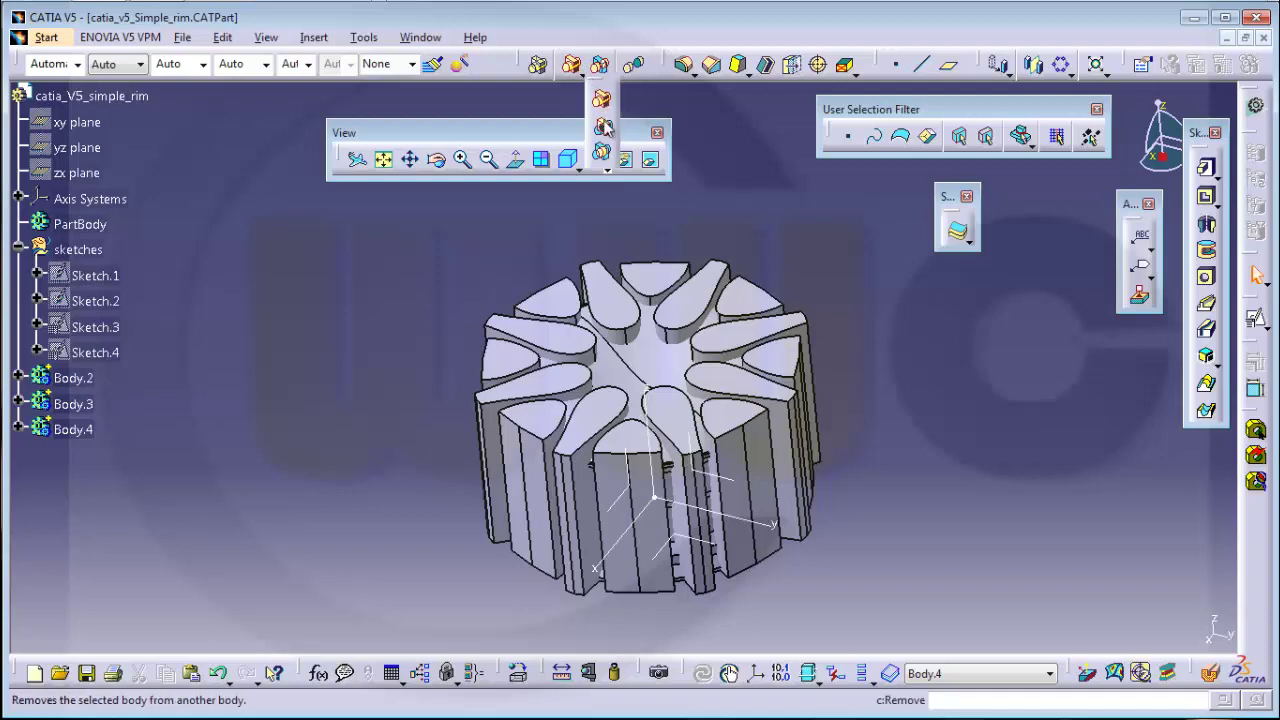
{"action": "left_click", "coordinate": [603, 127]}
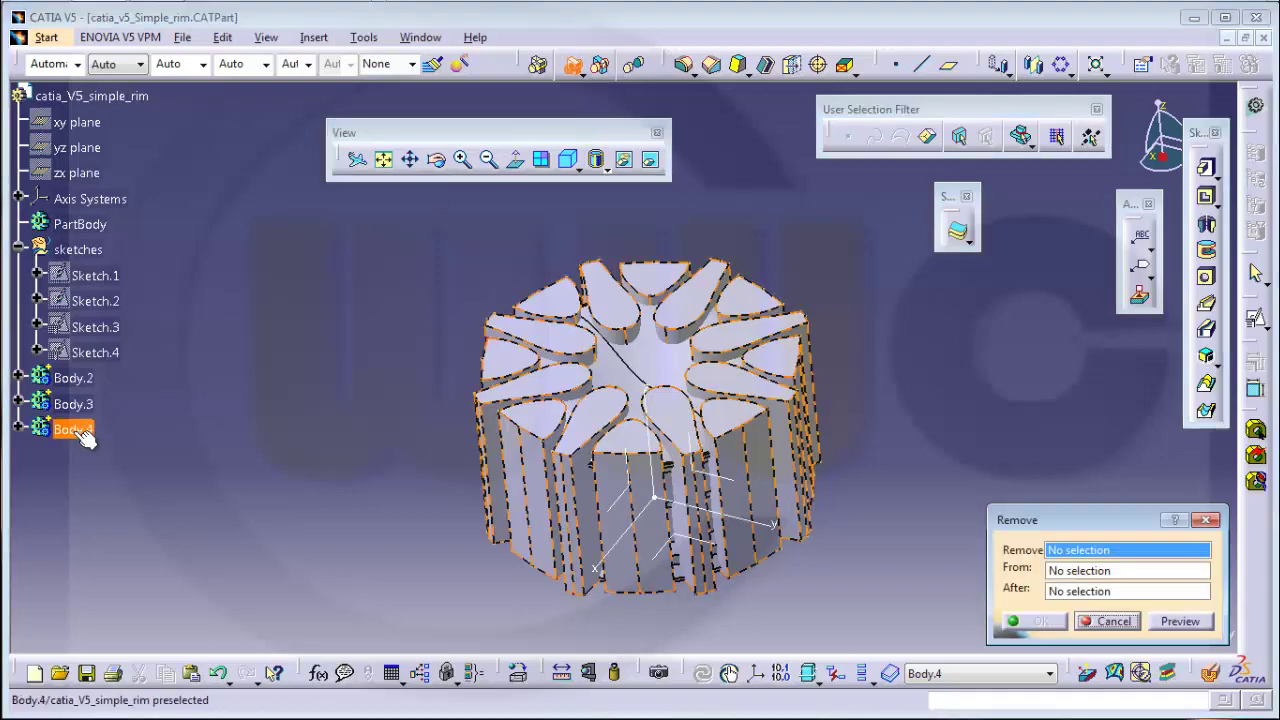
{"action": "left_click", "coordinate": [75, 429]}
{"action": "left_click", "coordinate": [90, 404]}
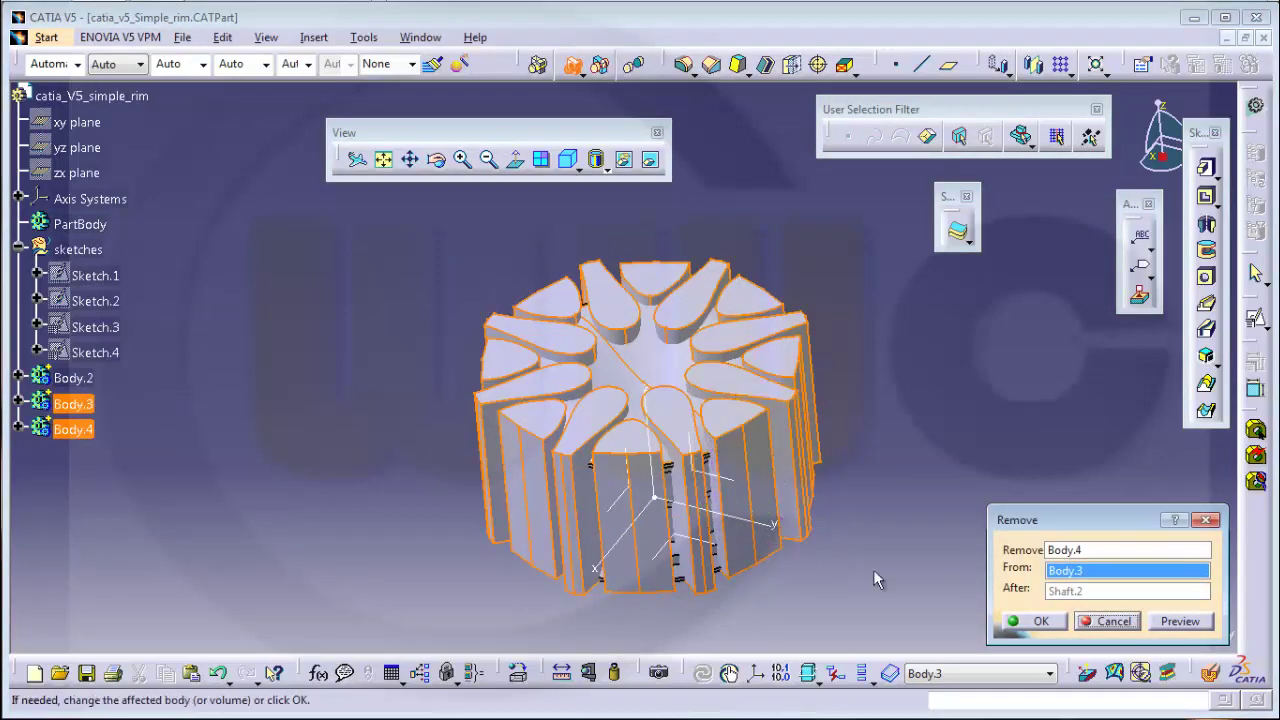
{"action": "left_click", "coordinate": [1038, 621]}
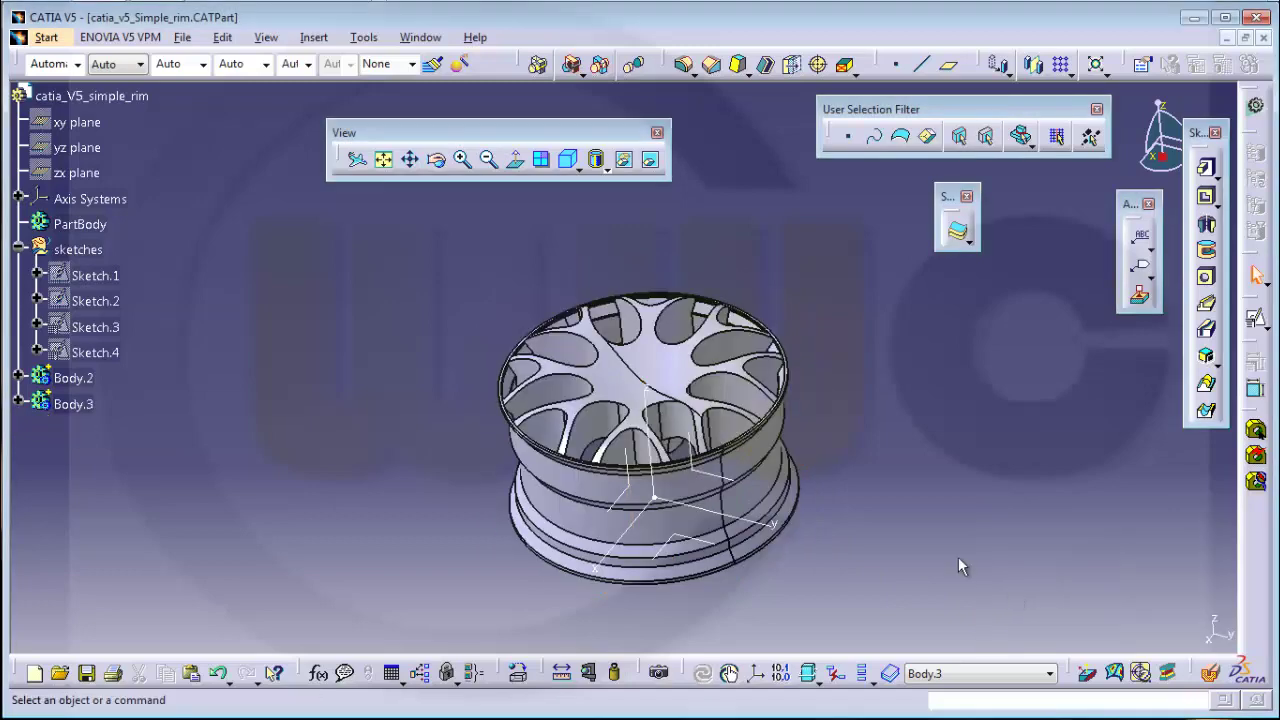
{"action": "middle_click_drag", "start_coordinate": [846, 427], "coordinate": [580, 371]}
{"action": "middle_click_drag", "start_coordinate": [651, 388], "coordinate": [770, 348]}
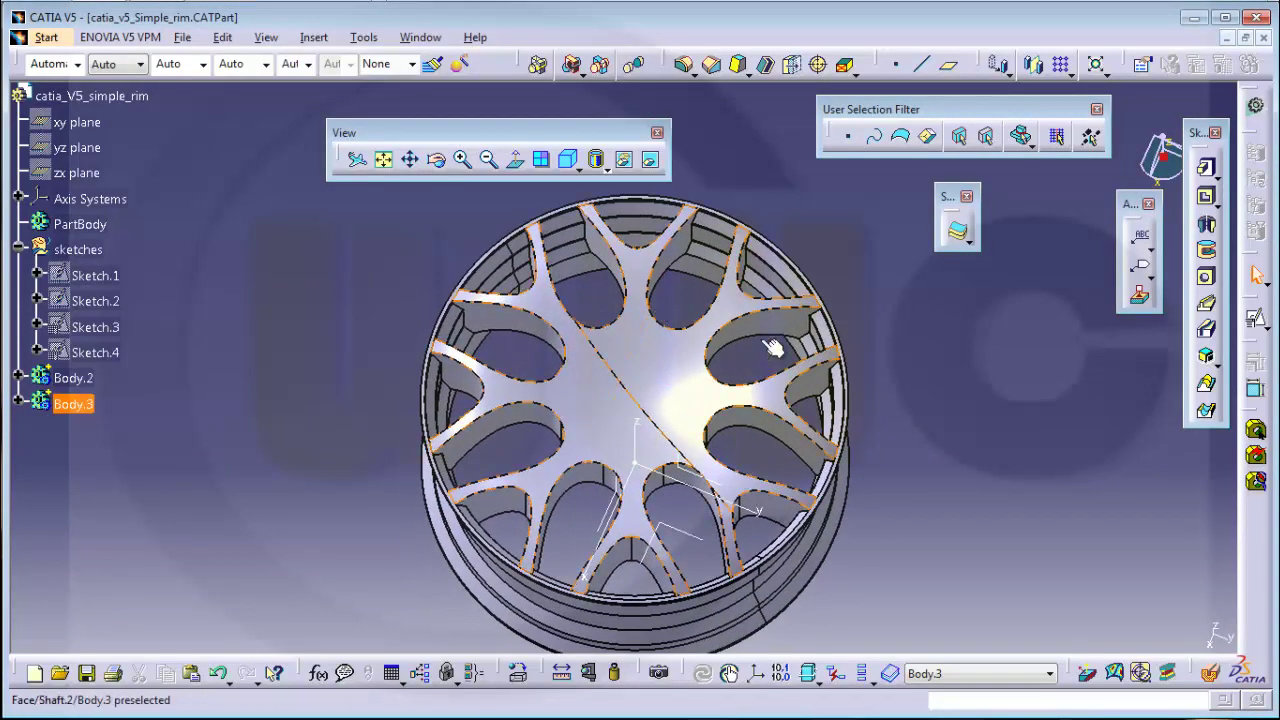
Inspect Sketch.3's construction line and spline control point, then exit the Sketcher.
{"action": "double_click", "coordinate": [96, 327]}
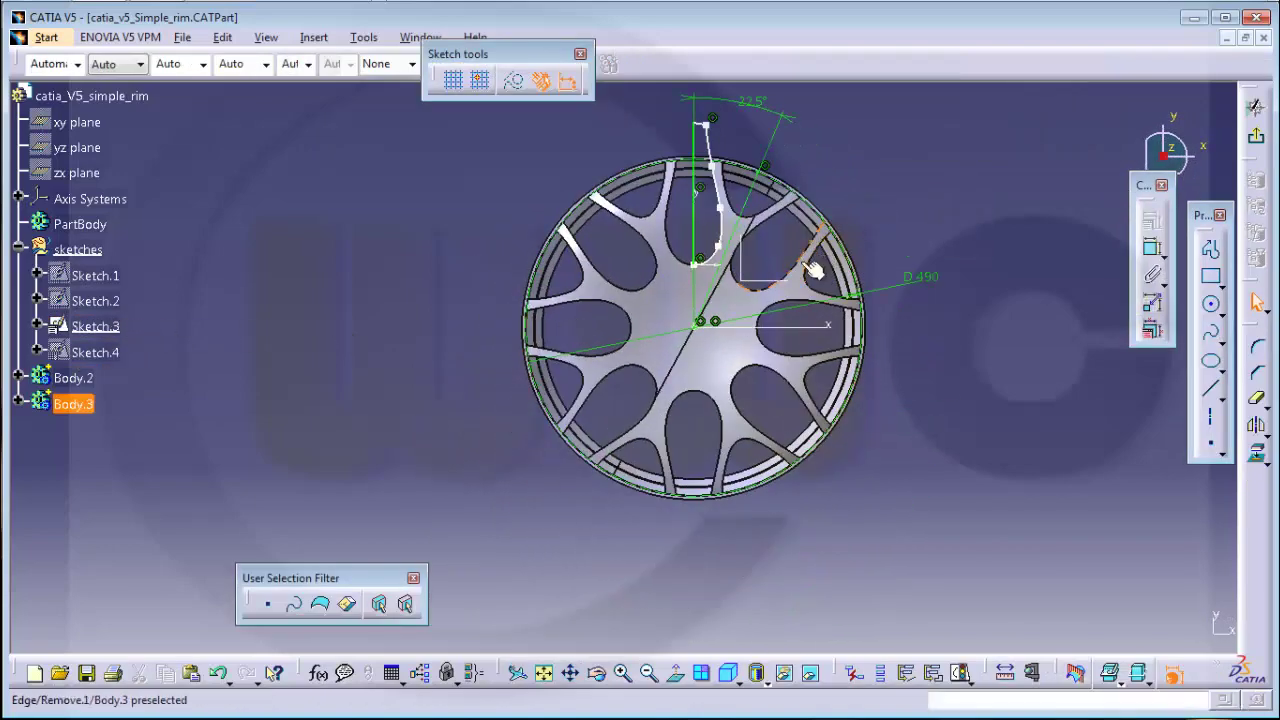
{"action": "middle_click_drag", "start_coordinate": [815, 268], "coordinate": [713, 313]}
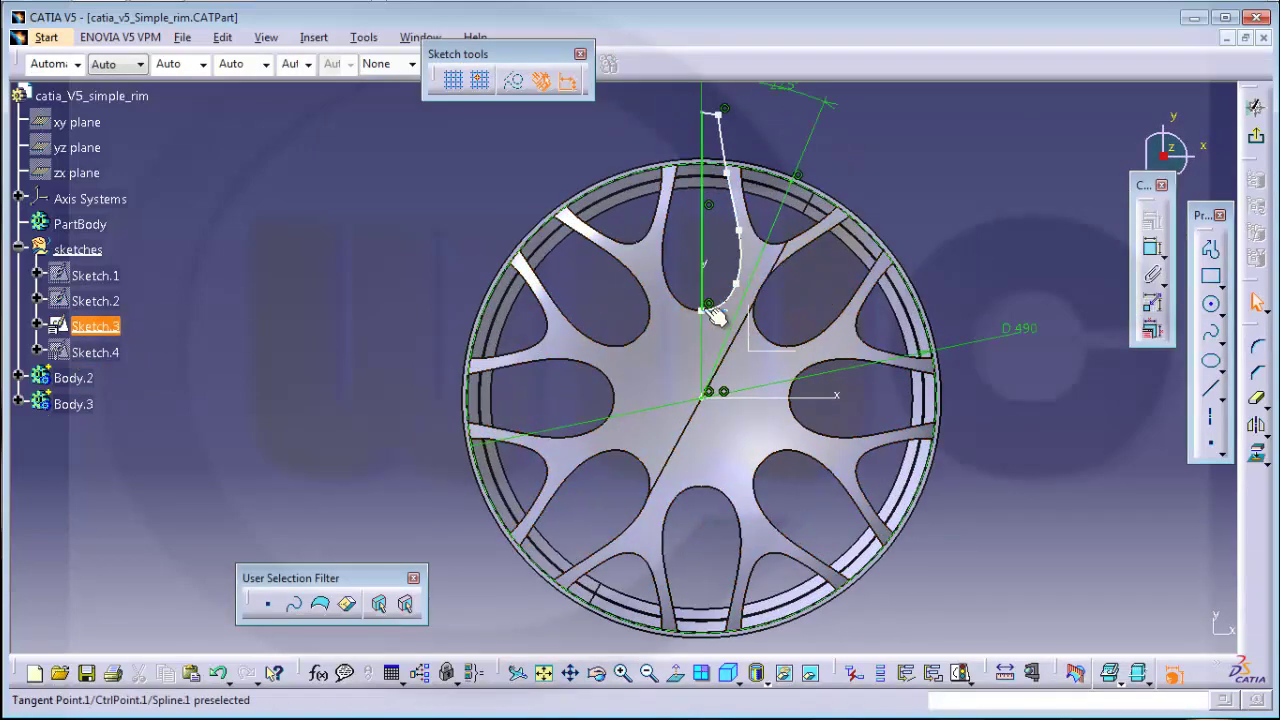
{"action": "left_click", "coordinate": [702, 319]}
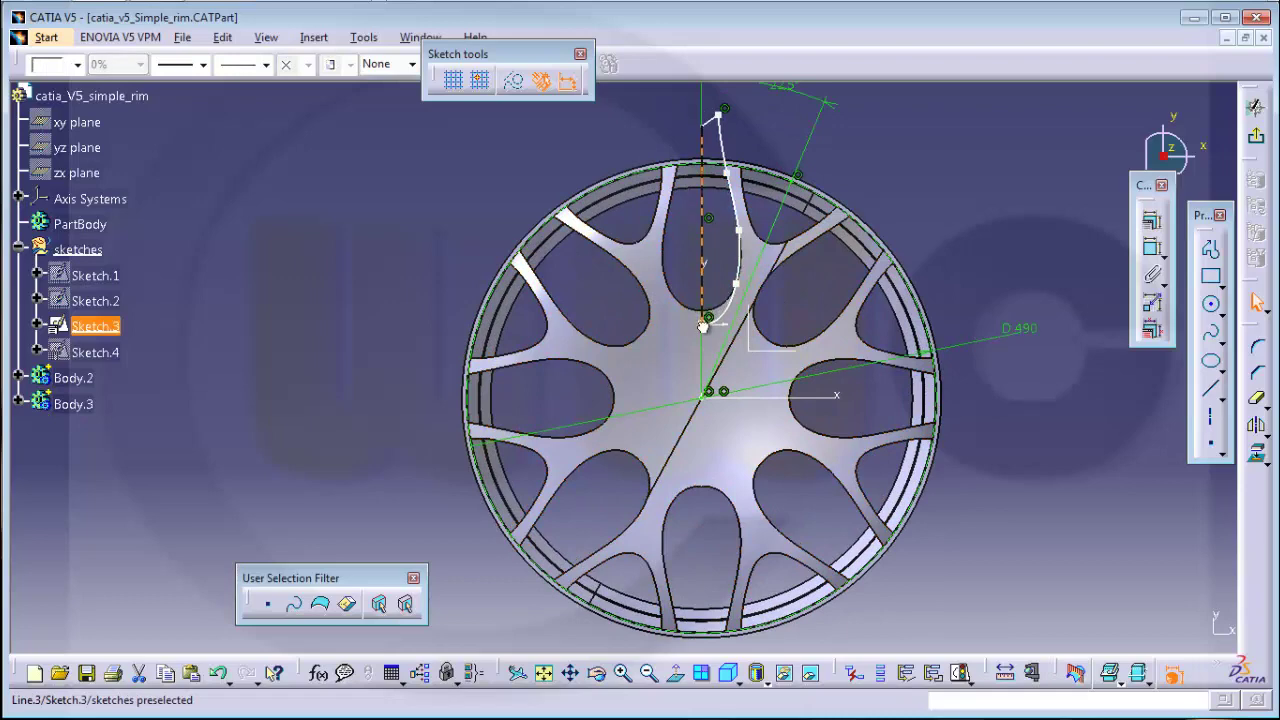
{"action": "left_click", "coordinate": [735, 298]}
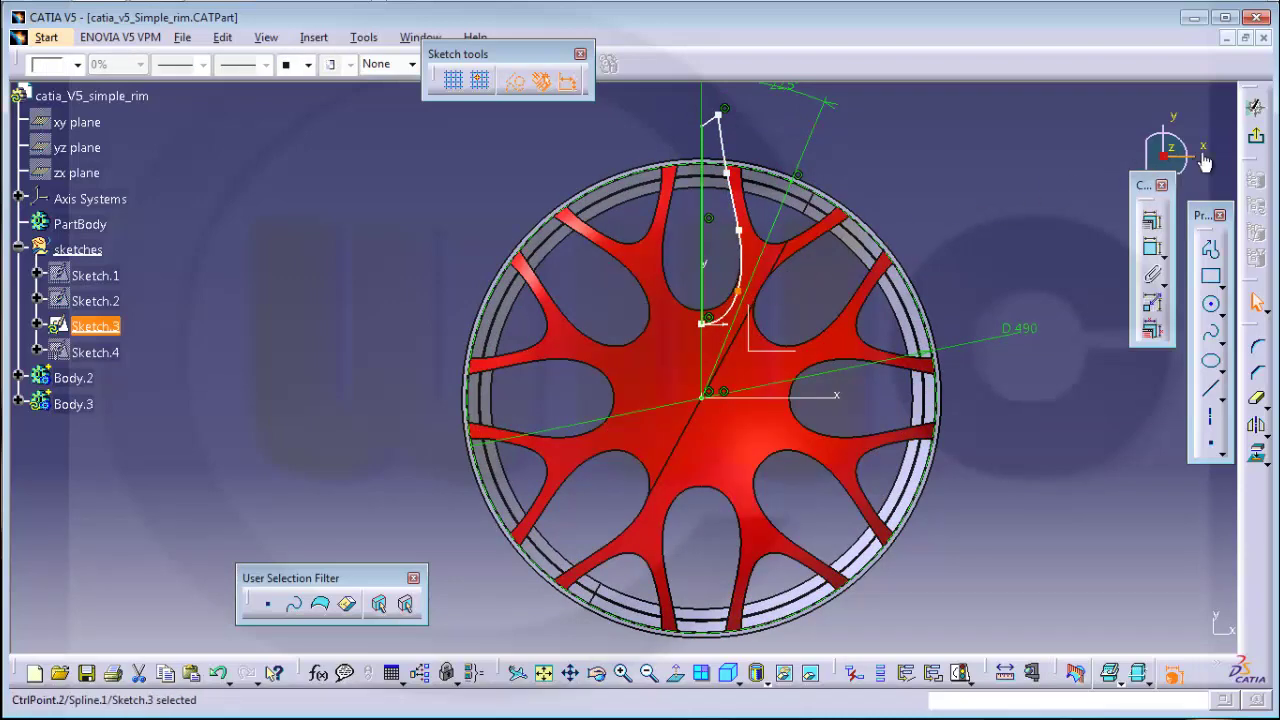
{"action": "left_click", "coordinate": [1255, 107]}
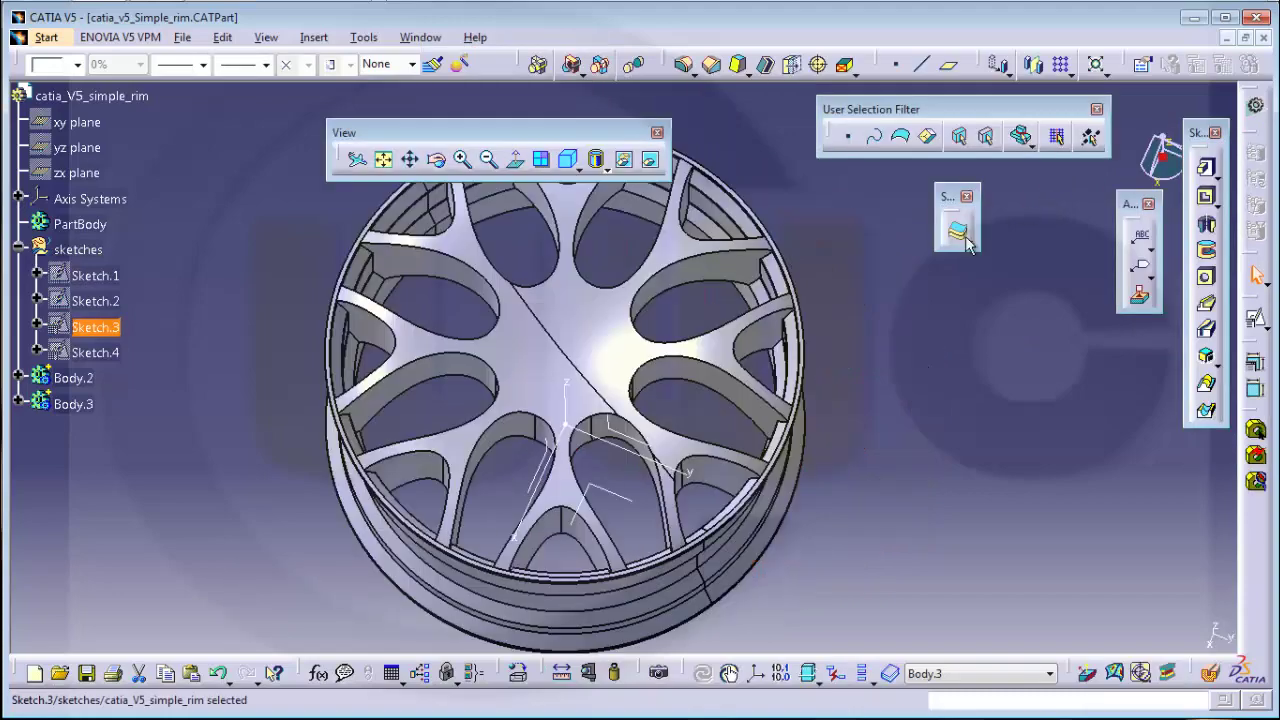
Toggle Only Current Body so just Body.3's spoked wheel face is shown.
{"action": "mouse_move", "coordinate": [875, 400]}
{"action": "middle_mouse_down"}
{"action": "mouse_move", "coordinate": [858, 447]}
{"action": "mouse_move", "coordinate": [690, 345]}
{"action": "mouse_move", "coordinate": [686, 371]}
{"action": "mouse_move", "coordinate": [648, 413]}
{"action": "mouse_move", "coordinate": [697, 527]}
{"action": "middle_mouse_up"}
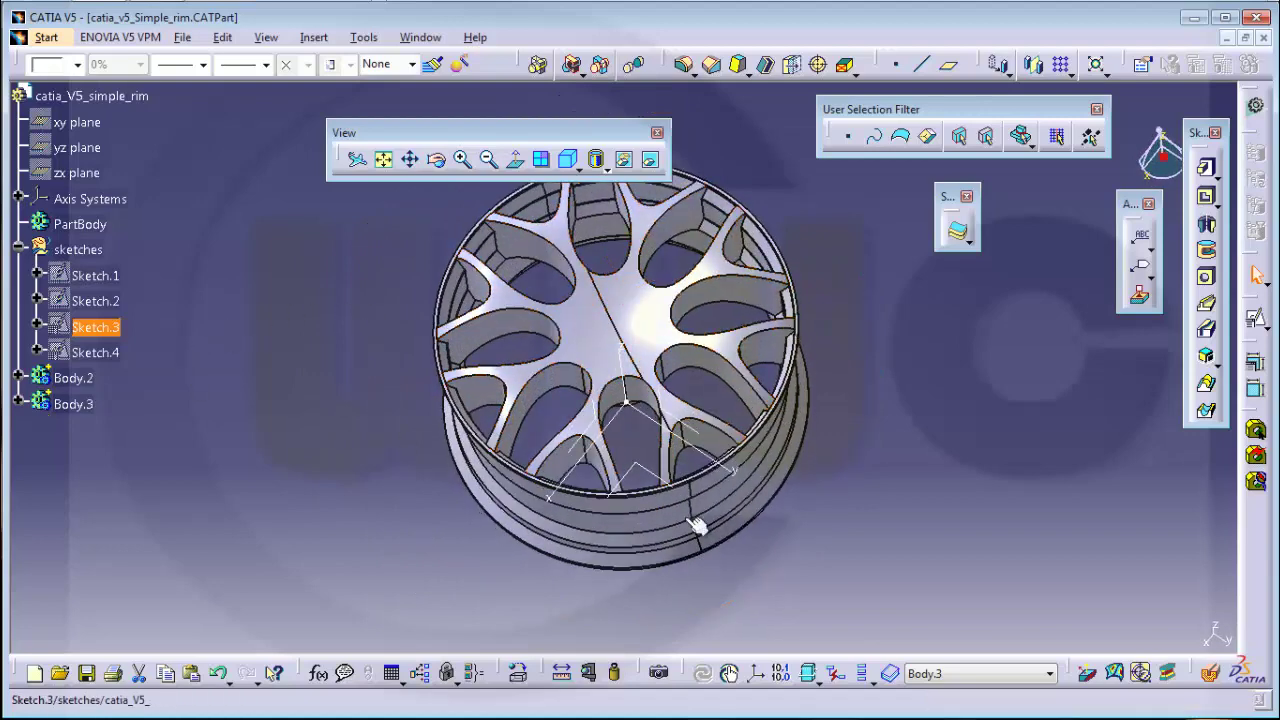
{"action": "left_click", "coordinate": [866, 678]}
{"action": "middle_click_drag", "start_coordinate": [833, 575], "coordinate": [845, 274]}
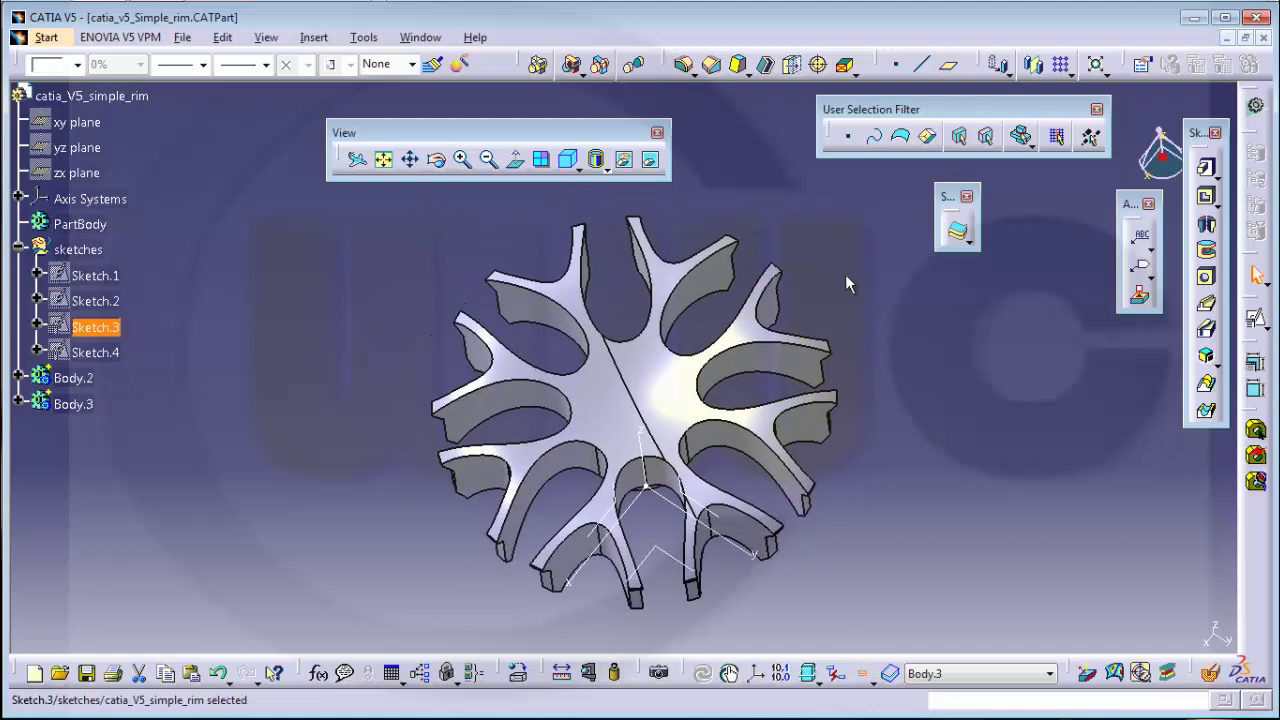
{"action": "left_click", "coordinate": [686, 66]}
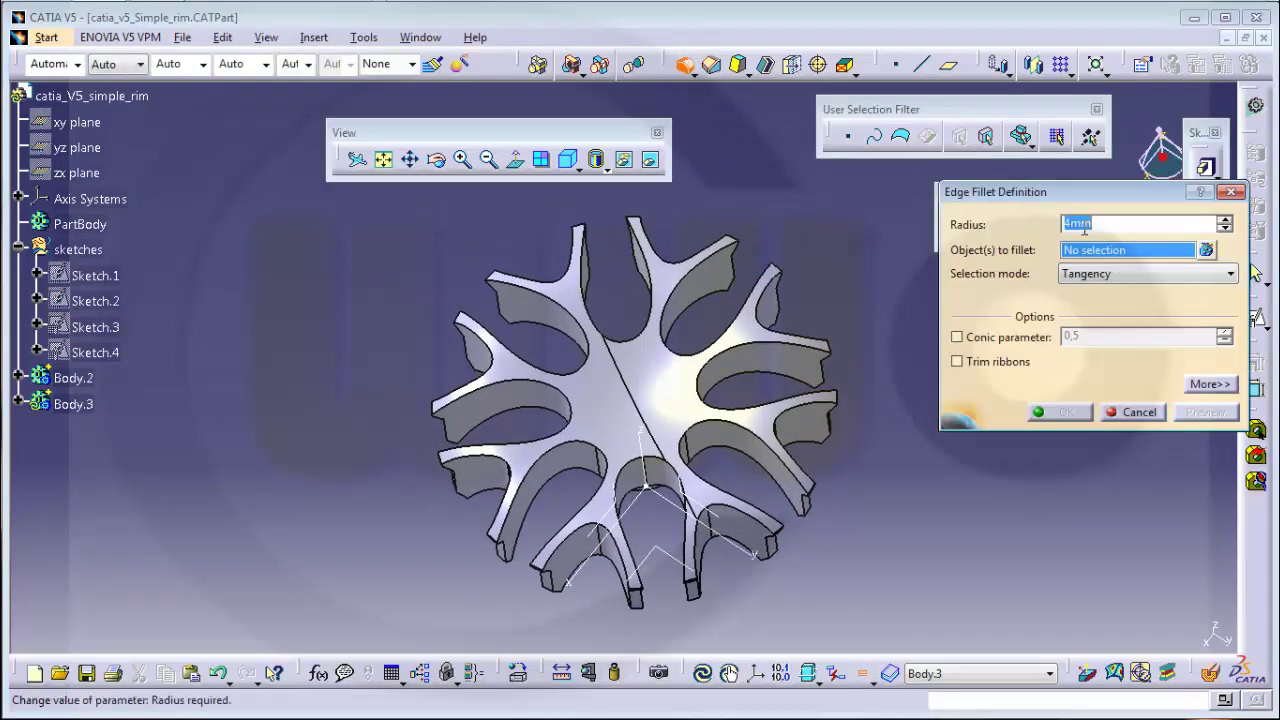
Set a 2 mm edge fillet with the curve filter and pick the upper and left spoke-window edges.
{"action": "type", "text": "2"}
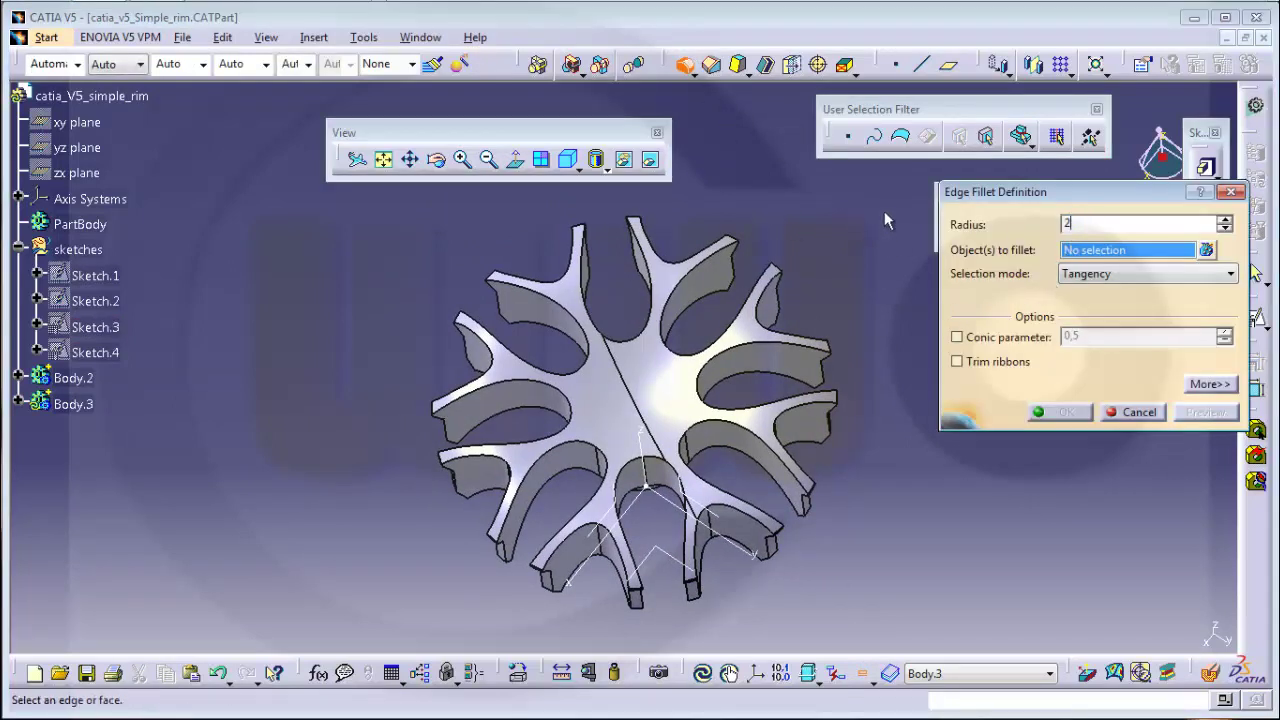
{"action": "left_click", "coordinate": [875, 137]}
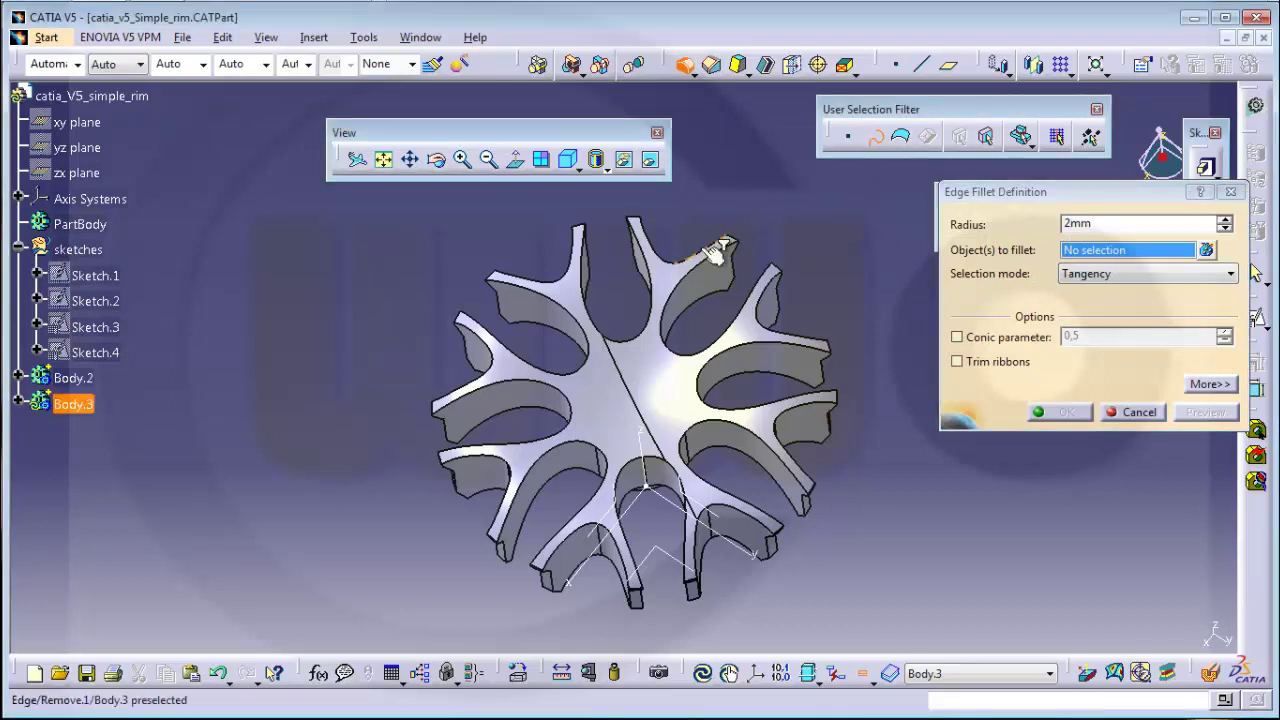
{"action": "left_click", "coordinate": [701, 262]}
{"action": "left_click", "coordinate": [700, 281]}
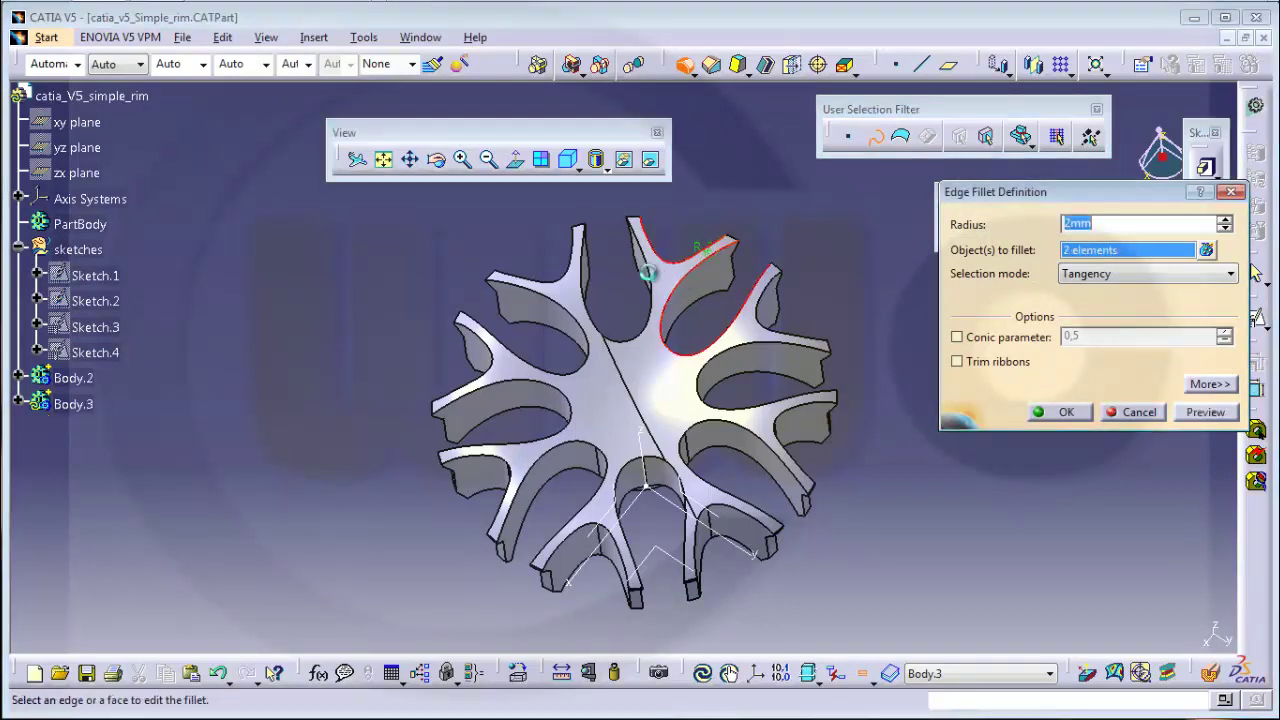
{"action": "left_click", "coordinate": [588, 264]}
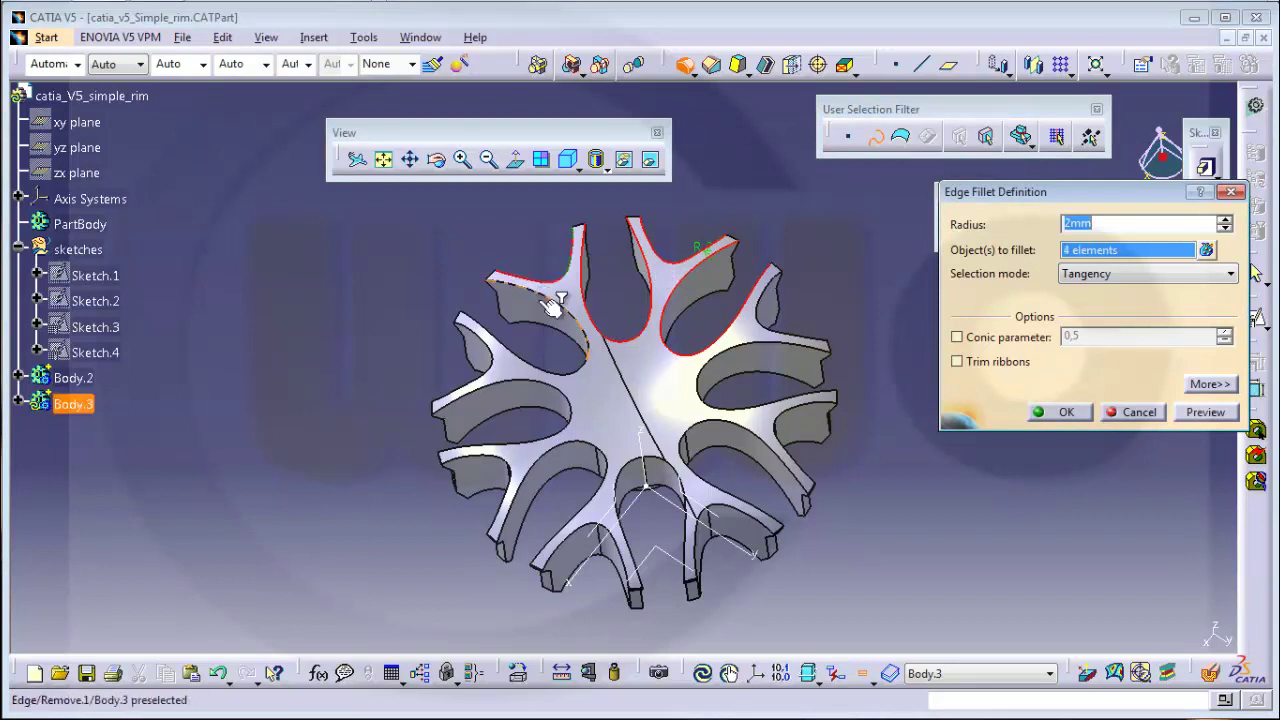
{"action": "left_click", "coordinate": [555, 293]}
{"action": "left_click", "coordinate": [500, 358]}
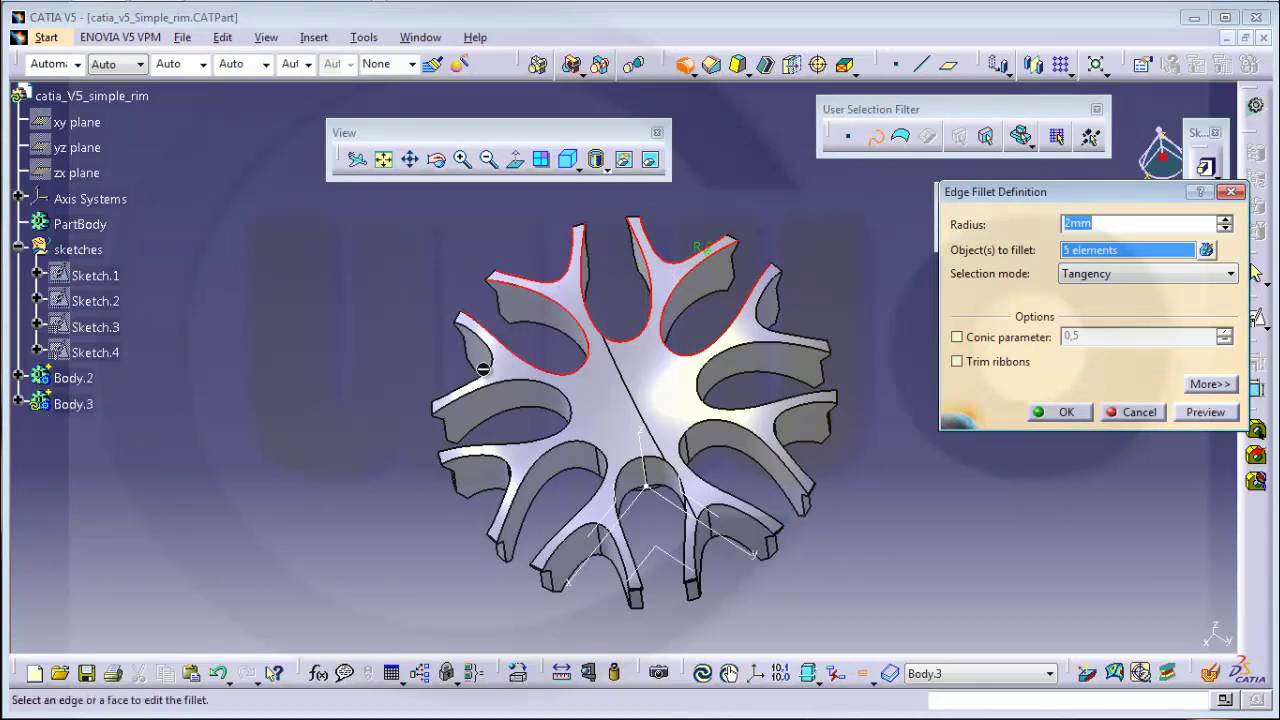
{"action": "left_click", "coordinate": [505, 385]}
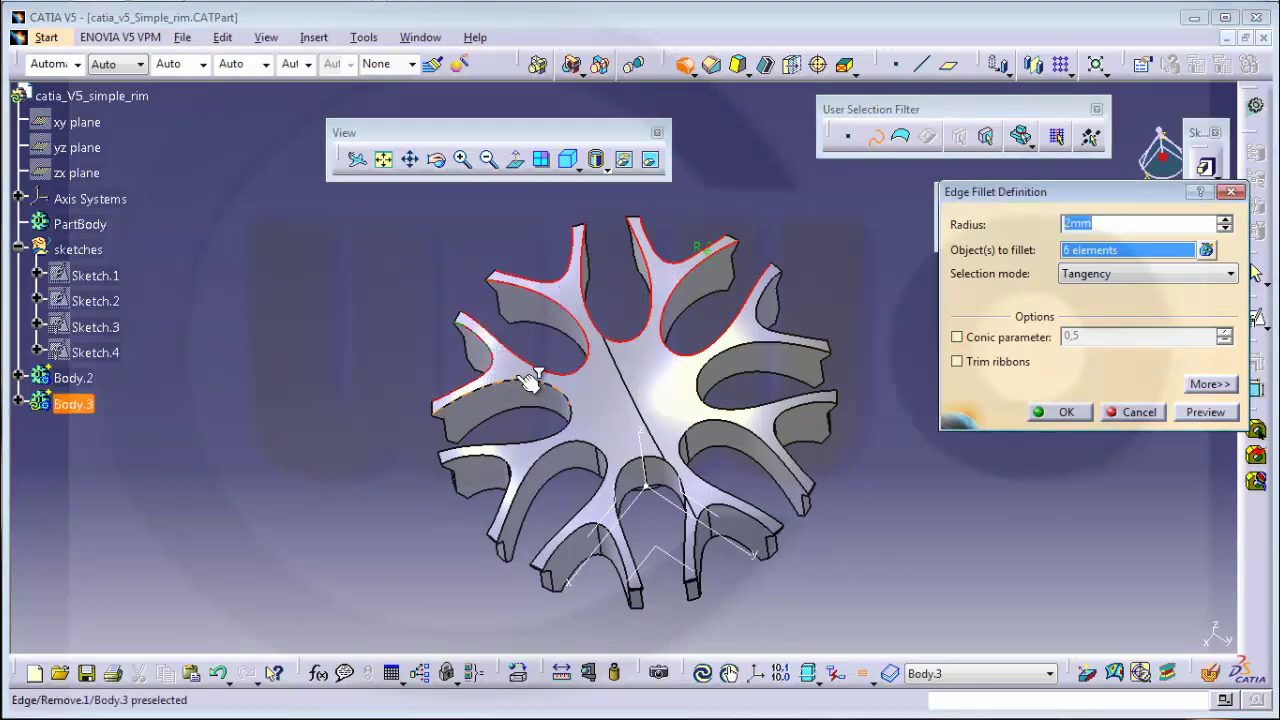
{"action": "left_click", "coordinate": [541, 384]}
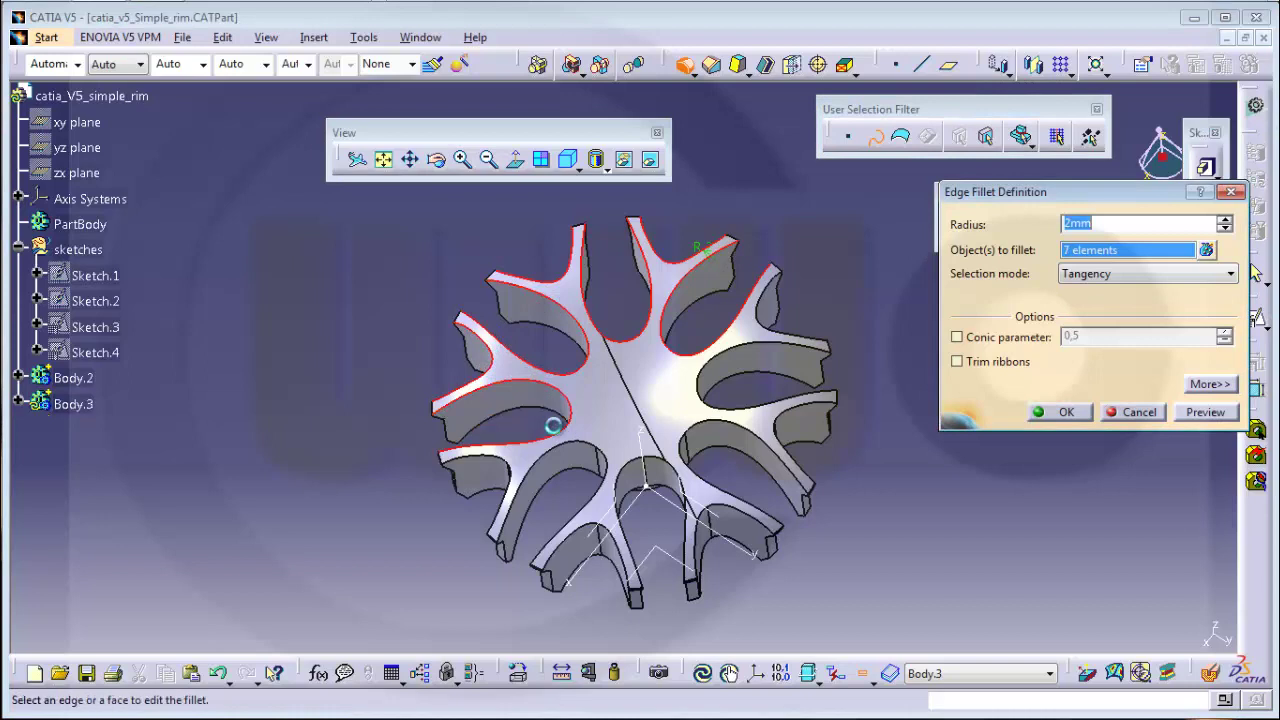
{"action": "left_click", "coordinate": [506, 462]}
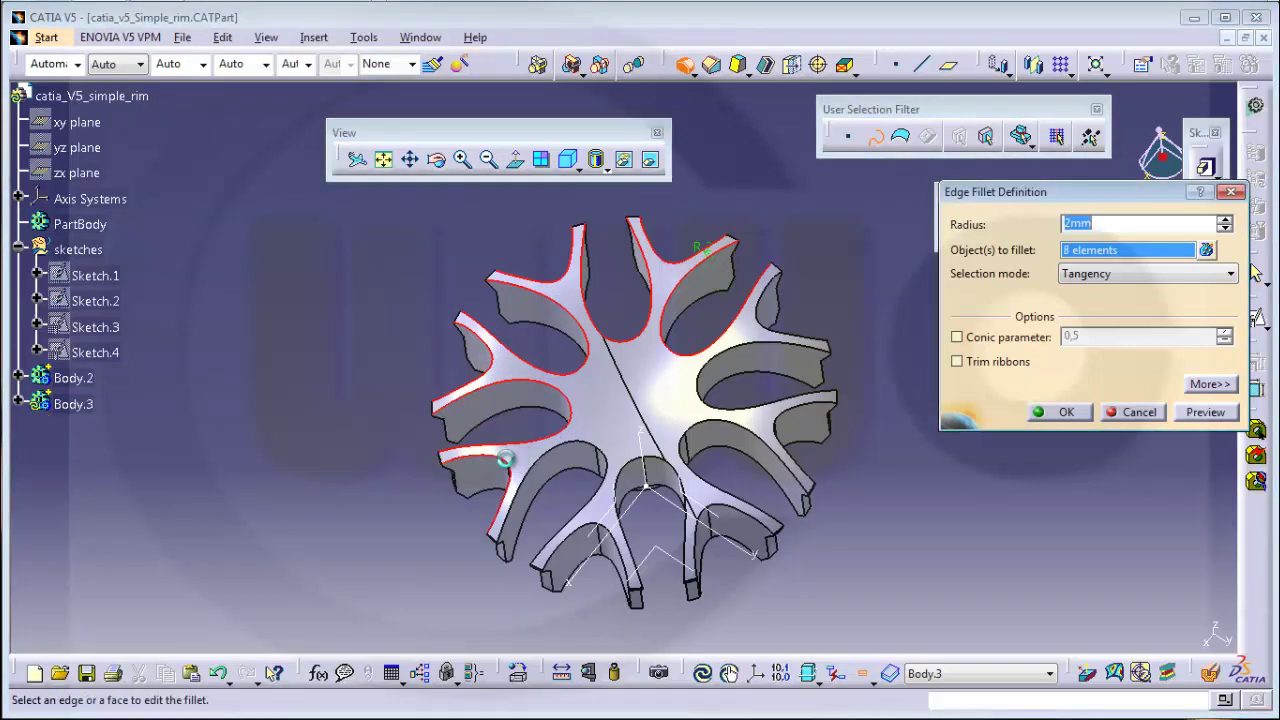
Add the lower and right spoke-window edges, 16 in total, and confirm the 2 mm fillet.
{"action": "left_click", "coordinate": [602, 450]}
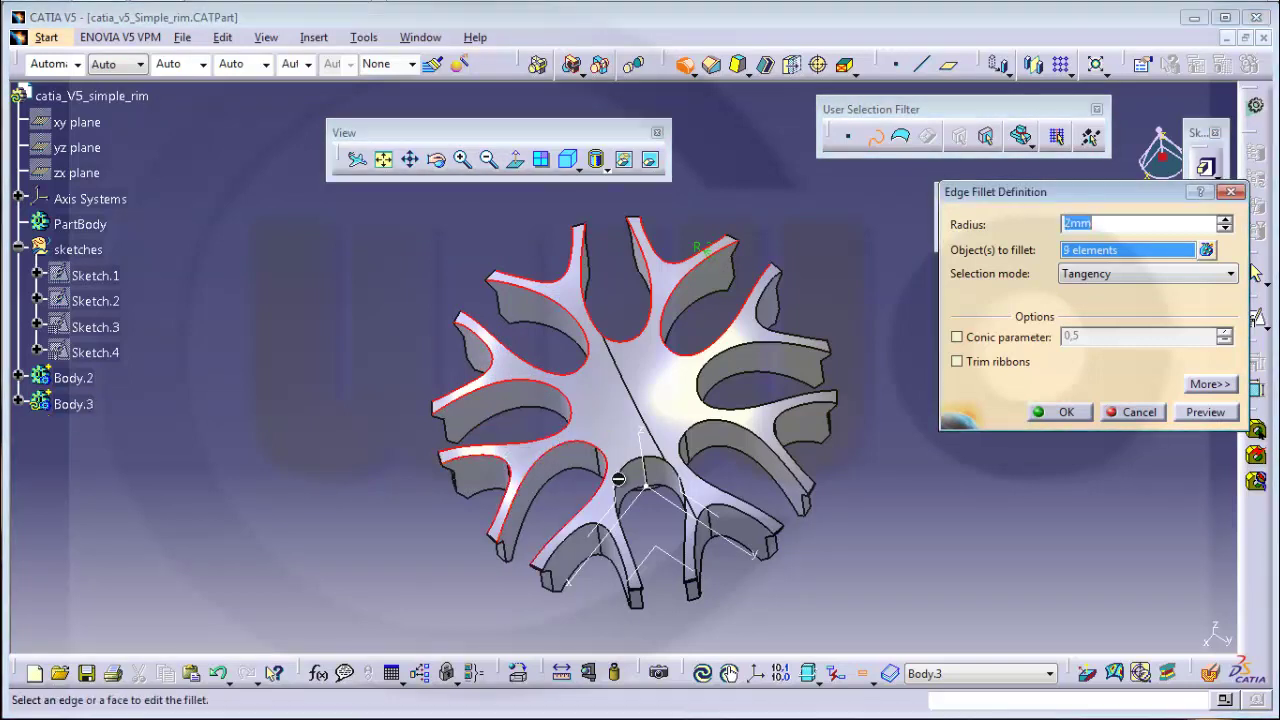
{"action": "left_click", "coordinate": [640, 533]}
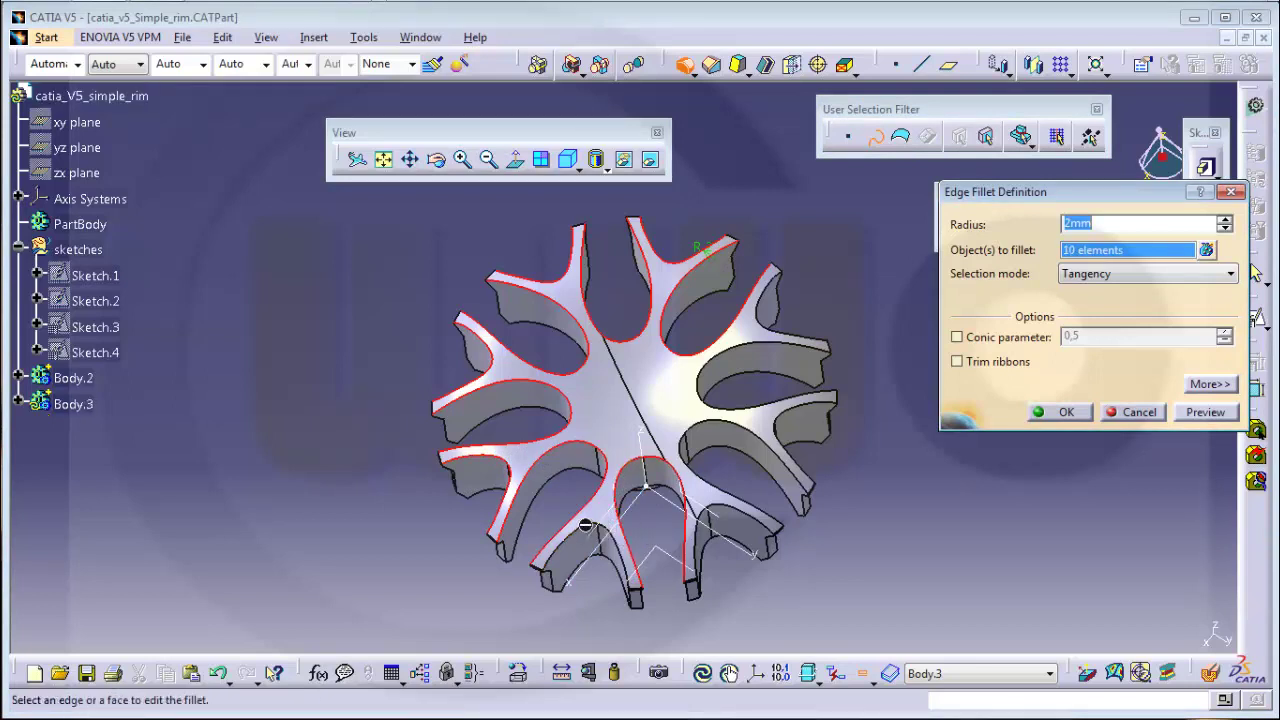
{"action": "left_click", "coordinate": [695, 535]}
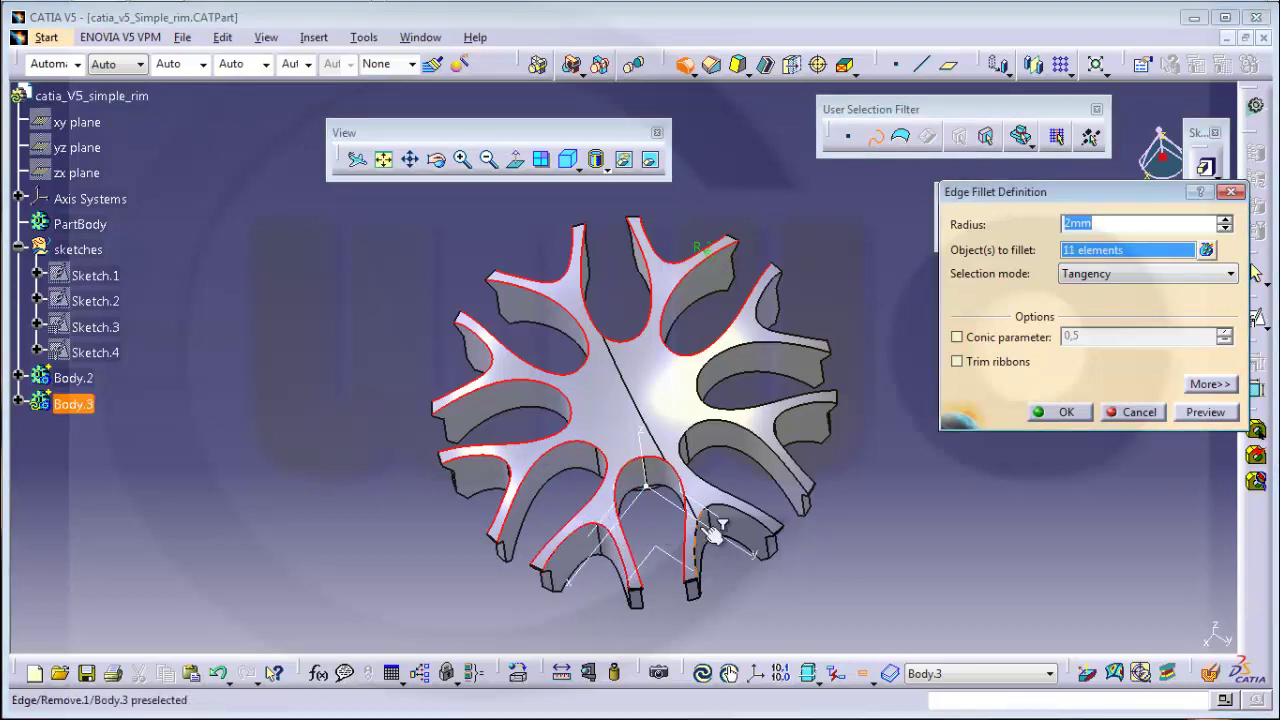
{"action": "left_click", "coordinate": [750, 508]}
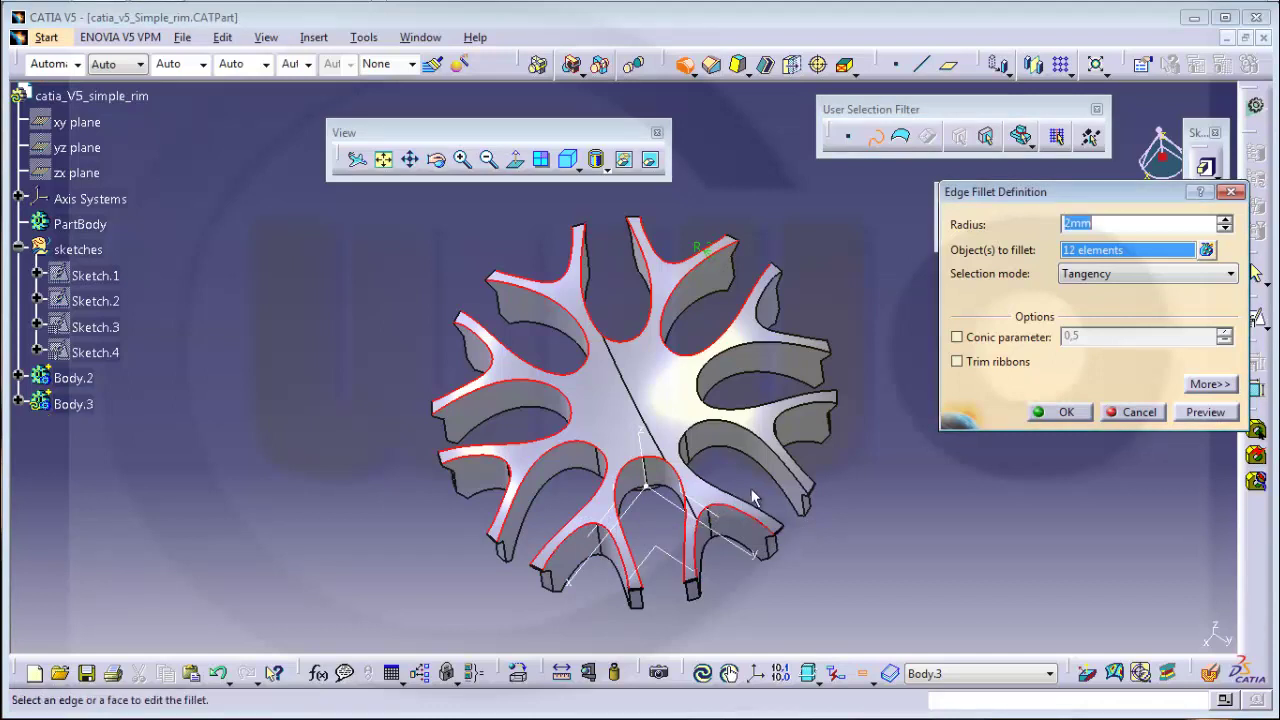
{"action": "left_click", "coordinate": [762, 477]}
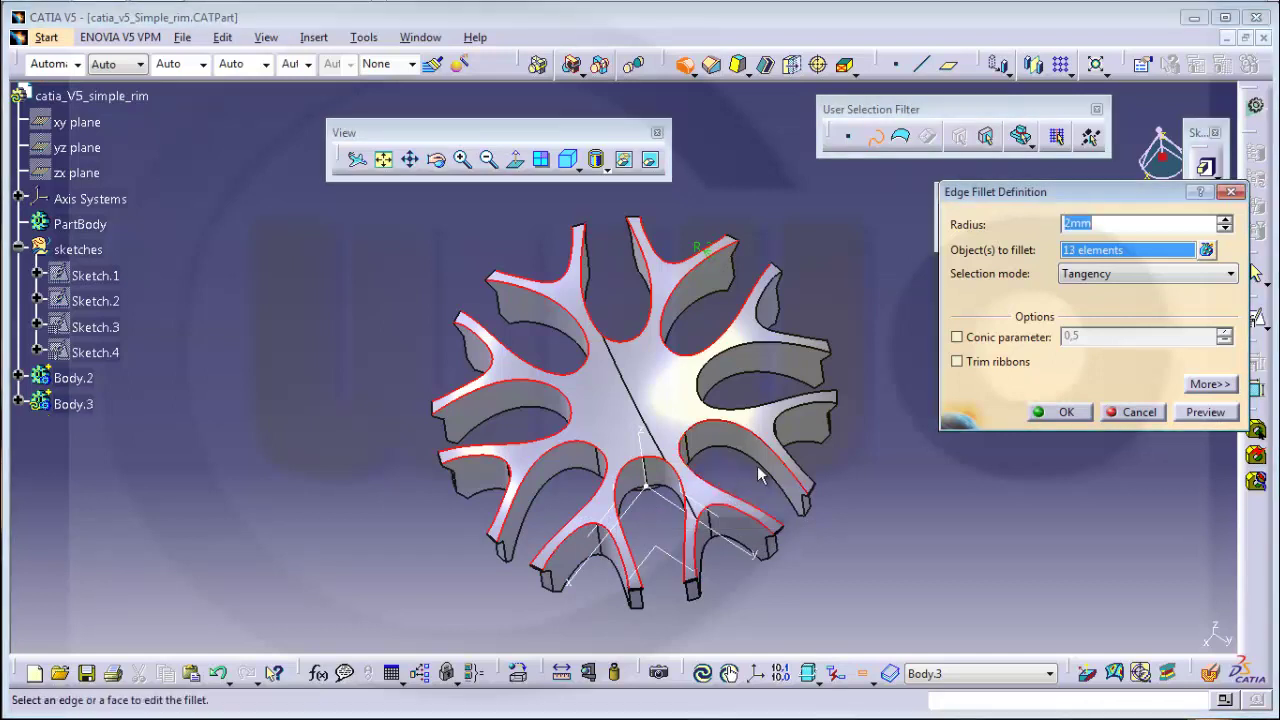
{"action": "left_click", "coordinate": [808, 418]}
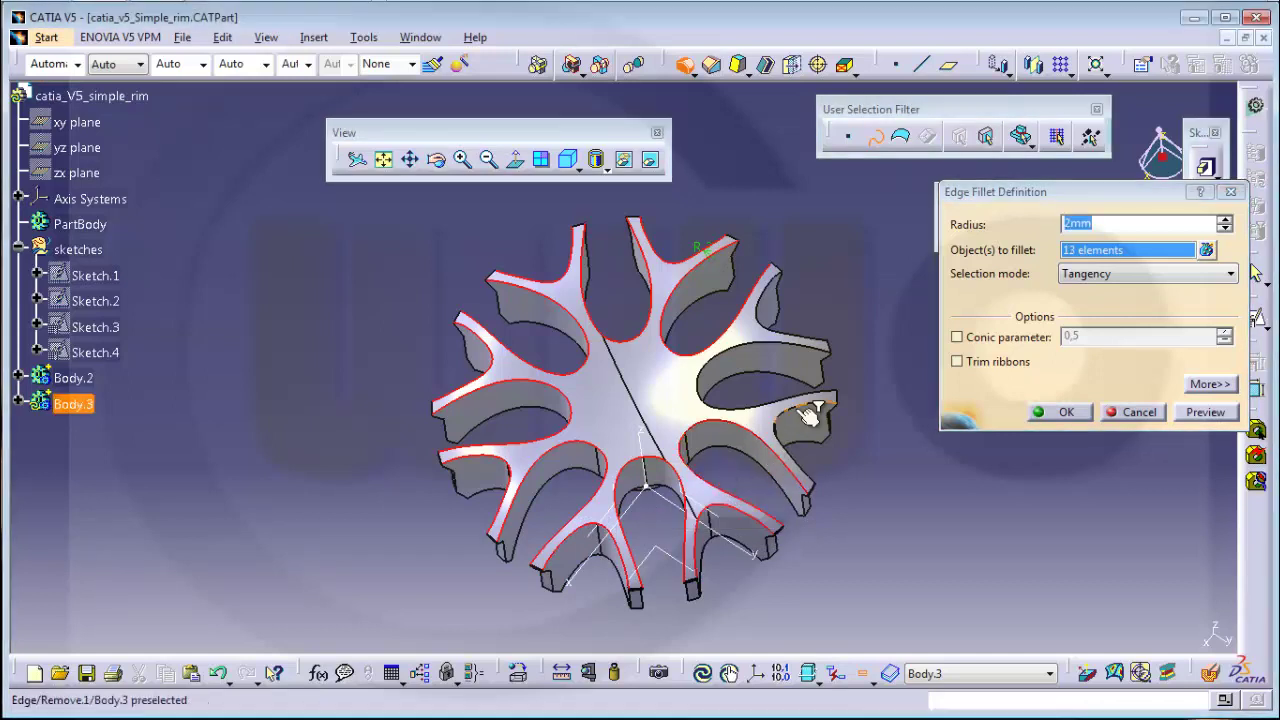
{"action": "left_click", "coordinate": [805, 345]}
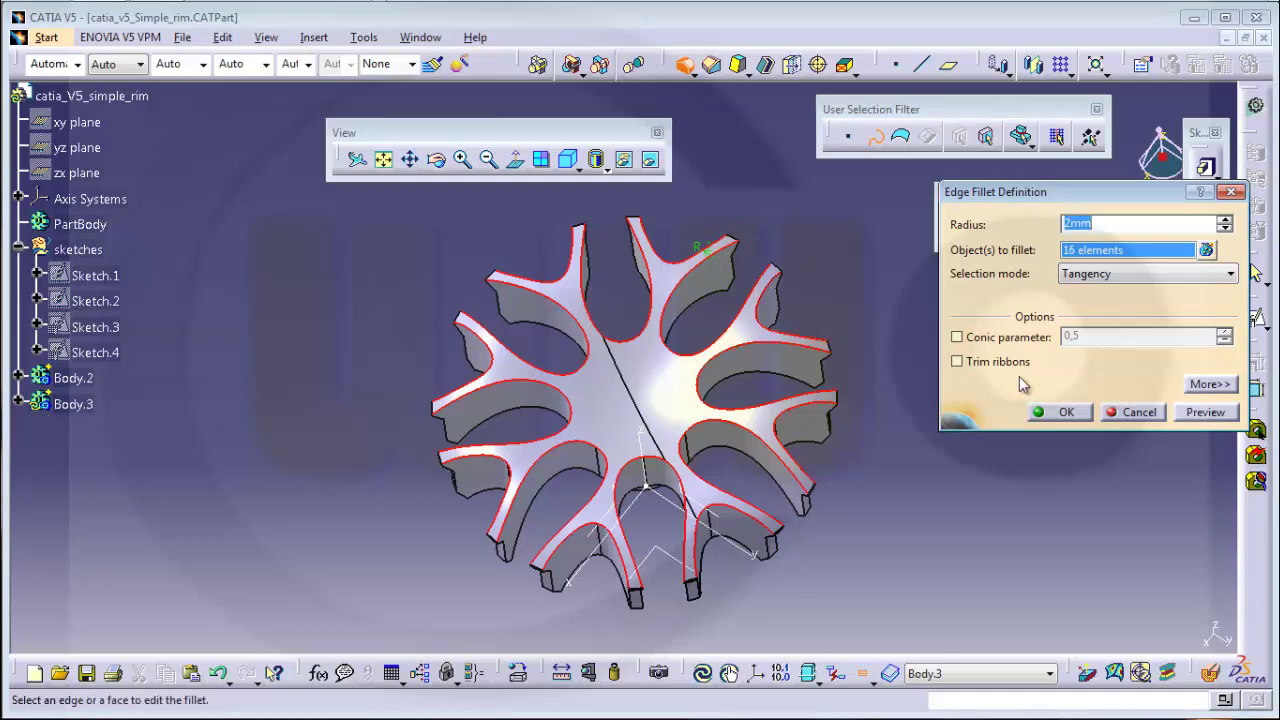
{"action": "left_click", "coordinate": [1063, 412]}
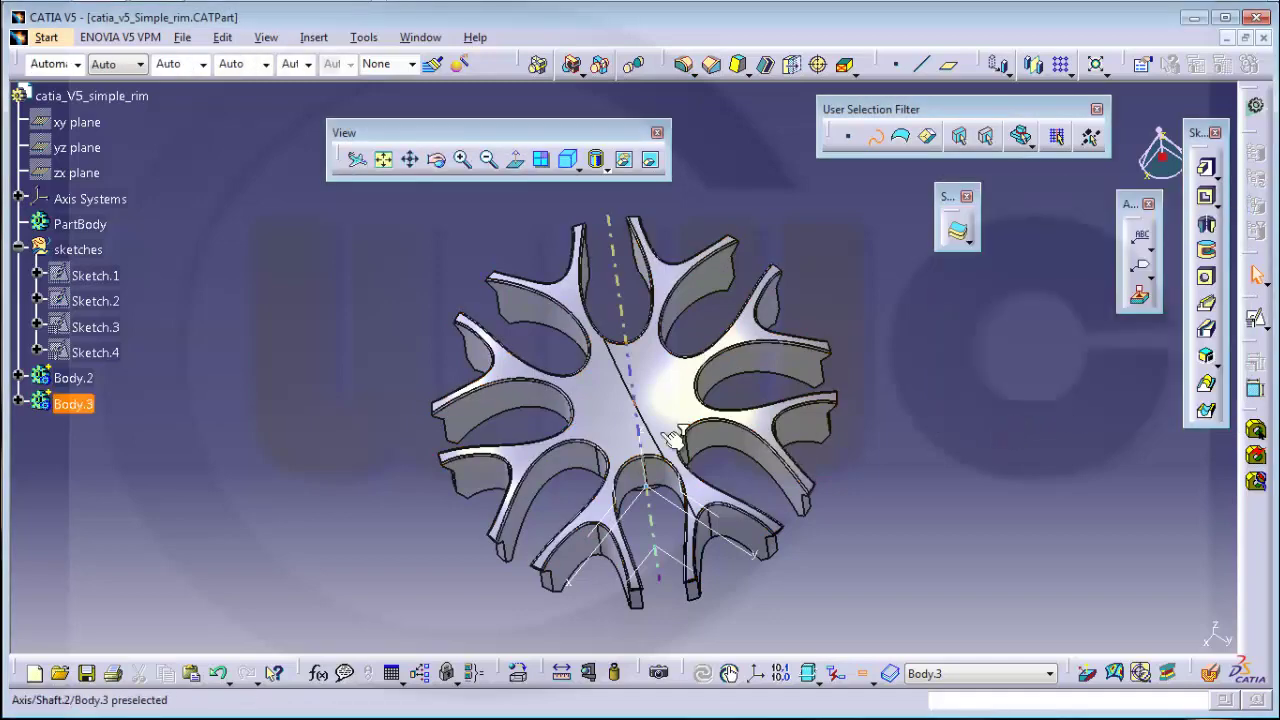
Orbit the filleted Body.3 spoke face and bring up the Boolean Operations flyout.
{"action": "middle_click_drag", "start_coordinate": [640, 430], "coordinate": [648, 370]}
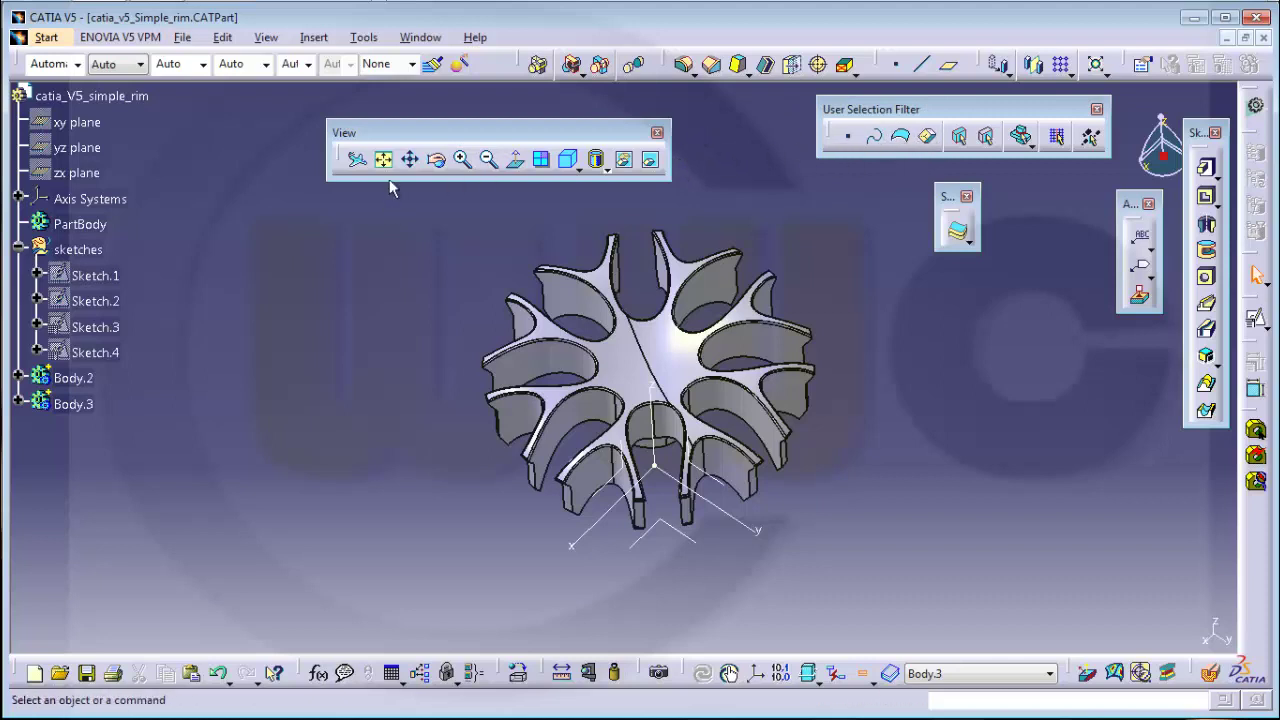
{"action": "left_click", "coordinate": [602, 70]}
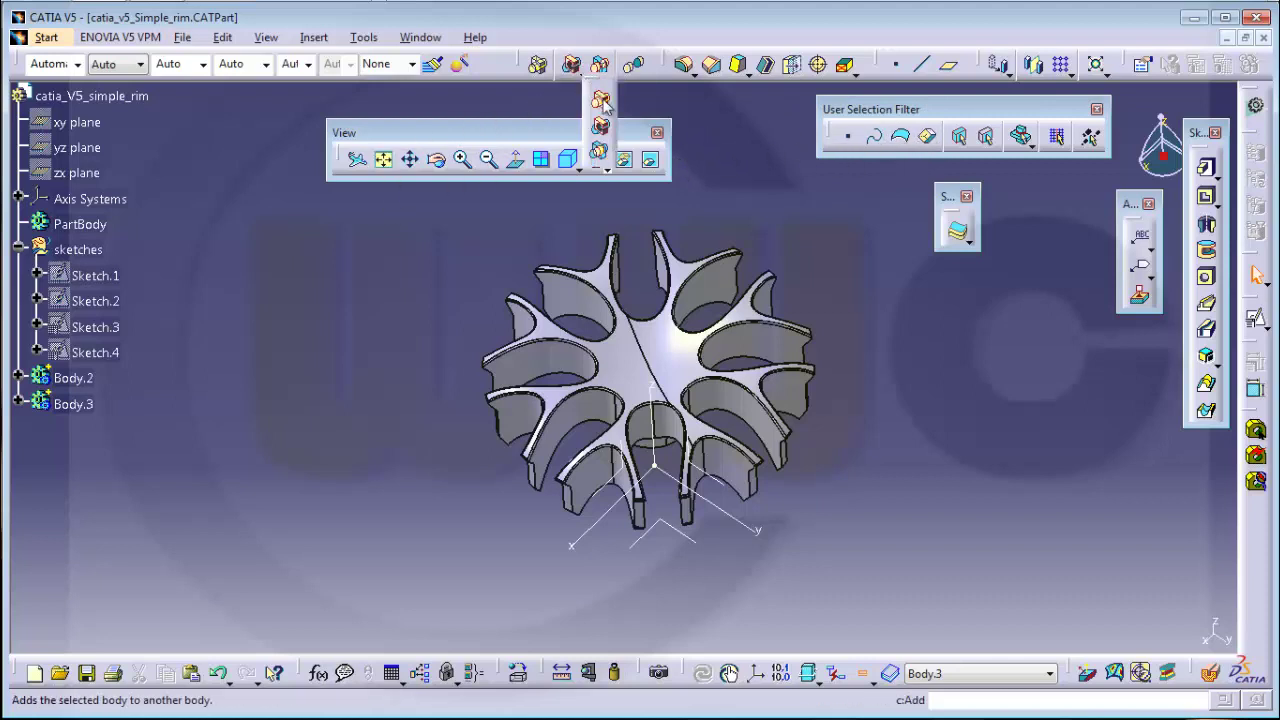
Add Body.3 into Body.2 as Add.1, then turn the wheel to face front.
{"action": "left_click", "coordinate": [602, 102]}
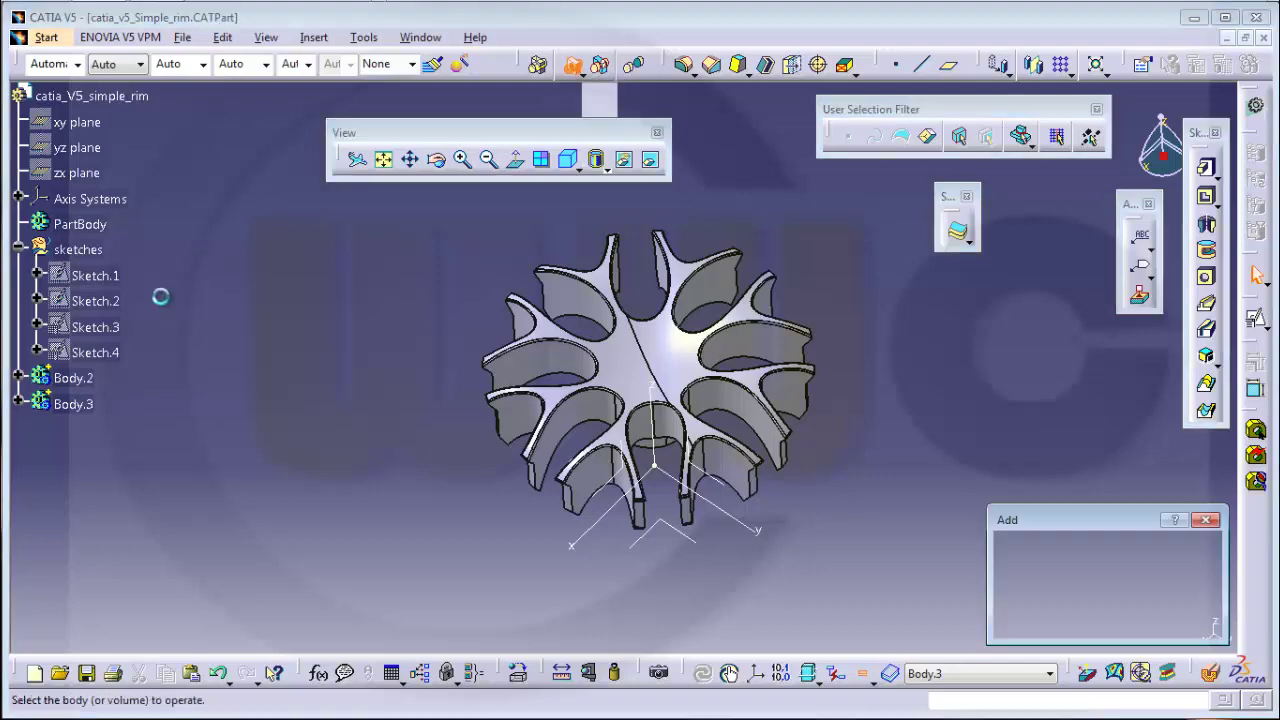
{"action": "left_click", "coordinate": [86, 408]}
{"action": "left_click", "coordinate": [90, 380]}
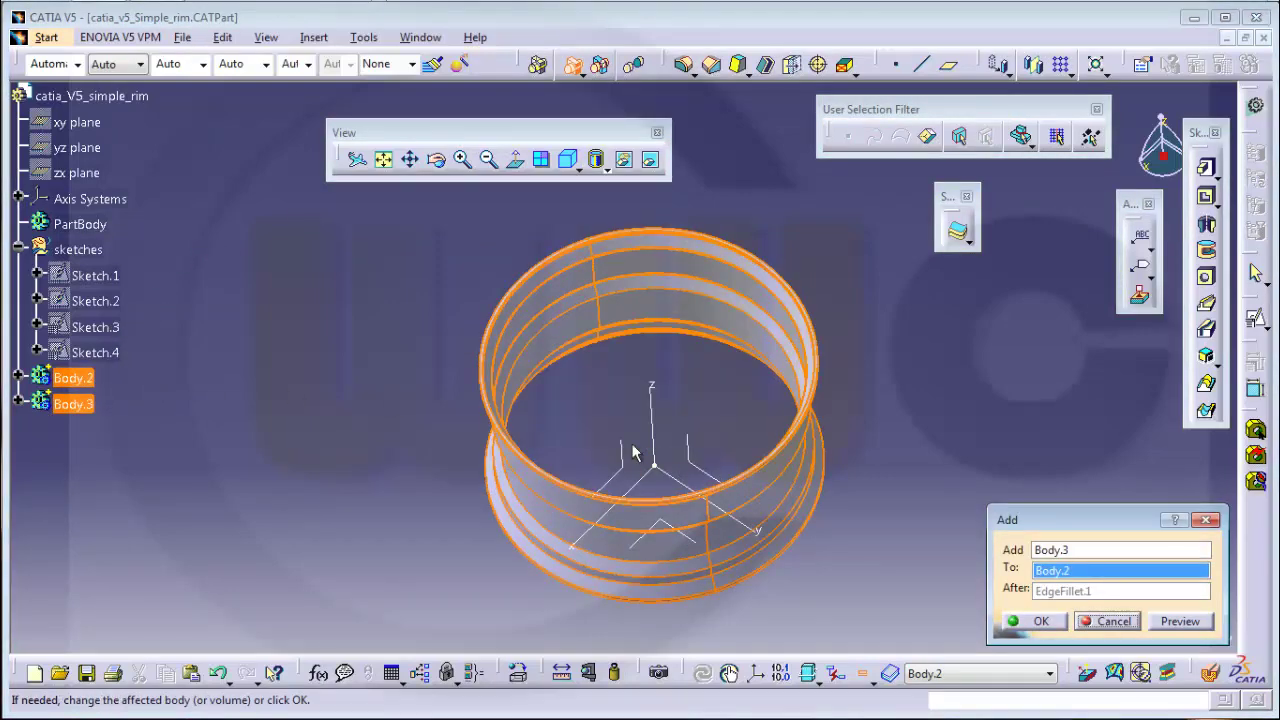
{"action": "left_click", "coordinate": [1040, 622]}
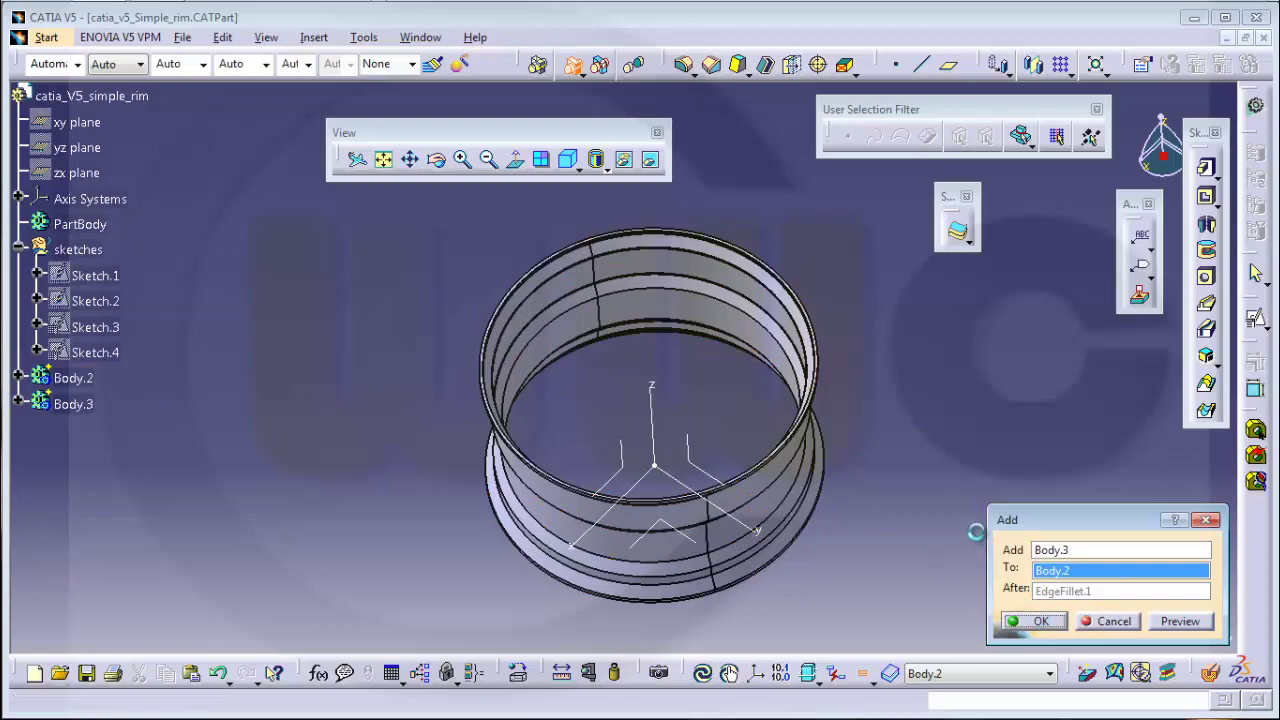
{"action": "middle_click_drag", "start_coordinate": [654, 363], "coordinate": [700, 430]}
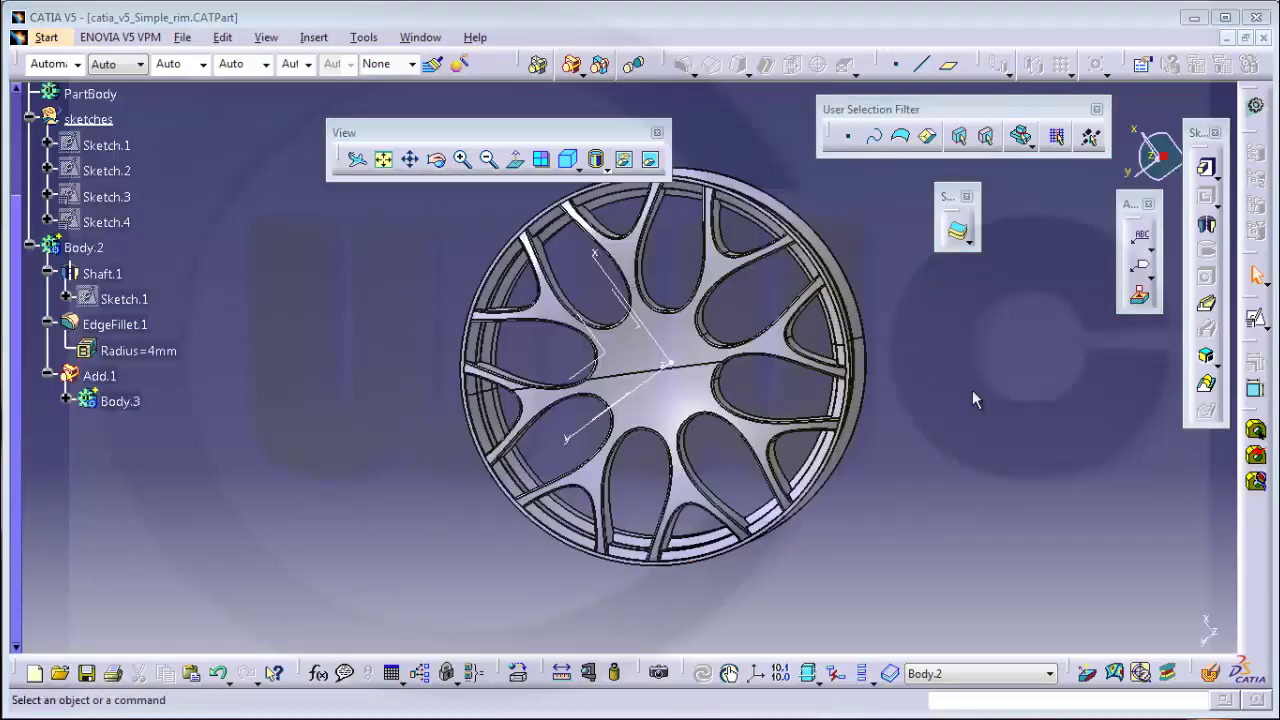
Define Body.2 as the in-work object.
{"action": "middle_click_drag", "start_coordinate": [972, 390], "coordinate": [941, 367]}
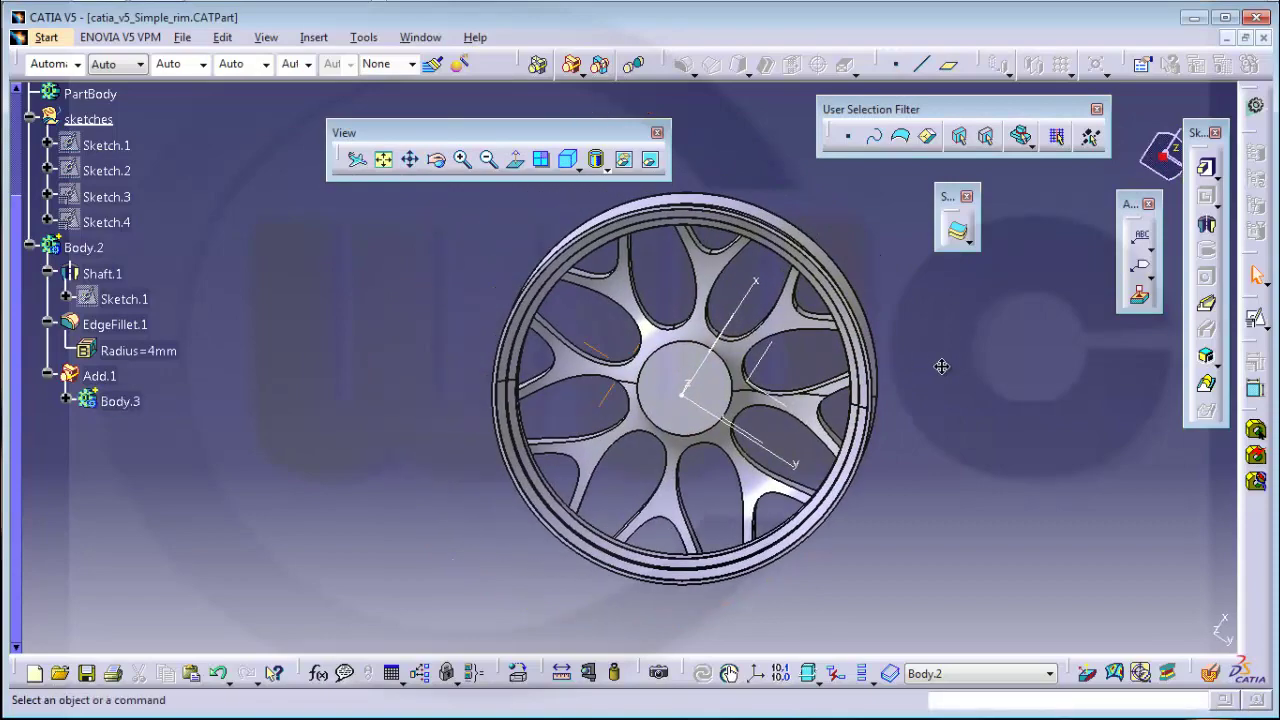
{"action": "right_click", "coordinate": [88, 248]}
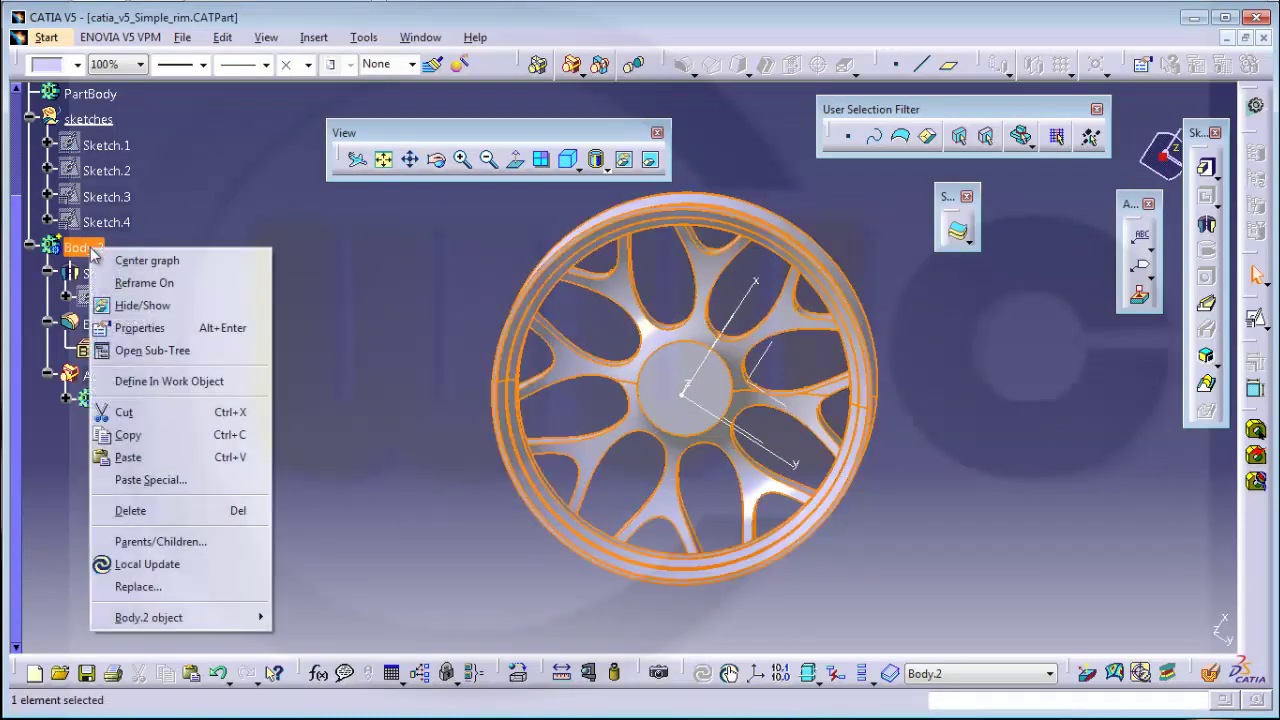
{"action": "left_click", "coordinate": [177, 378]}
Select the hub's circular edge and start a Hole on it.
{"action": "middle_click_drag", "start_coordinate": [972, 414], "coordinate": [930, 436]}
{"action": "left_click", "coordinate": [900, 428]}
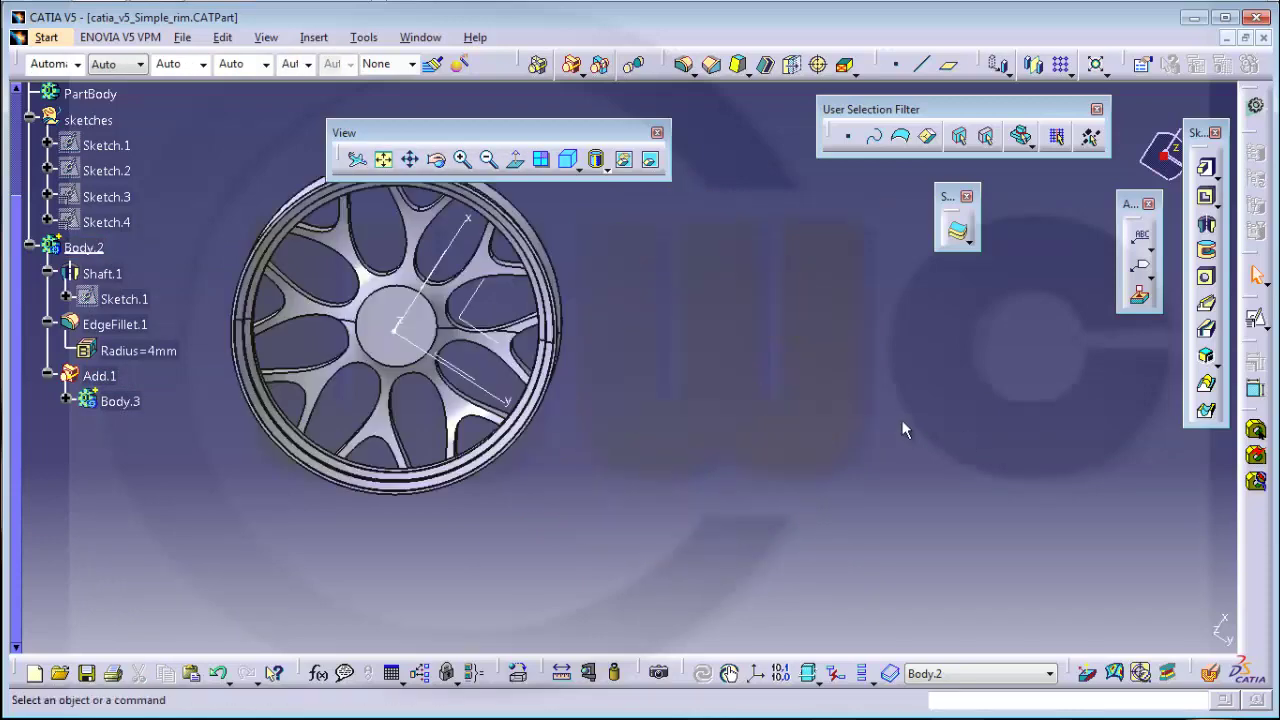
{"action": "left_click", "coordinate": [735, 367]}
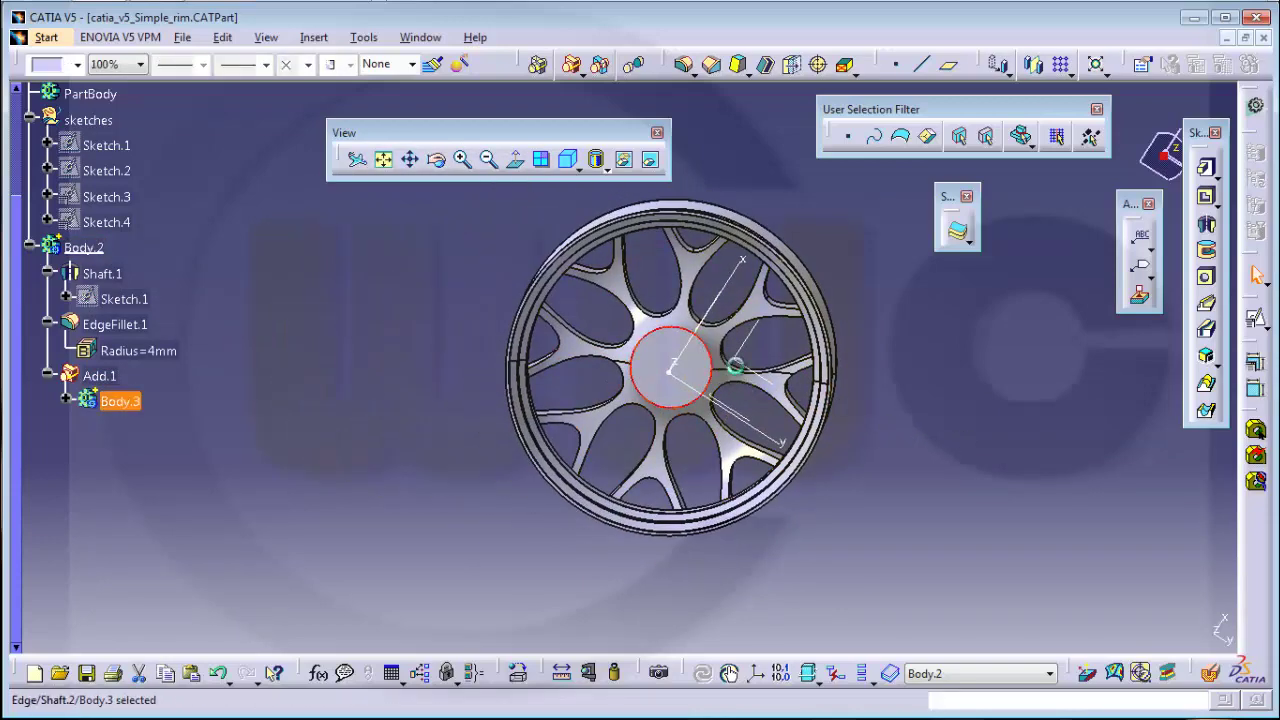
{"action": "left_click", "coordinate": [1205, 277]}
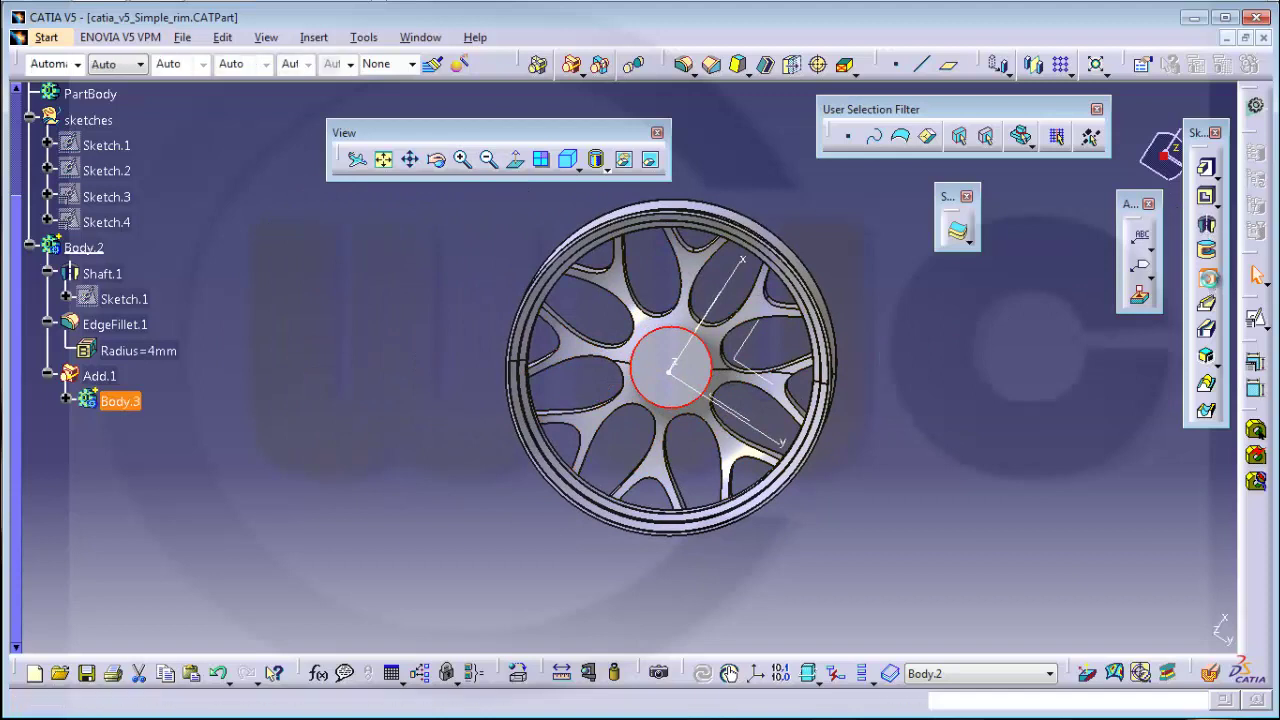
Create Hole.1 on the hub face with an Up To Last extension.
{"action": "left_click", "coordinate": [705, 375]}
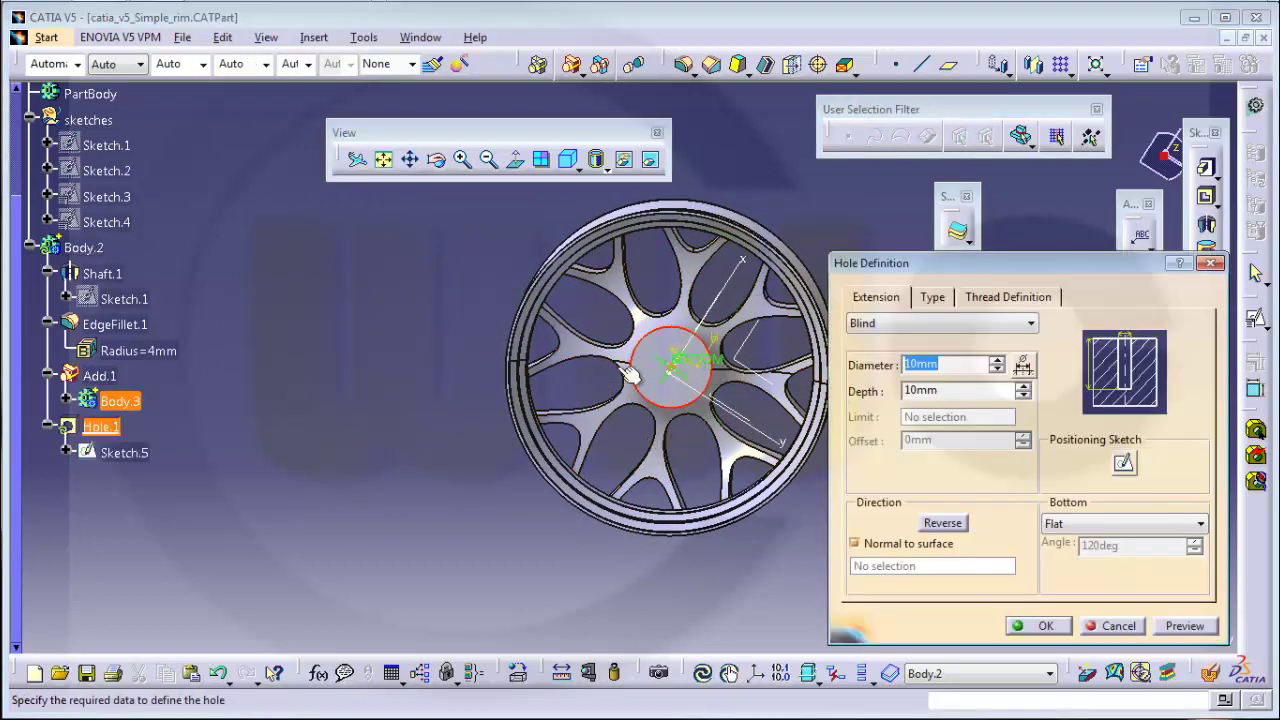
{"action": "middle_click_drag", "start_coordinate": [623, 383], "coordinate": [693, 347]}
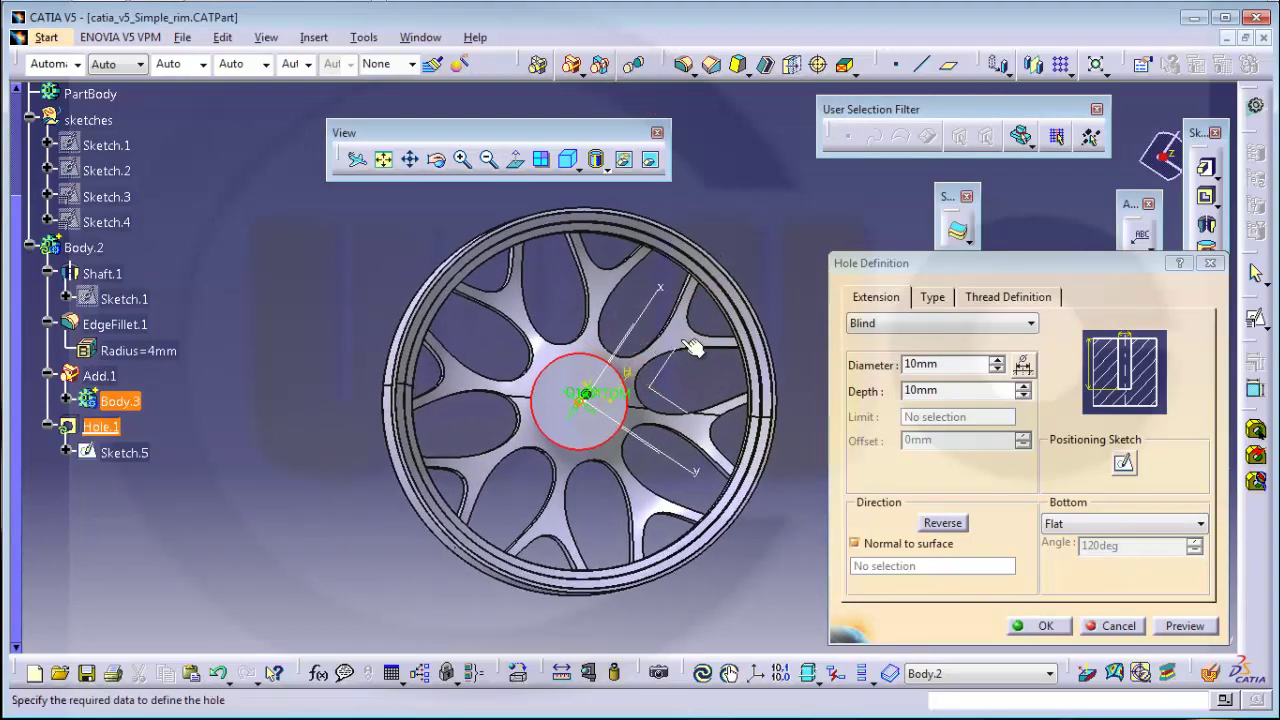
{"action": "left_click", "coordinate": [1031, 324]}
{"action": "left_click", "coordinate": [875, 370]}
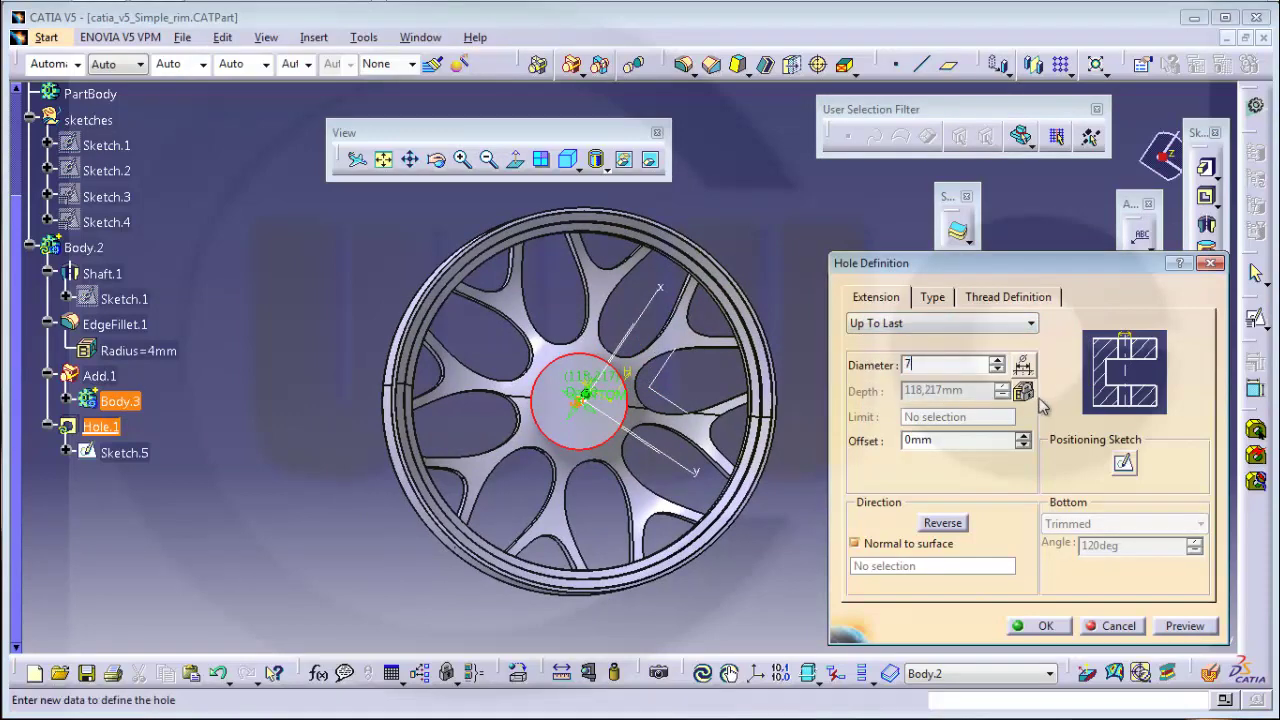
{"action": "left_click", "coordinate": [1038, 625]}
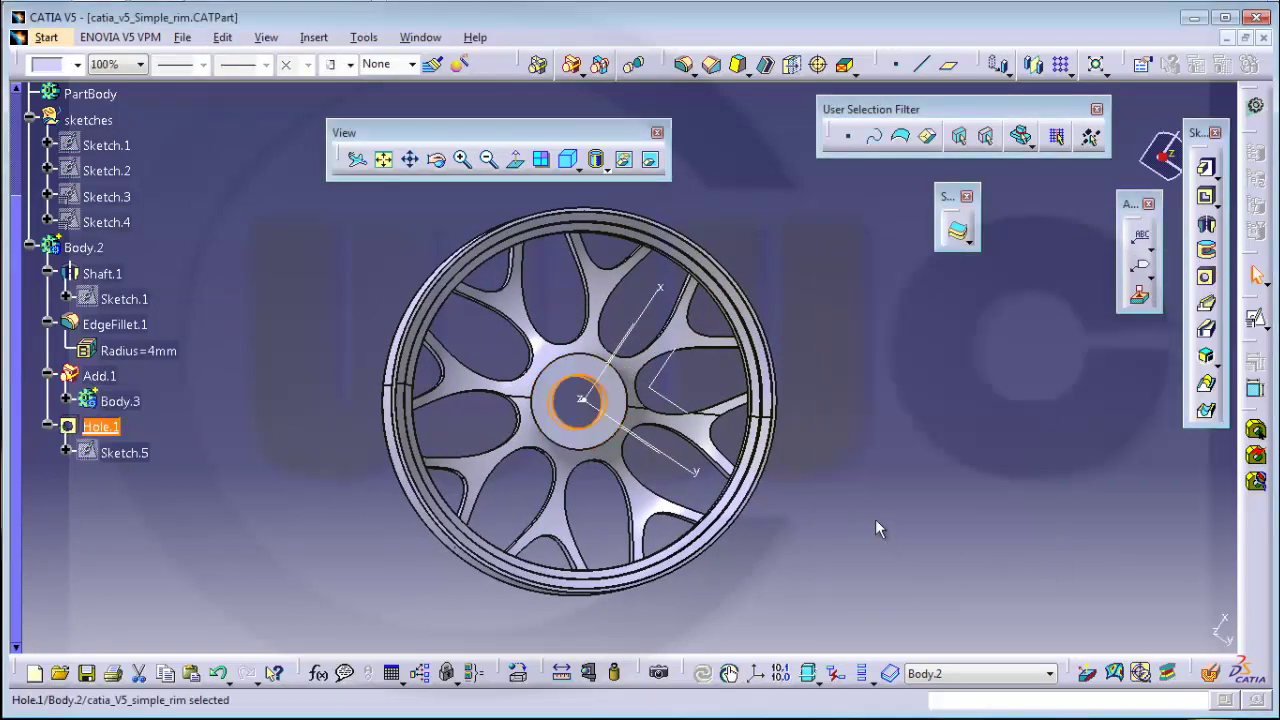
Start a second hole on the hub face and dismiss the feature definition error.
{"action": "middle_click_drag", "start_coordinate": [875, 529], "coordinate": [840, 398]}
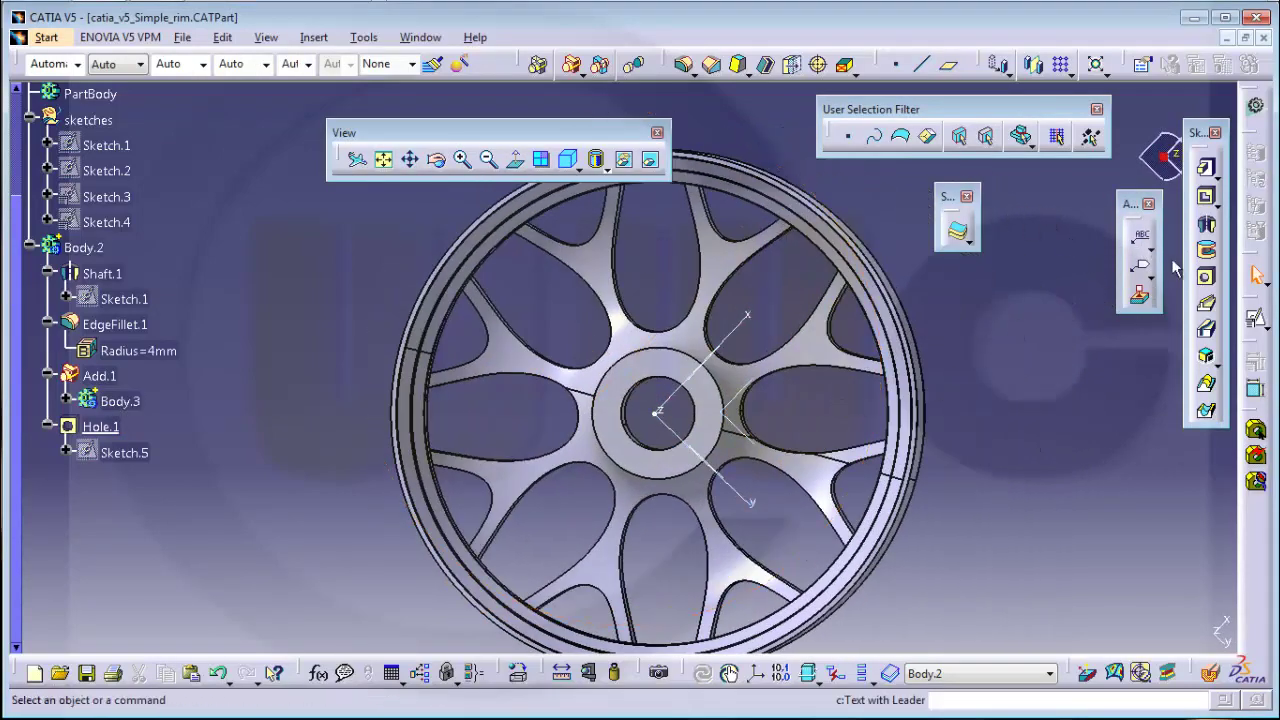
{"action": "left_click", "coordinate": [1206, 277]}
{"action": "left_click", "coordinate": [718, 441]}
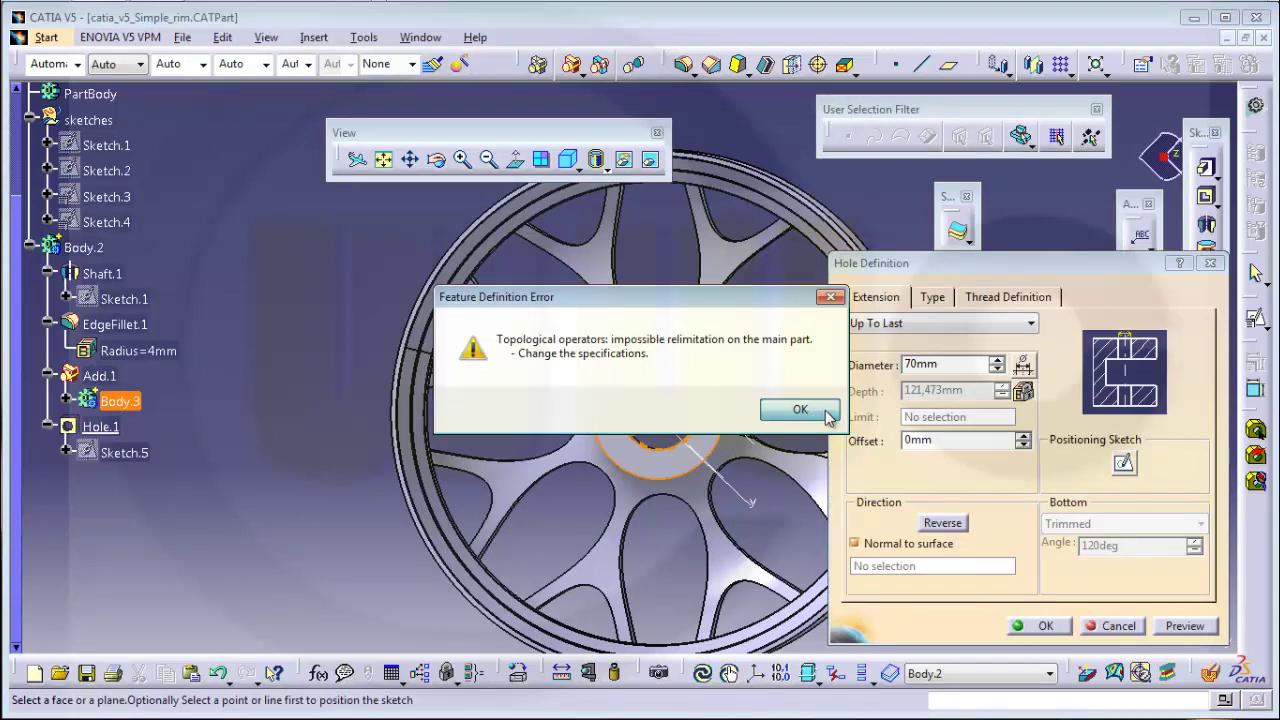
{"action": "left_click", "coordinate": [828, 414]}
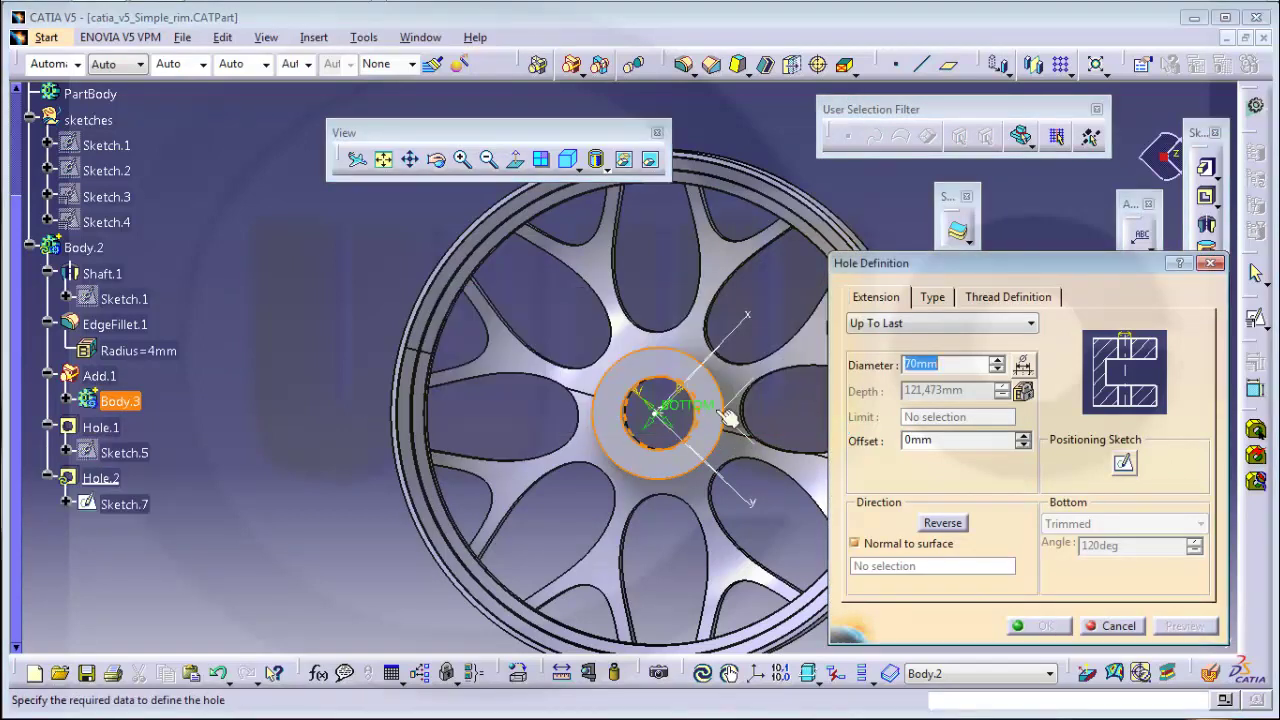
Move the hole off-centre onto the hub ring and set its diameter to 15 mm.
{"action": "middle_click_drag", "start_coordinate": [660, 482], "coordinate": [663, 420]}
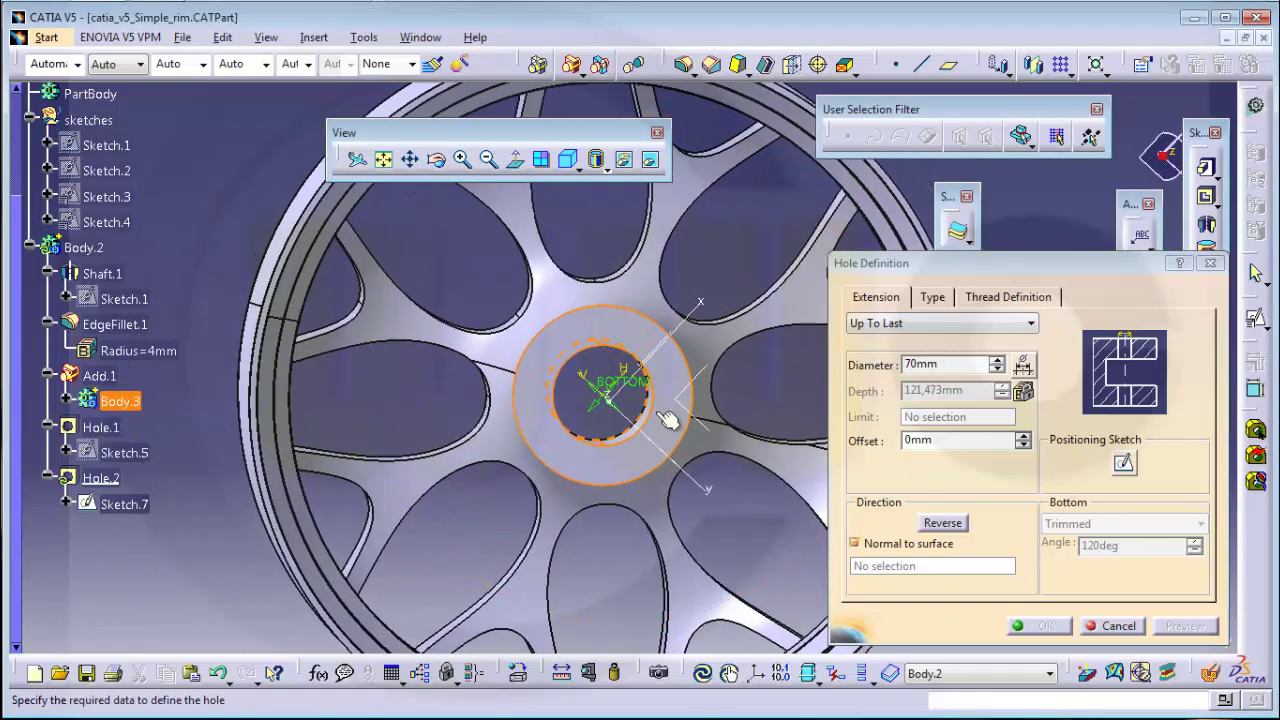
{"action": "left_click_drag", "start_coordinate": [614, 415], "coordinate": [682, 432]}
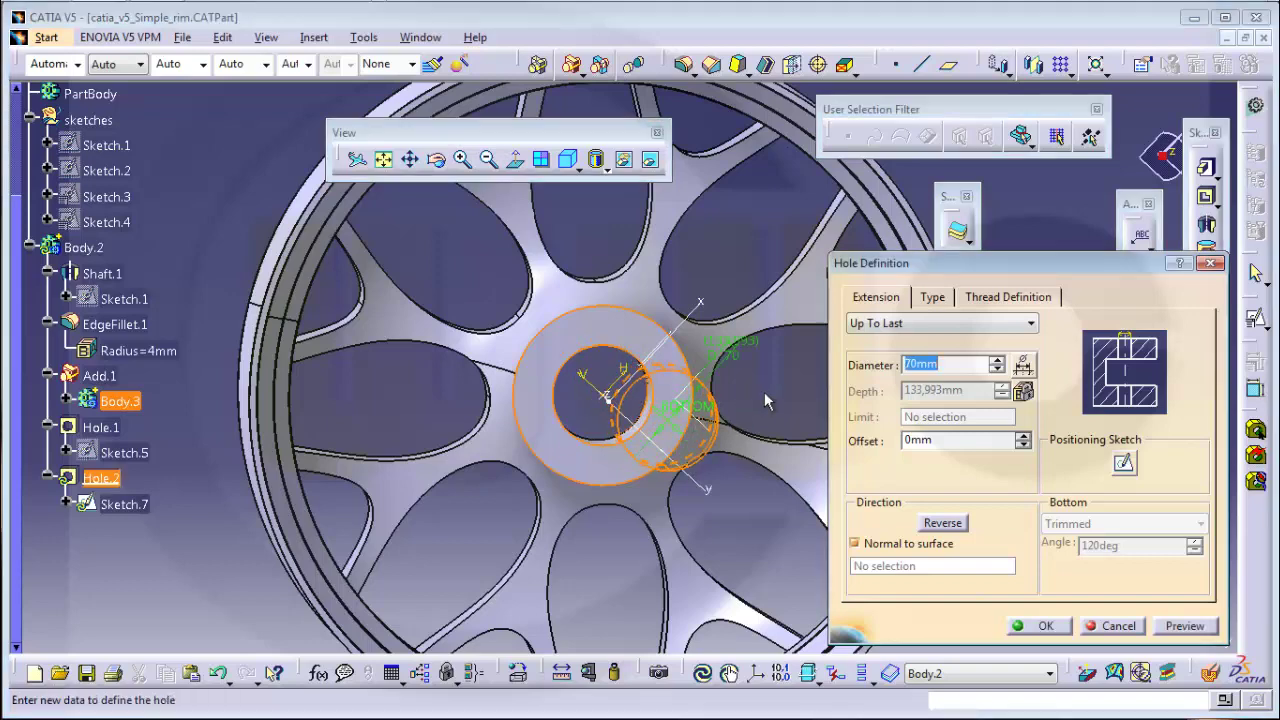
{"action": "middle_click_drag", "start_coordinate": [764, 392], "coordinate": [735, 420]}
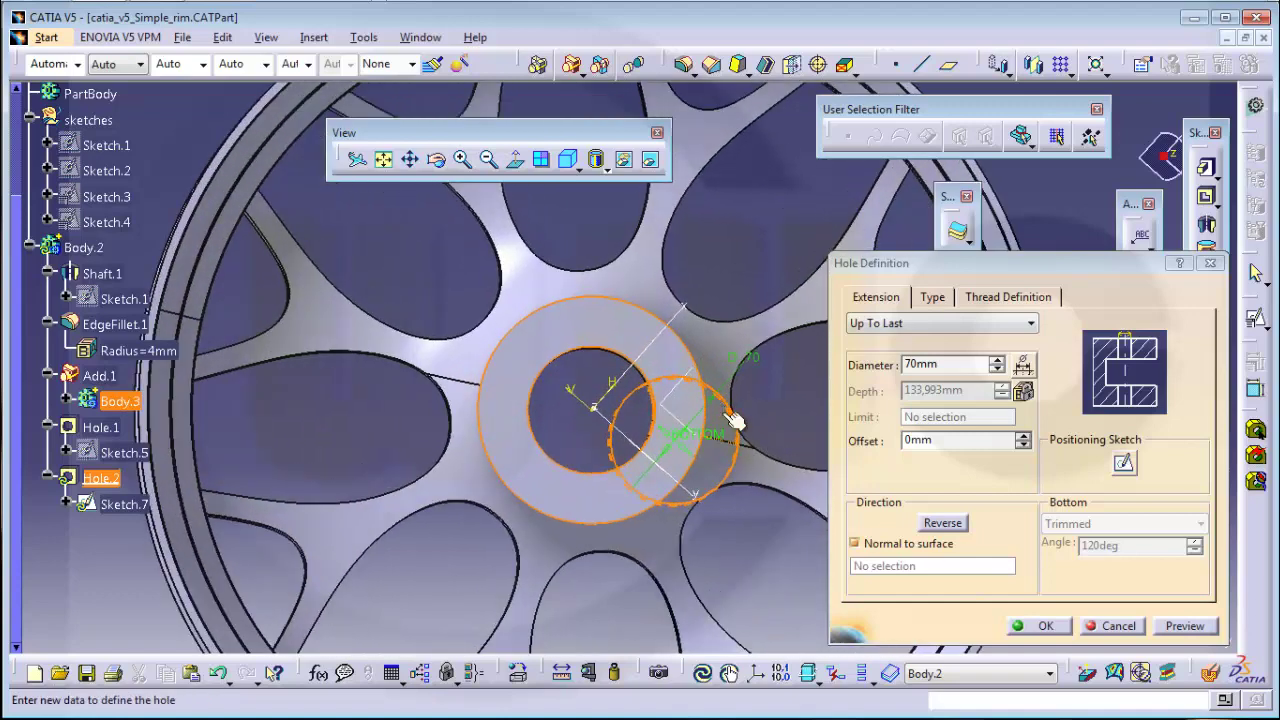
{"action": "double_click", "coordinate": [906, 364]}
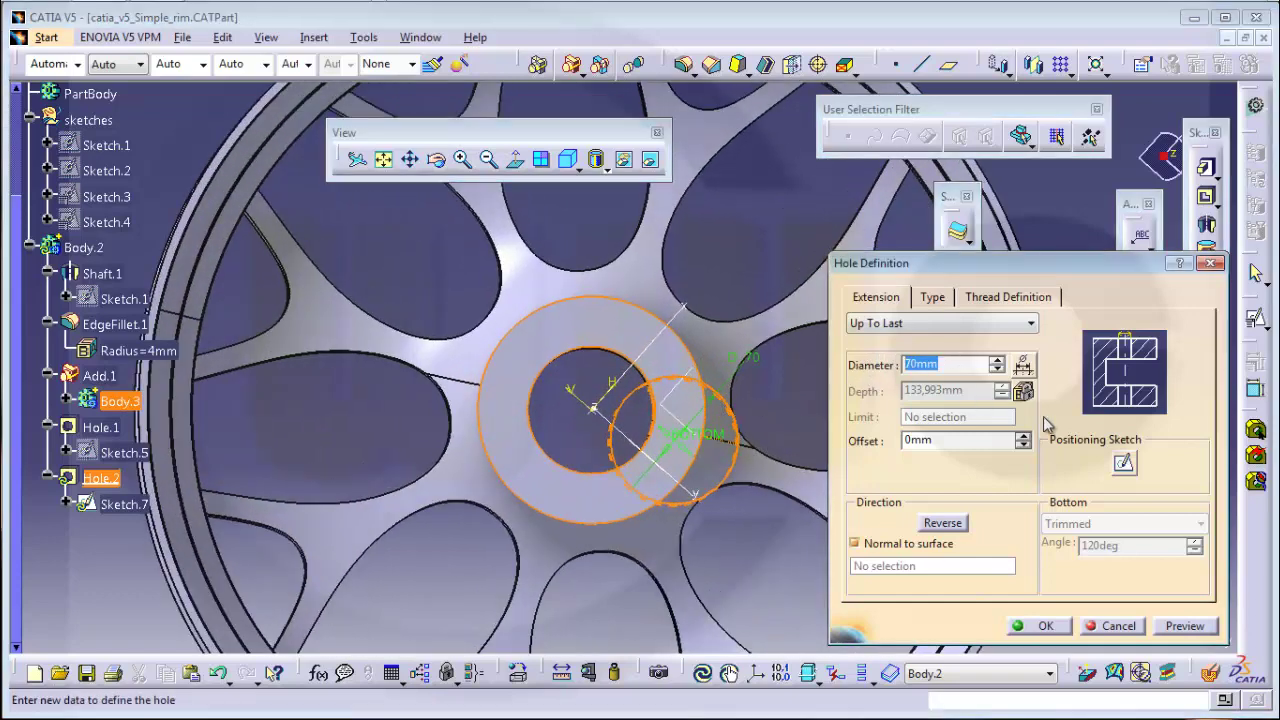
{"action": "key", "text": "Return"}
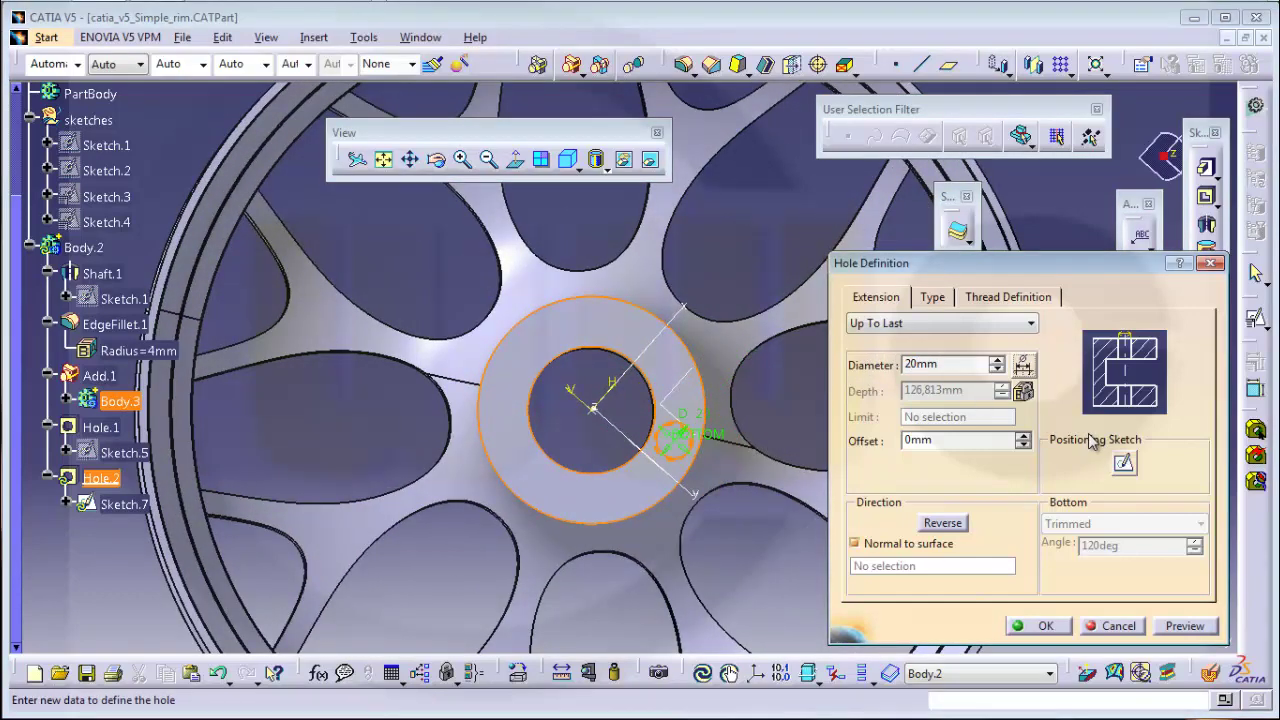
{"action": "double_click", "coordinate": [960, 364]}
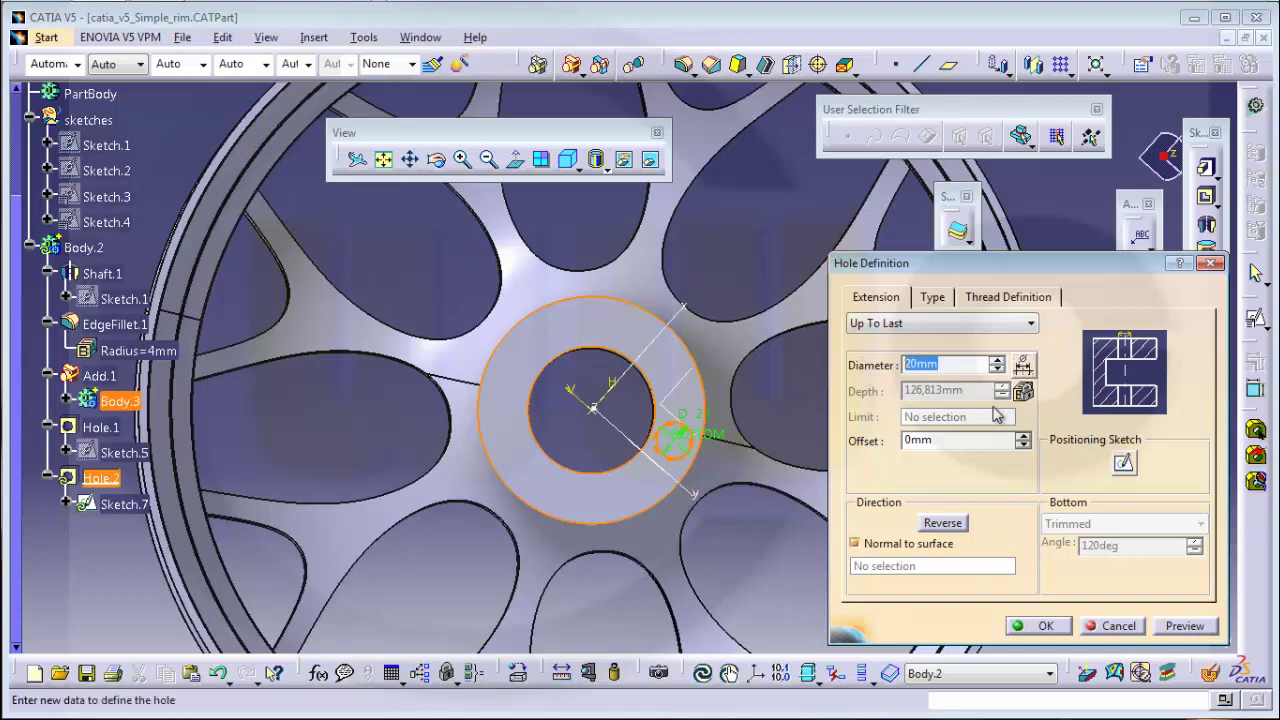
{"action": "key", "text": "Return"}
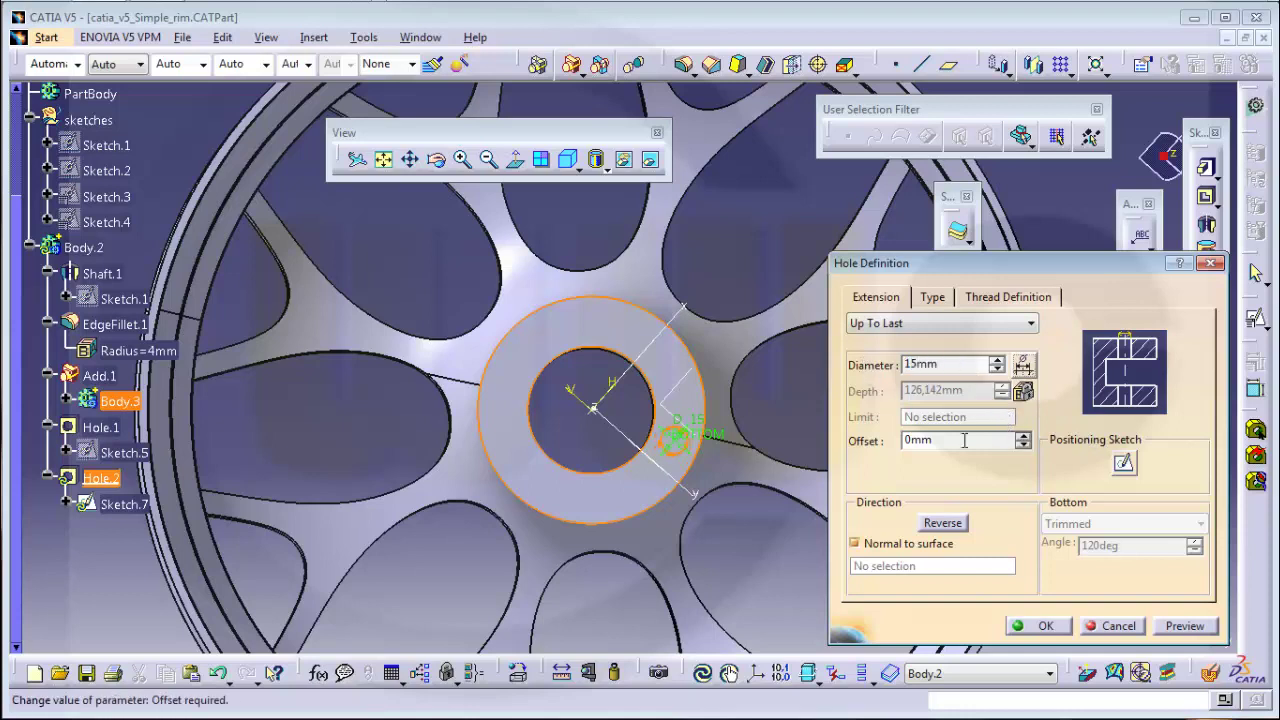
In the hole's positioning sketch, constrain the centre point onto the horizontal axis.
{"action": "left_click", "coordinate": [1124, 465]}
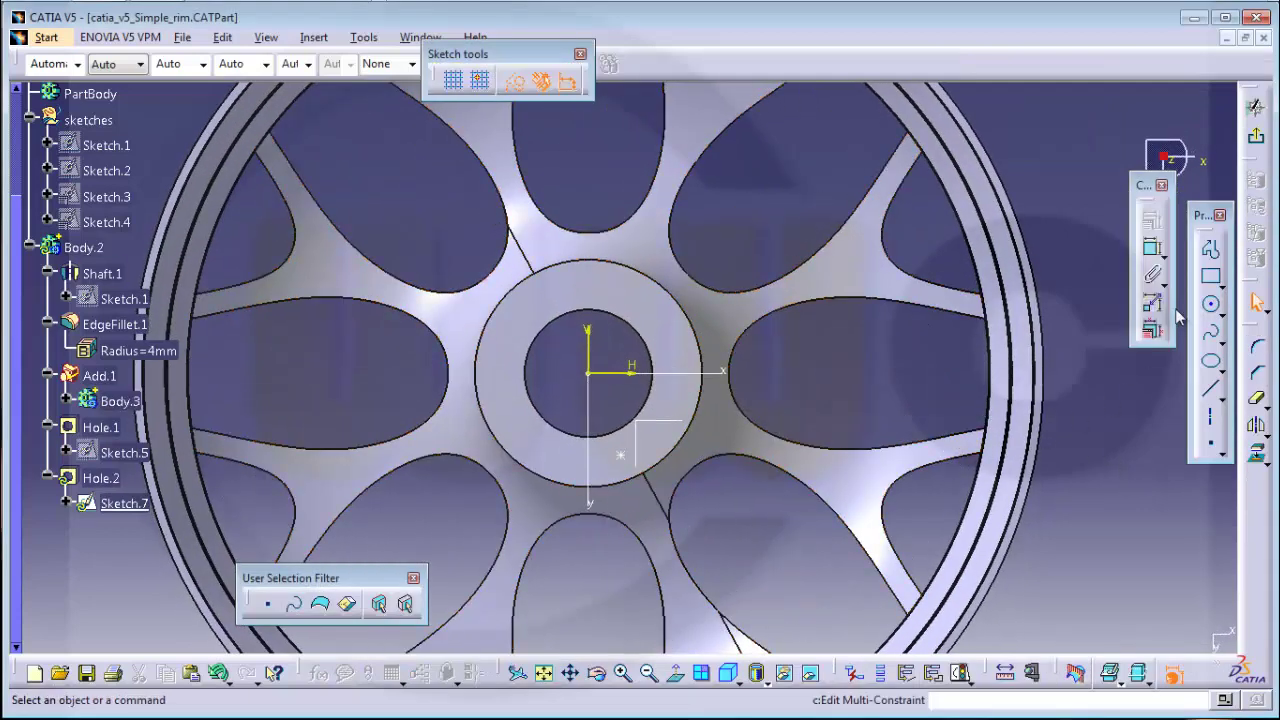
{"action": "left_click", "coordinate": [1152, 248]}
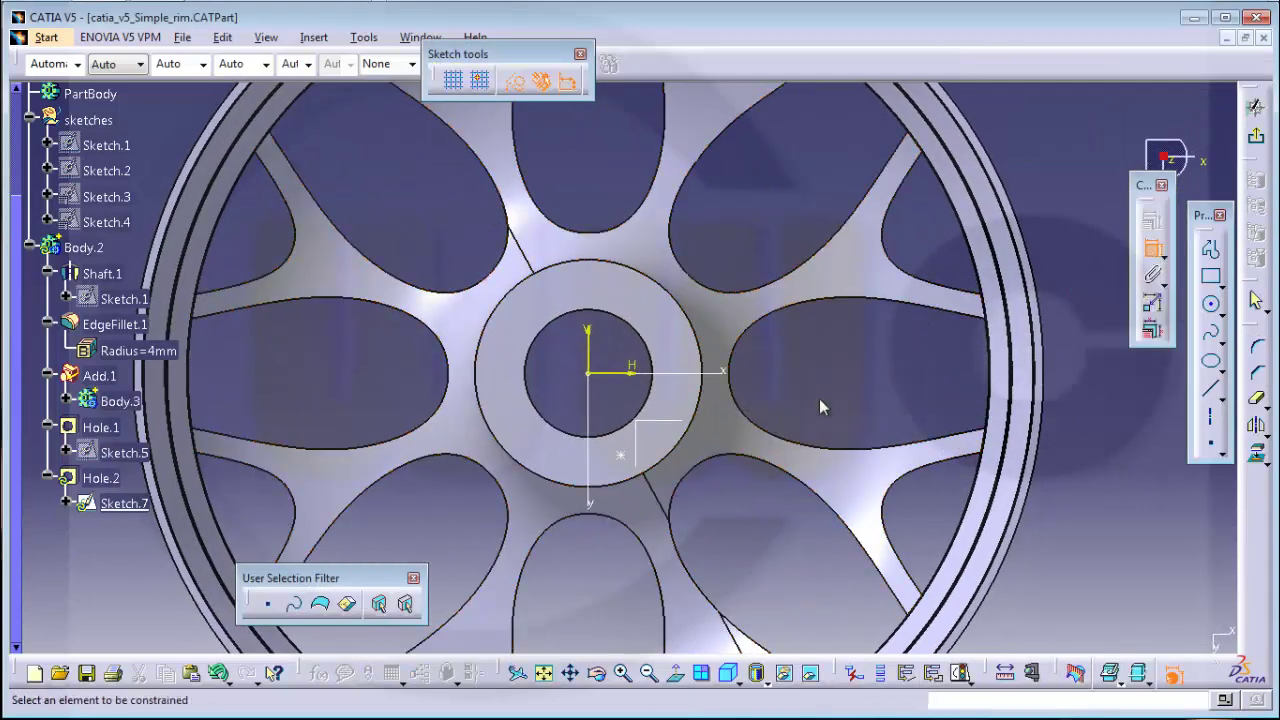
{"action": "left_click", "coordinate": [628, 453]}
{"action": "left_click", "coordinate": [740, 371]}
{"action": "right_click", "coordinate": [772, 368]}
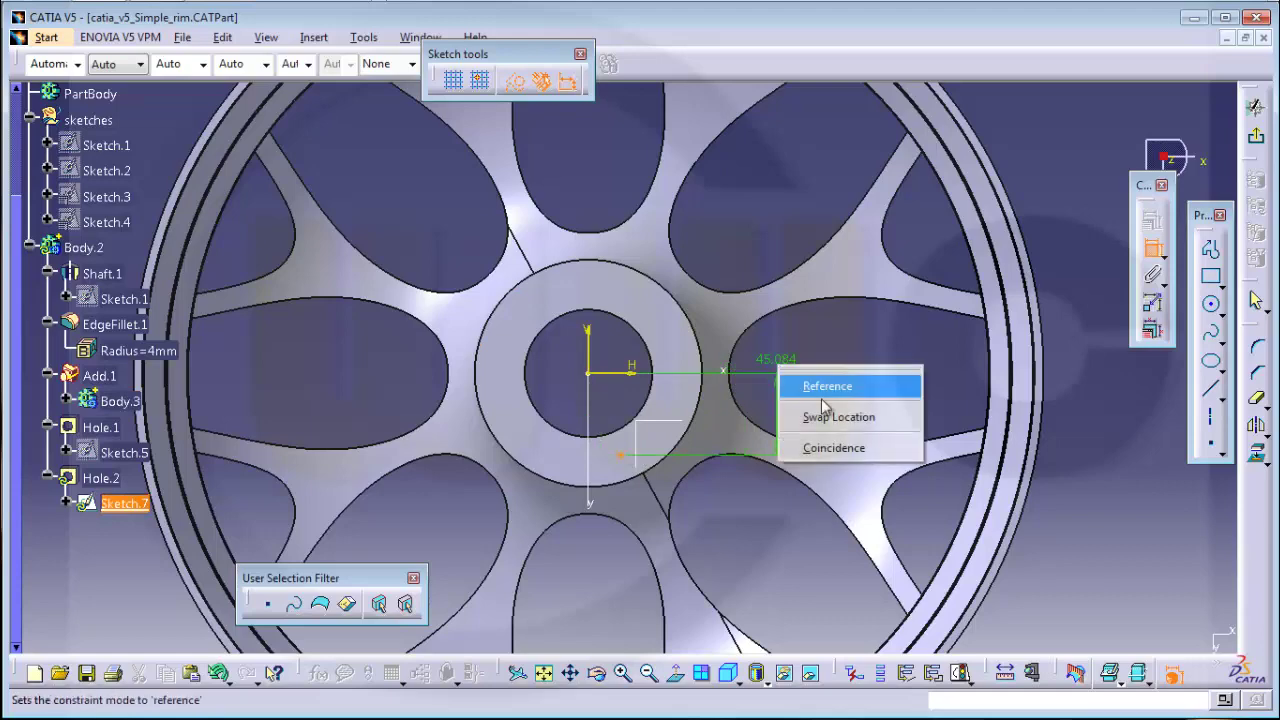
{"action": "left_click", "coordinate": [845, 446]}
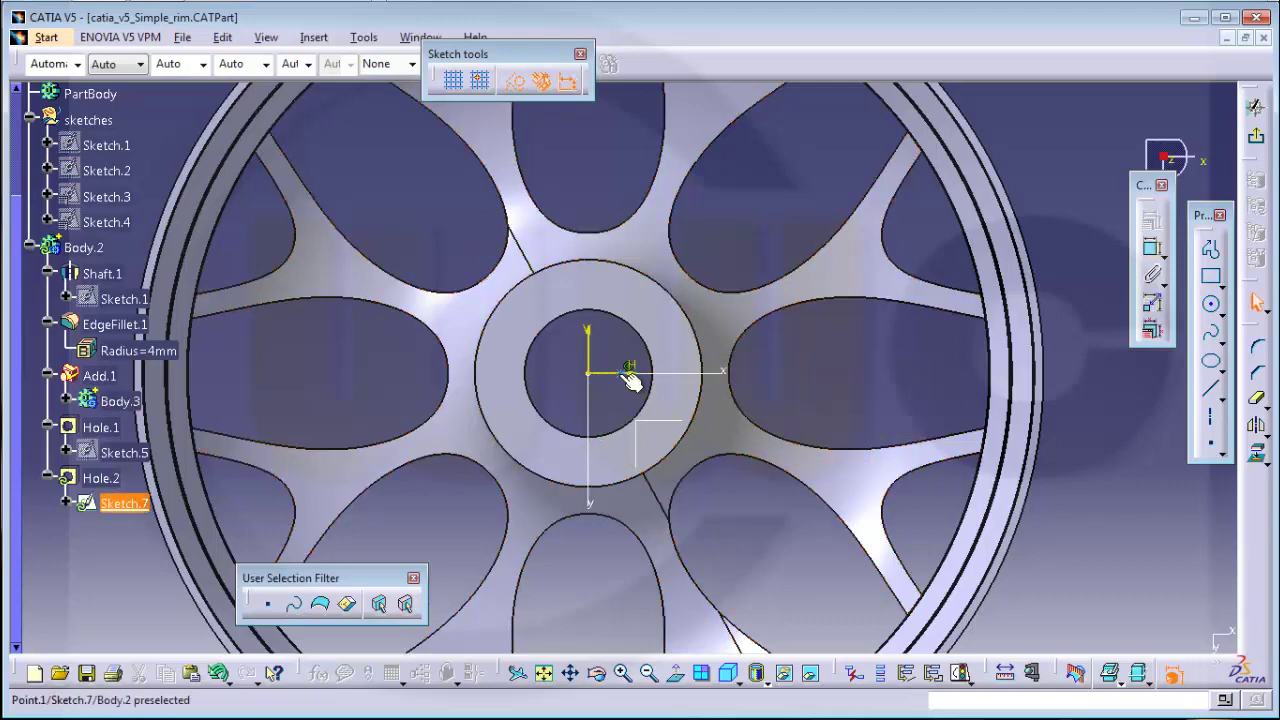
Dimension the hole centre from the vertical axis, entering 80 mm.
{"action": "left_click", "coordinate": [626, 369]}
{"action": "left_click", "coordinate": [590, 500]}
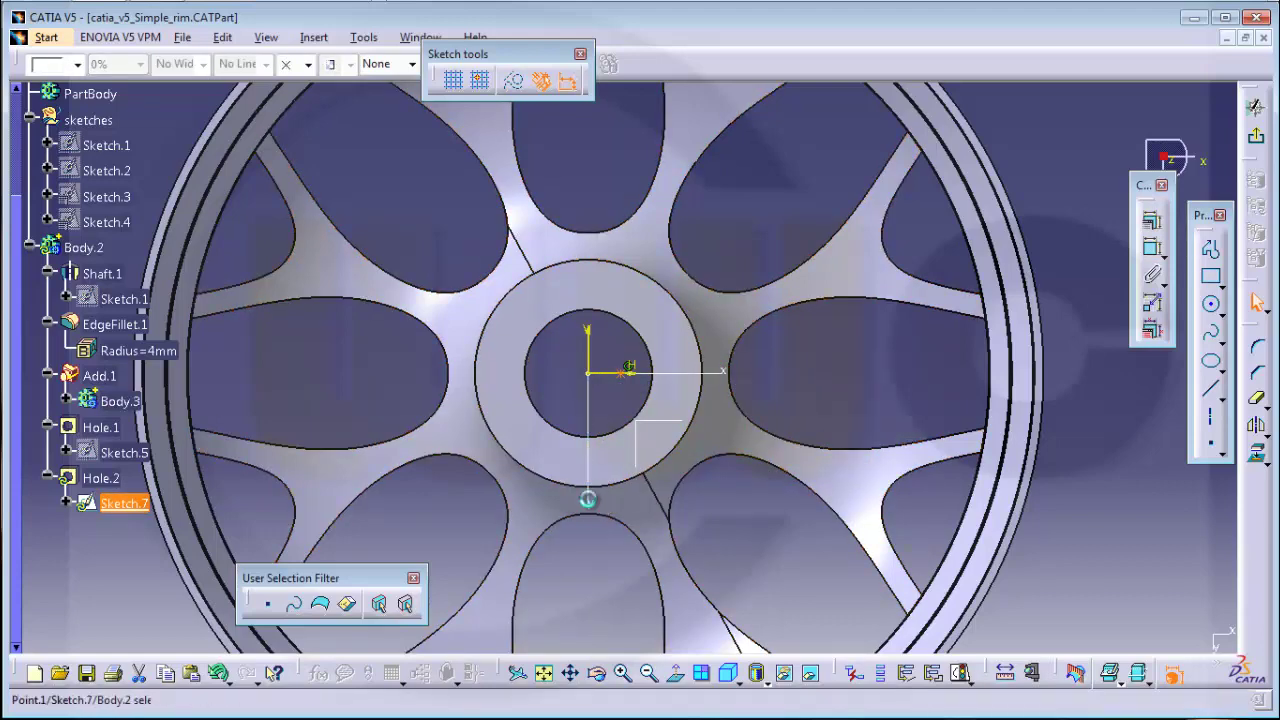
{"action": "left_click", "coordinate": [1152, 248]}
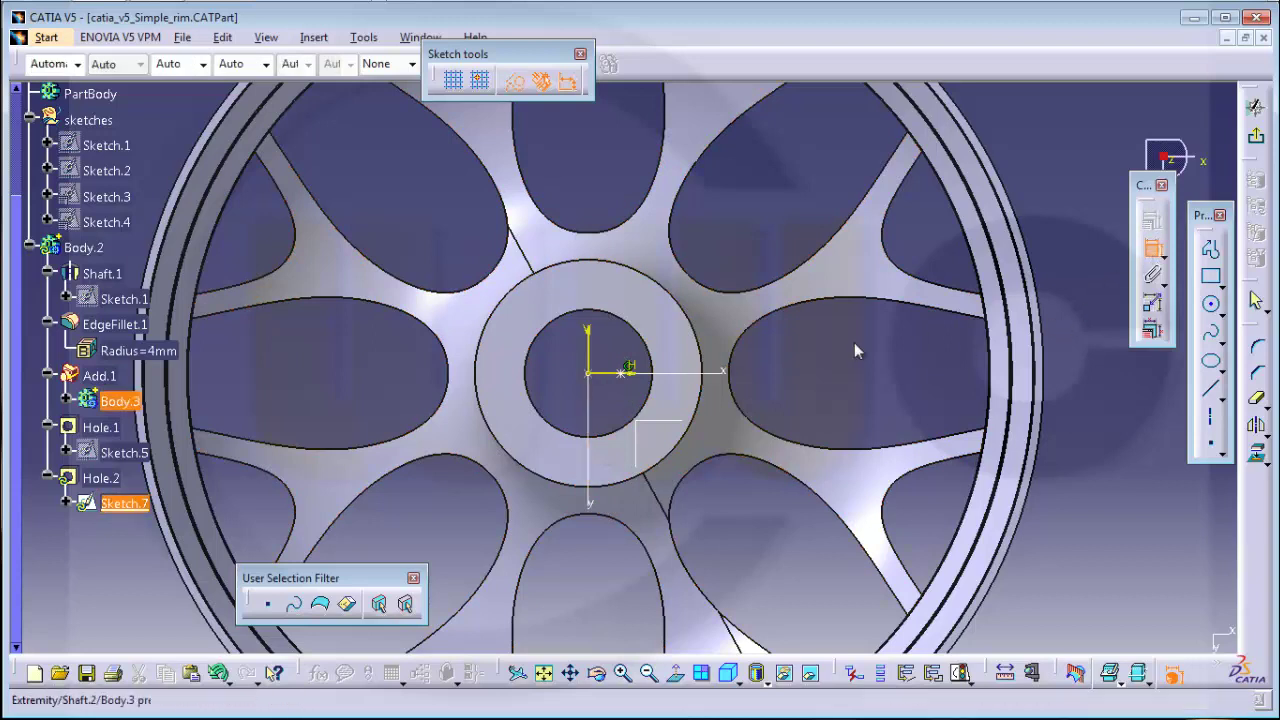
{"action": "left_click", "coordinate": [628, 376]}
{"action": "left_click", "coordinate": [607, 410]}
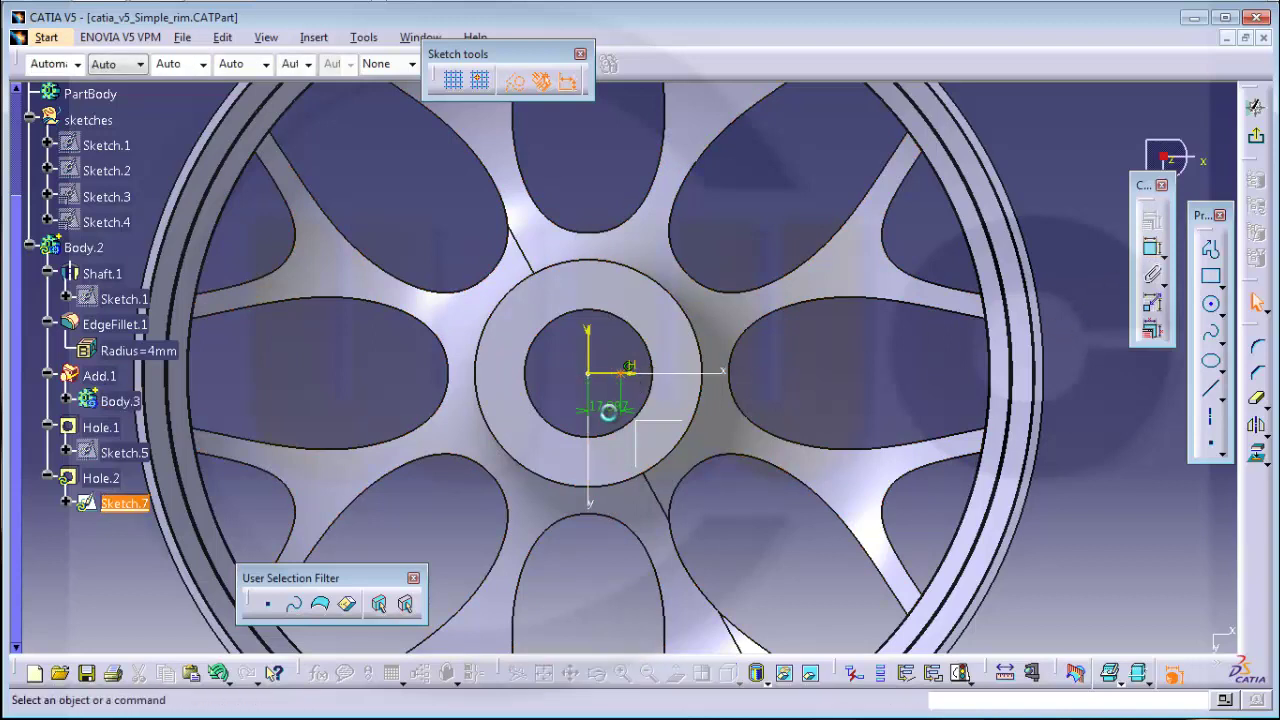
{"action": "double_click", "coordinate": [620, 415]}
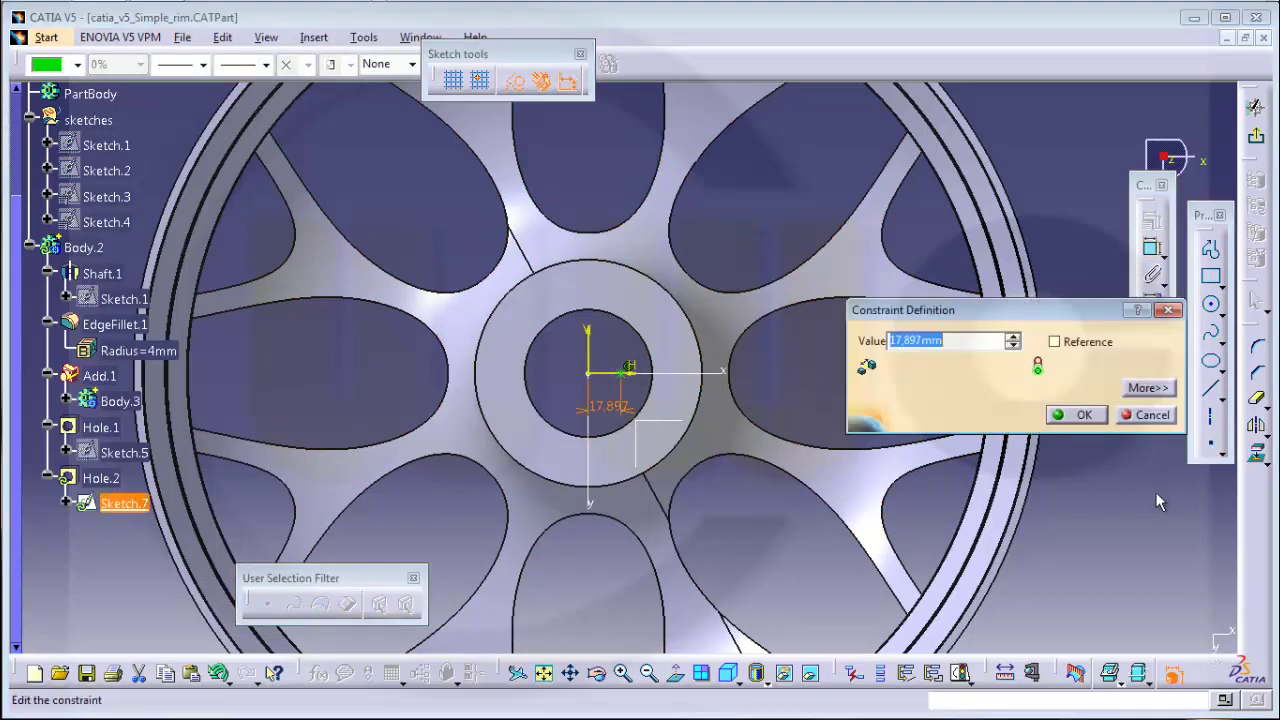
{"action": "type", "text": "80"}
{"action": "key", "text": "Tab"}
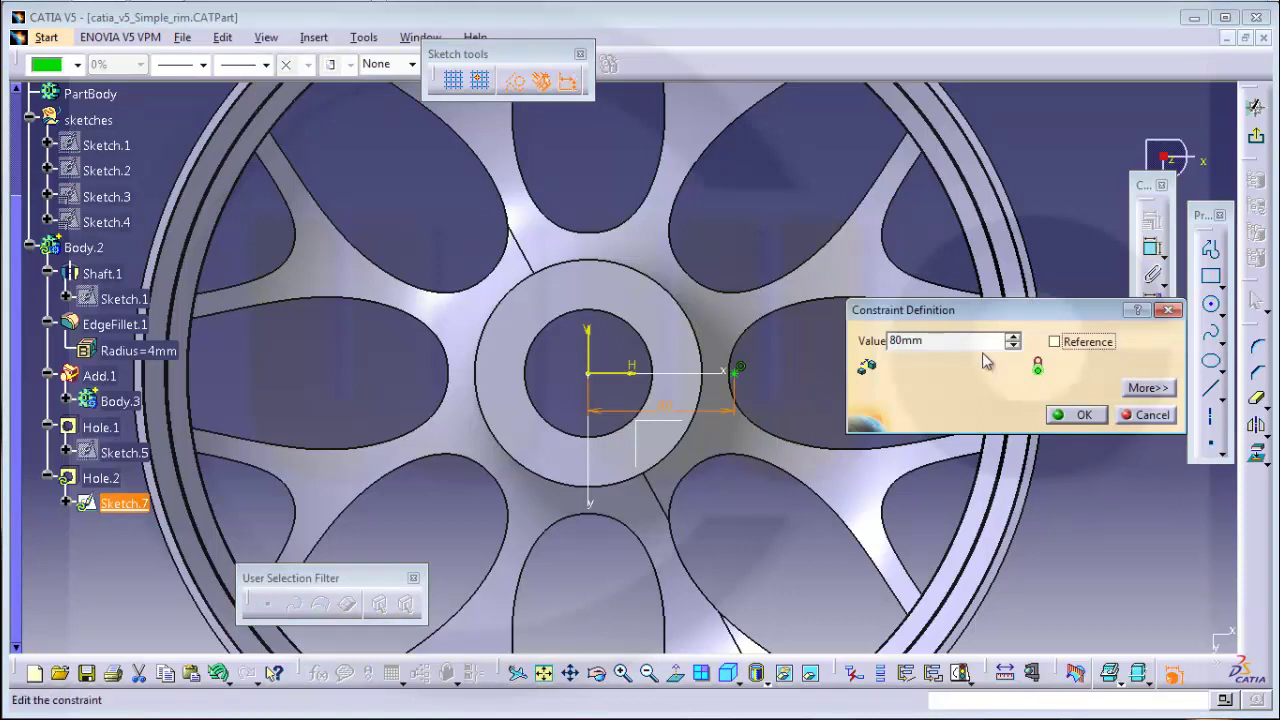
Revise the centre distance through 45 and 50 mm, finally to 47.5 mm.
{"action": "left_click_drag", "start_coordinate": [958, 341], "coordinate": [849, 345]}
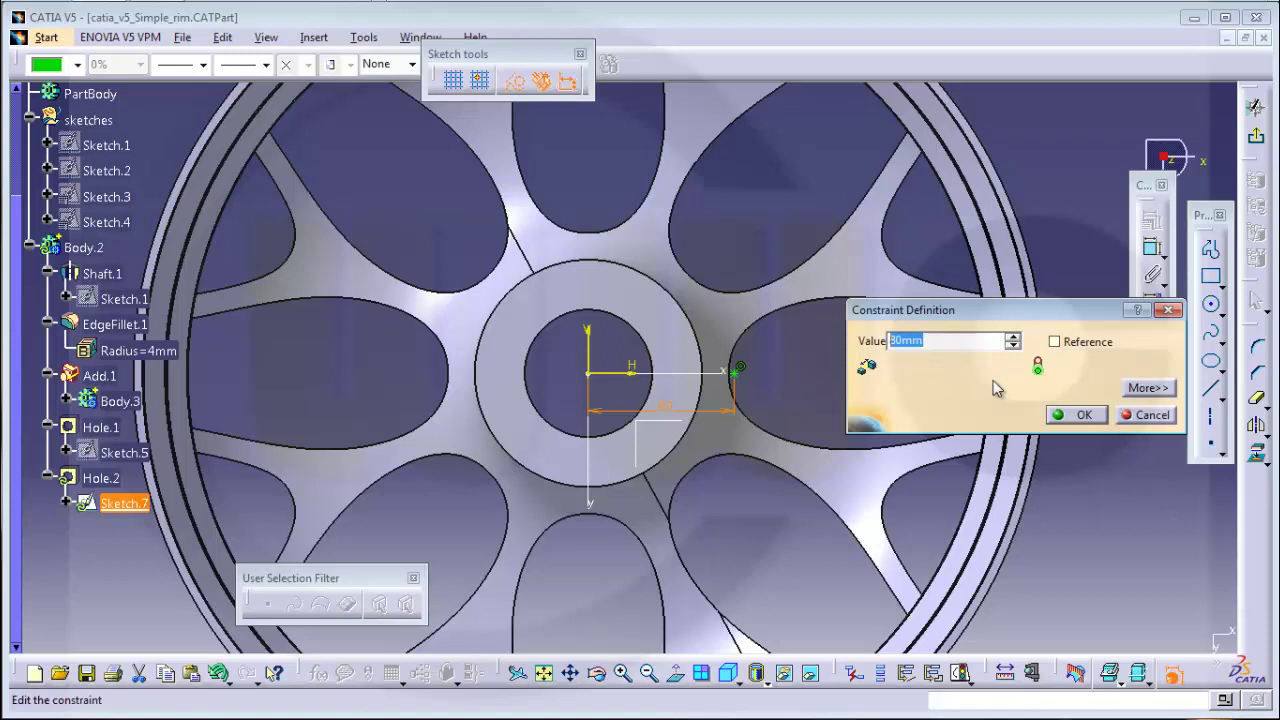
{"action": "type", "text": "45"}
{"action": "key", "text": "Tab"}
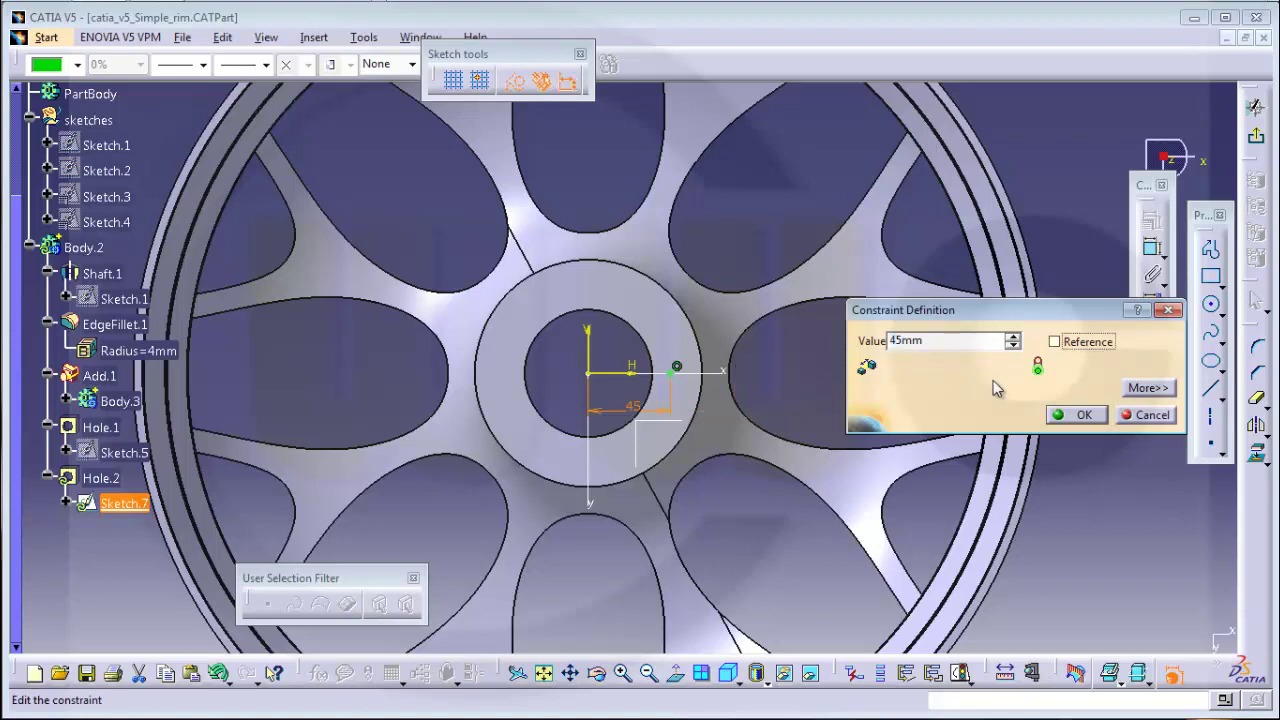
{"action": "left_click_drag", "start_coordinate": [928, 342], "coordinate": [848, 344]}
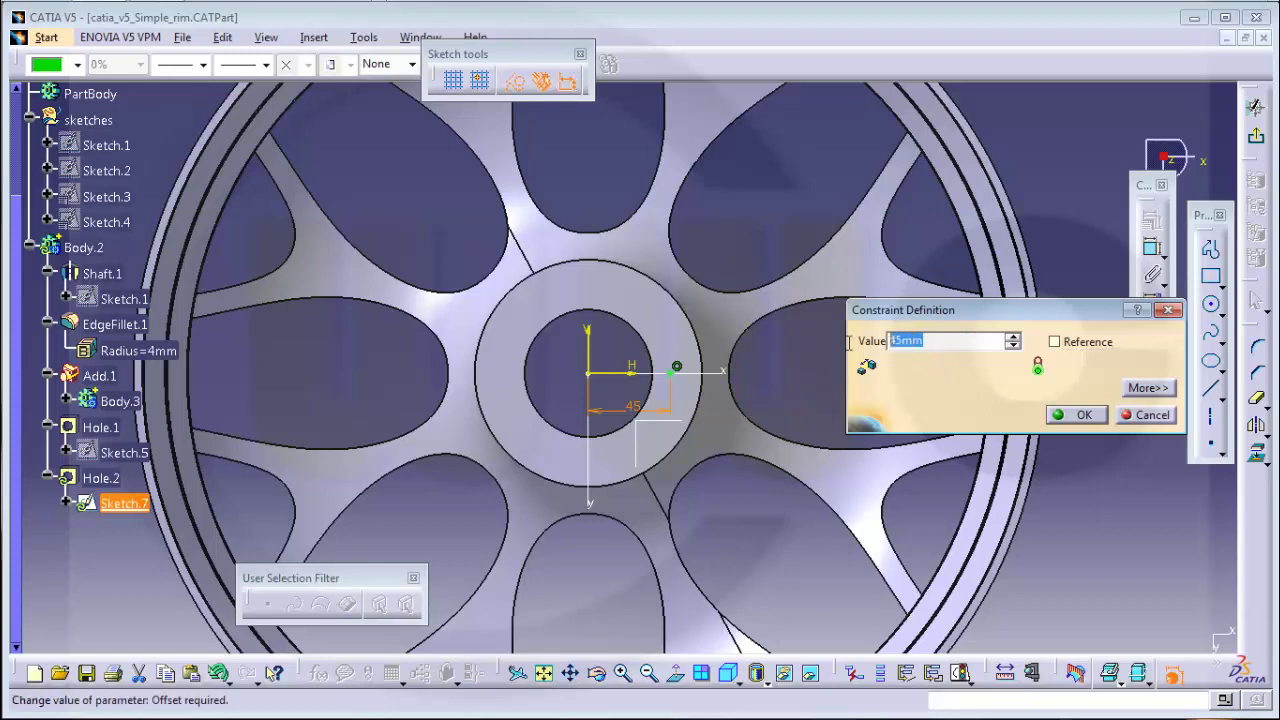
{"action": "type", "text": "50"}
{"action": "key", "text": "Tab"}
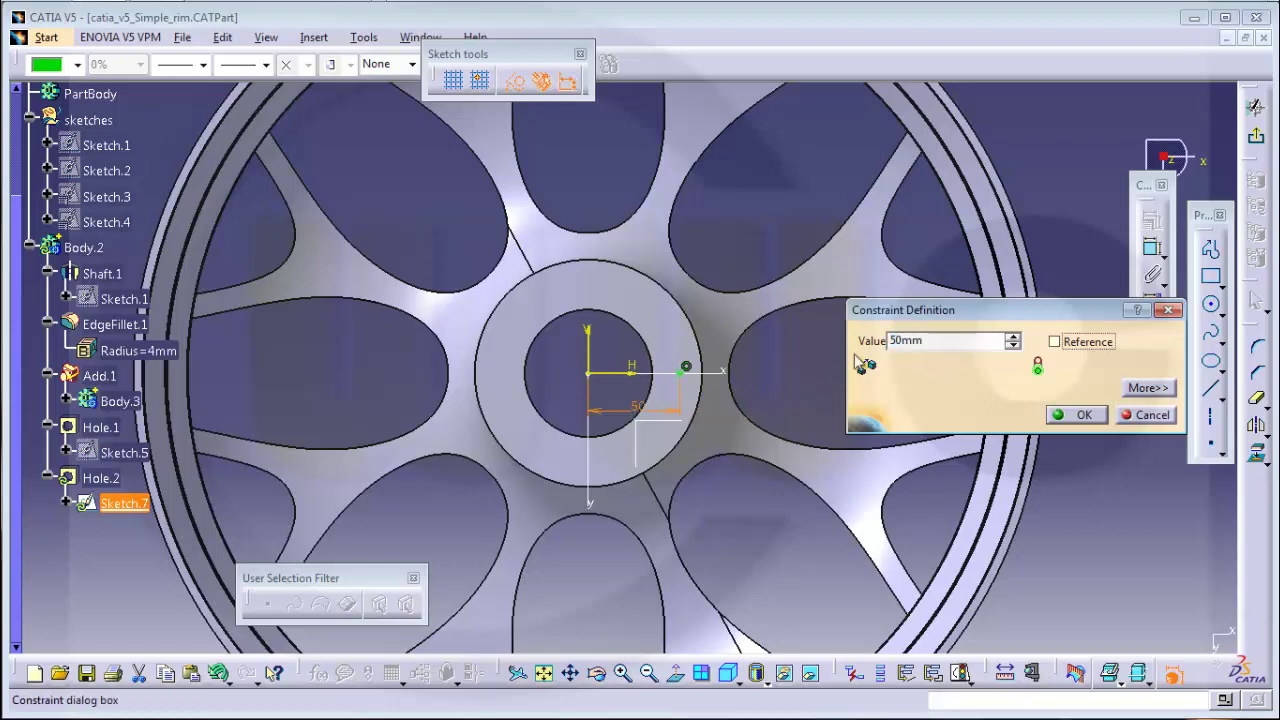
{"action": "left_click", "coordinate": [937, 341]}
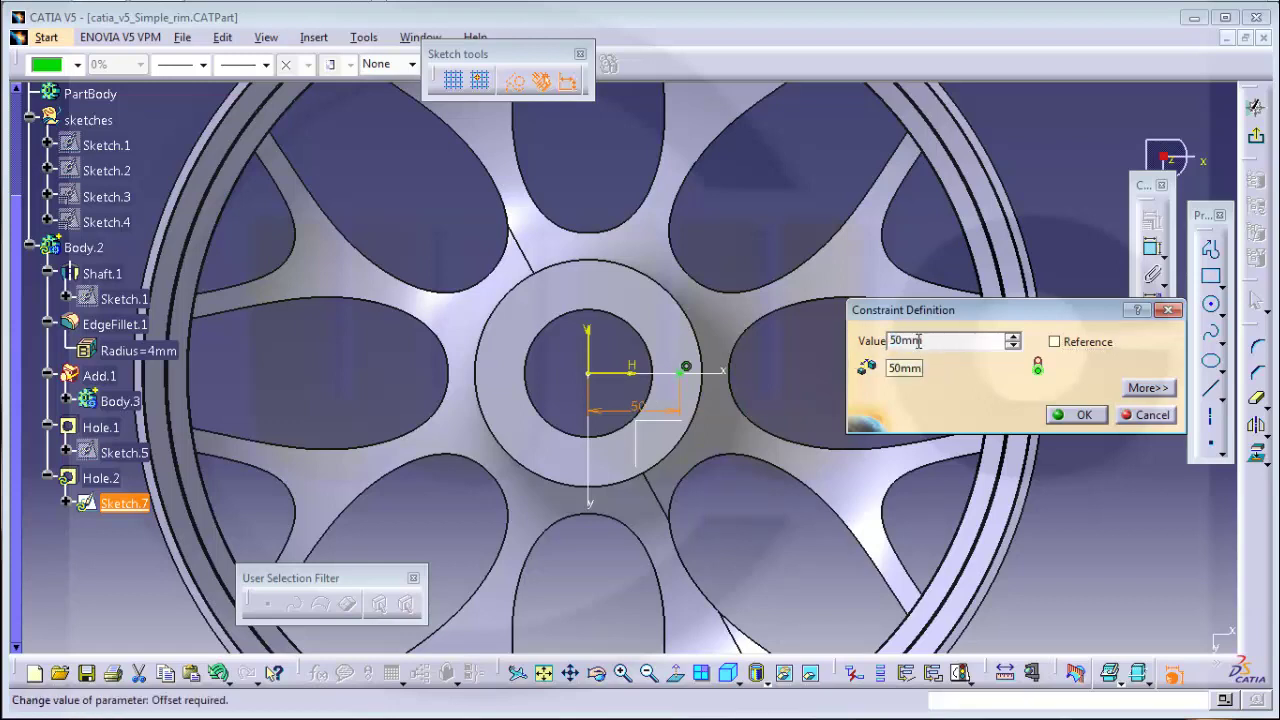
{"action": "left_click_drag", "start_coordinate": [918, 341], "coordinate": [868, 350]}
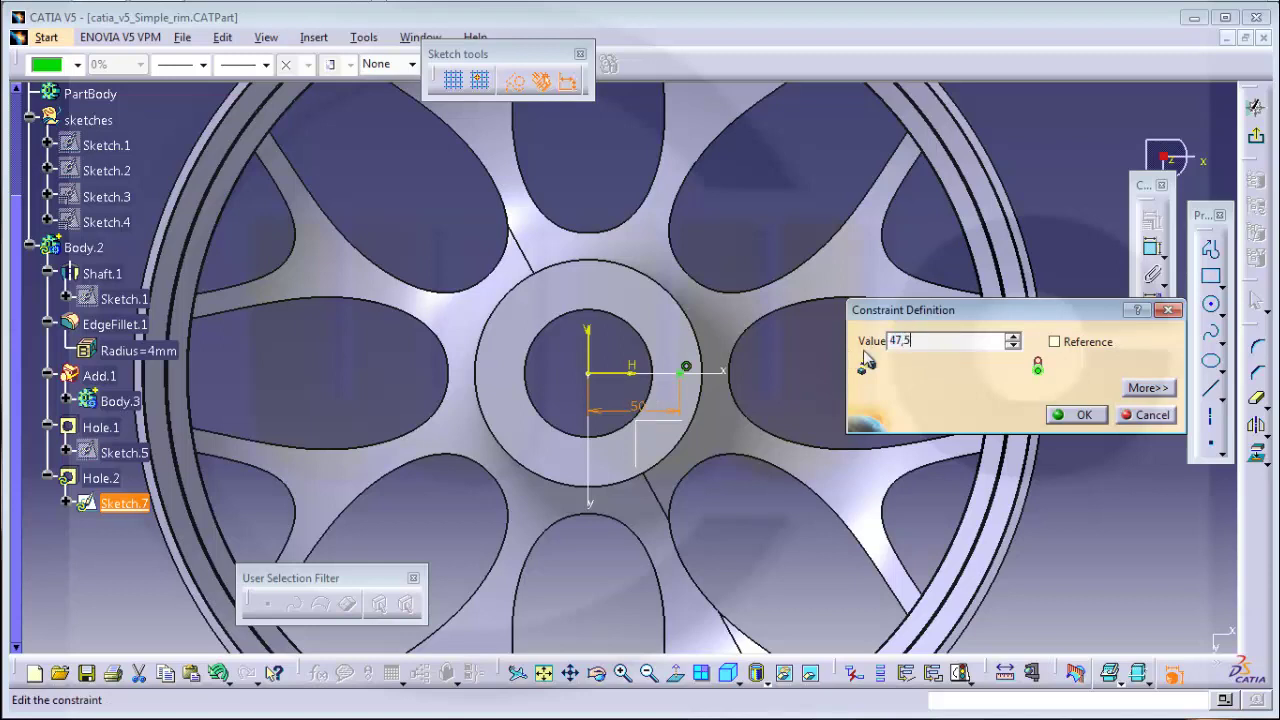
{"action": "key", "text": "Return"}
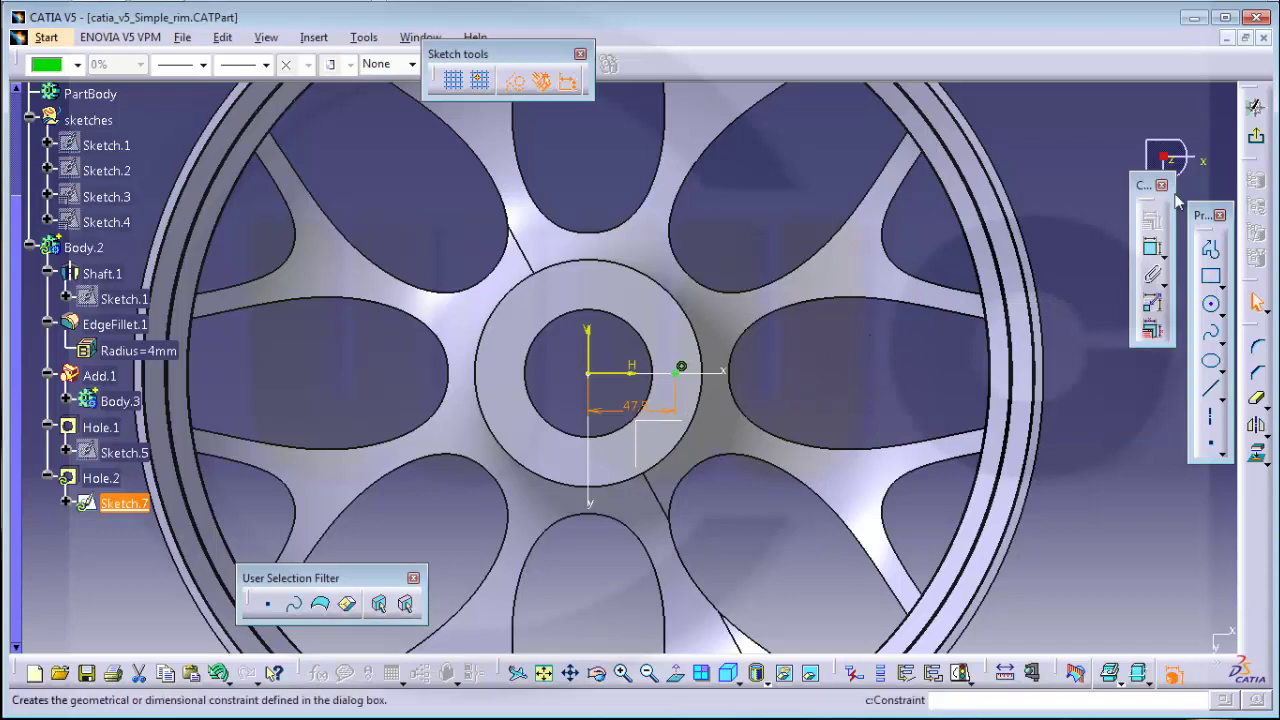
Exit the sketch and create the 15 mm Hole.2.
{"action": "left_click", "coordinate": [1256, 136]}
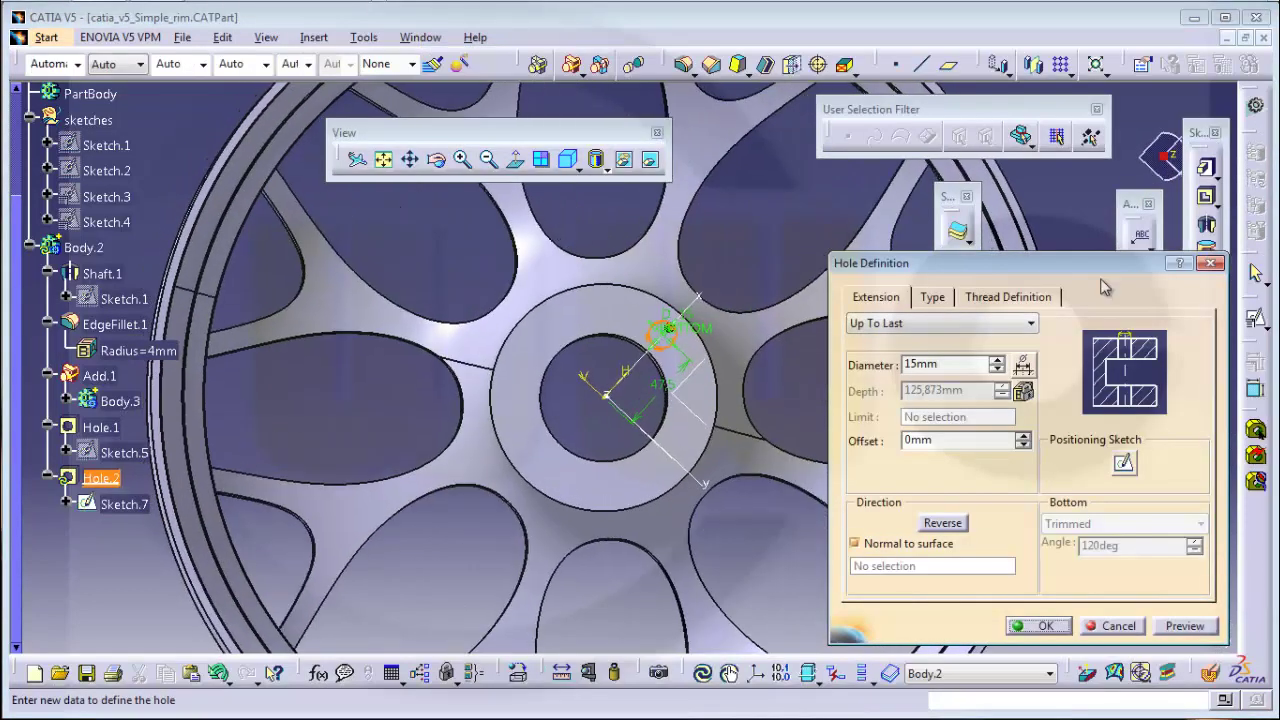
{"action": "left_click", "coordinate": [1040, 627]}
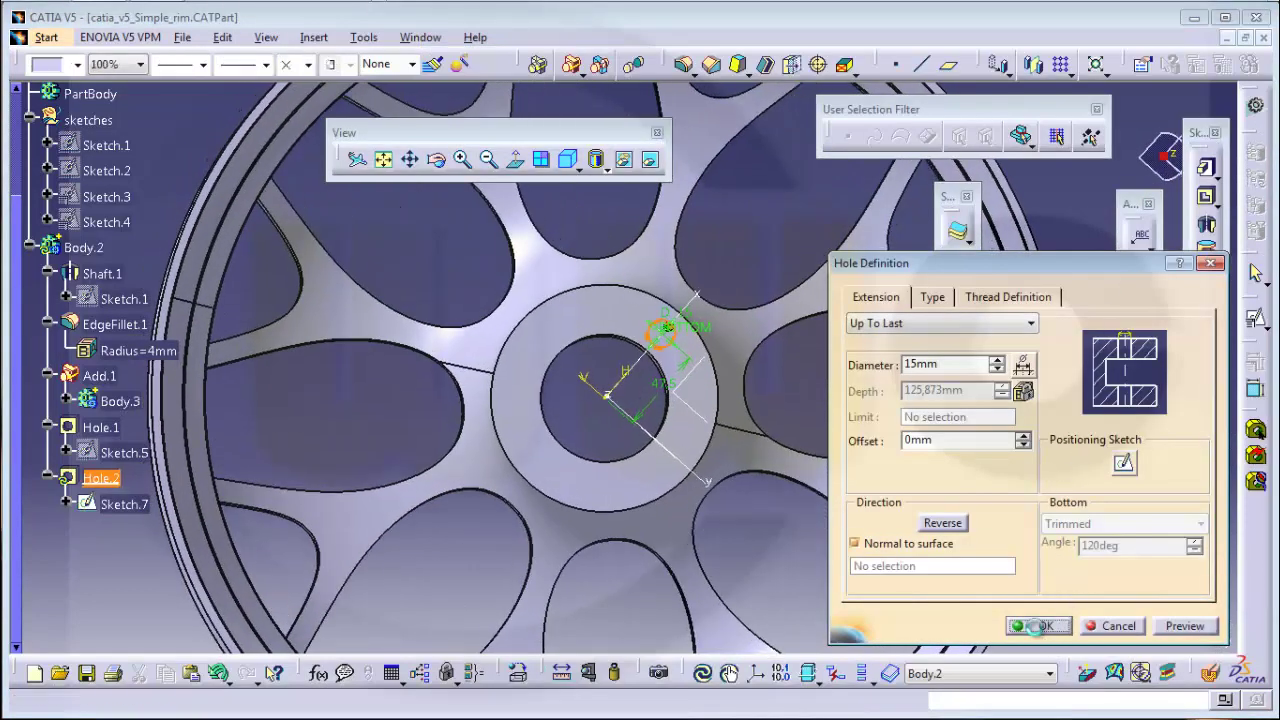
{"action": "middle_click_drag", "start_coordinate": [814, 349], "coordinate": [940, 183]}
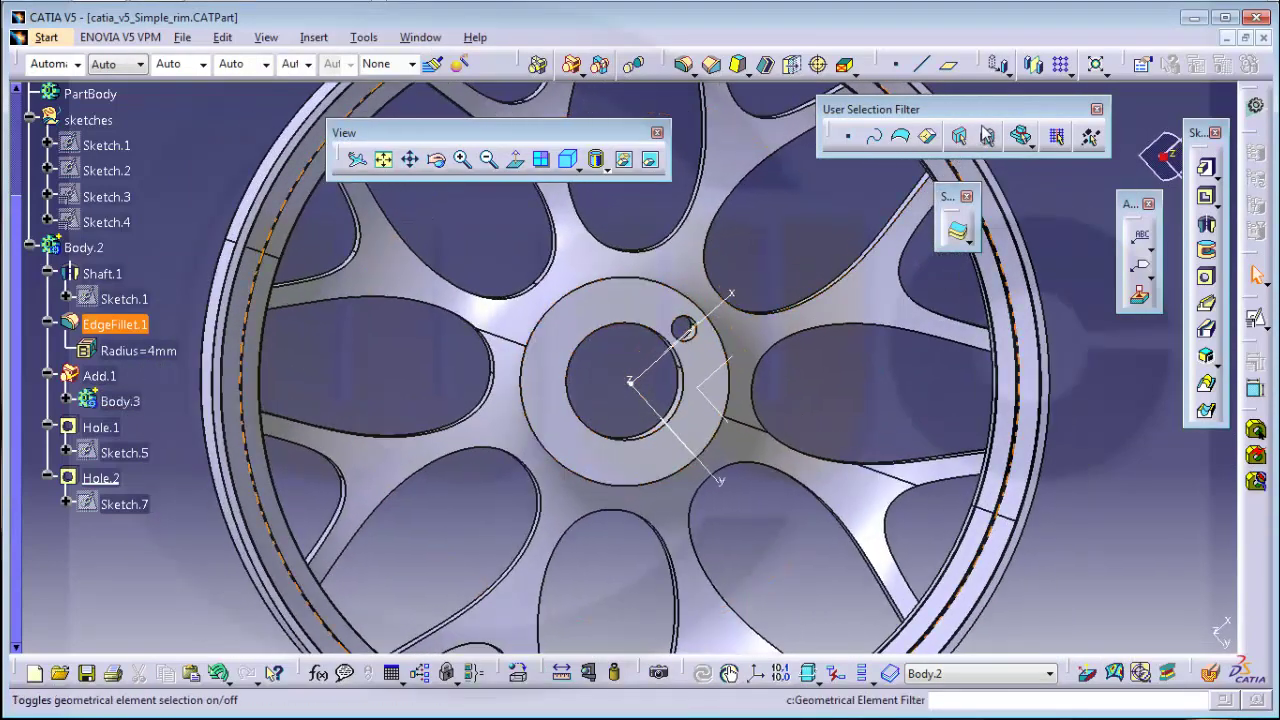
Circular-pattern Hole.2 as a complete crown of 5 instances around the absolute axis system.
{"action": "left_click", "coordinate": [1068, 70]}
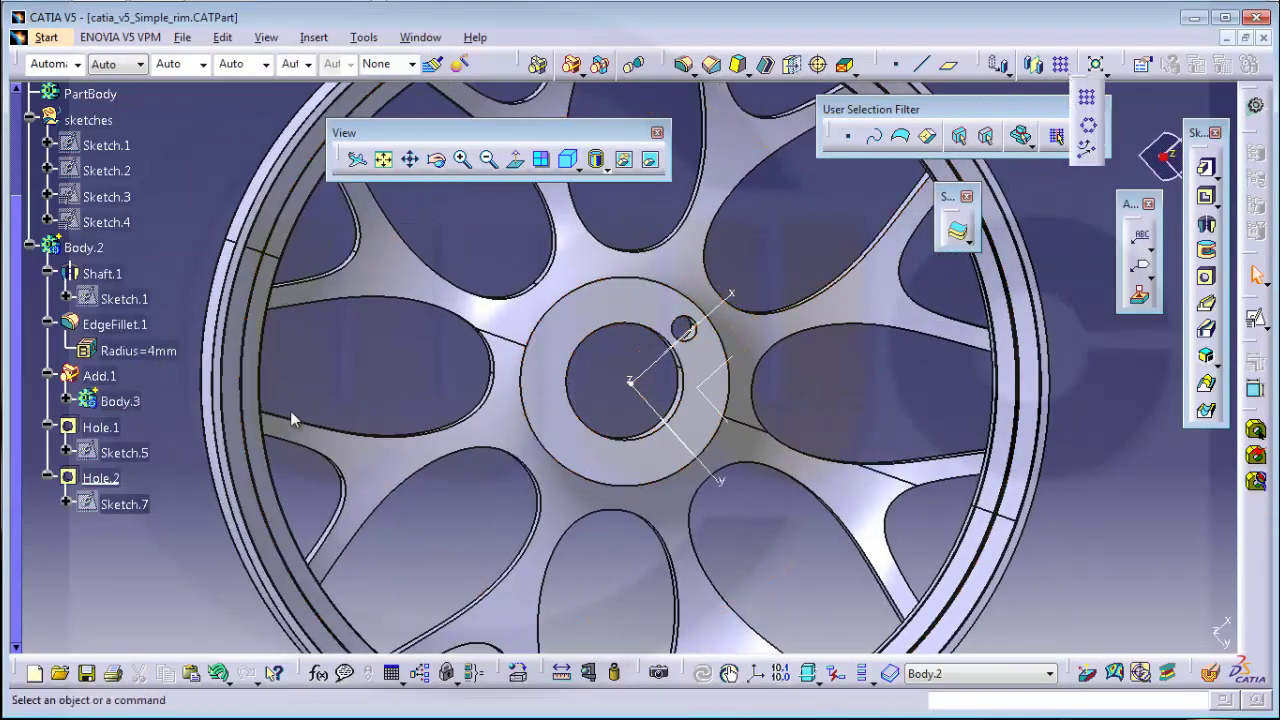
{"action": "left_click", "coordinate": [1092, 123]}
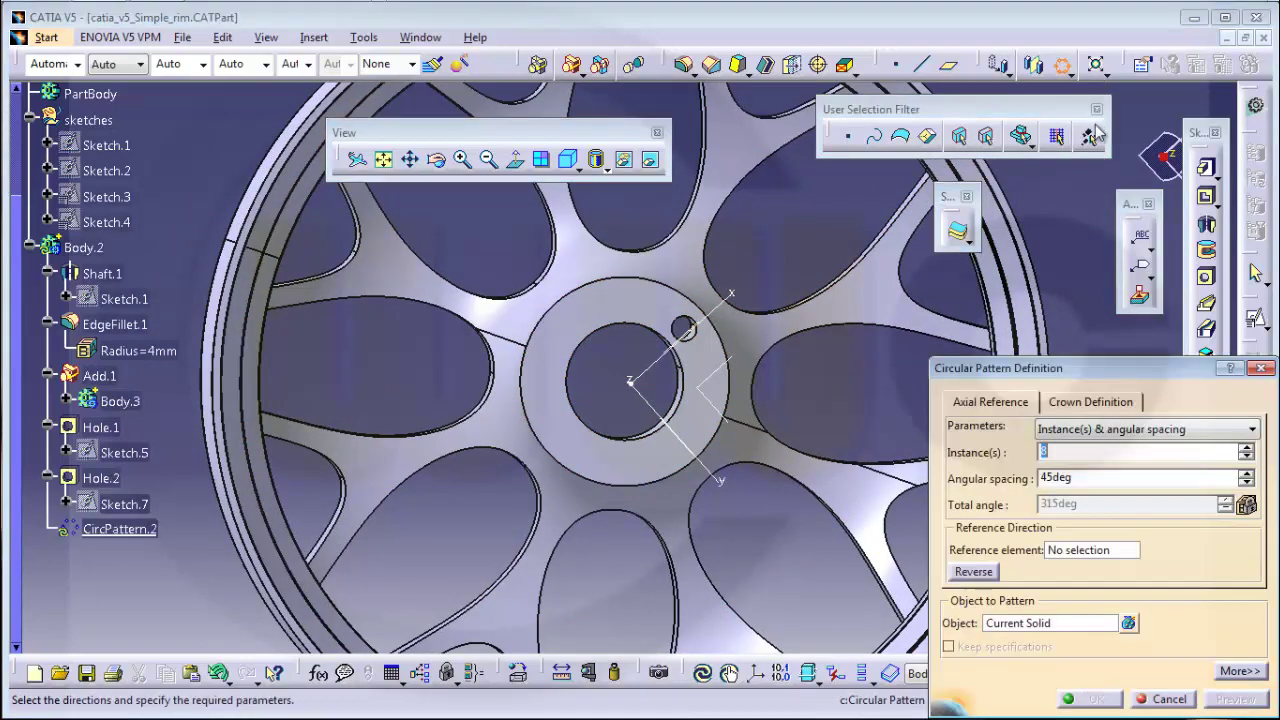
{"action": "left_click", "coordinate": [1174, 451]}
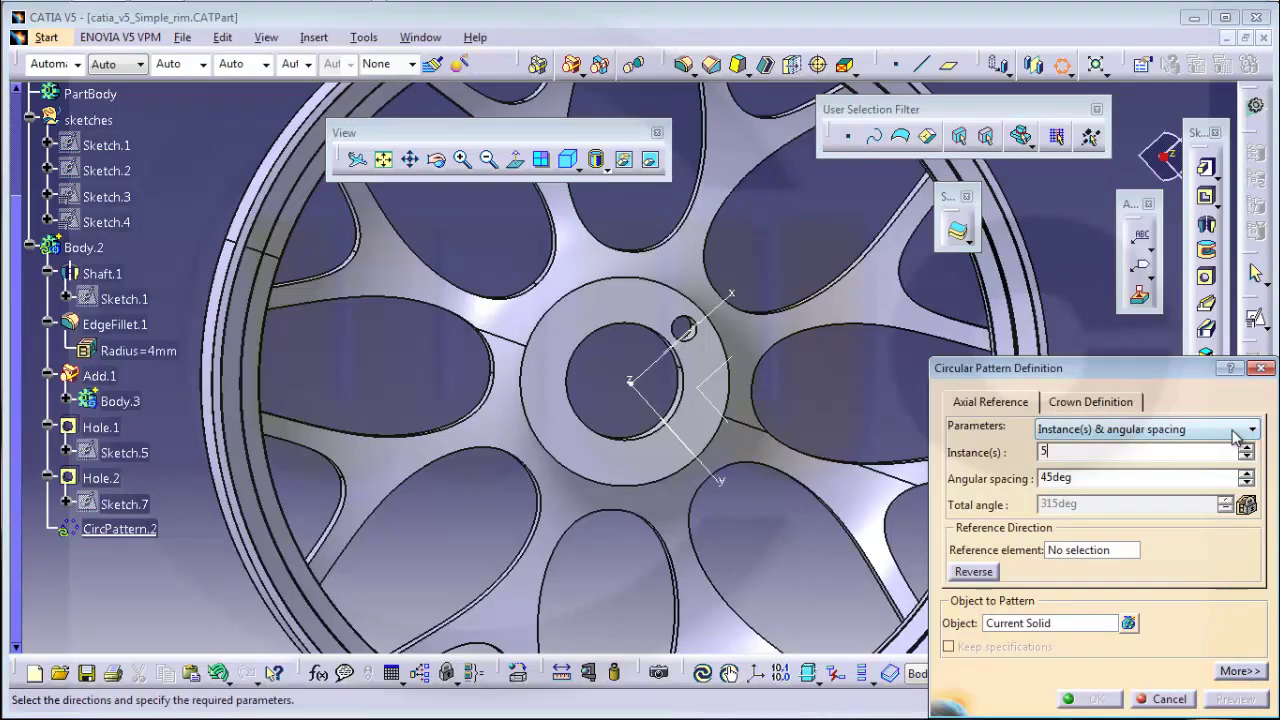
{"action": "left_click", "coordinate": [1252, 430]}
{"action": "left_click", "coordinate": [1118, 490]}
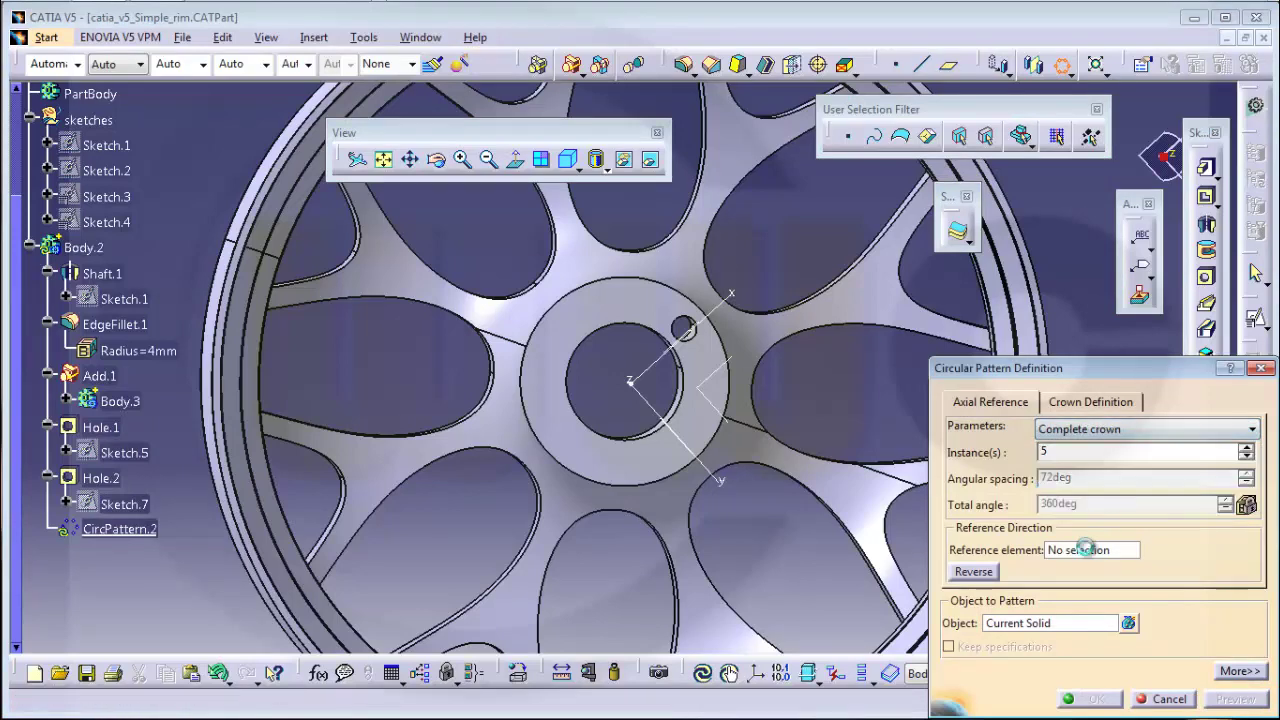
{"action": "left_click", "coordinate": [1080, 557]}
{"action": "middle_click_drag", "start_coordinate": [677, 437], "coordinate": [570, 453]}
{"action": "left_click", "coordinate": [598, 400]}
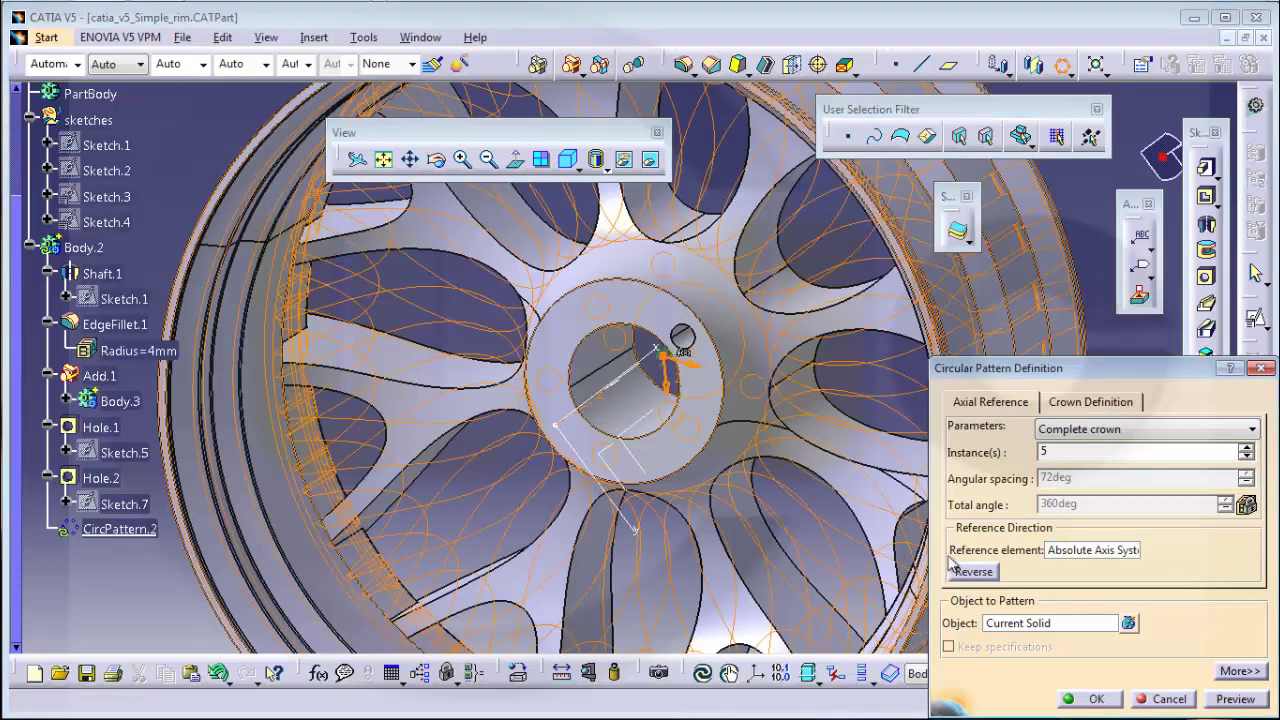
{"action": "left_click", "coordinate": [1024, 623]}
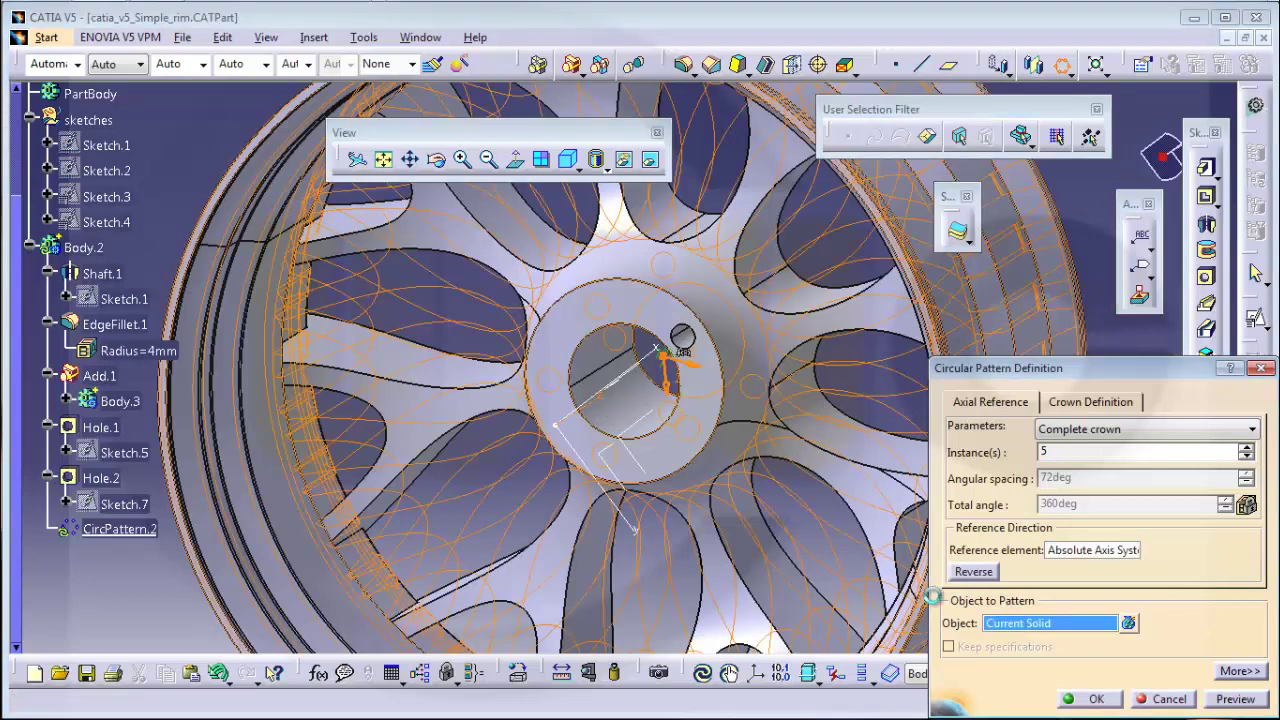
{"action": "left_click", "coordinate": [100, 478]}
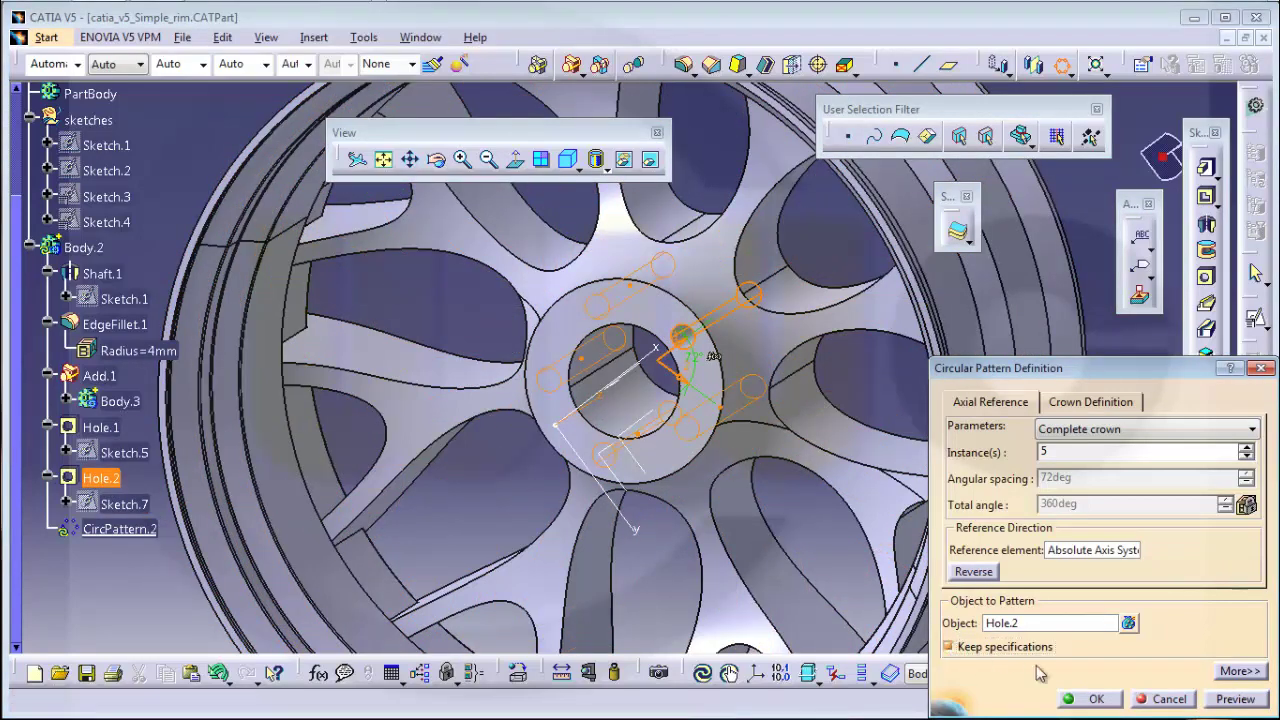
{"action": "left_click", "coordinate": [1097, 700]}
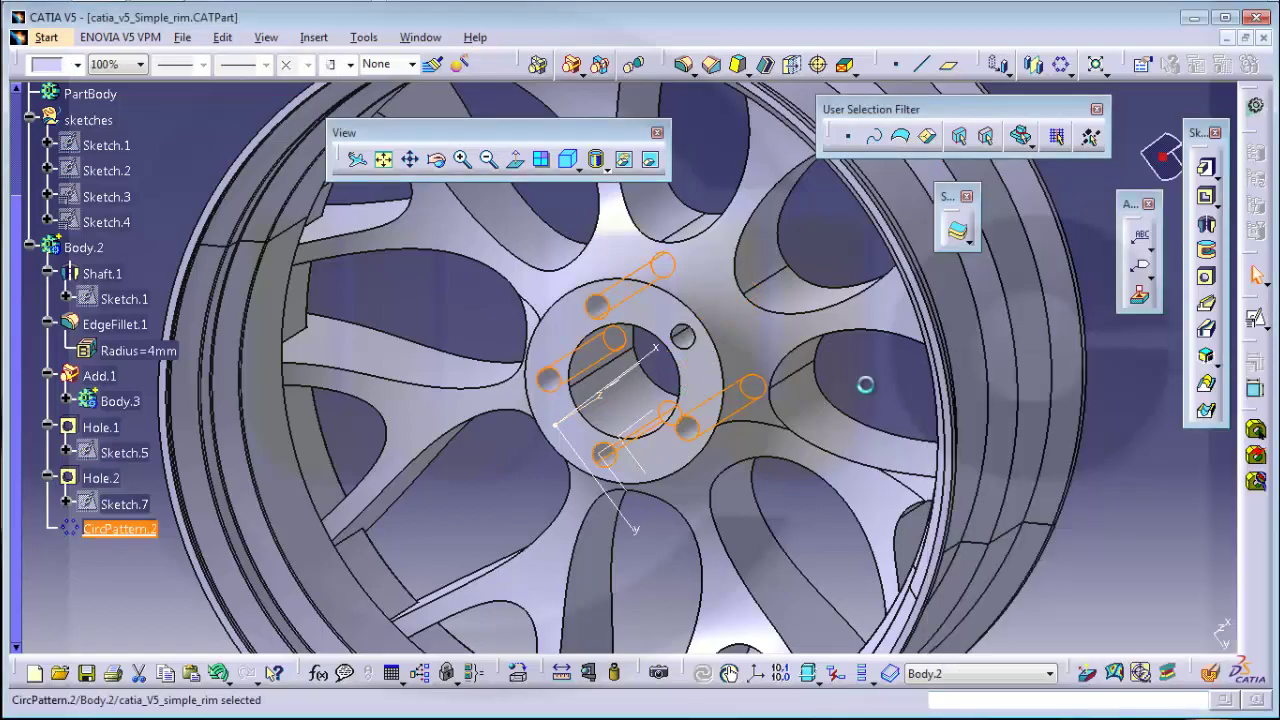
{"action": "middle_click_drag", "start_coordinate": [866, 385], "coordinate": [654, 309]}
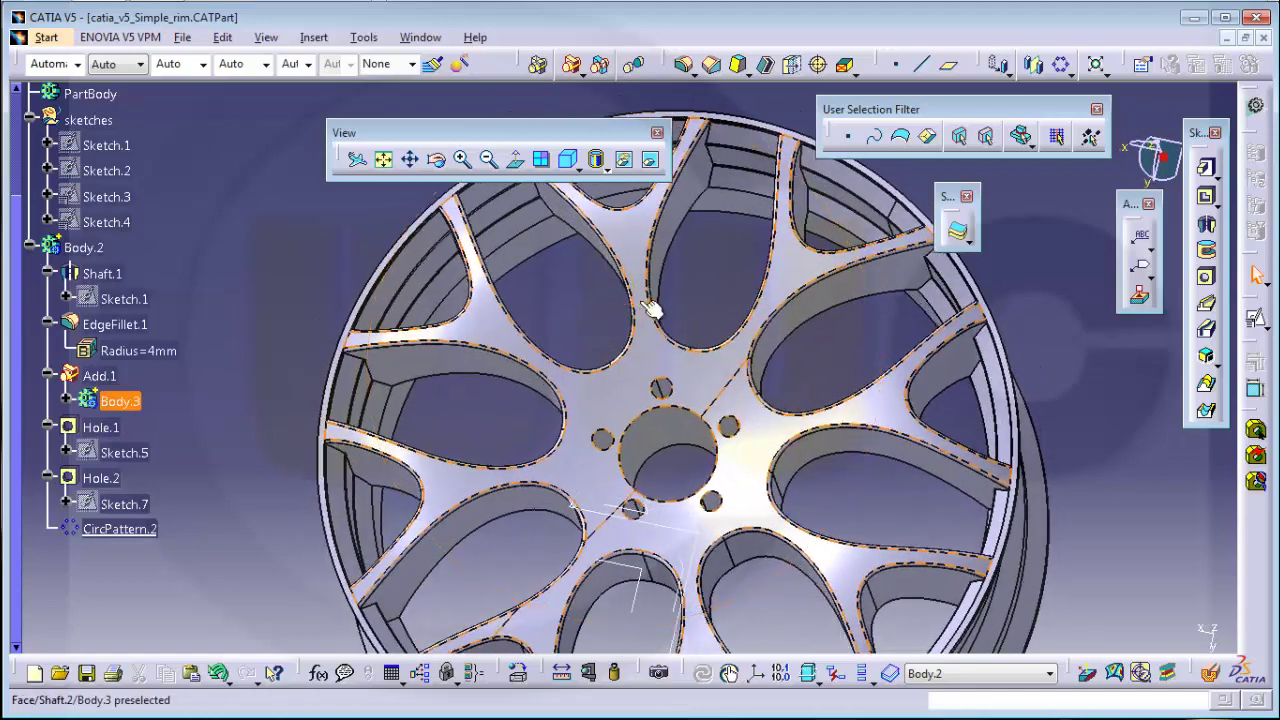
{"action": "middle_click_drag", "start_coordinate": [580, 283], "coordinate": [958, 403]}
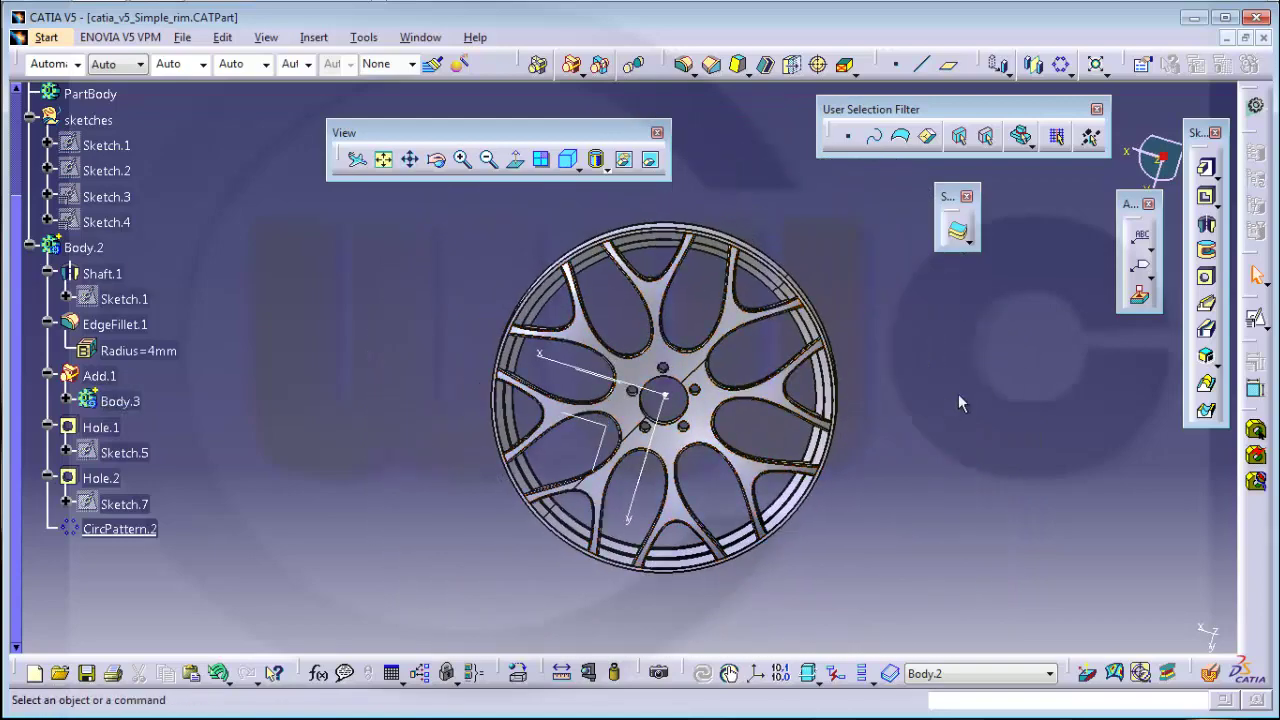